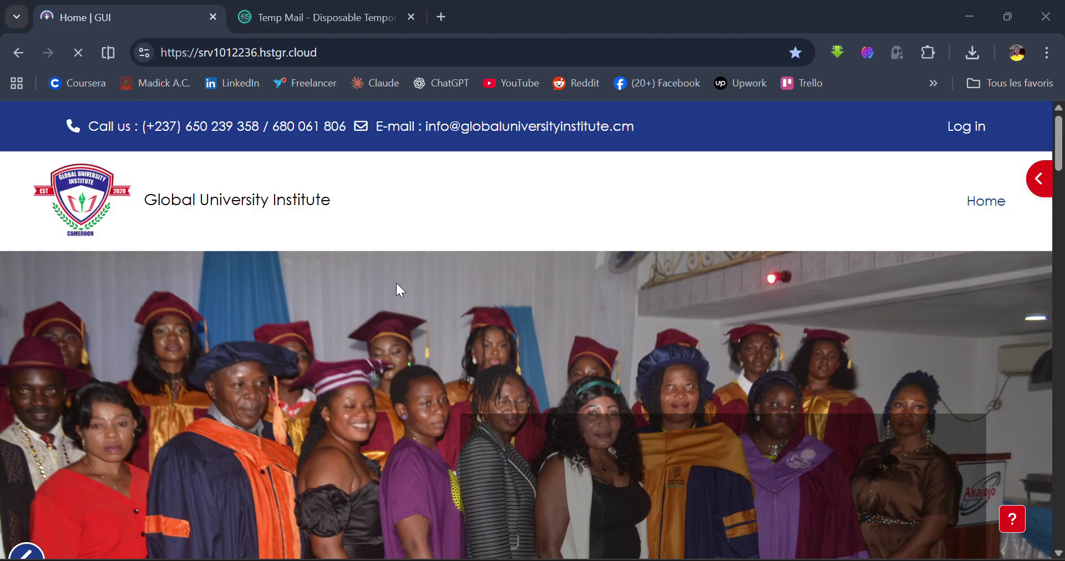
Examine the public home page at srv1012236.hstgr.cloud, from its address and banner through the course sections to the footer.
left_click(334, 51)
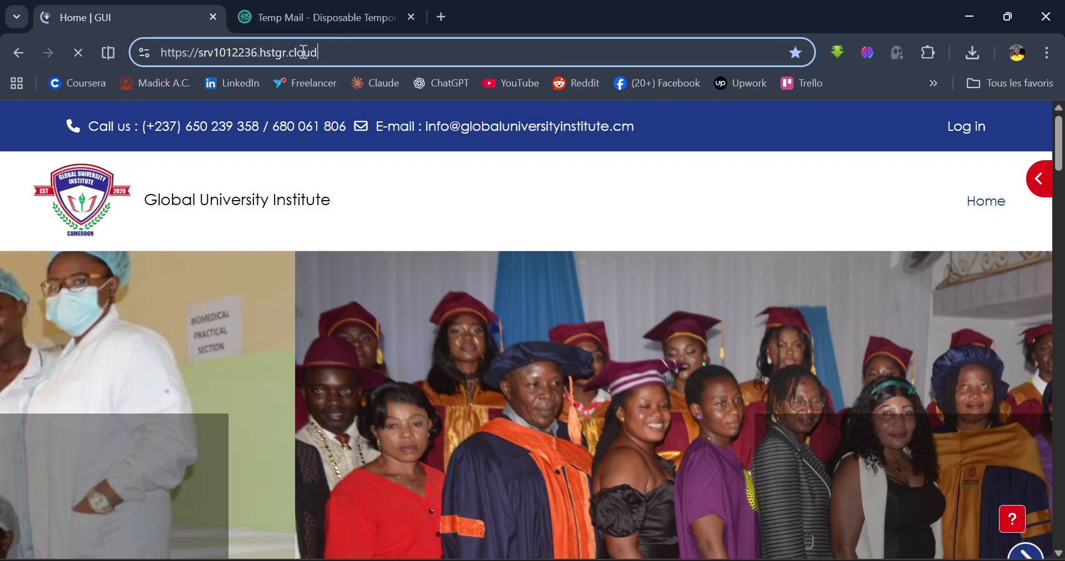
left_click_drag(310, 50, 139, 47)
left_click(318, 60)
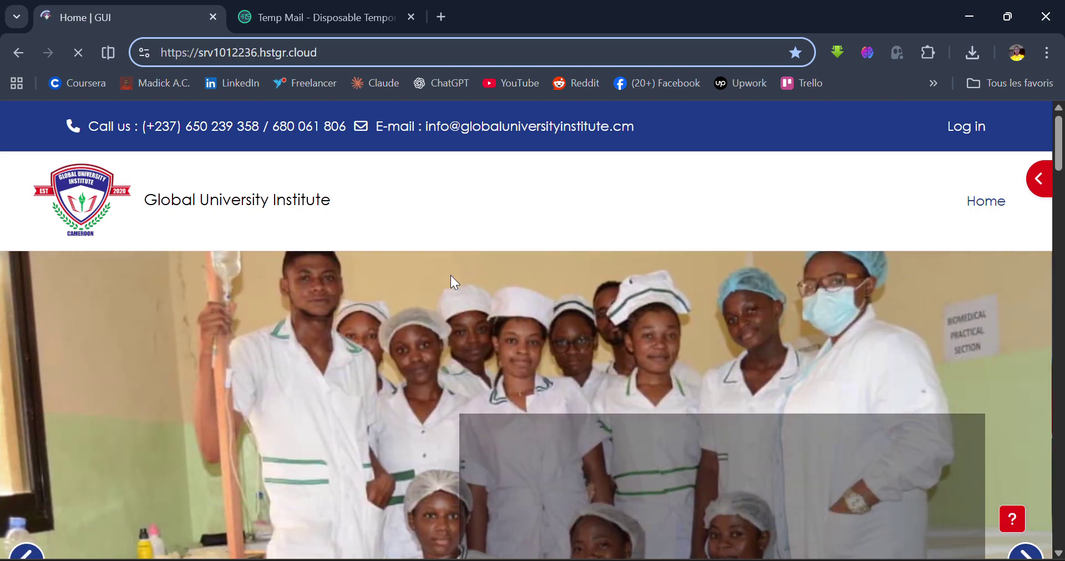
scroll(450, 274, "down", 1)
scroll(451, 274, "up", 1)
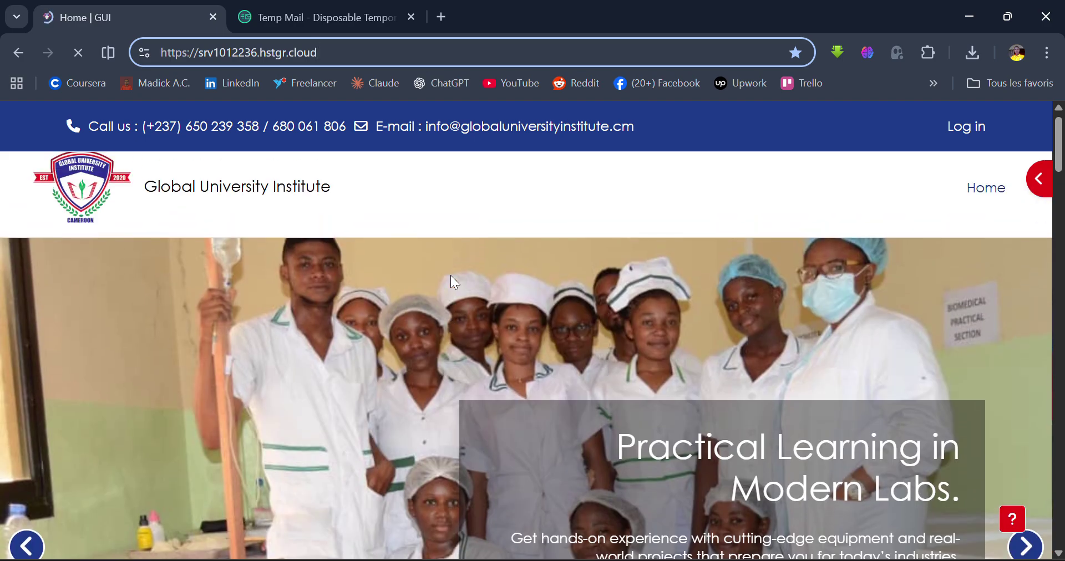
scroll(450, 275, "down", 1)
scroll(450, 275, "up", 1)
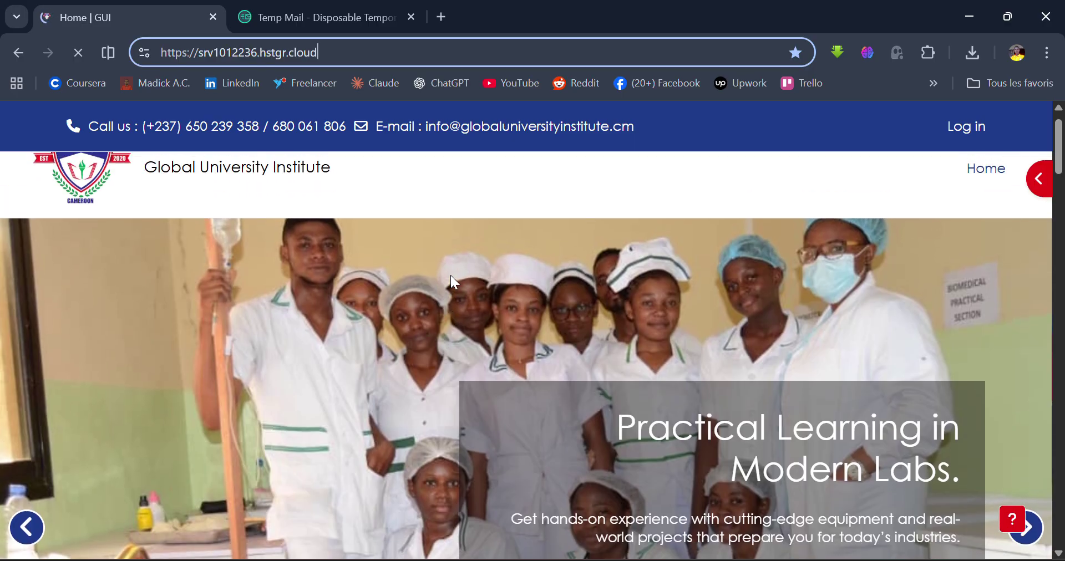
scroll(457, 257, "down", 1)
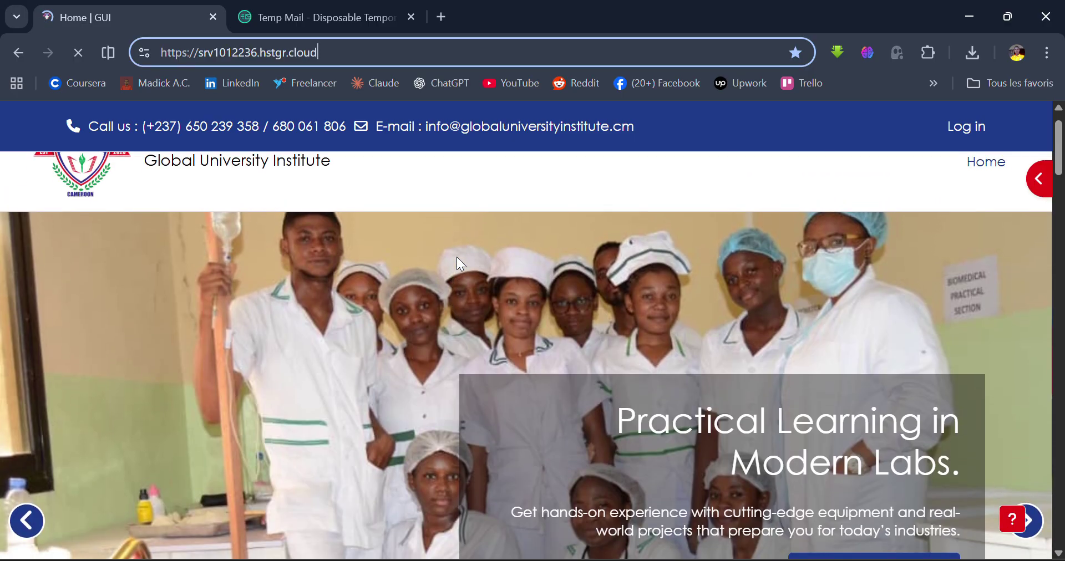
scroll(457, 258, "down", 1)
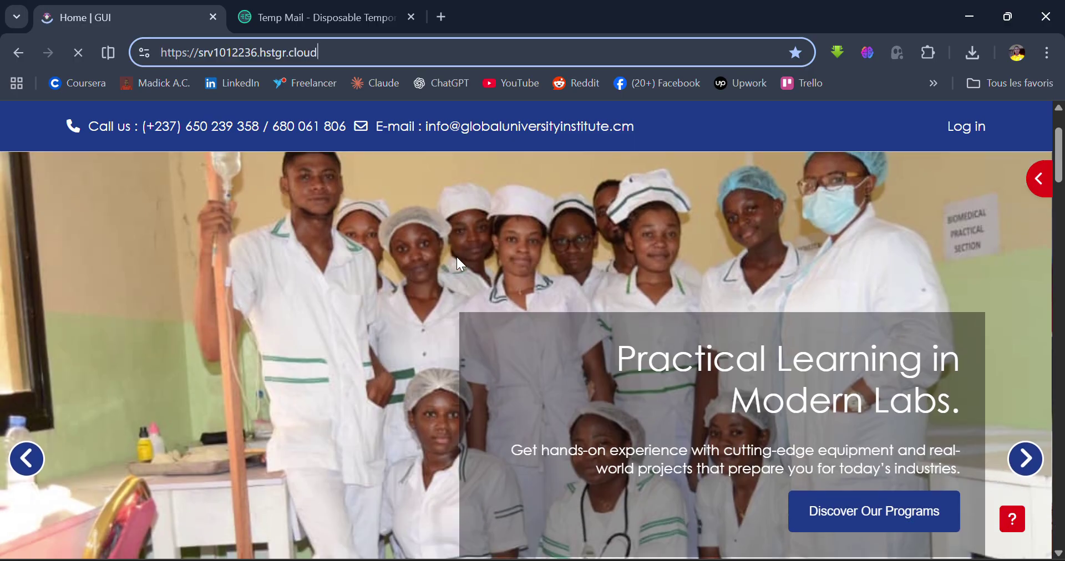
scroll(457, 258, "down", 2)
scroll(457, 257, "down", 8)
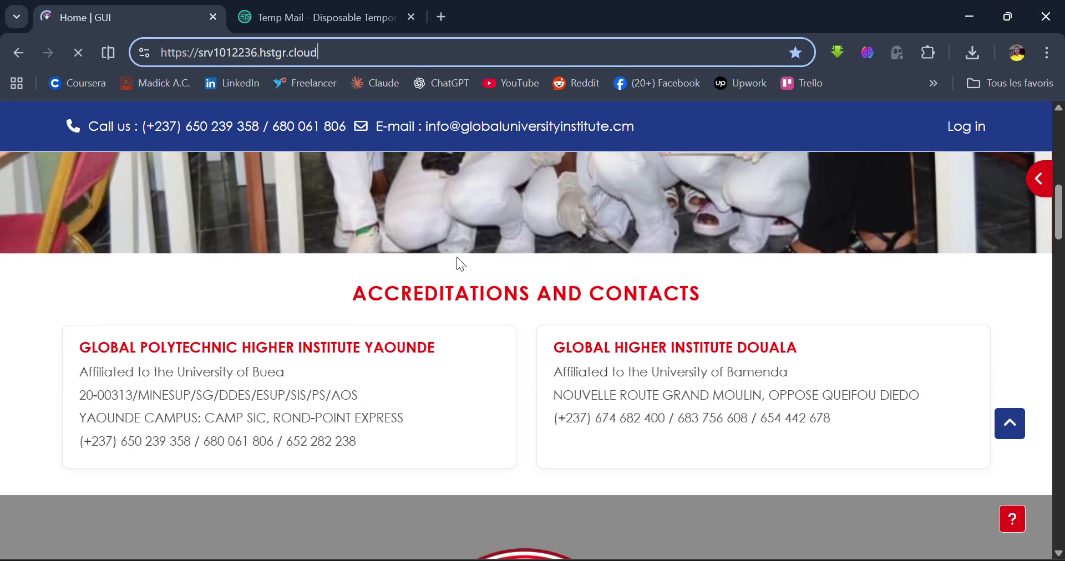
scroll(457, 258, "down", 10)
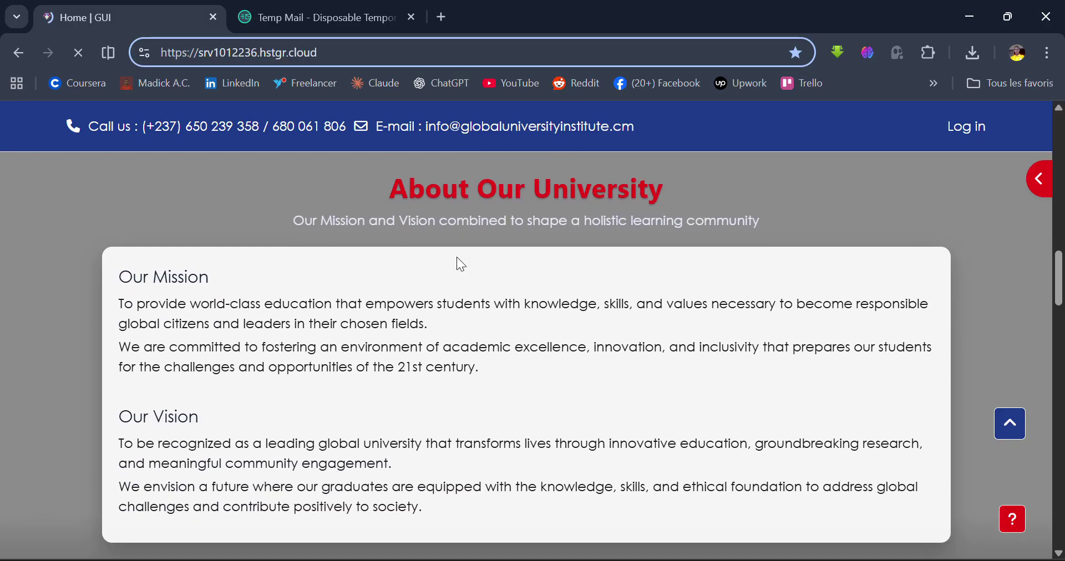
scroll(457, 257, "down", 5)
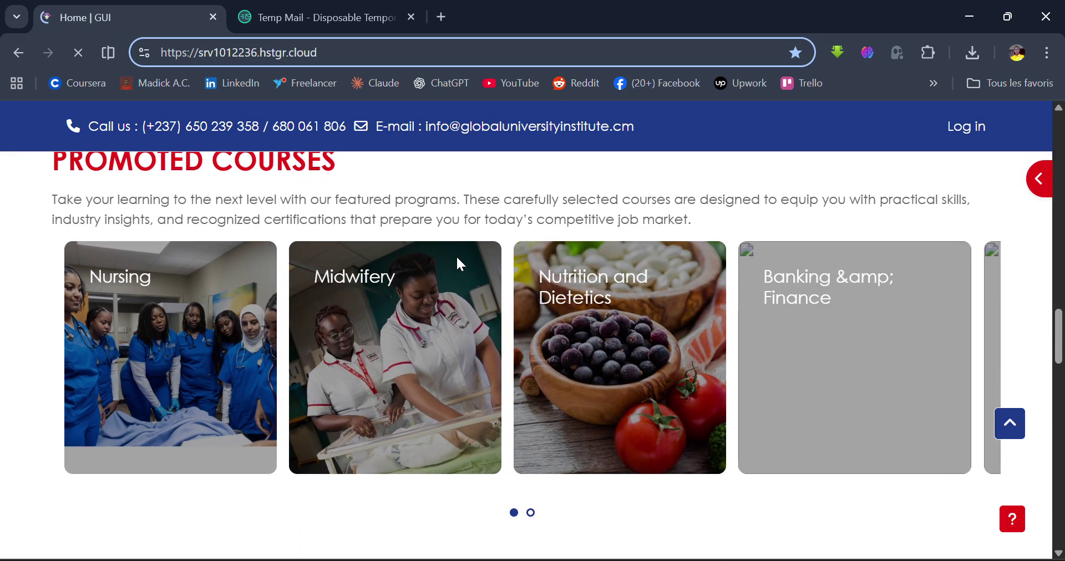
scroll(458, 258, "down", 1)
scroll(457, 258, "up", 3)
scroll(458, 257, "down", 8)
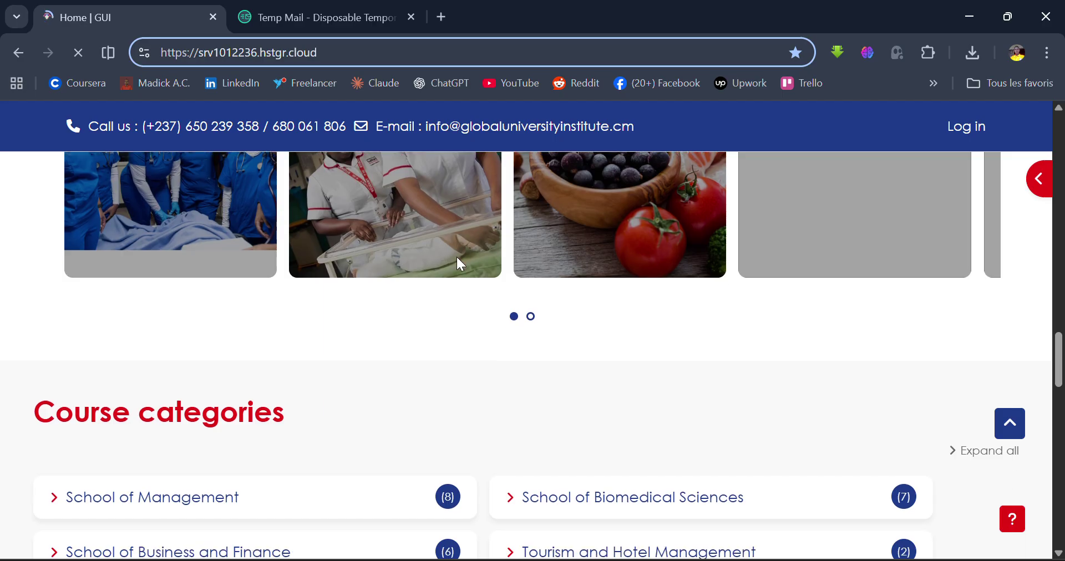
scroll(457, 259, "down", 10)
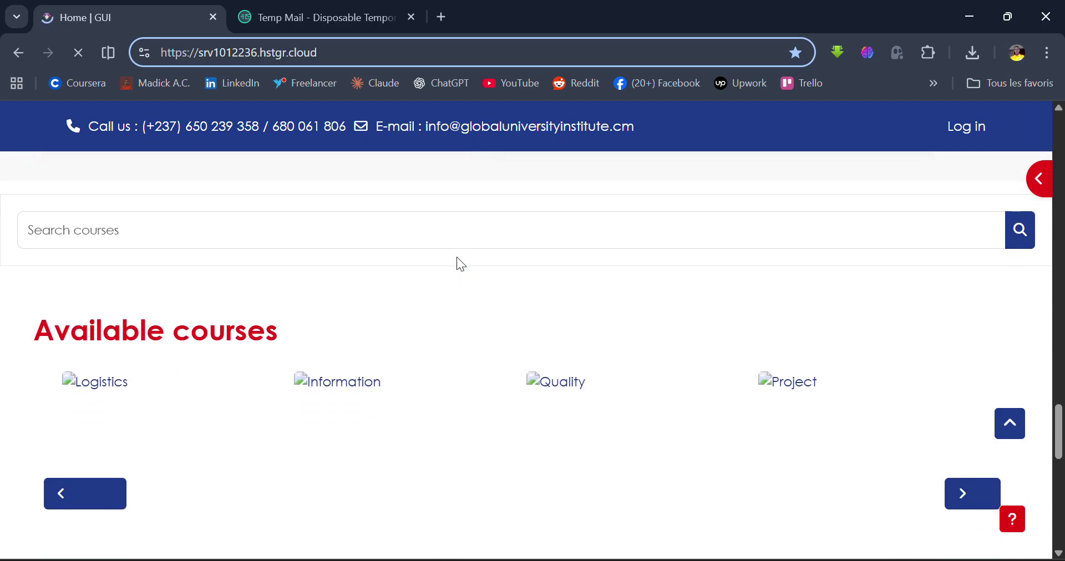
scroll(457, 257, "down", 5)
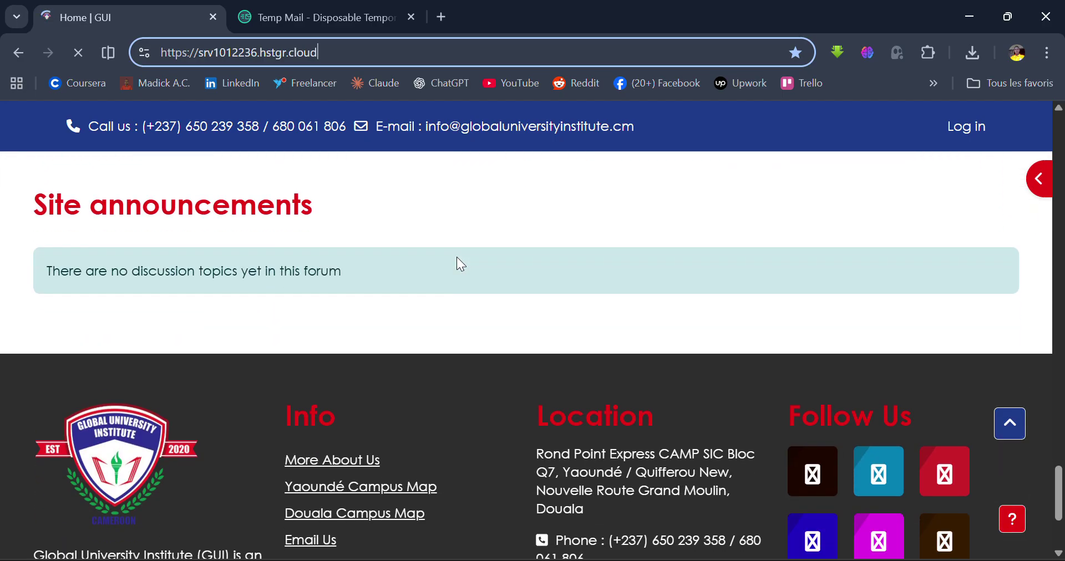
scroll(457, 258, "down", 2)
scroll(459, 264, "down", 1)
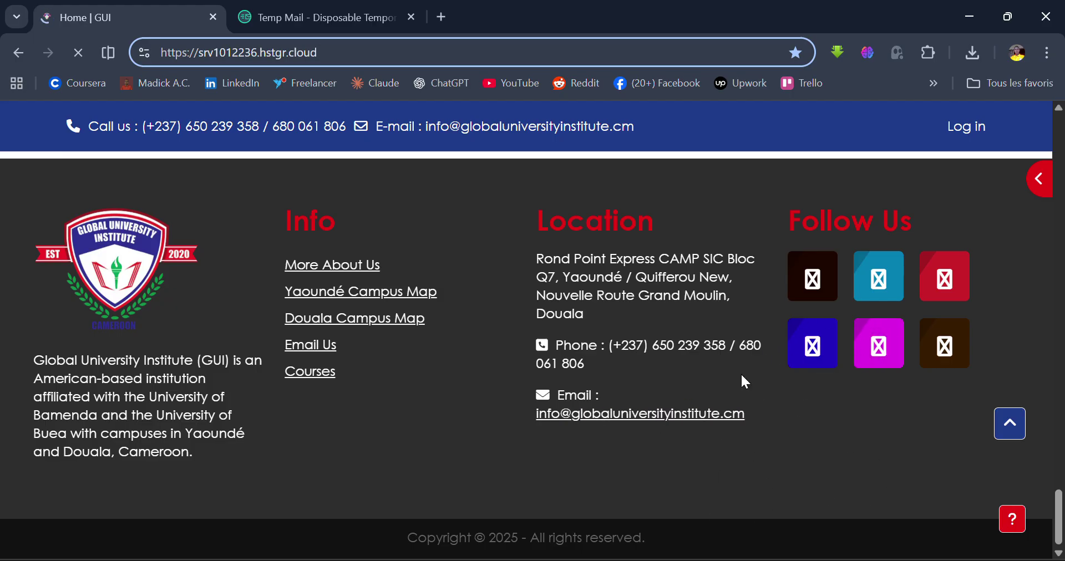
scroll(742, 376, "up", 15)
scroll(744, 381, "up", 15)
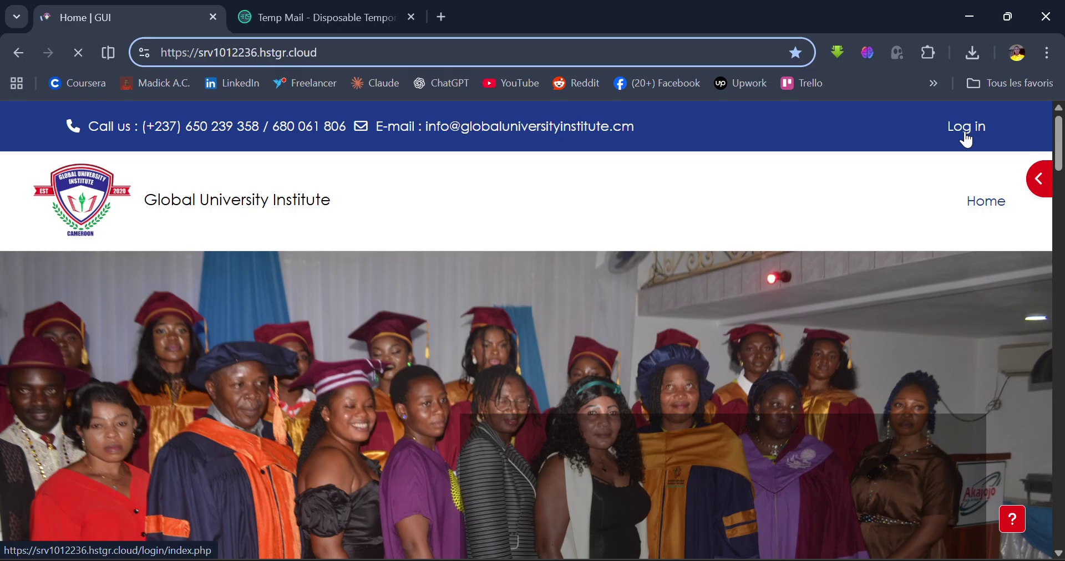
Log in to the Global University Institute site using the saved username and password of the teacher_test account.
left_click(965, 136)
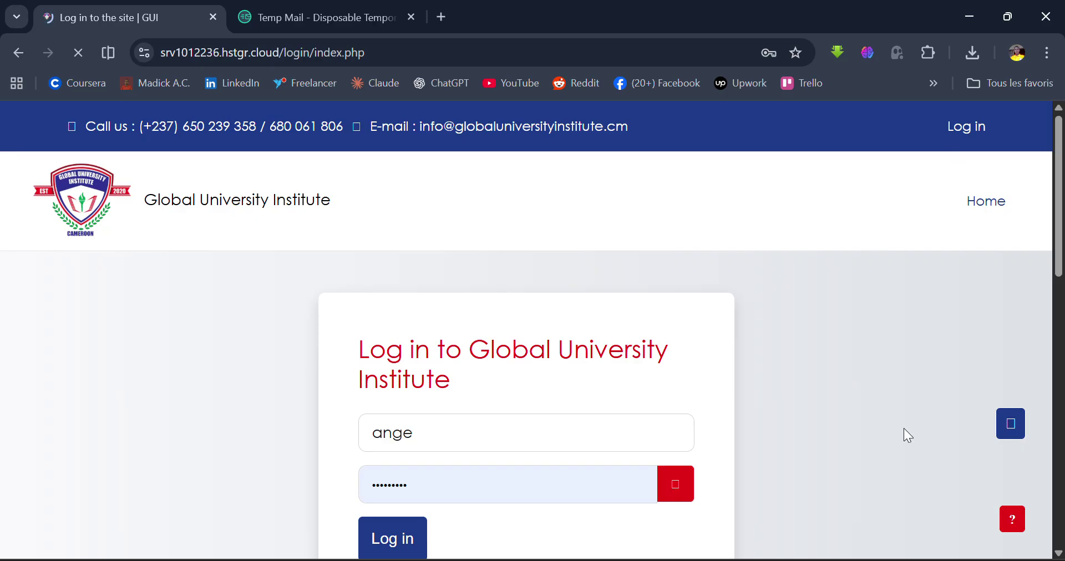
scroll(903, 428, "down", 1)
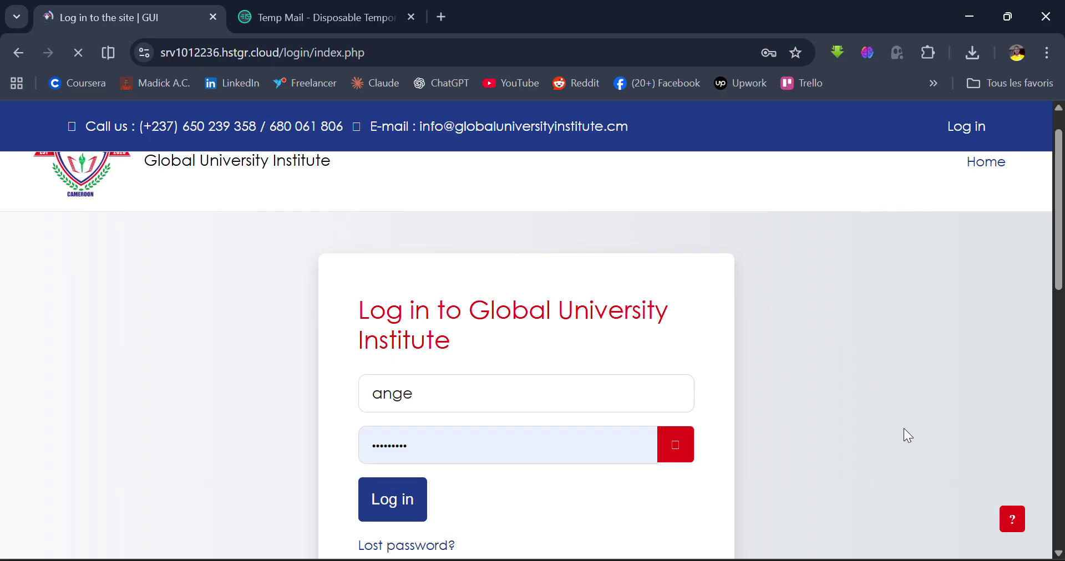
scroll(903, 429, "down", 1)
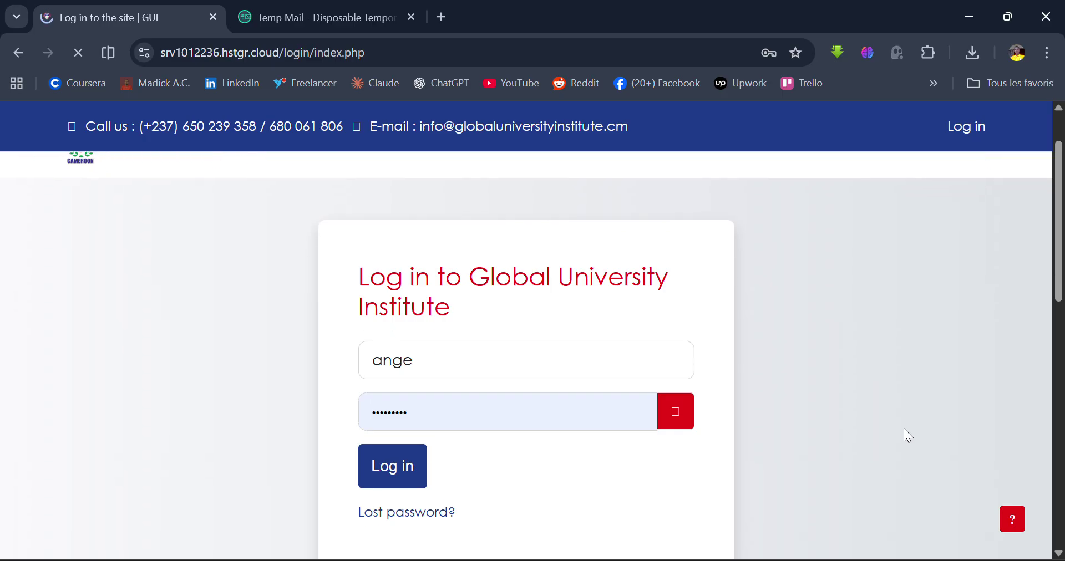
scroll(903, 428, "down", 2)
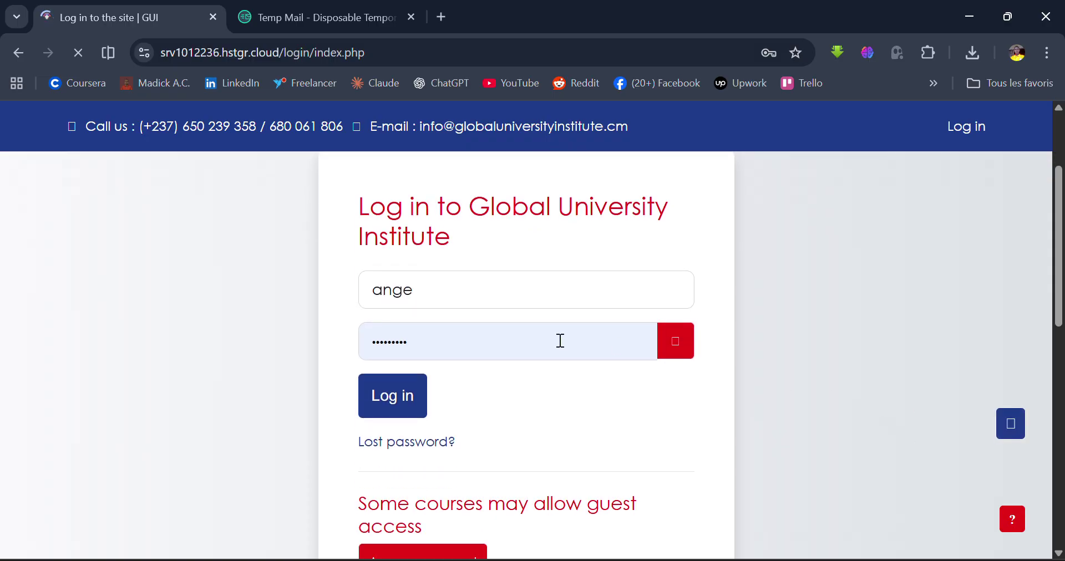
left_click(506, 300)
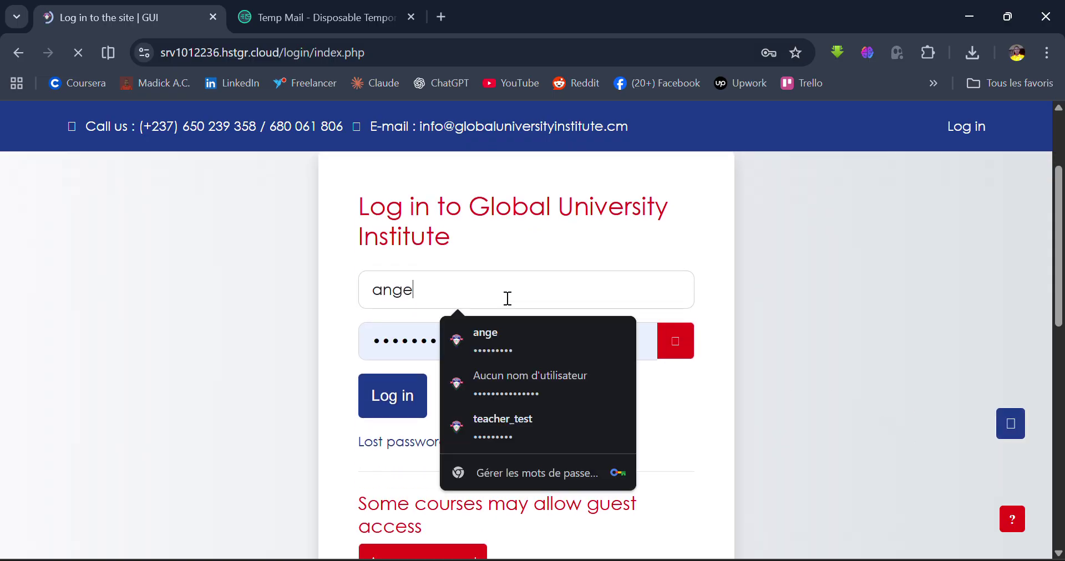
left_click(510, 428)
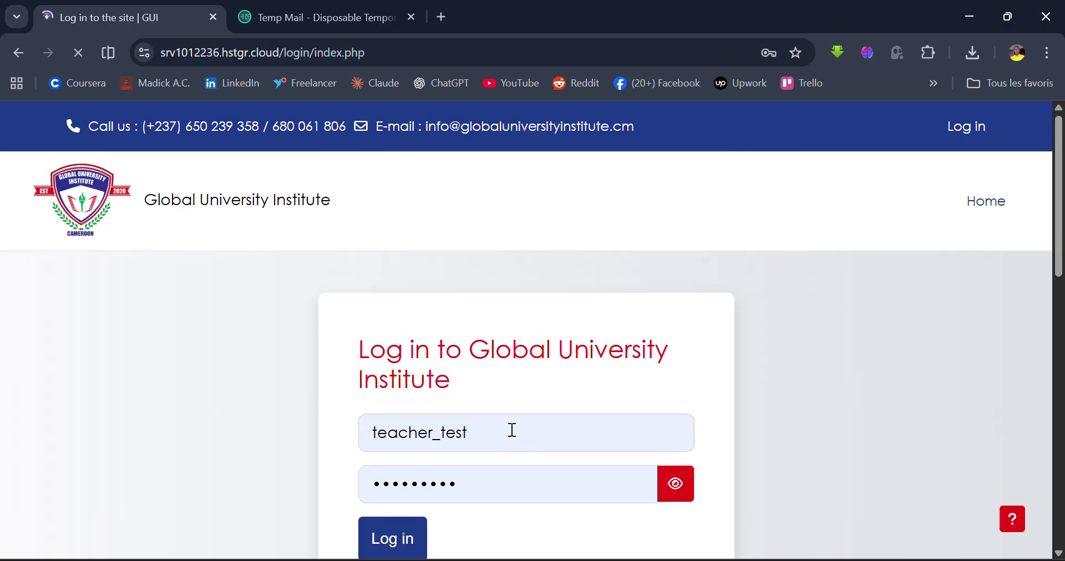
scroll(512, 430, "down", 1)
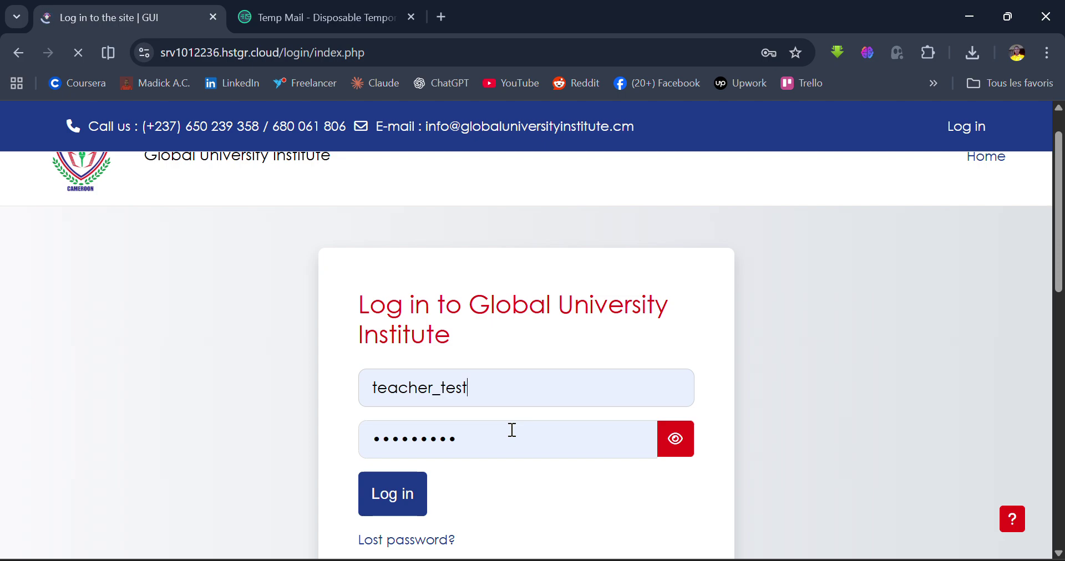
scroll(512, 429, "down", 1)
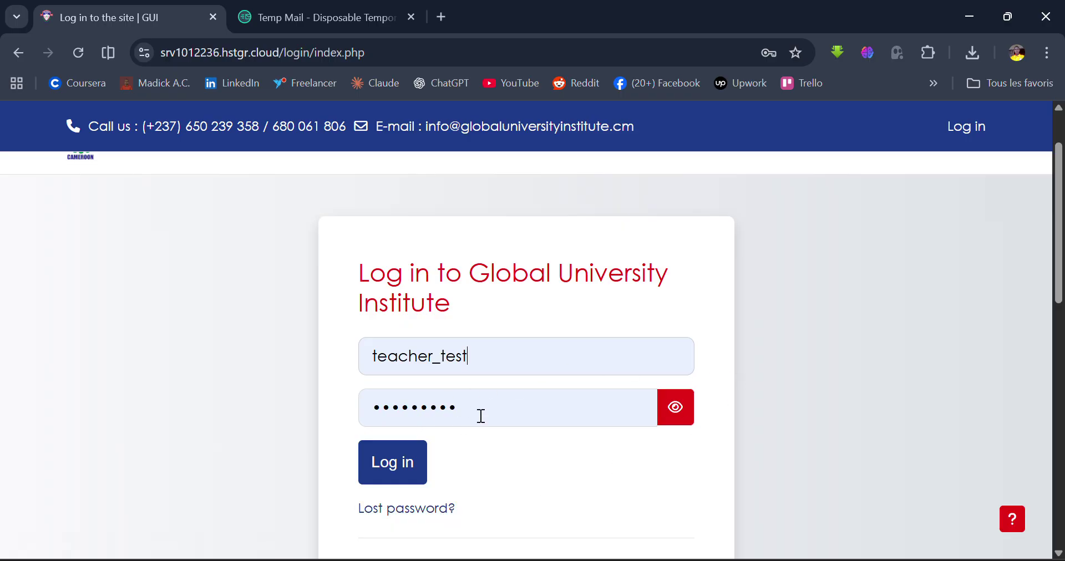
scroll(494, 414, "up", 1)
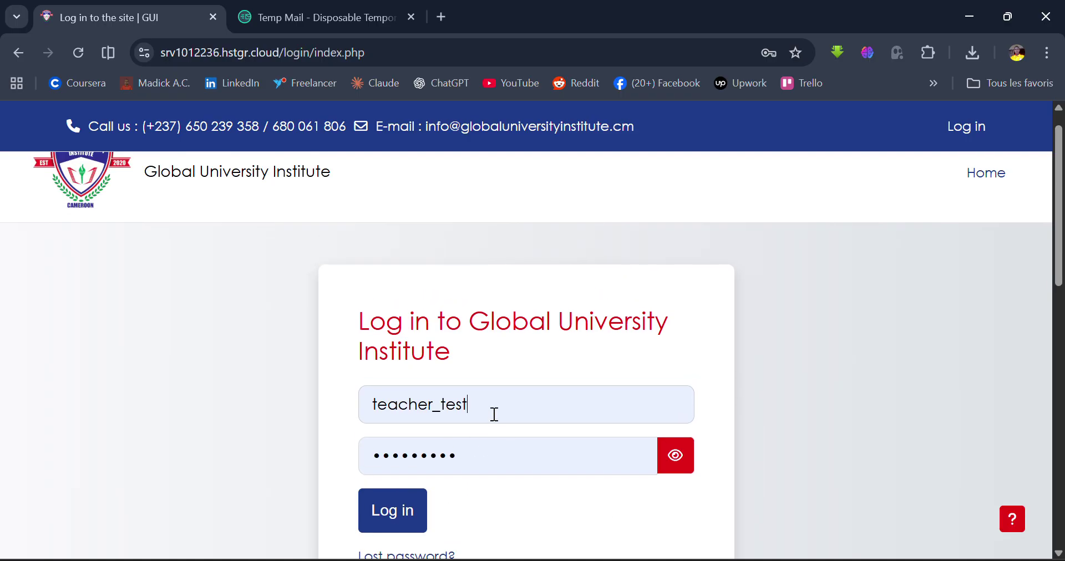
scroll(494, 414, "down", 2)
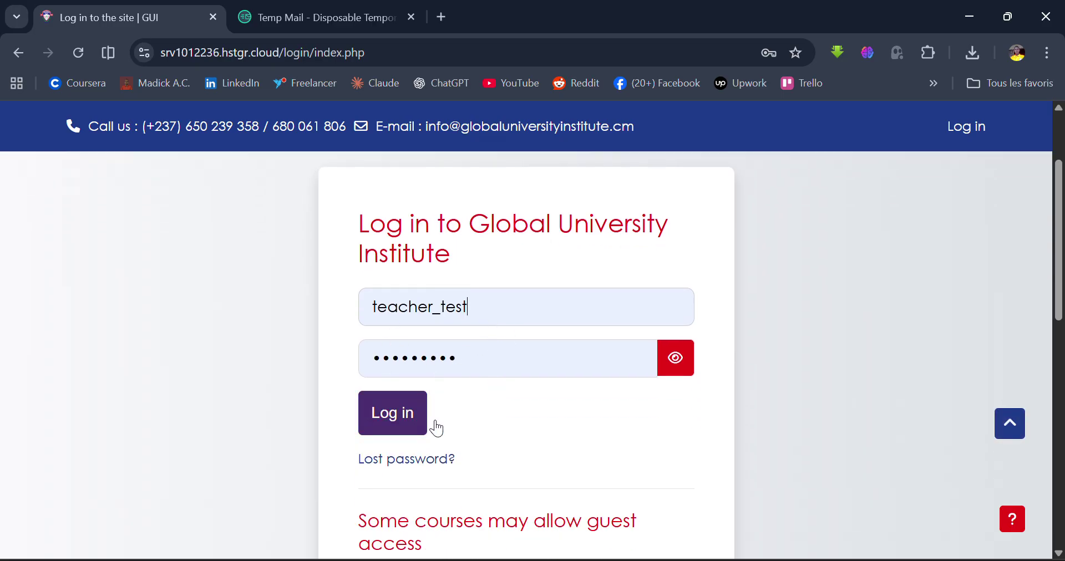
left_click(403, 422)
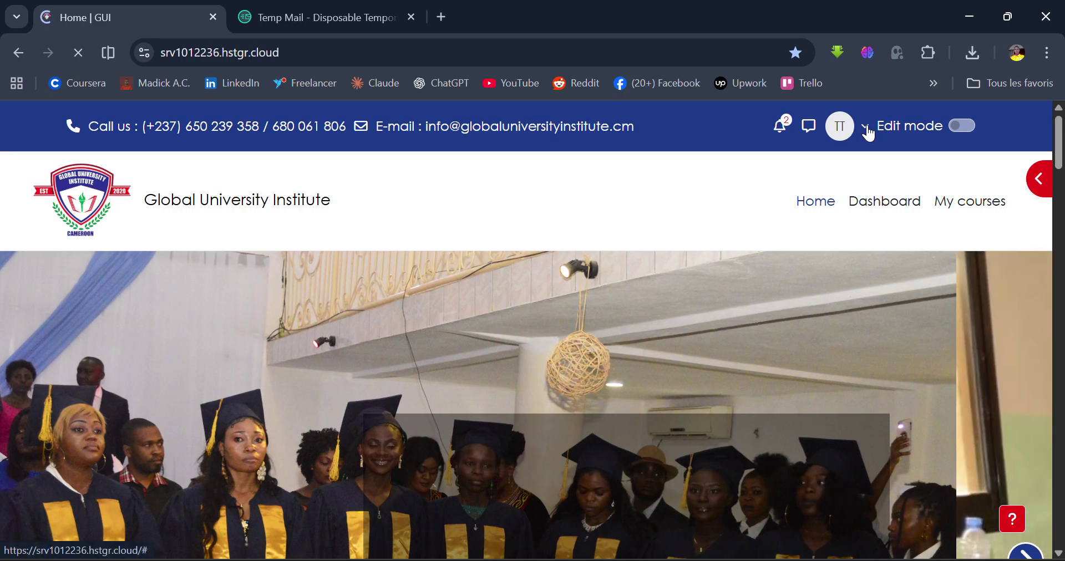
View the teacher account's notifications list in the site header, and close it without opening any notification.
left_click(867, 128)
left_click(866, 130)
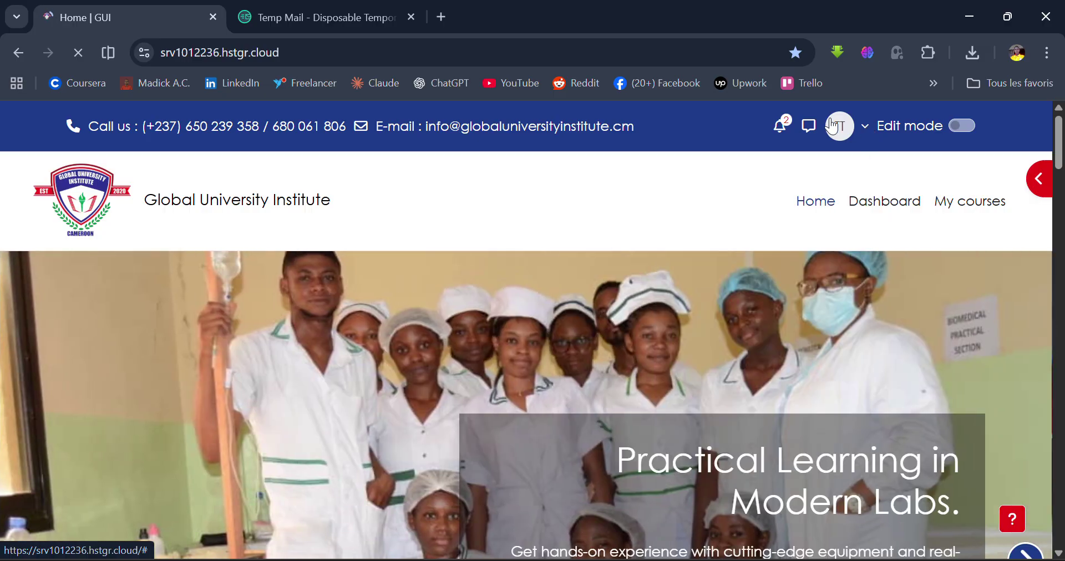
left_click(782, 127)
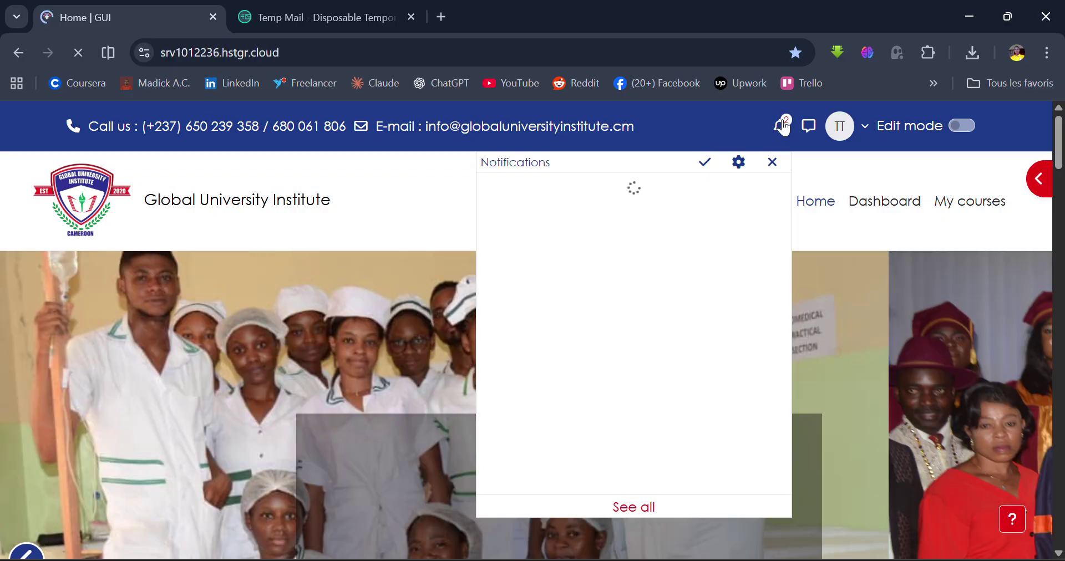
left_click(783, 129)
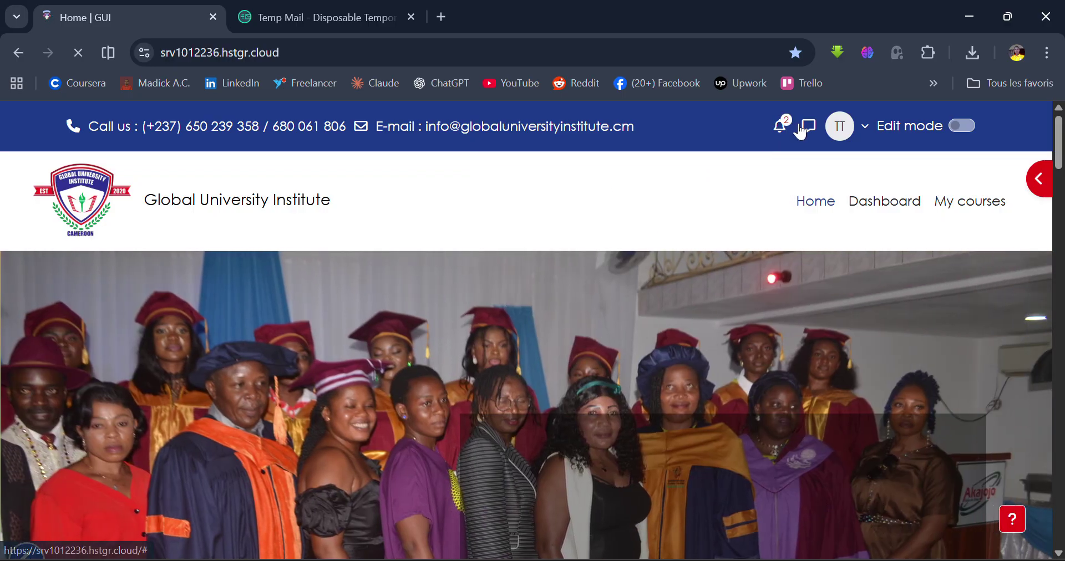
left_click(783, 129)
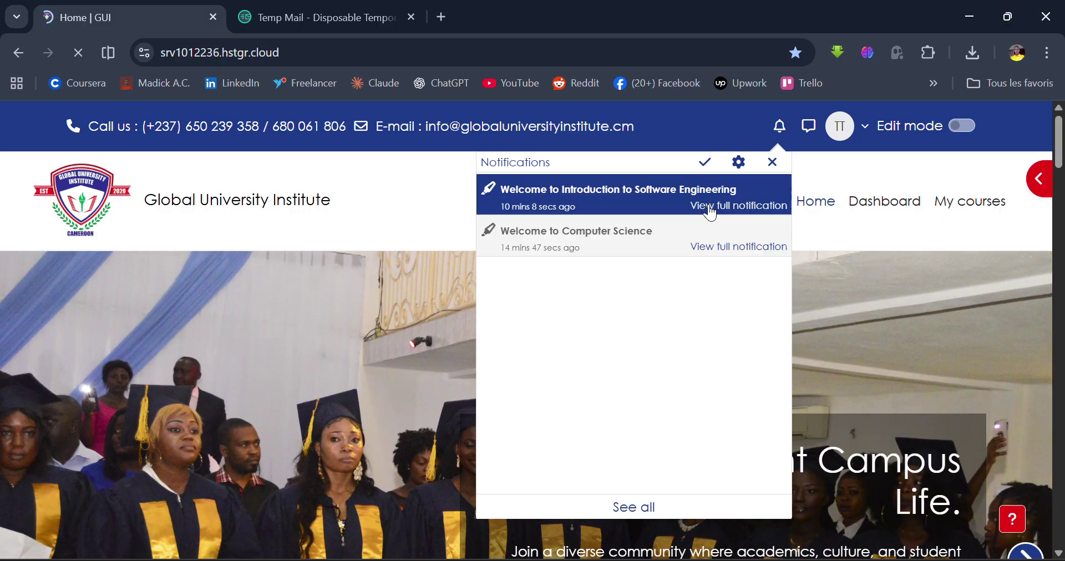
left_click(854, 168)
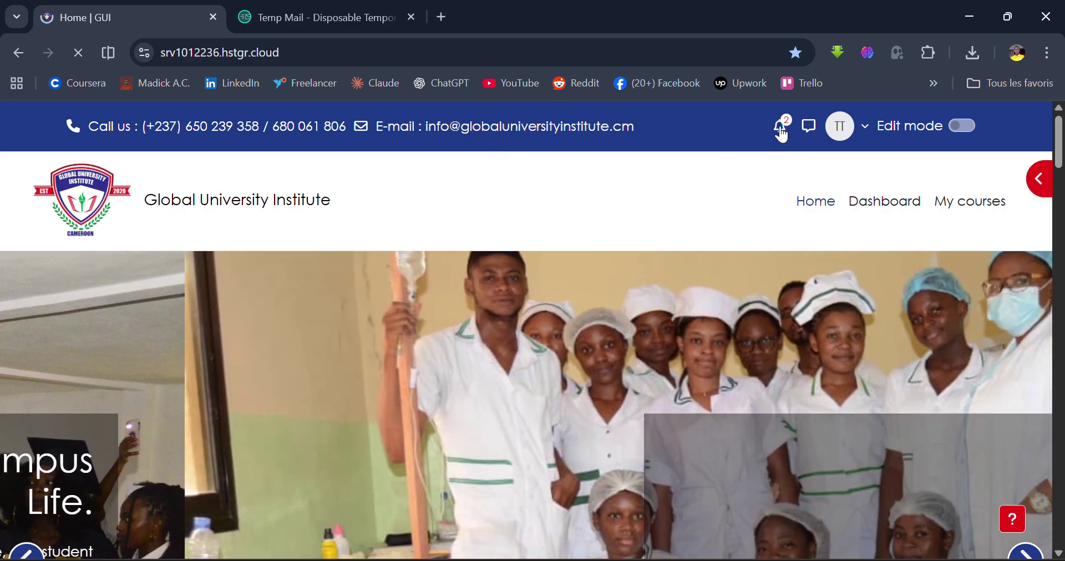
left_click(784, 128)
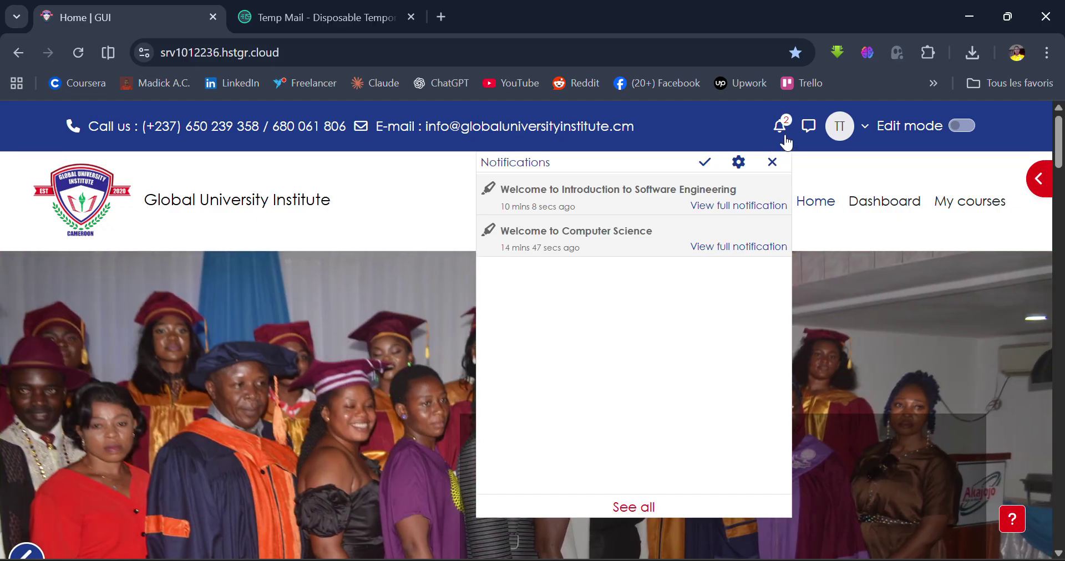
left_click(786, 139)
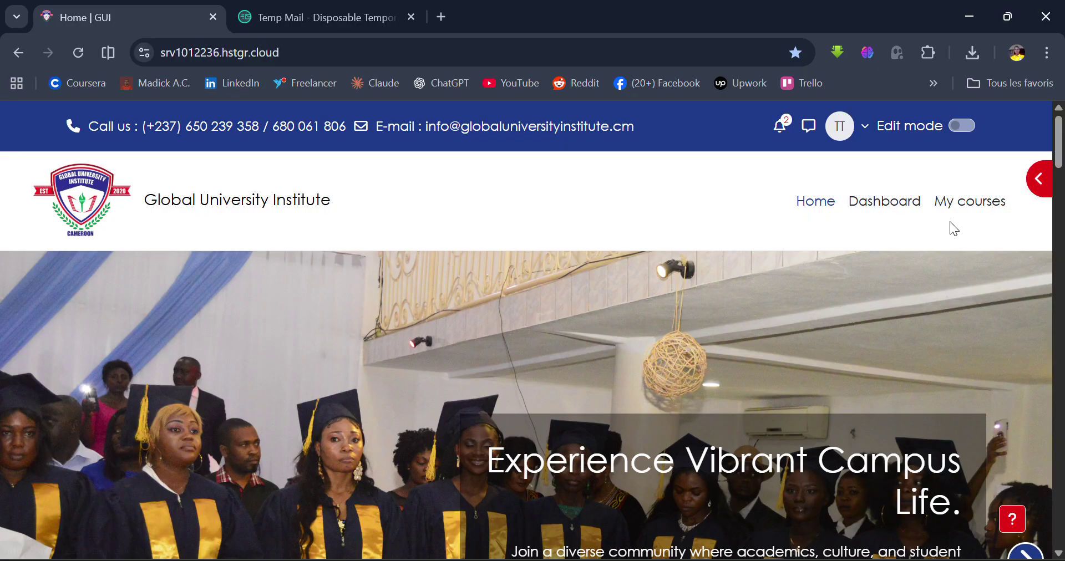
Examine the logged-in home page from the banner through the About Our University section to the site announcements.
scroll(957, 171, "down", 5)
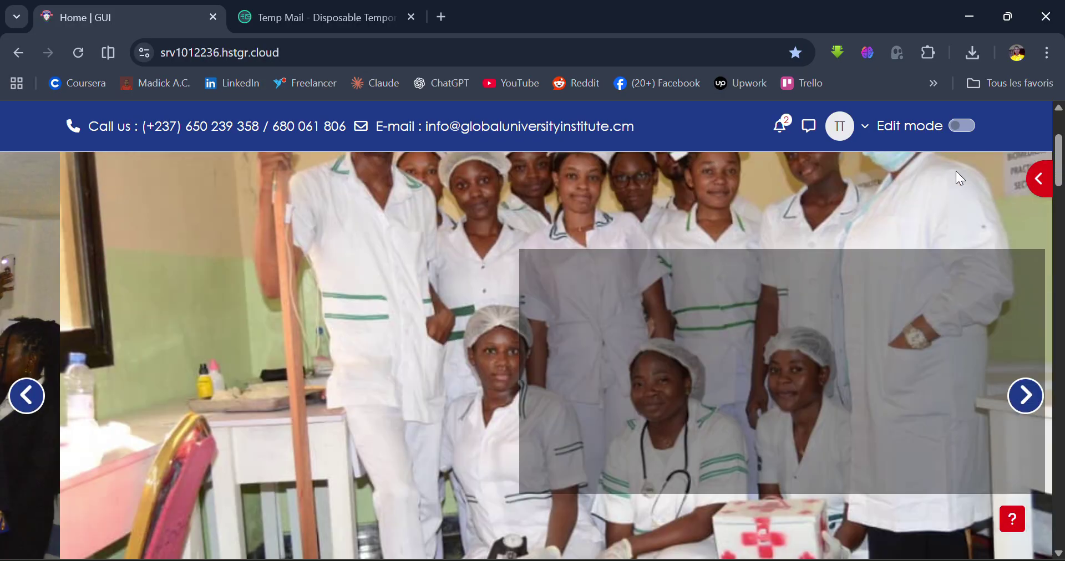
scroll(956, 170, "down", 5)
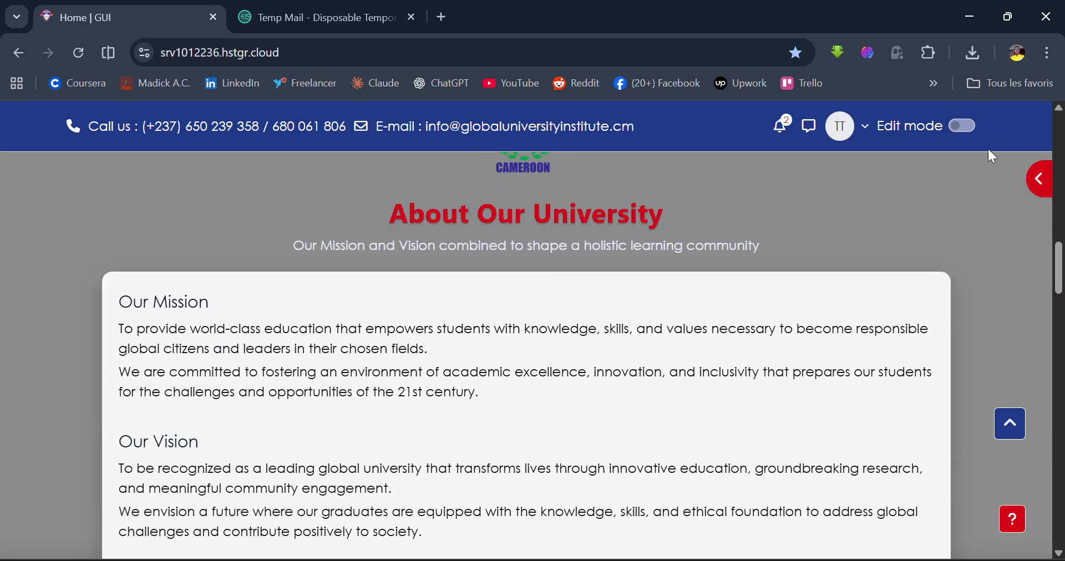
scroll(974, 312, "down", 10)
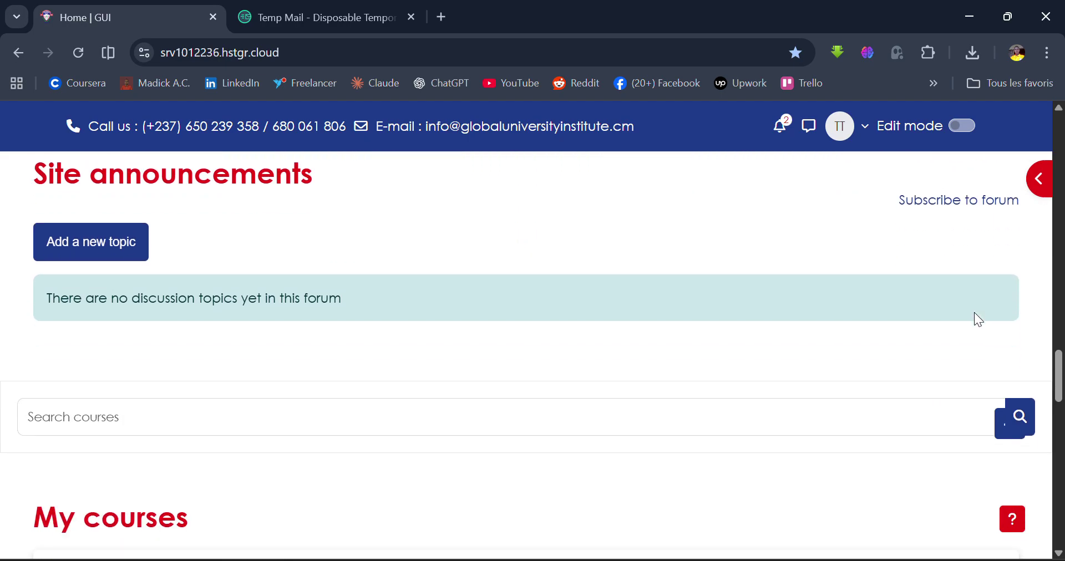
scroll(974, 312, "down", 5)
scroll(974, 312, "up", 7)
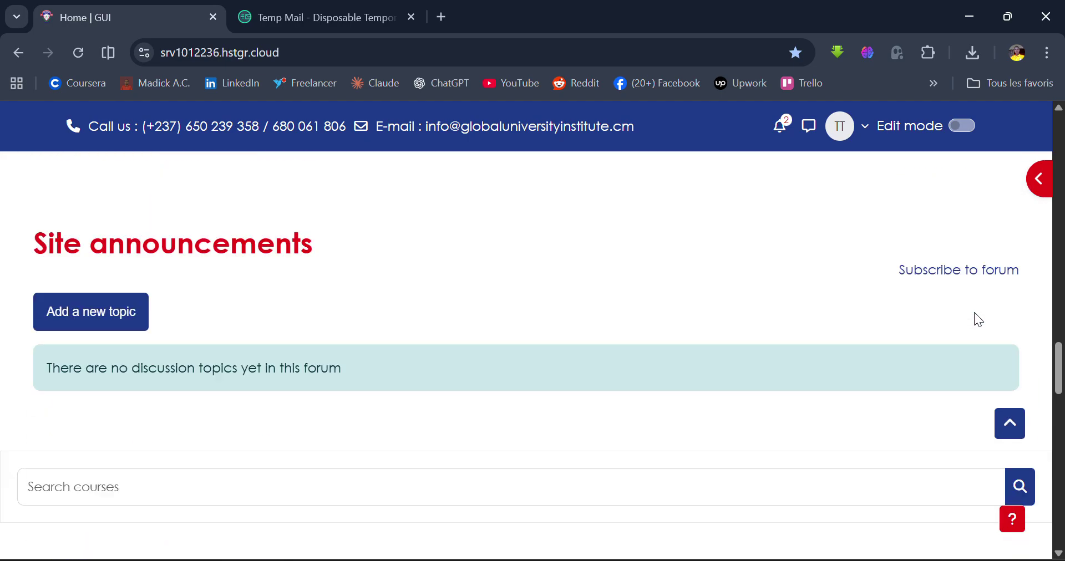
scroll(974, 313, "up", 3)
Examine the home page's My courses section with the Introduction to Software Engineering and Computer Science courses.
scroll(975, 313, "down", 10)
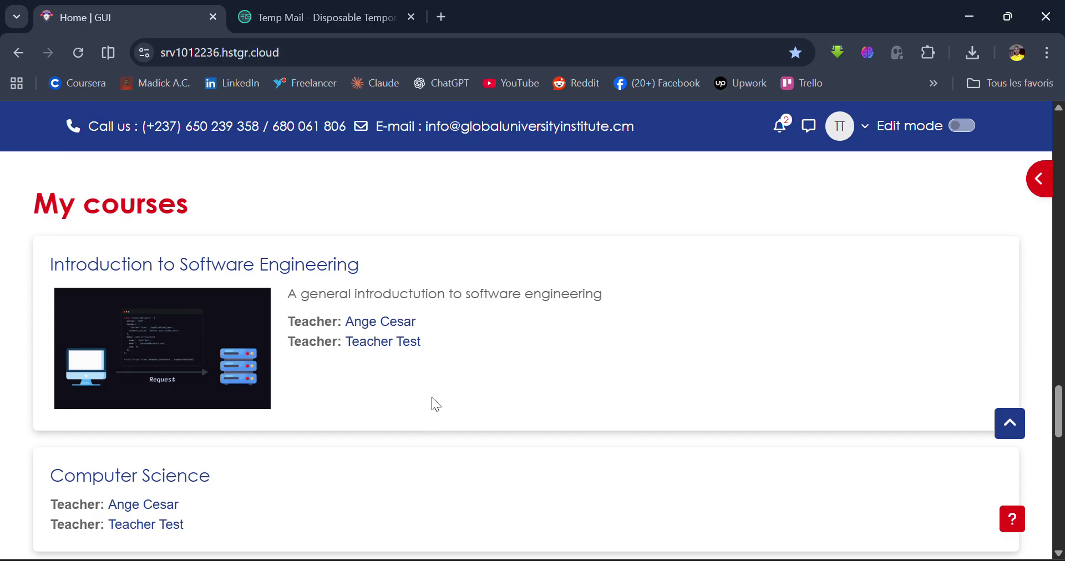
scroll(389, 453, "down", 1)
scroll(389, 449, "up", 1)
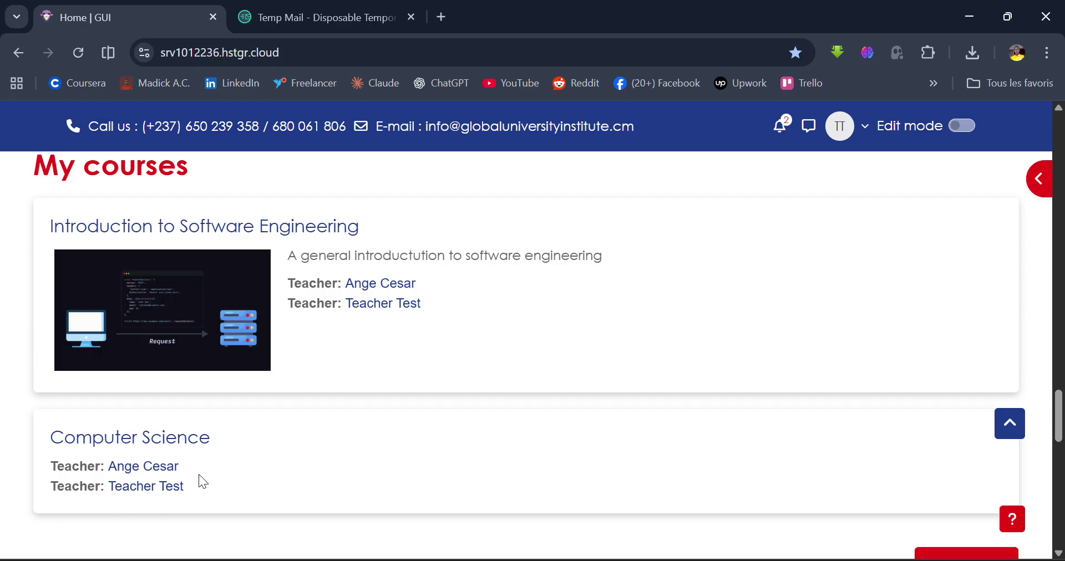
scroll(198, 476, "down", 1)
scroll(199, 476, "up", 1)
scroll(198, 474, "down", 2)
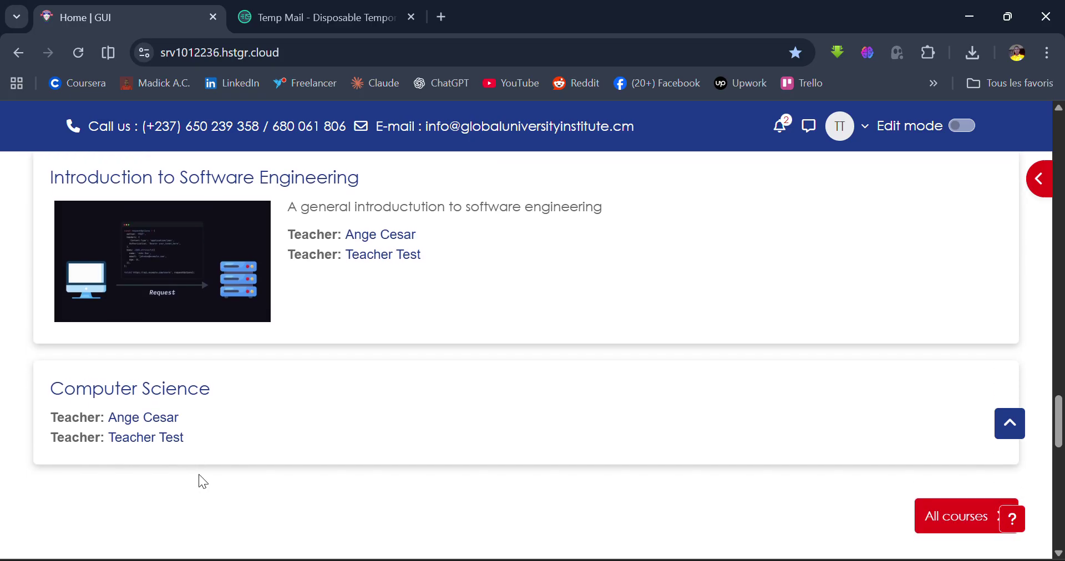
scroll(199, 475, "up", 2)
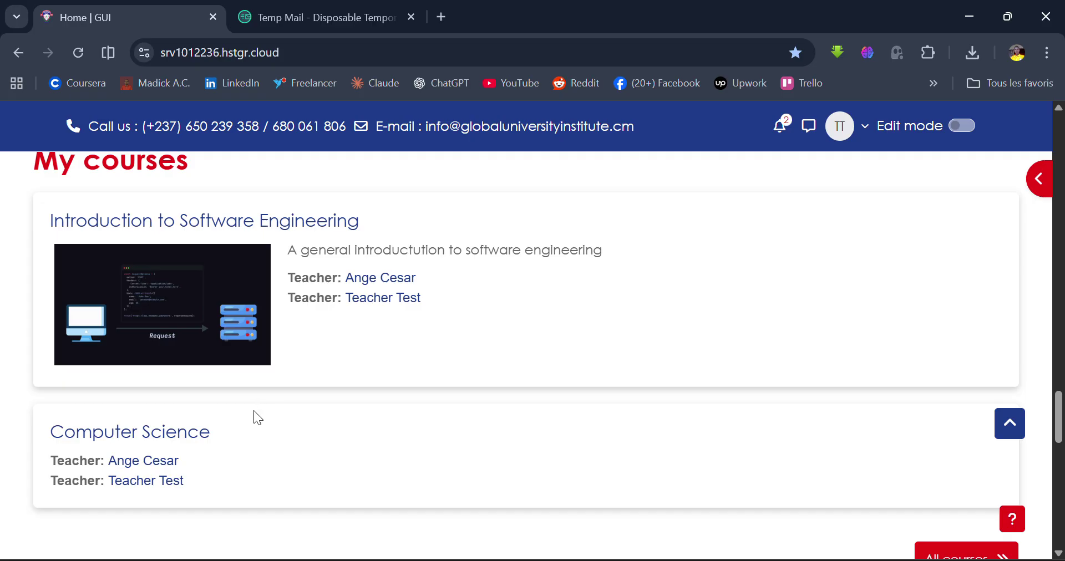
scroll(262, 397, "down", 2)
Examine the Course categories section of the home page and compare it with the My courses section.
scroll(263, 398, "down", 8)
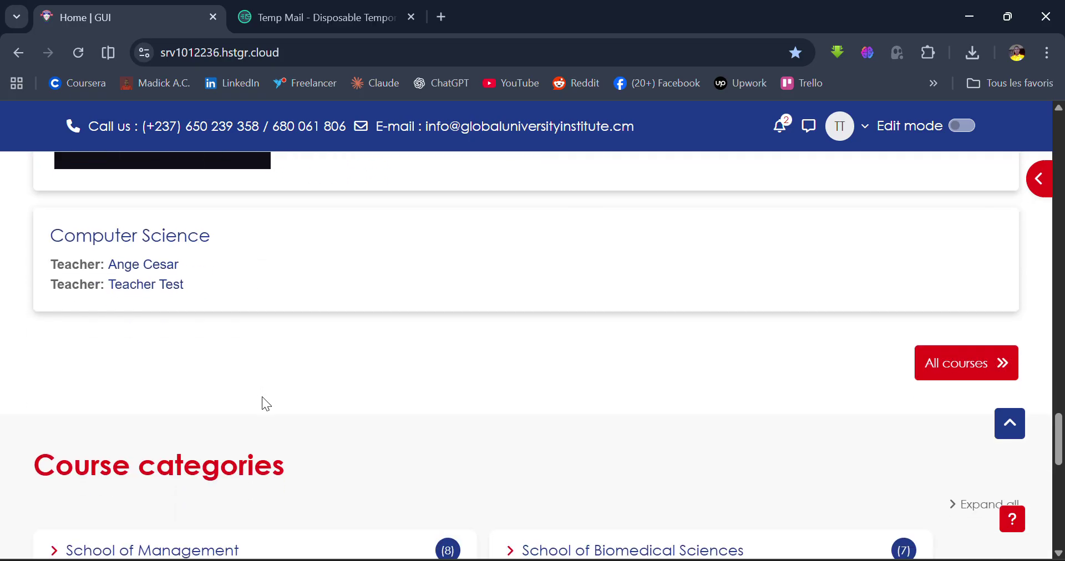
scroll(261, 397, "down", 1)
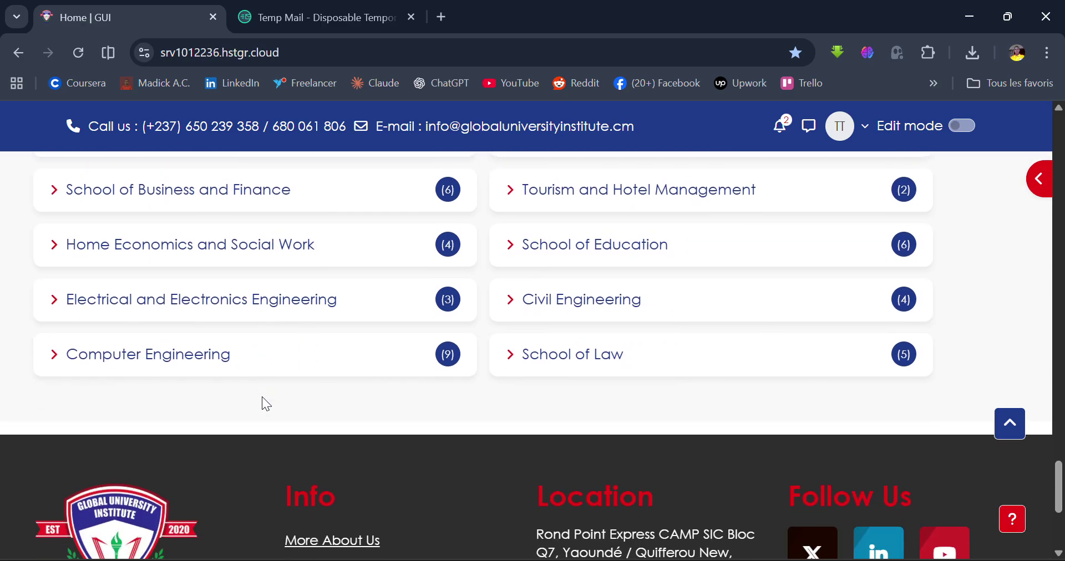
scroll(261, 397, "up", 3)
scroll(262, 397, "down", 1)
scroll(261, 398, "up", 1)
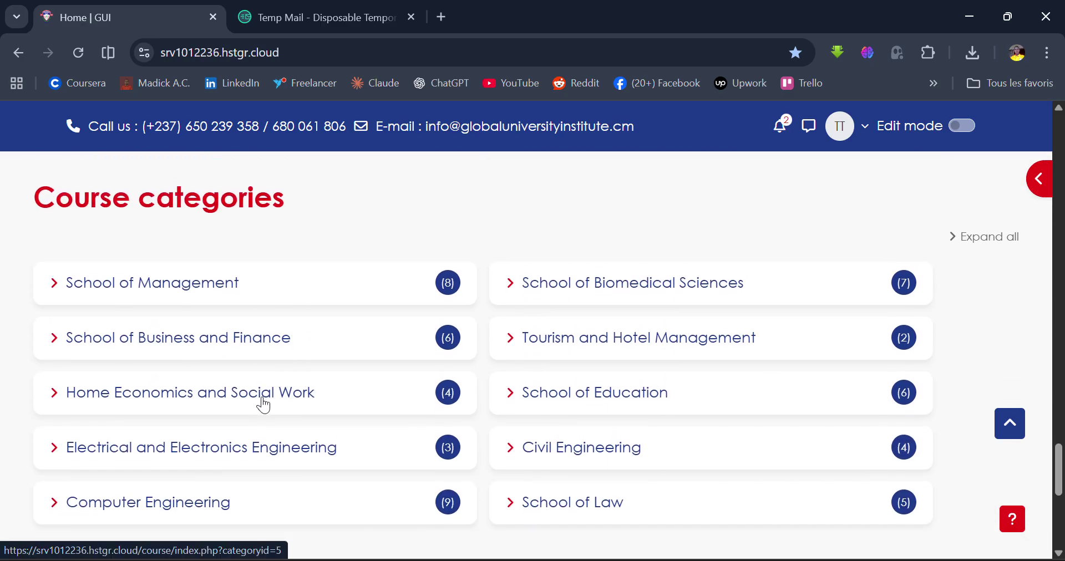
scroll(262, 398, "up", 7)
scroll(262, 397, "up", 9)
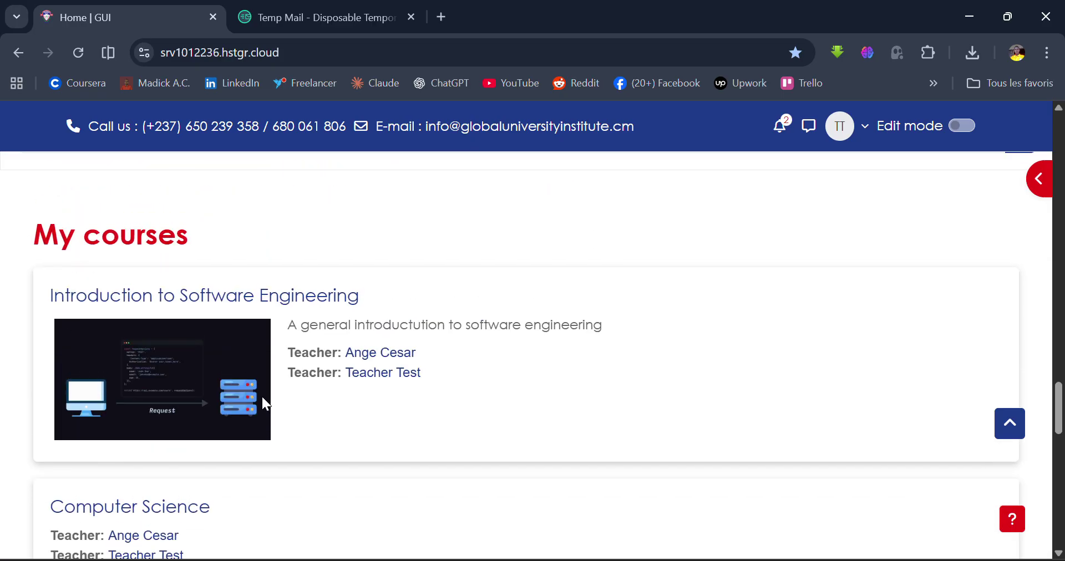
scroll(262, 397, "down", 8)
scroll(262, 397, "down", 8)
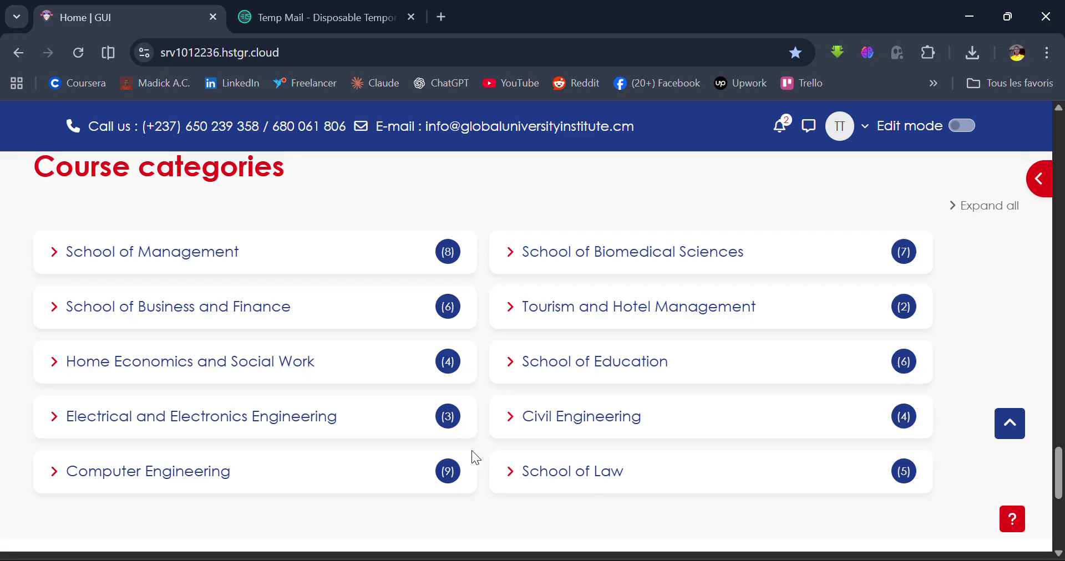
scroll(715, 222, "up", 1)
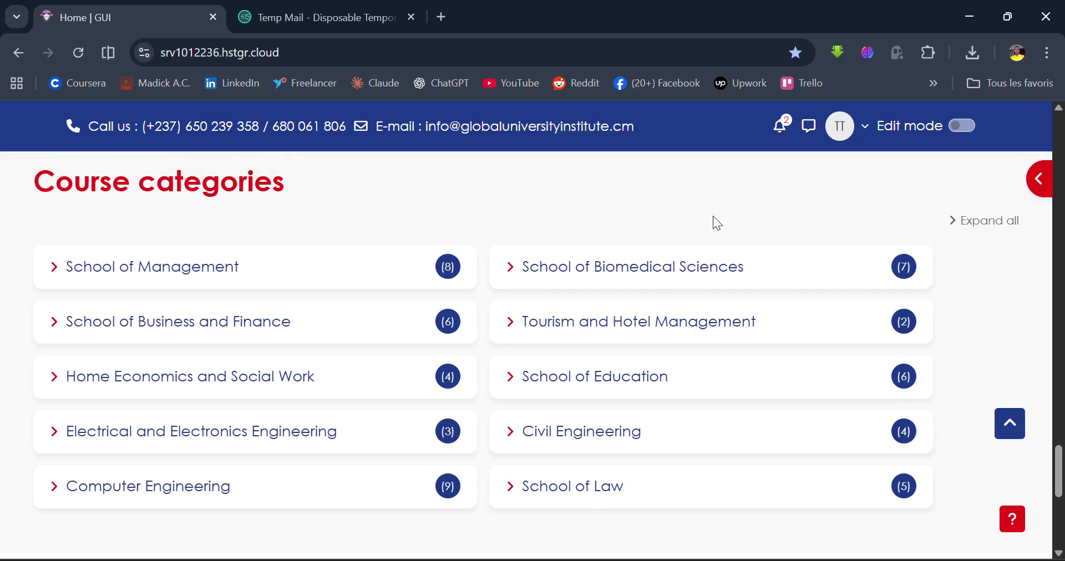
scroll(714, 216, "up", 8)
scroll(713, 217, "down", 13)
scroll(713, 217, "up", 6)
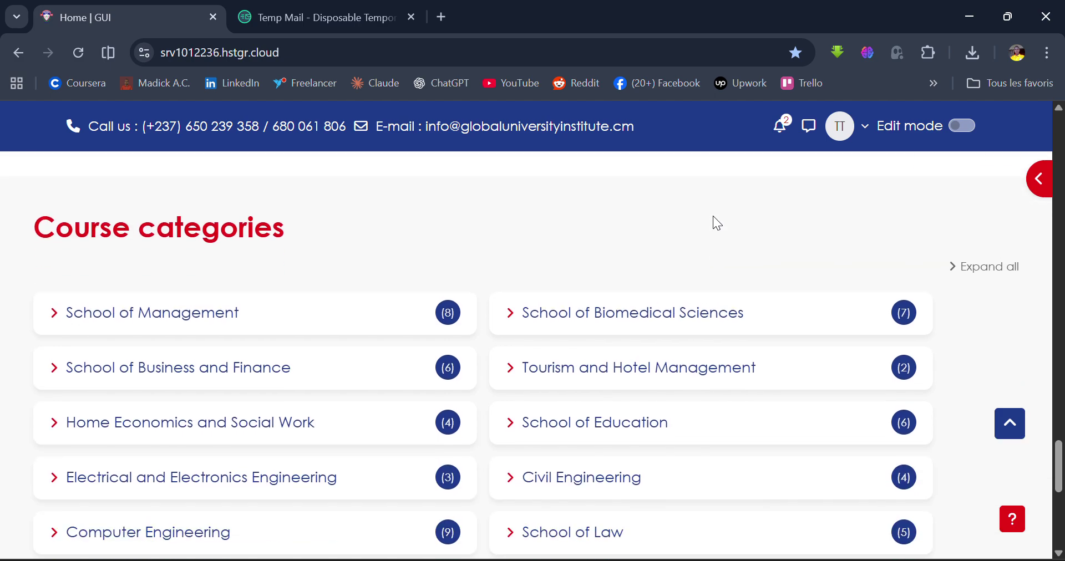
Open the teacher's Dashboard and review the courses listed in its Course overview.
scroll(714, 217, "up", 10)
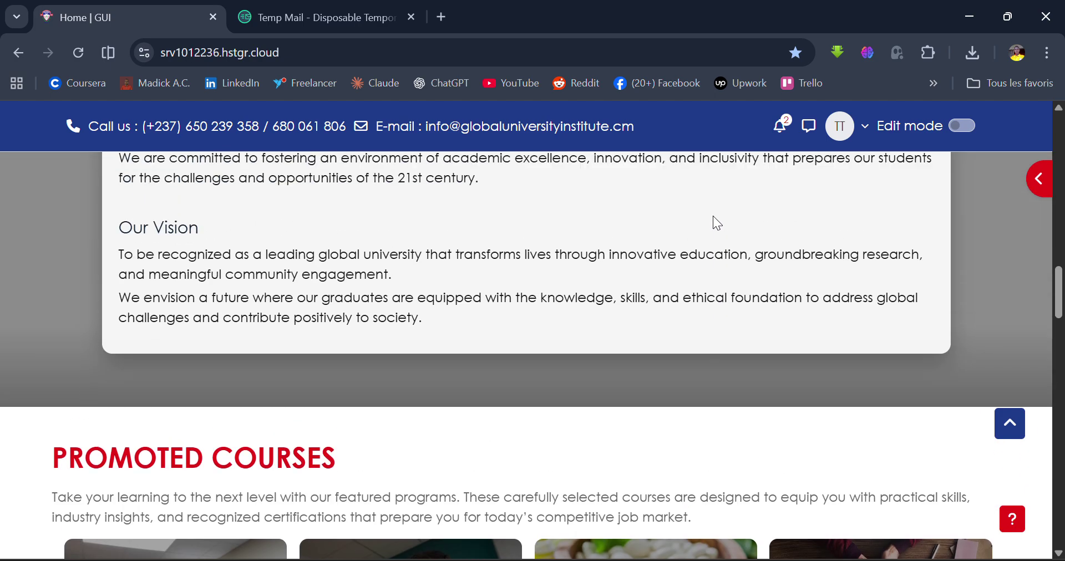
scroll(713, 222, "up", 10)
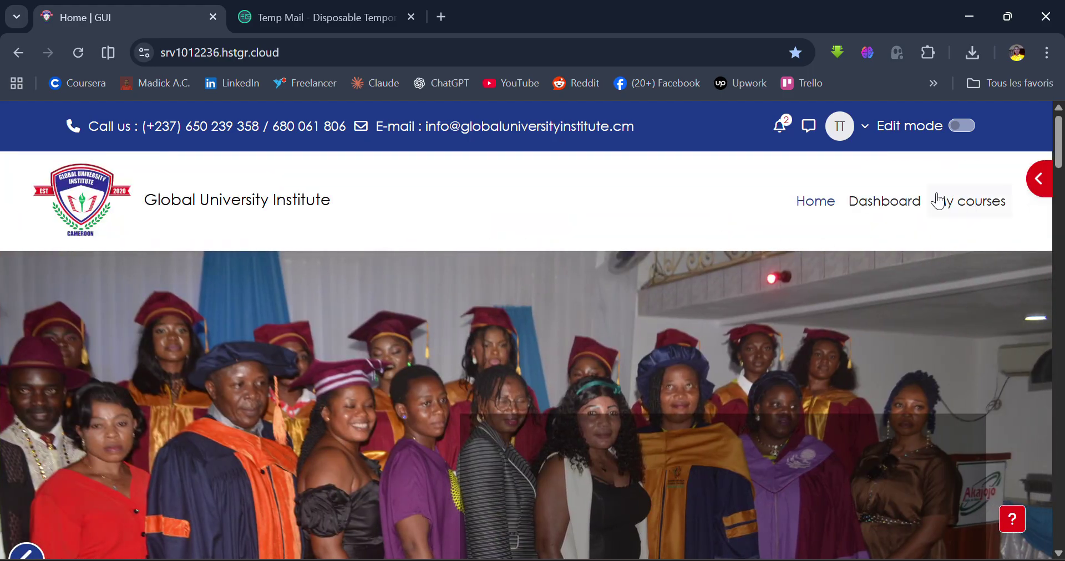
left_click(897, 209)
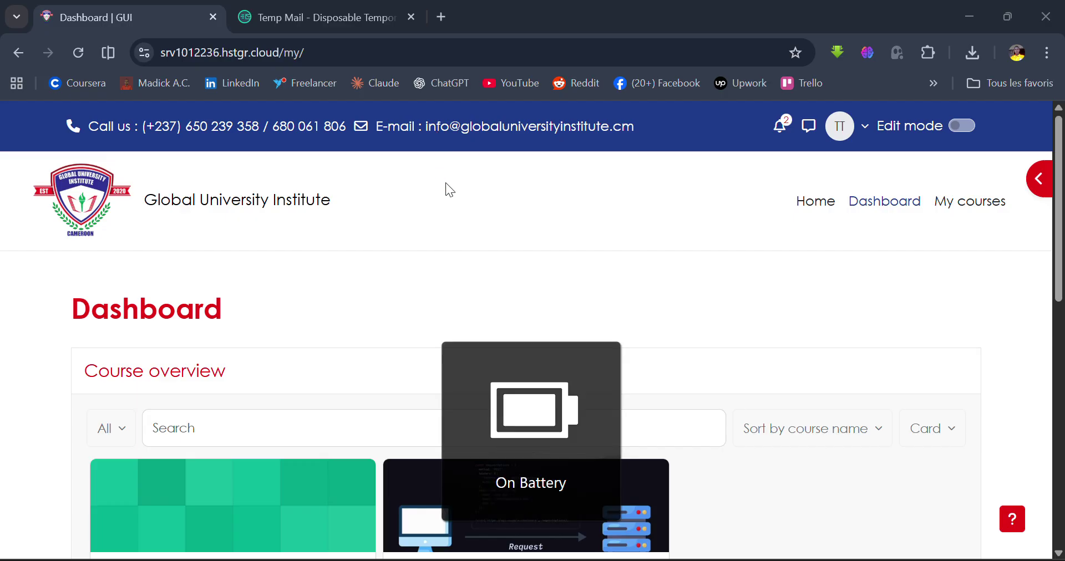
scroll(450, 189, "down", 1)
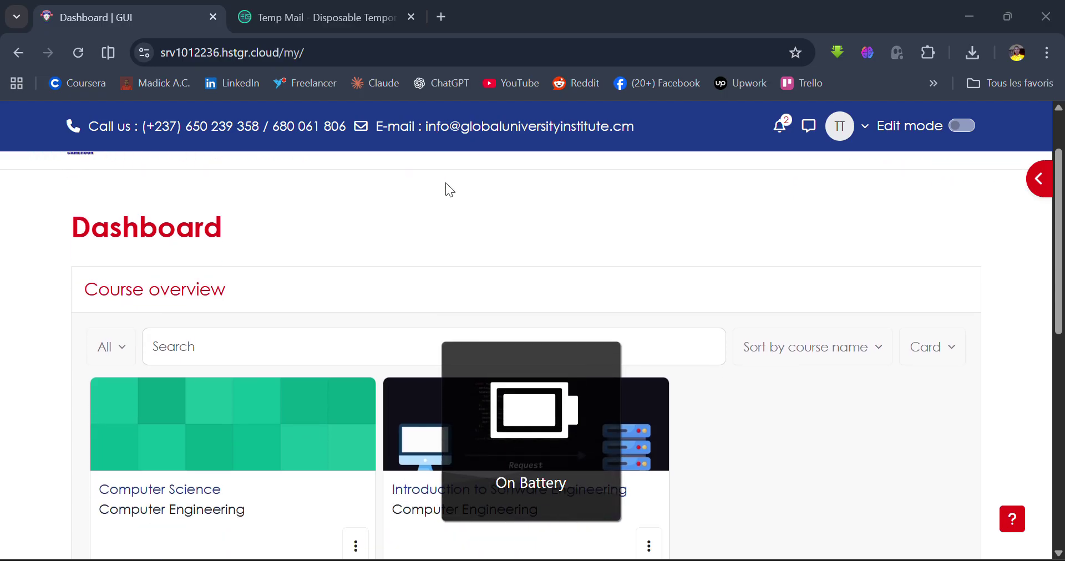
scroll(445, 183, "down", 3)
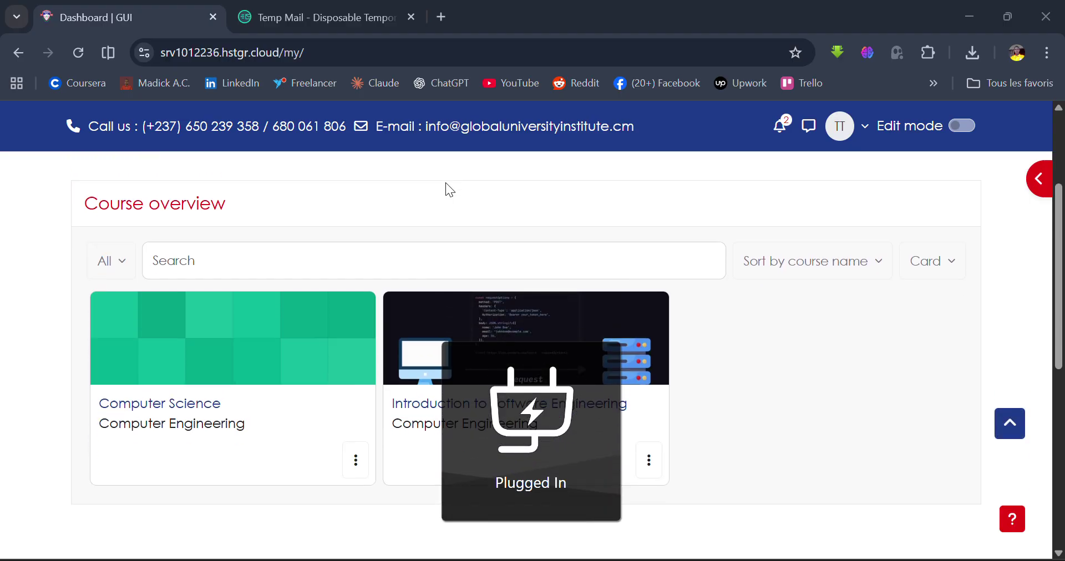
scroll(445, 183, "up", 1)
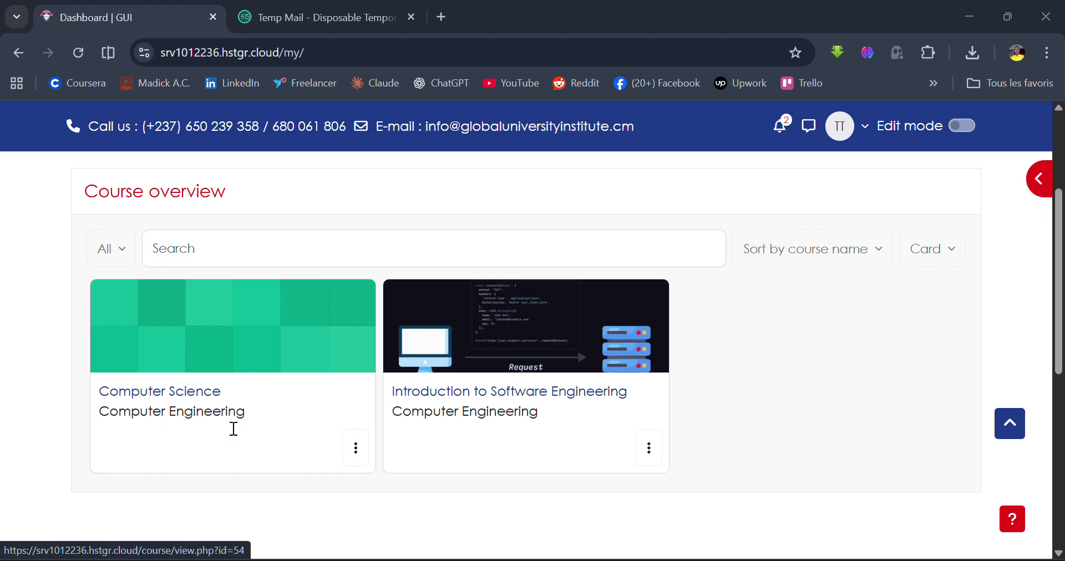
scroll(425, 461, "up", 3)
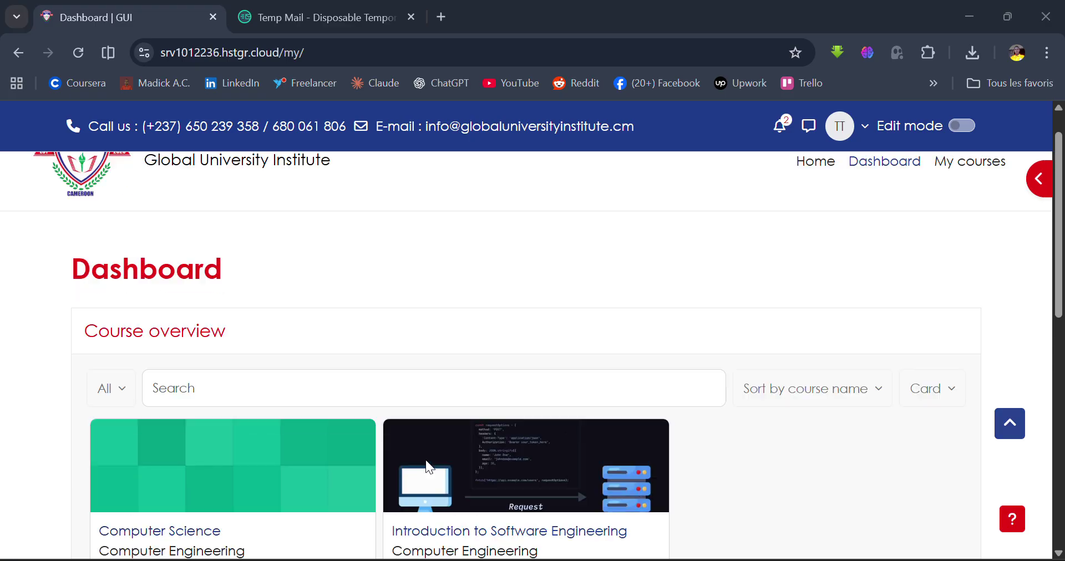
Star the Computer Science course in the Dashboard's Course overview.
scroll(425, 460, "down", 2)
scroll(425, 461, "down", 1)
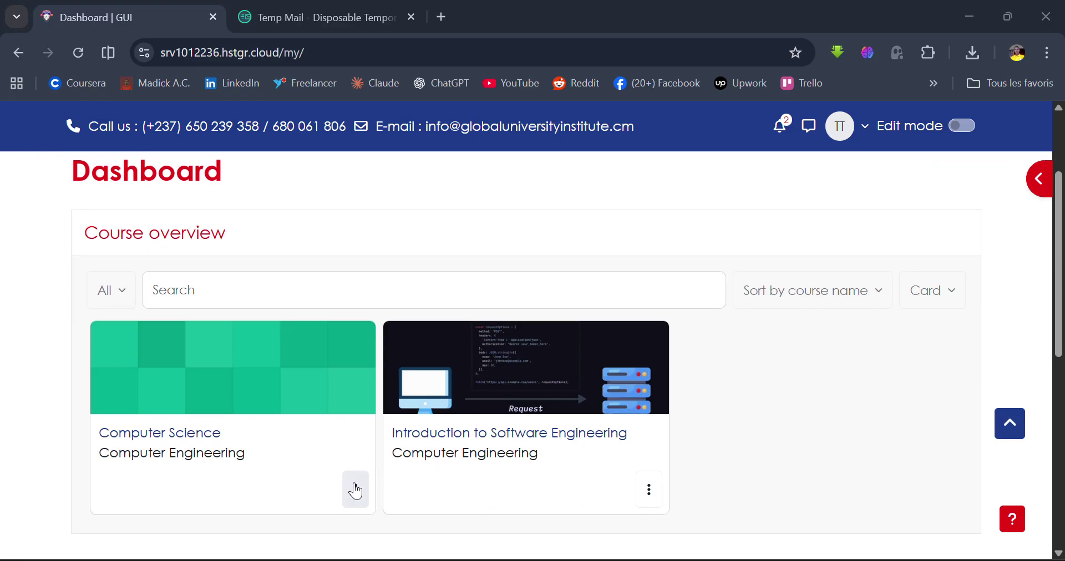
left_click(355, 490)
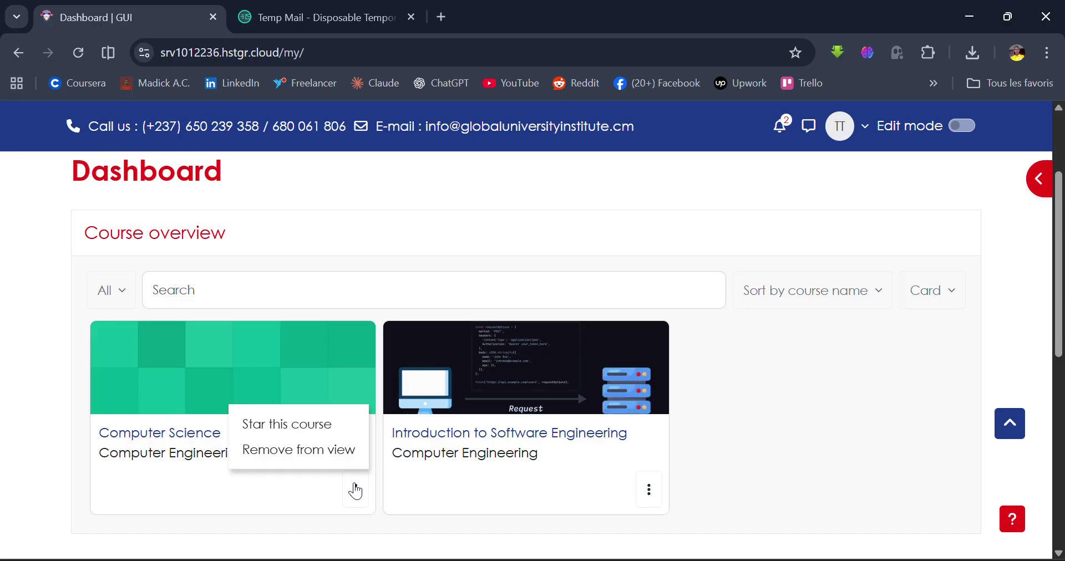
left_click(332, 434)
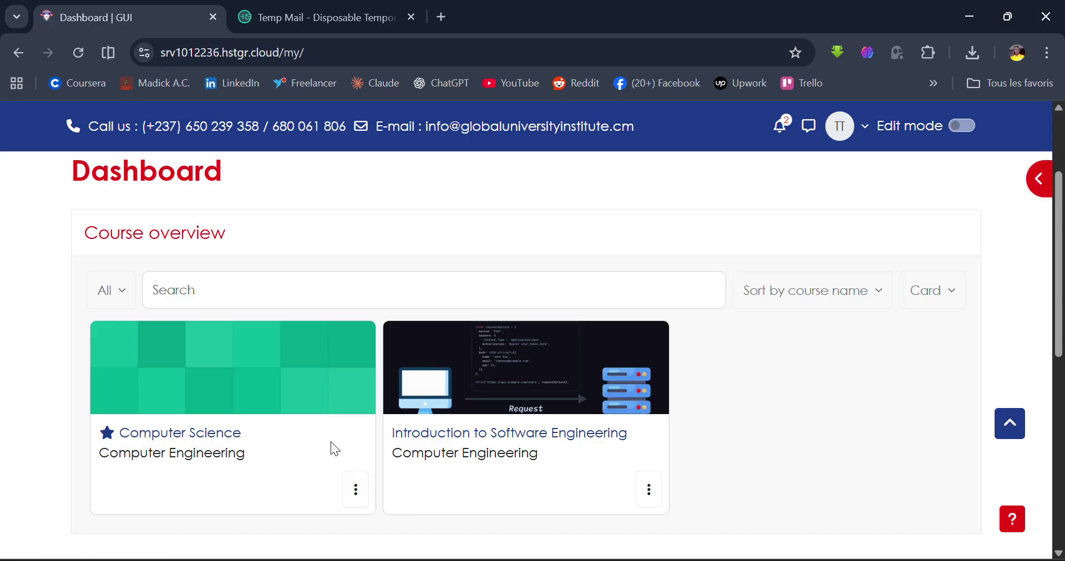
Open the Computer Science course and review the activities in its General section.
left_click(288, 396)
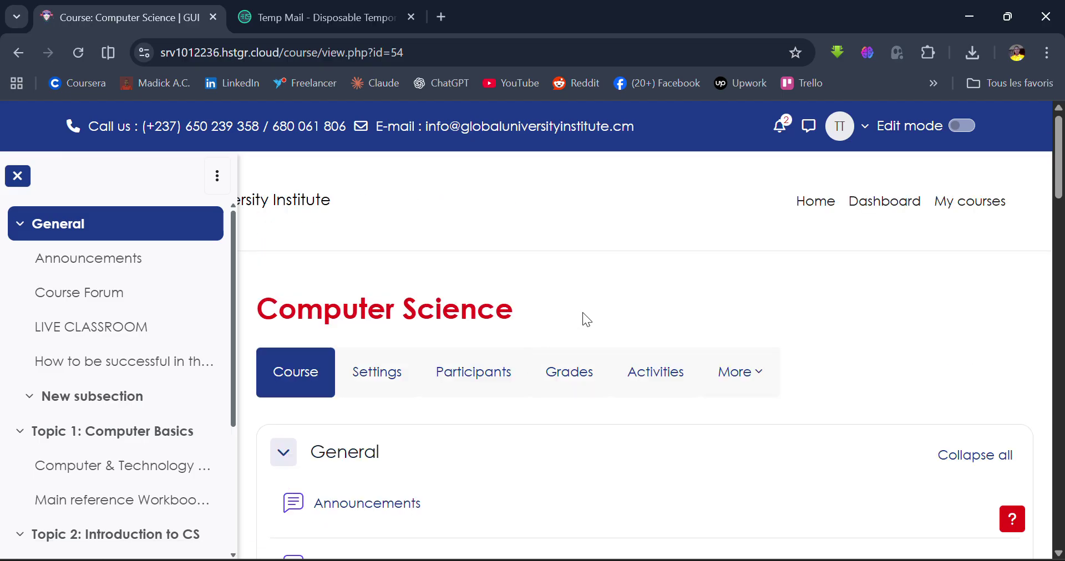
scroll(583, 314, "down", 3)
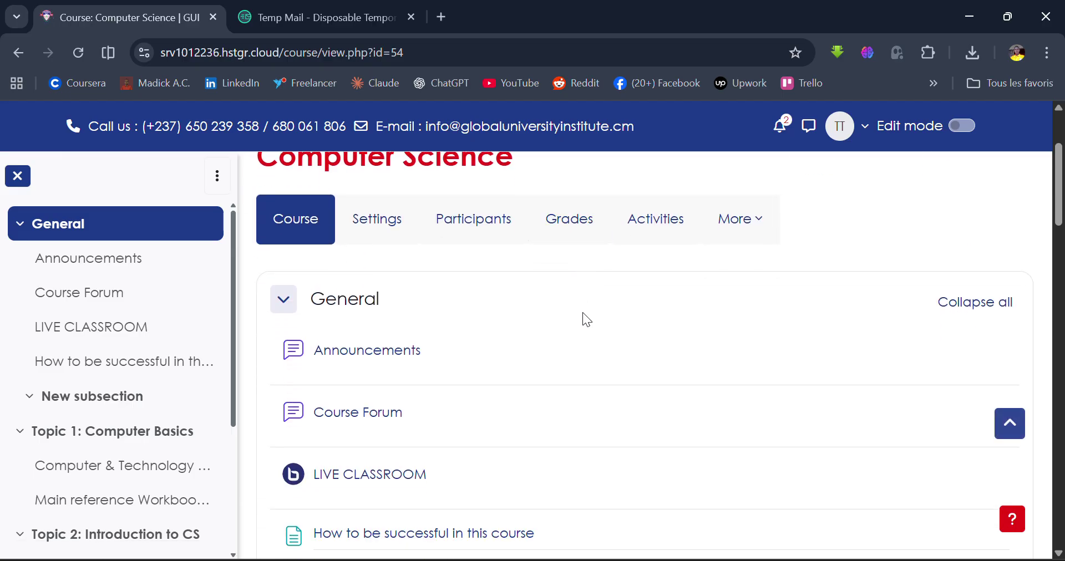
scroll(583, 314, "down", 2)
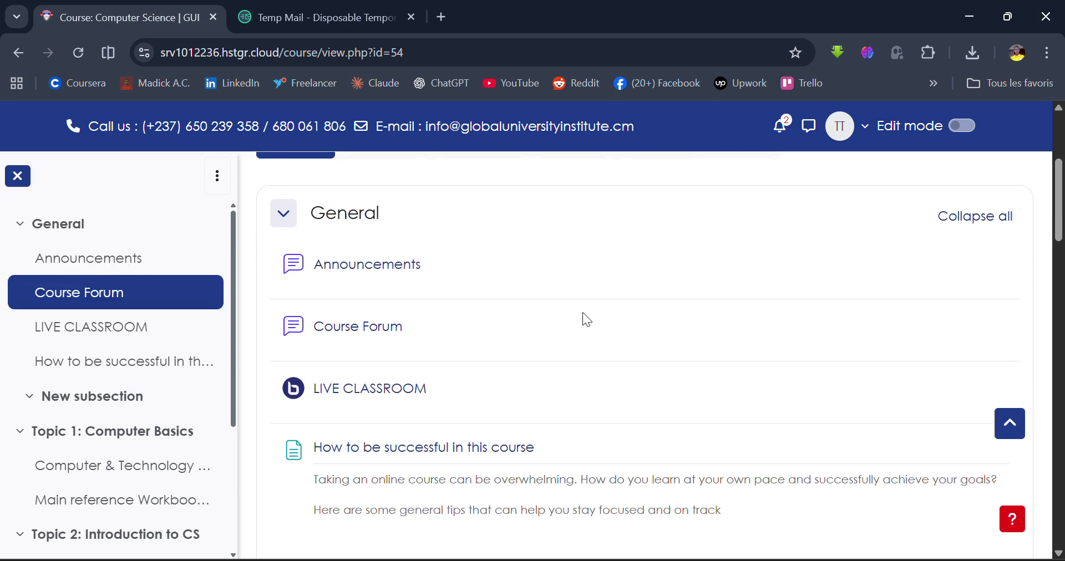
scroll(583, 316, "up", 2)
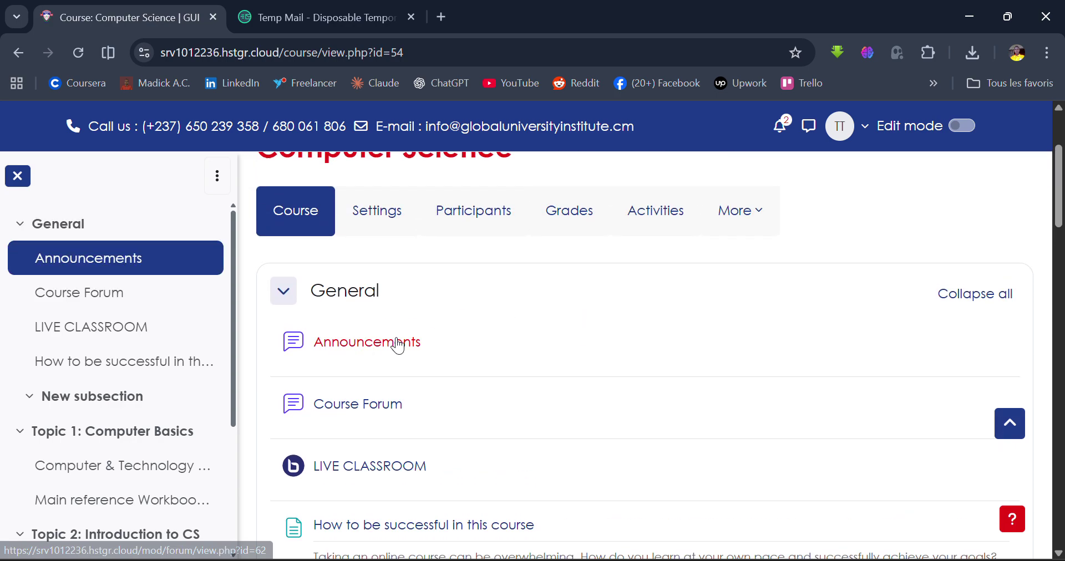
scroll(397, 345, "up", 1)
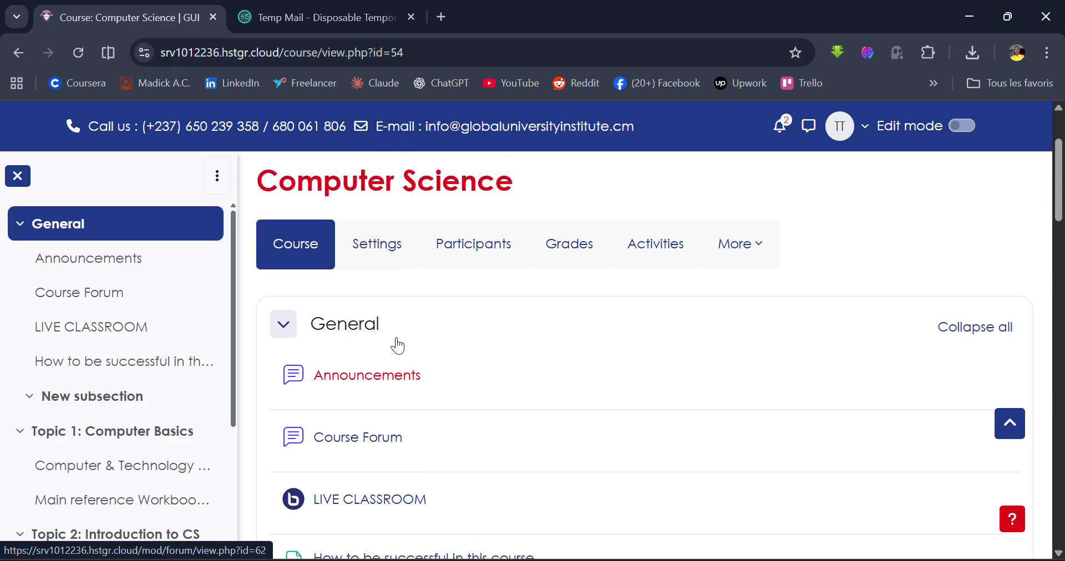
scroll(396, 338, "down", 1)
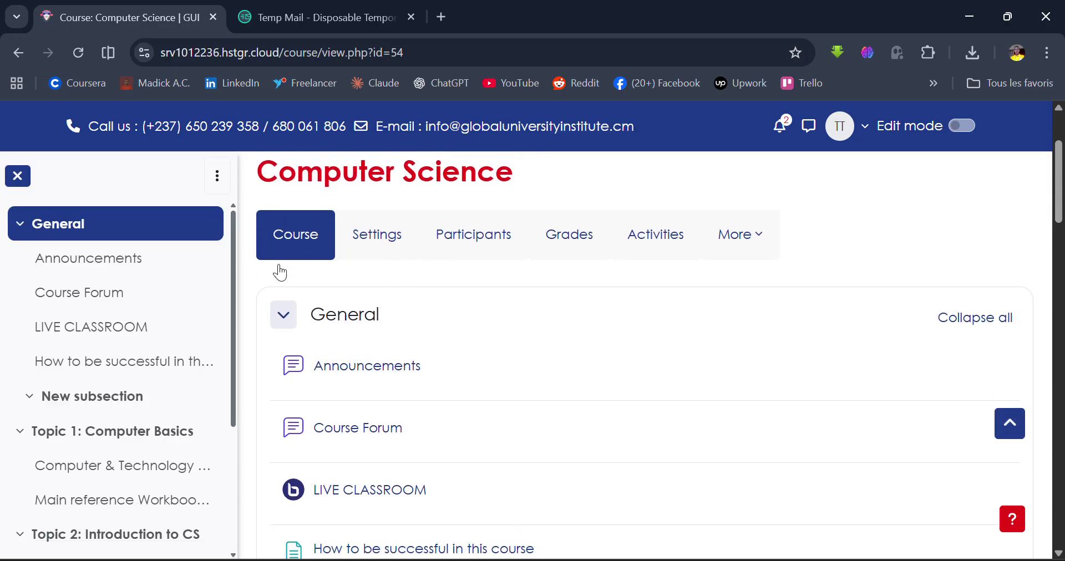
Open the Announcements forum of the Computer Science course and look over its contents.
left_click(384, 370)
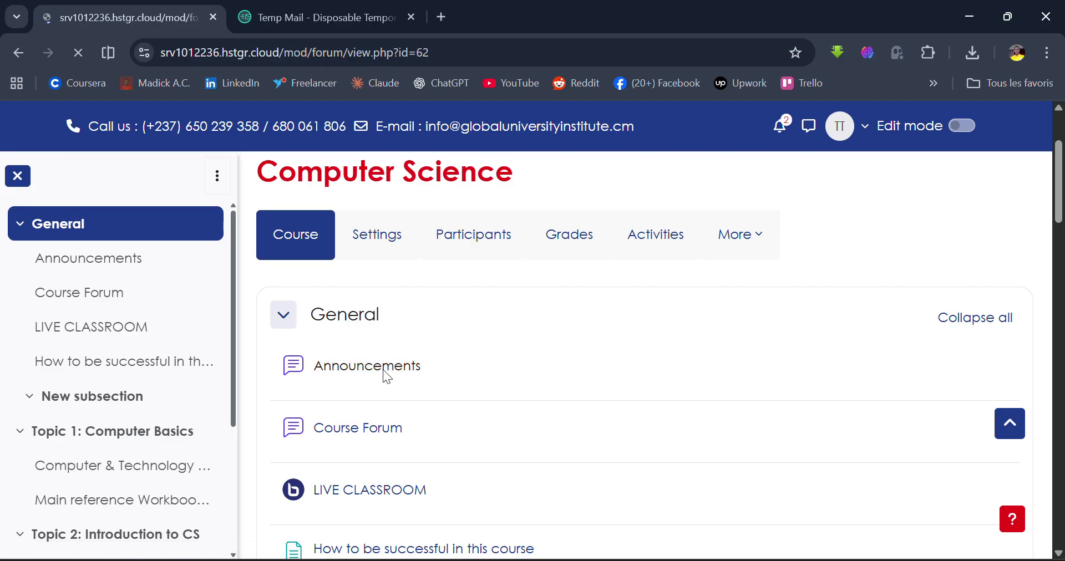
scroll(386, 377, "down", 3)
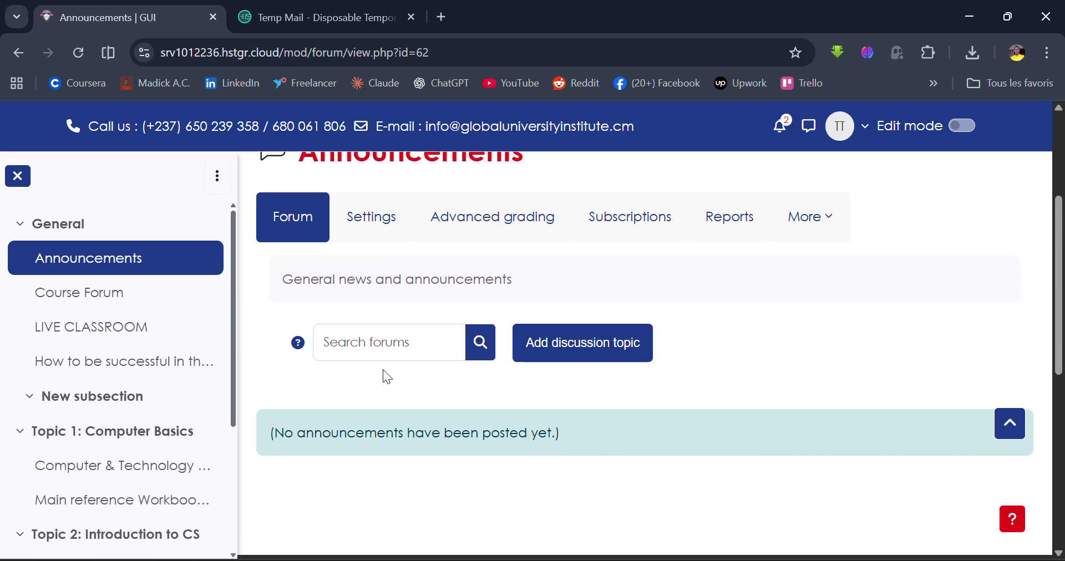
scroll(383, 370, "up", 1)
scroll(383, 370, "down", 1)
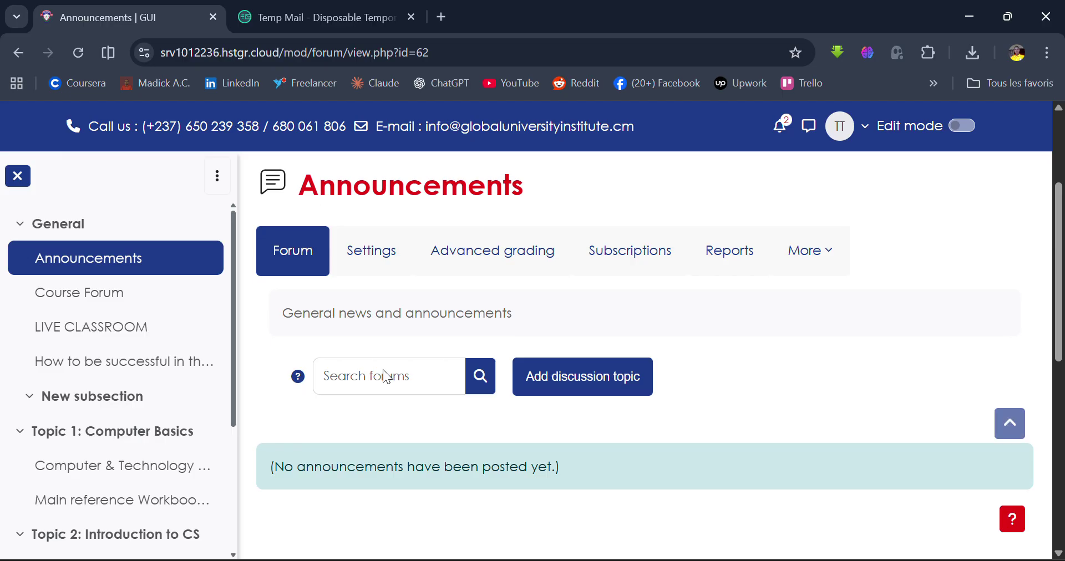
Start a new discussion topic in the Announcements forum with the subject "New Assignments".
left_click(561, 375)
scroll(561, 377, "down", 2)
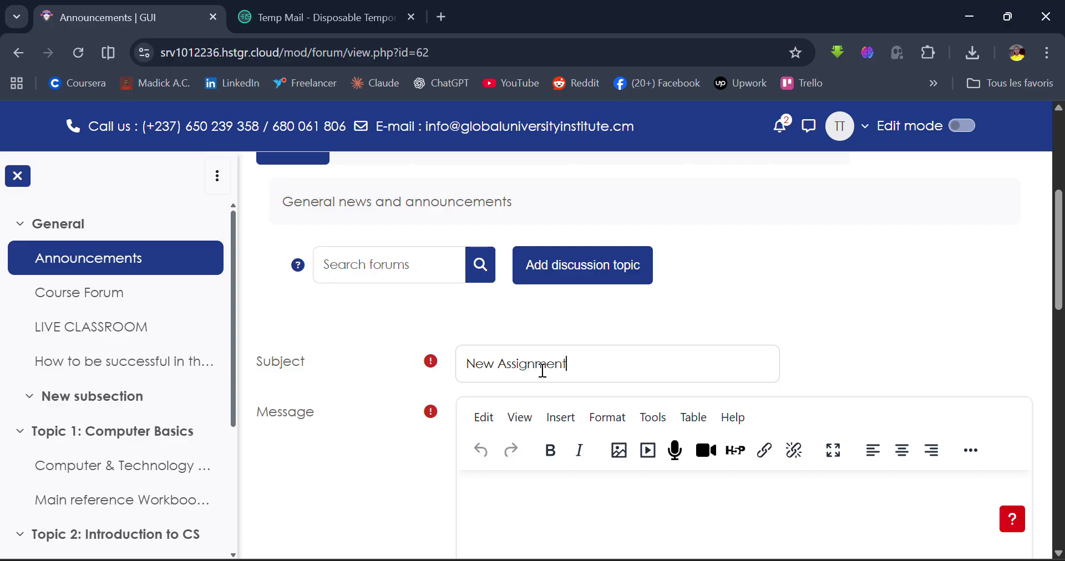
scroll(543, 371, "down", 3)
Write "Discussion about assignment" as the message and post the announcement to the forum.
left_click(590, 363)
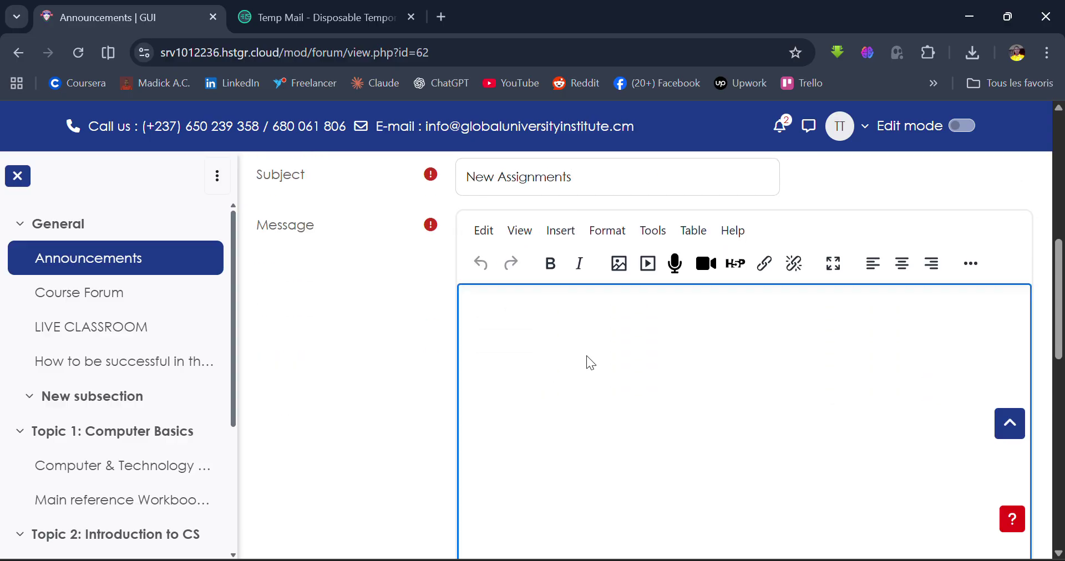
type("Discussion abo")
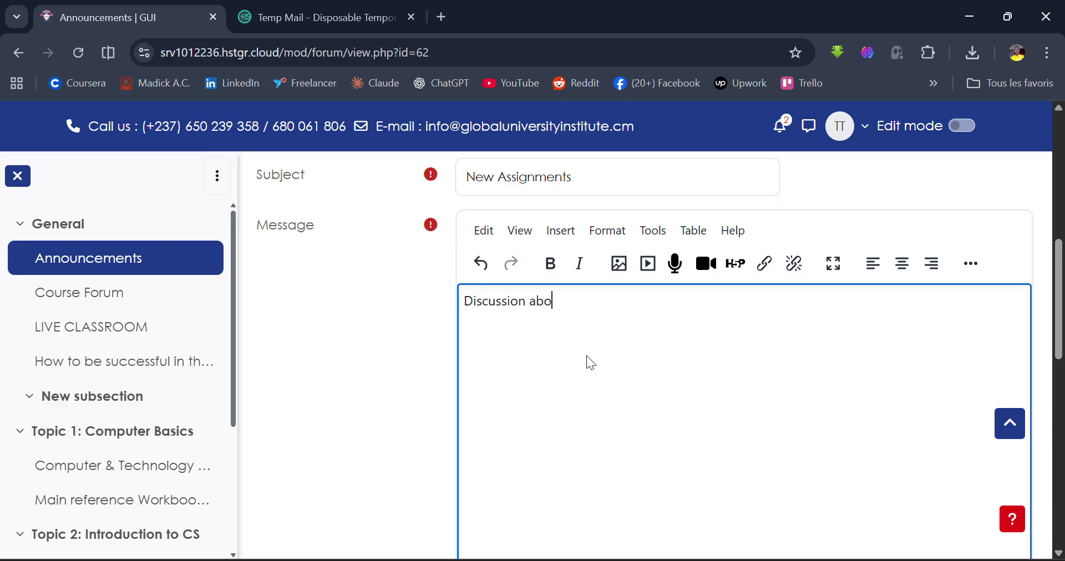
type("ut assignem")
key("BackSpace")
key("BackSpace")
type("ment")
scroll(587, 358, "down", 6)
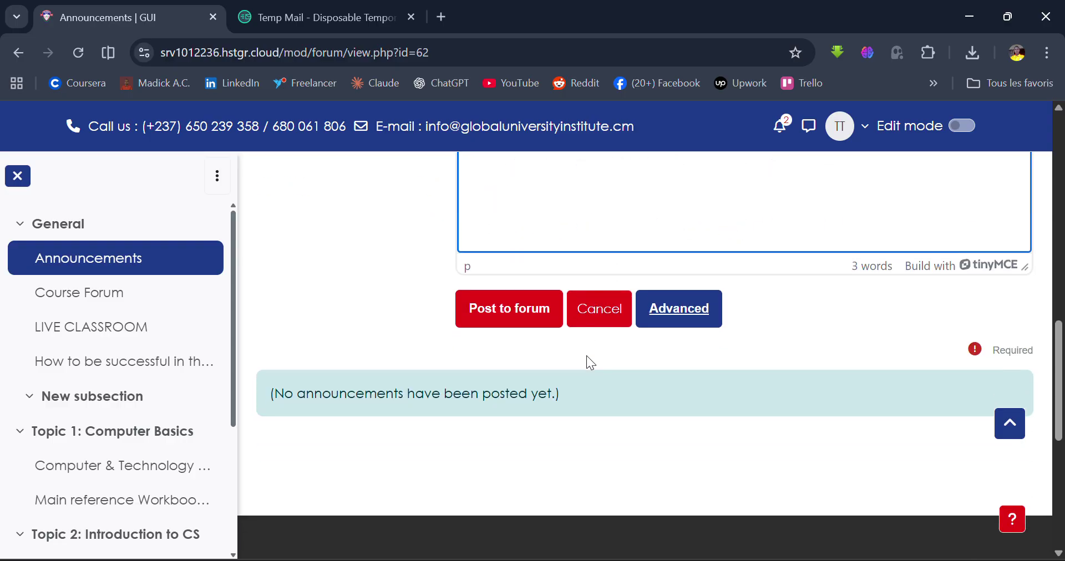
left_click(502, 320)
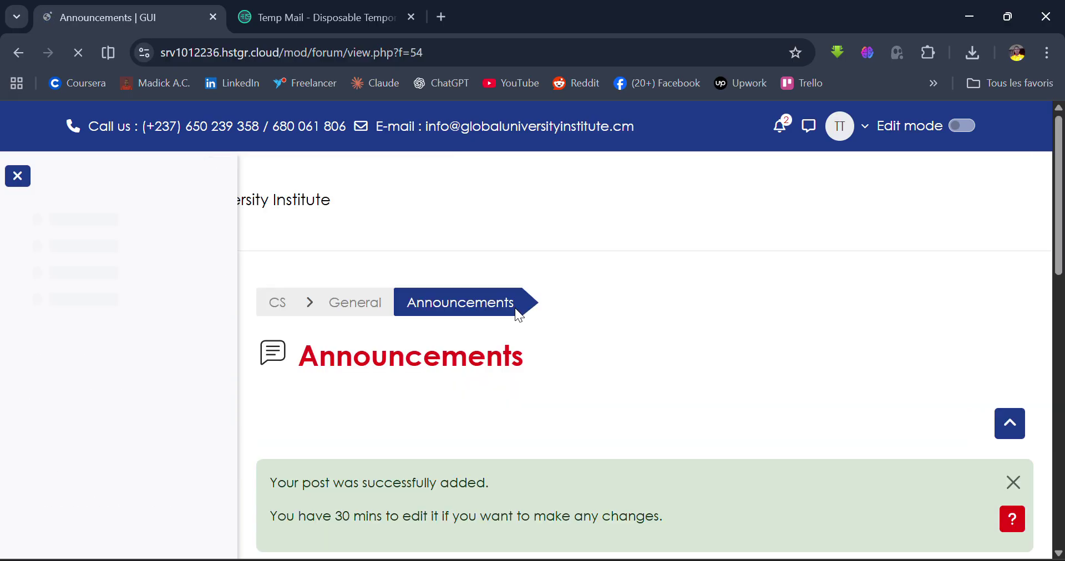
Review the discussion list of the Announcements forum for the newly posted topic.
scroll(443, 409, "down", 5)
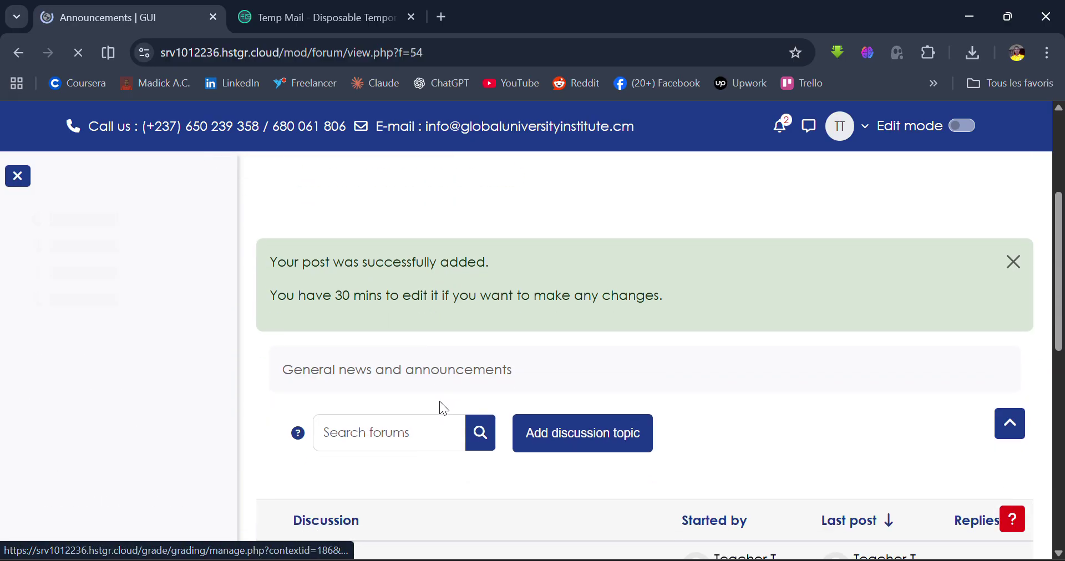
scroll(443, 409, "up", 5)
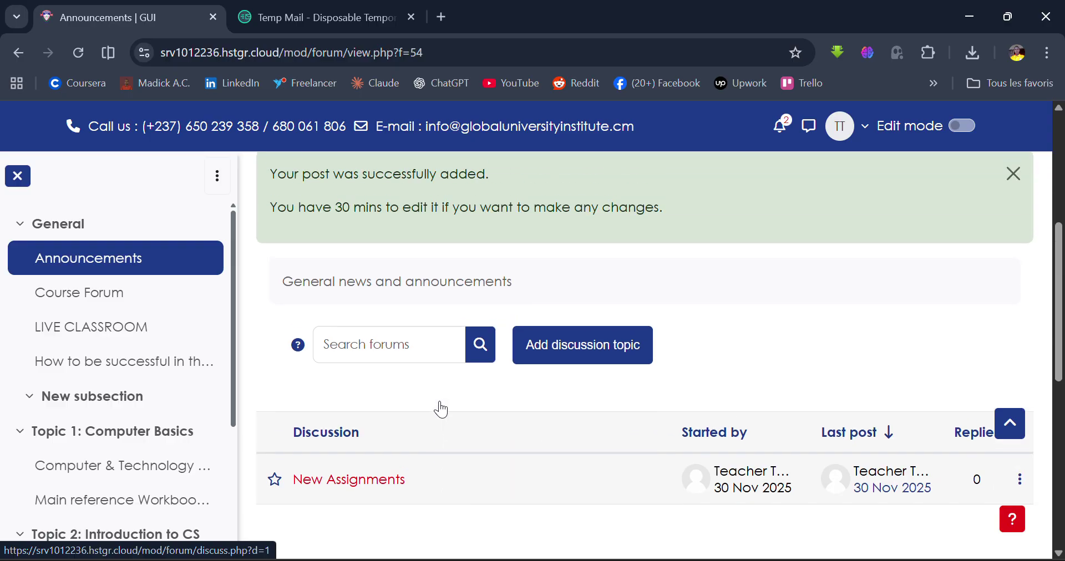
scroll(440, 402, "up", 2)
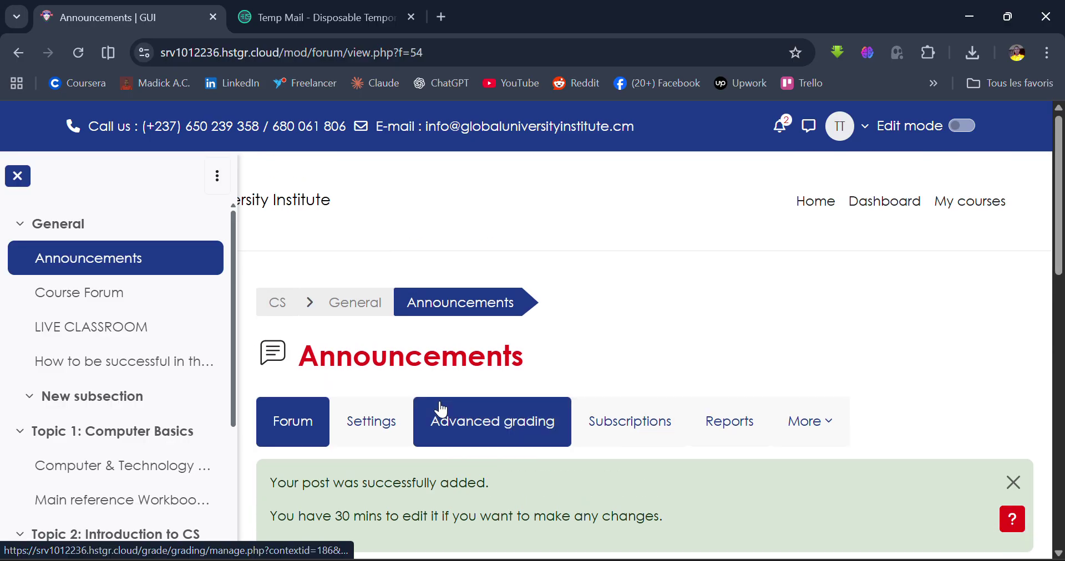
Return to the Computer Science course and open its LIVE CLASSROOM activity.
left_click(282, 313)
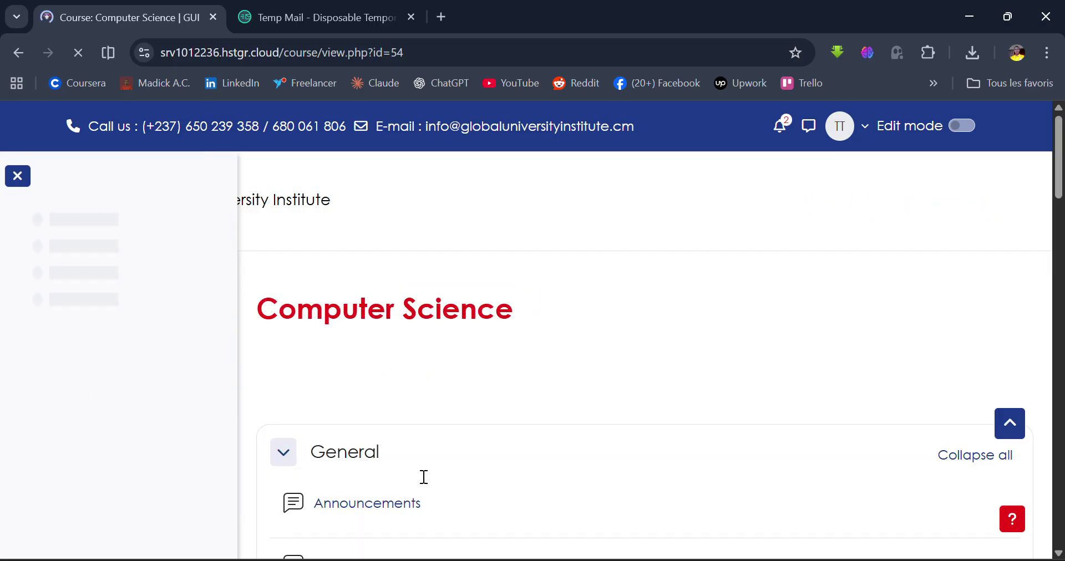
scroll(424, 477, "down", 6)
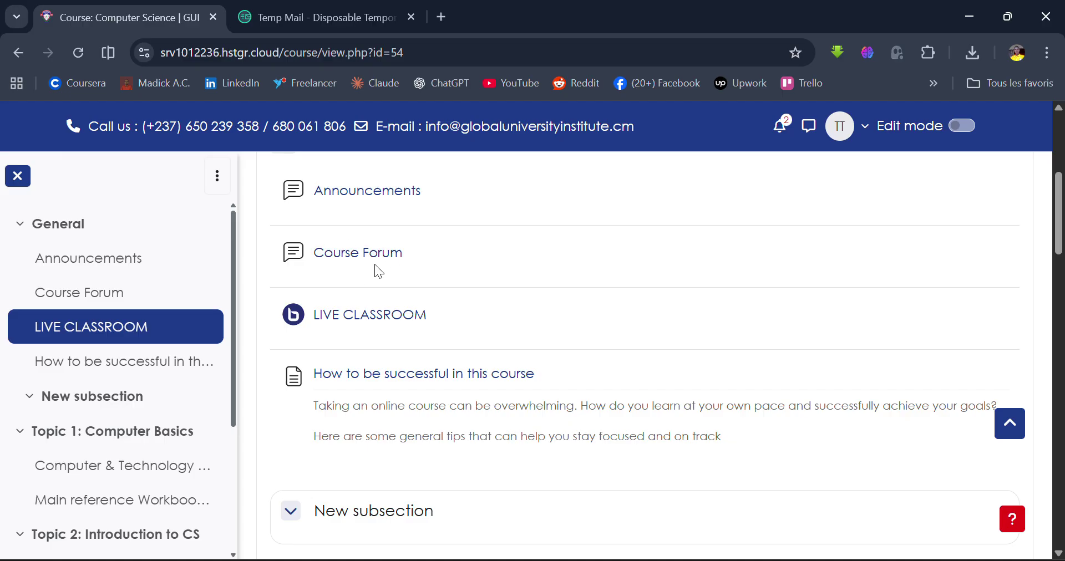
scroll(404, 280, "down", 1)
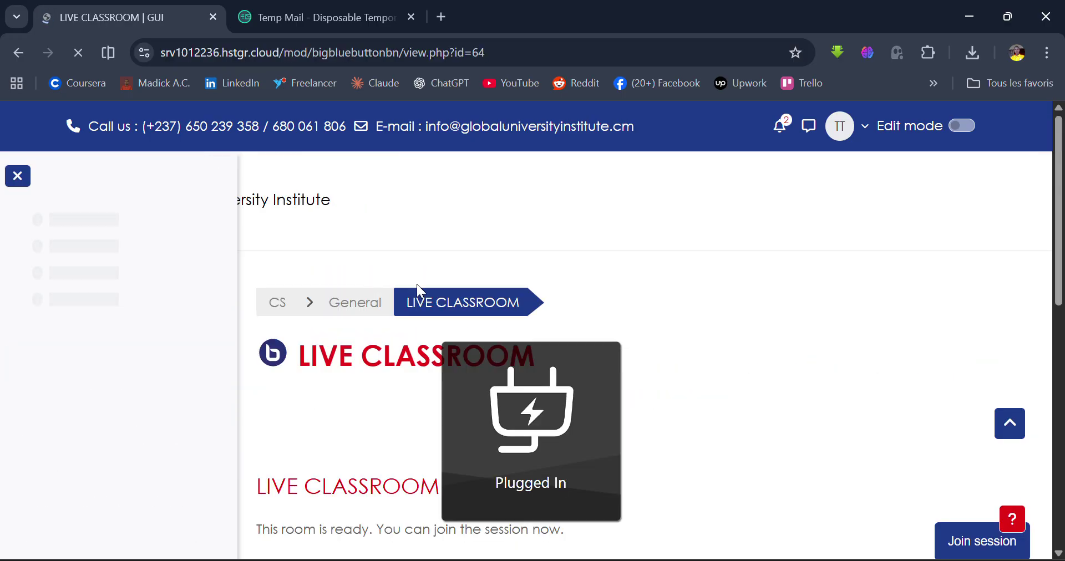
Look over the LIVE CLASSROOM page, including its session status and Recordings section.
scroll(689, 361, "down", 5)
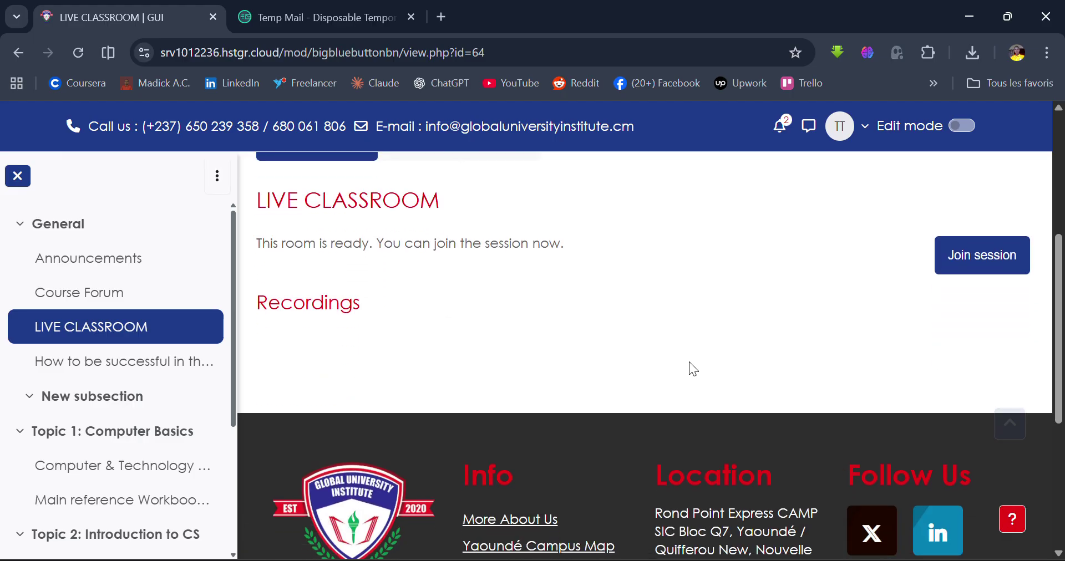
scroll(689, 363, "up", 2)
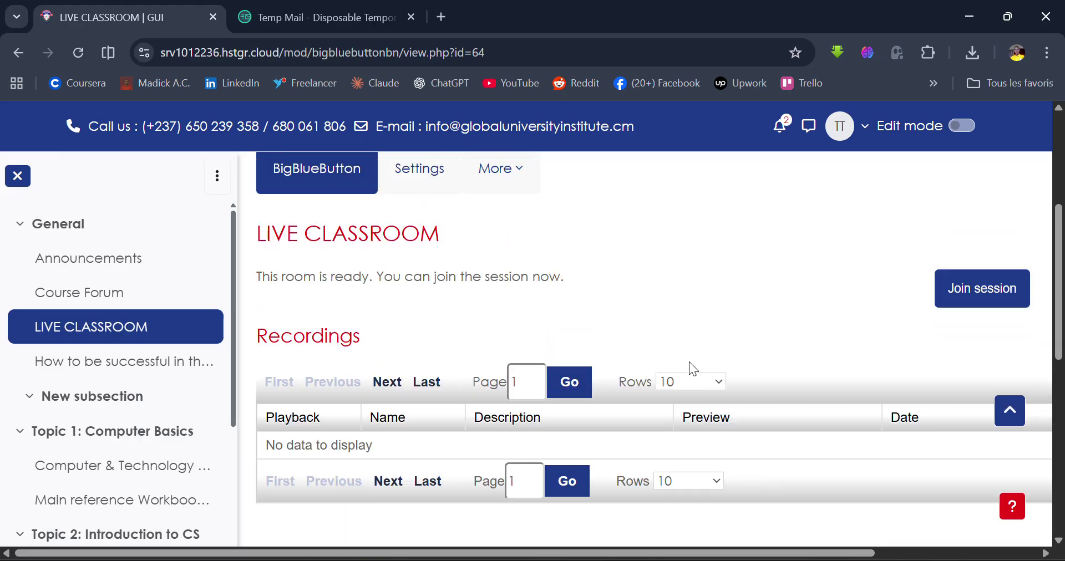
scroll(689, 361, "down", 4)
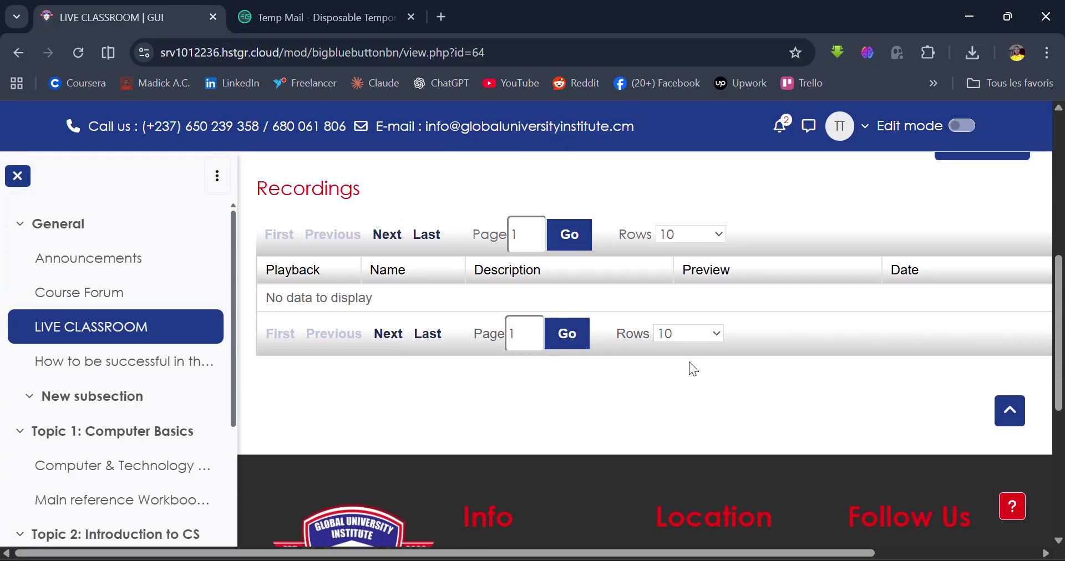
Open the LIVE CLASSROOM settings and change the room name to "LIVE Chapter 1".
scroll(689, 362, "up", 3)
left_click(410, 190)
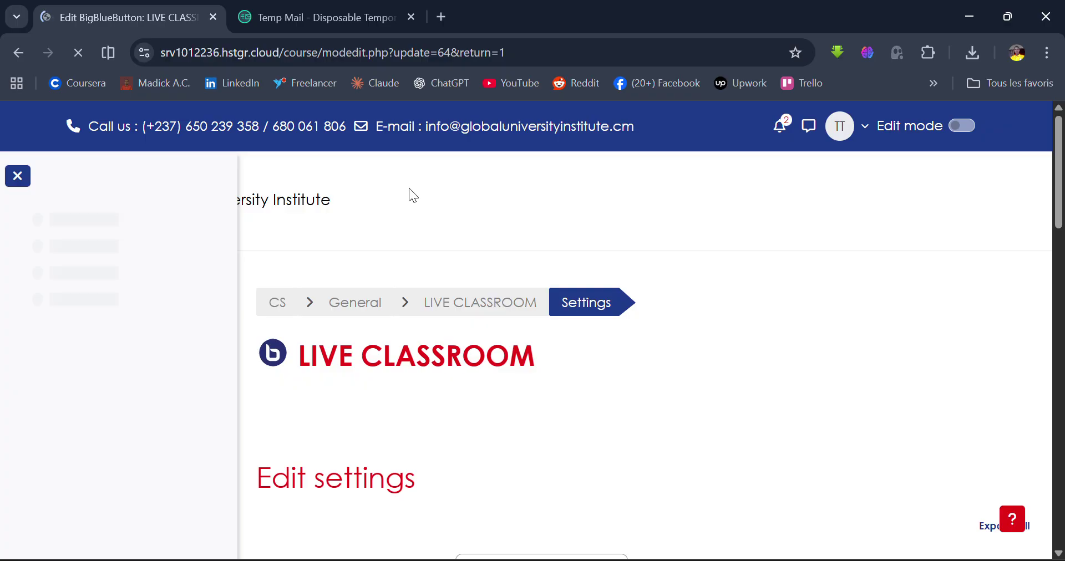
scroll(411, 193, "down", 2)
scroll(411, 194, "down", 2)
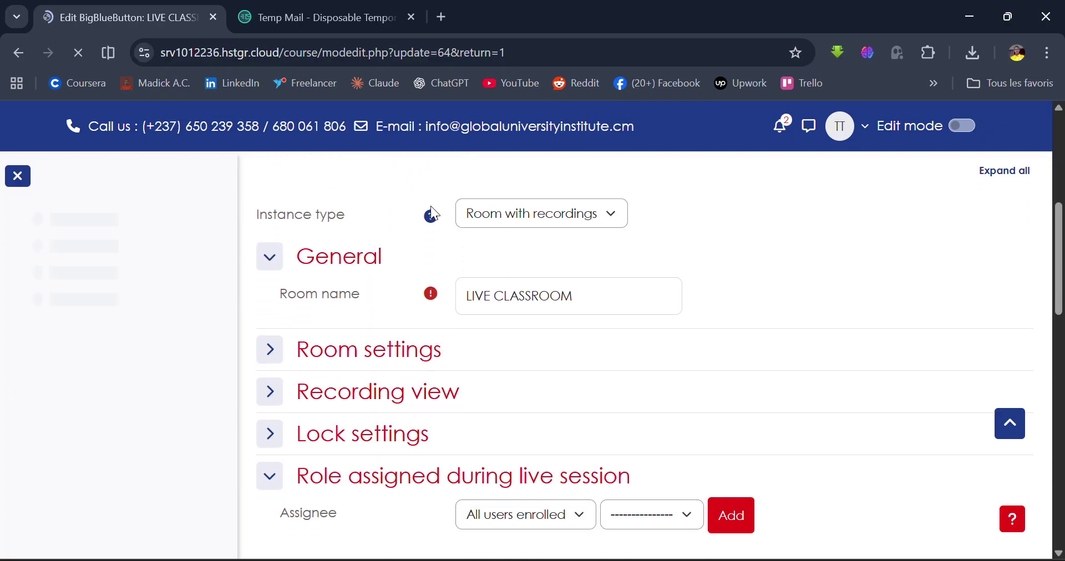
double_click(549, 288)
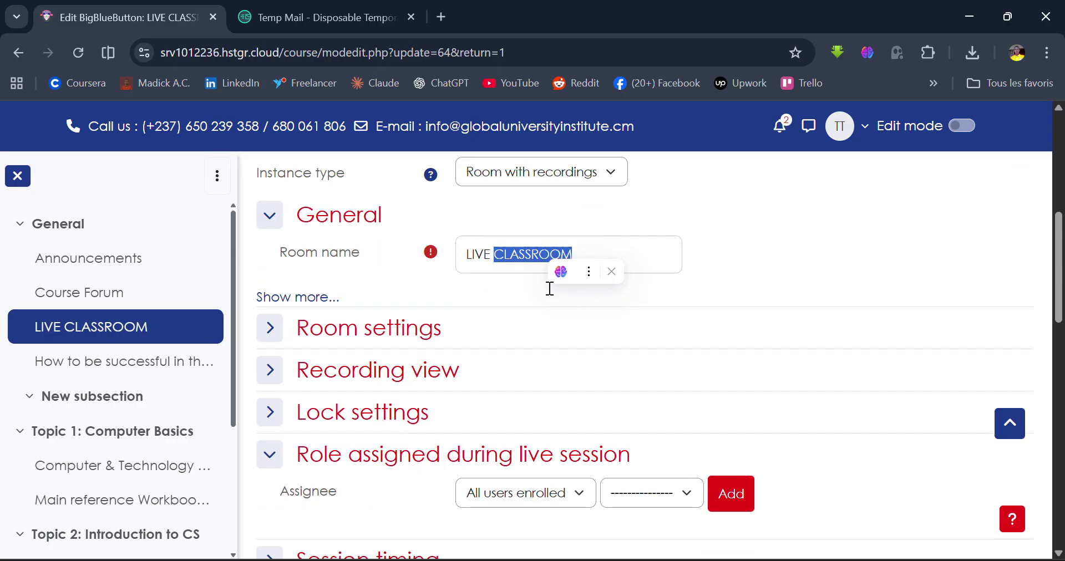
scroll(549, 288, "down", 1)
left_click(583, 222)
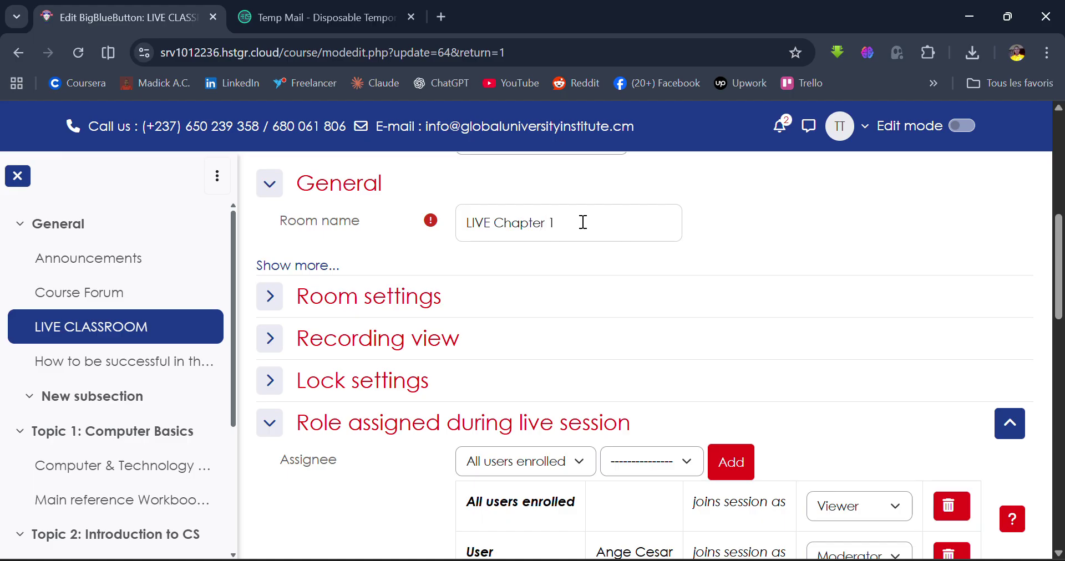
Set the live session assignee type to Role and browse the roles offered for assignment.
scroll(583, 222, "down", 2)
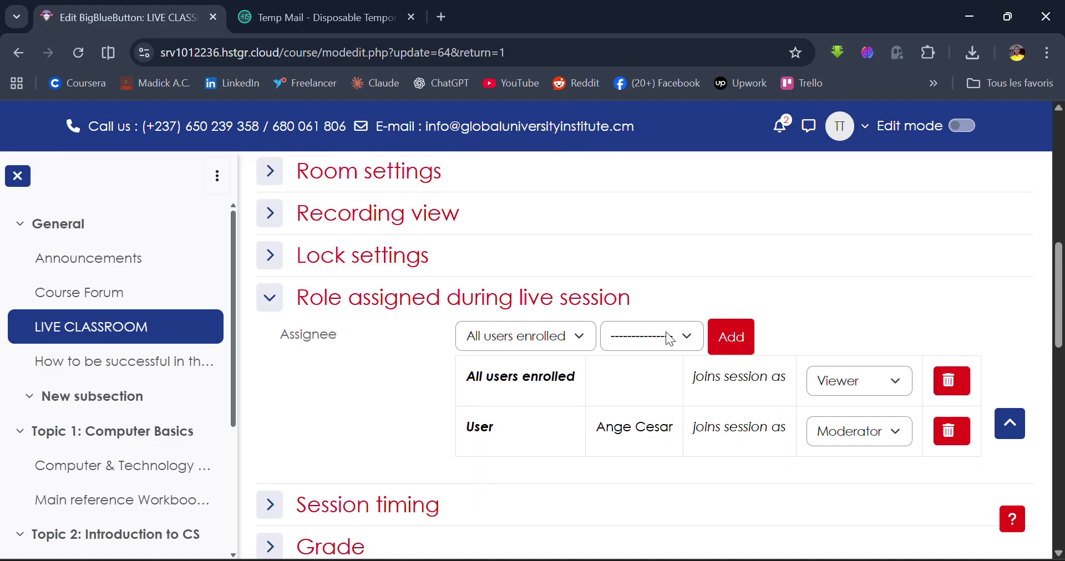
left_click(561, 338)
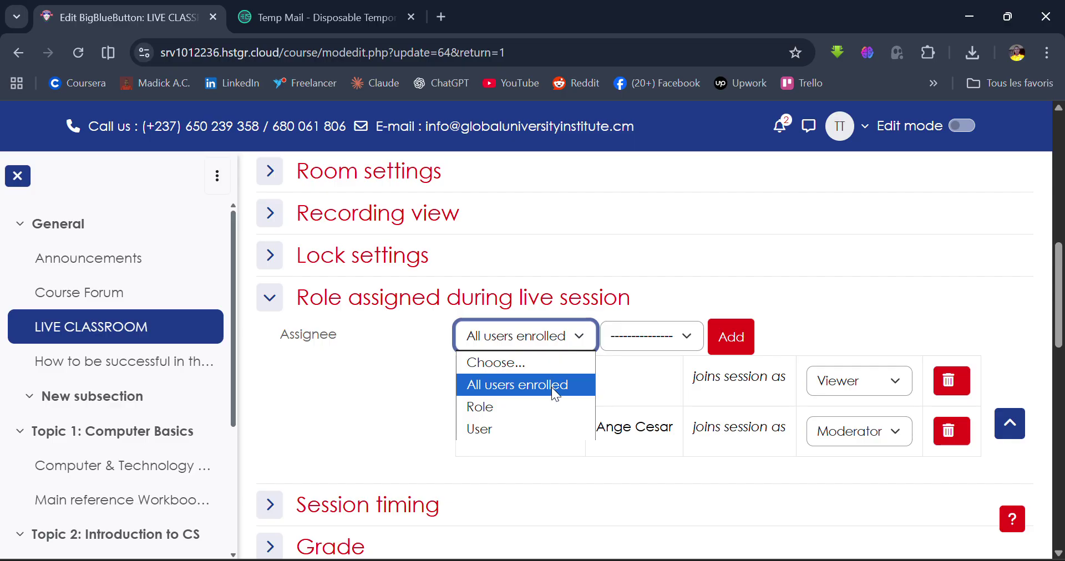
left_click(526, 407)
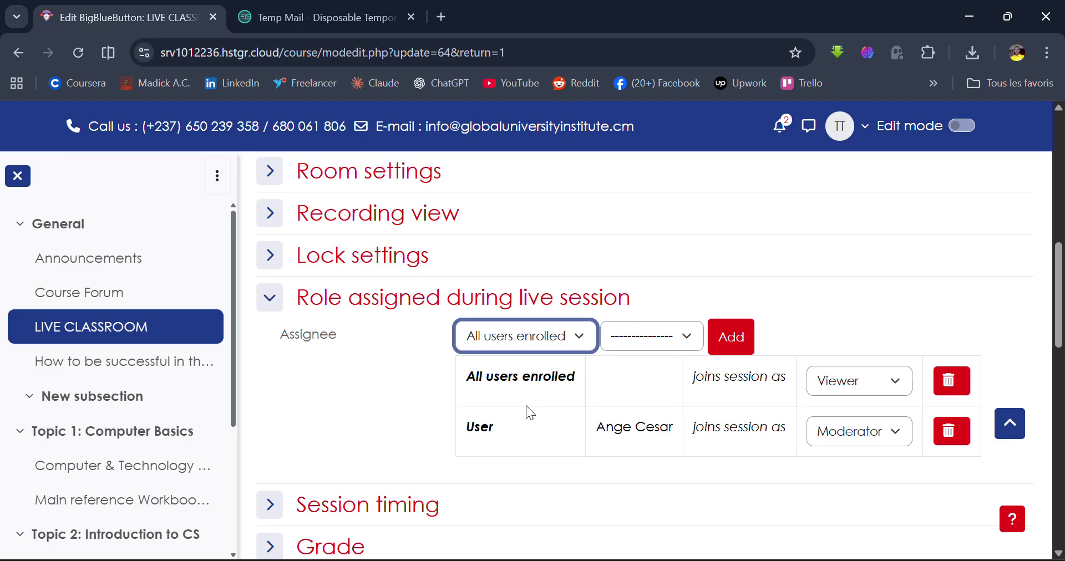
left_click(682, 341)
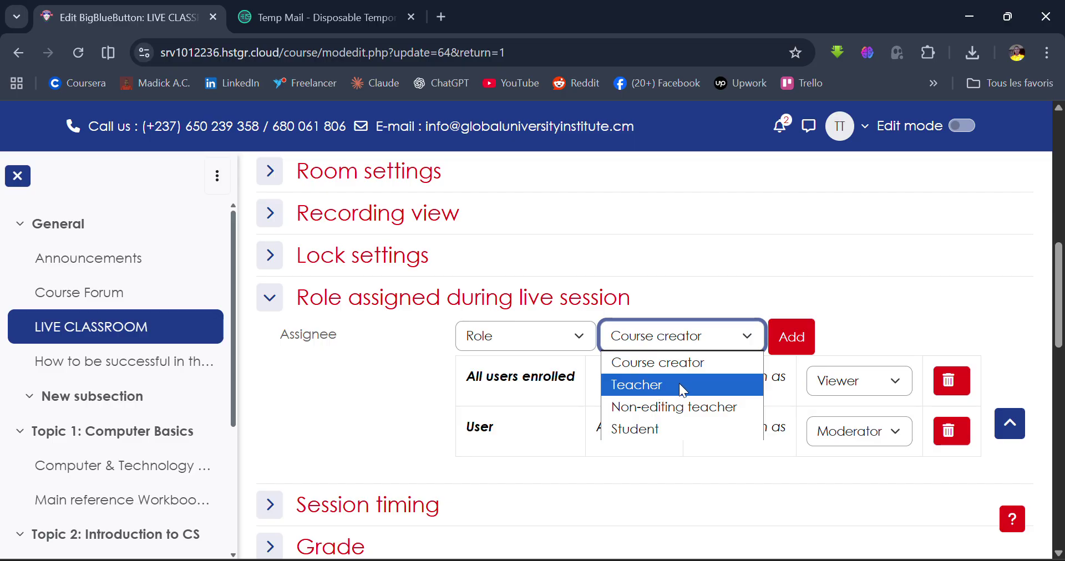
Set the live session assignee type to All users enrolled and add it to the role assignments.
left_click(550, 331)
left_click(549, 331)
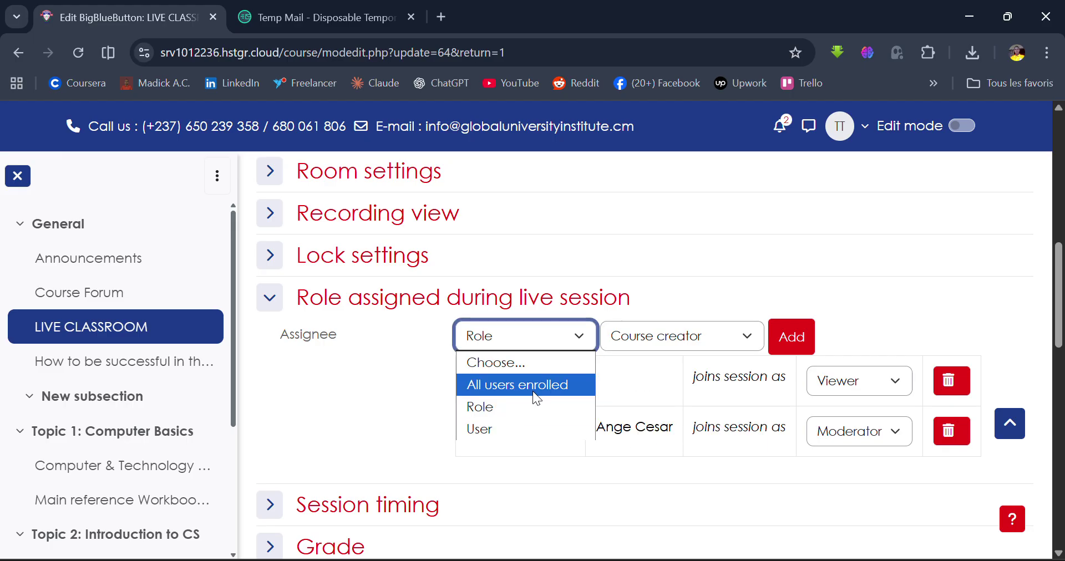
left_click(502, 388)
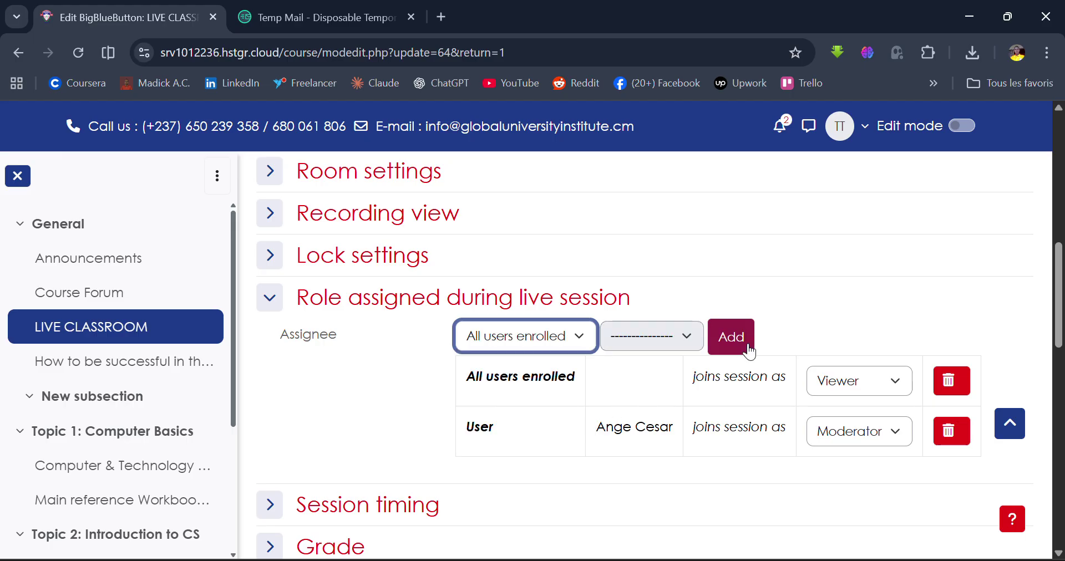
left_click(748, 349)
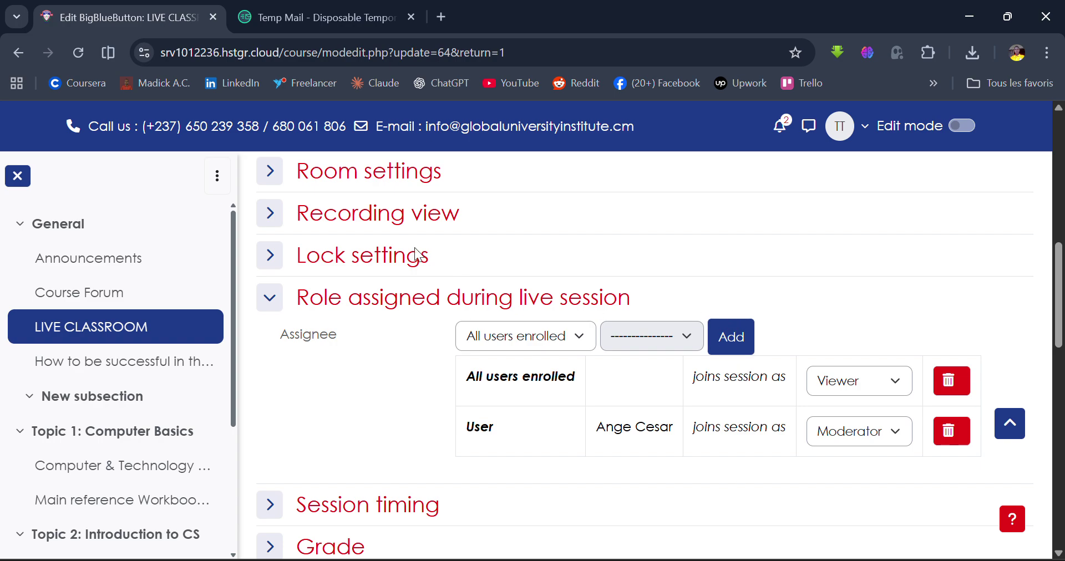
Examine the Recording view, Room settings and Lock settings sections of the live classroom.
scroll(400, 266, "up", 1)
left_click(272, 286)
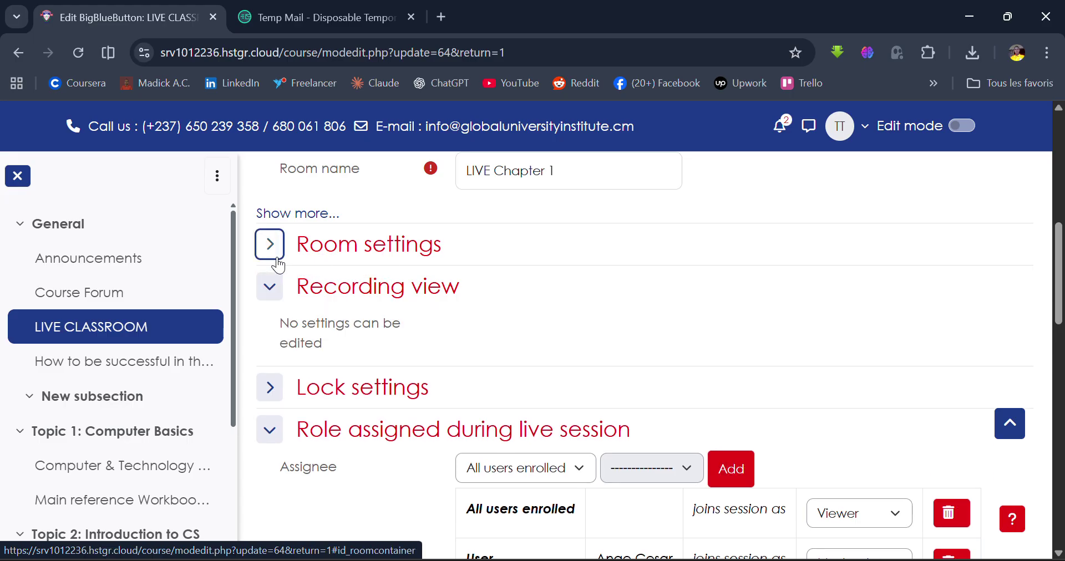
left_click(277, 261)
left_click(278, 260)
scroll(278, 265, "down", 2)
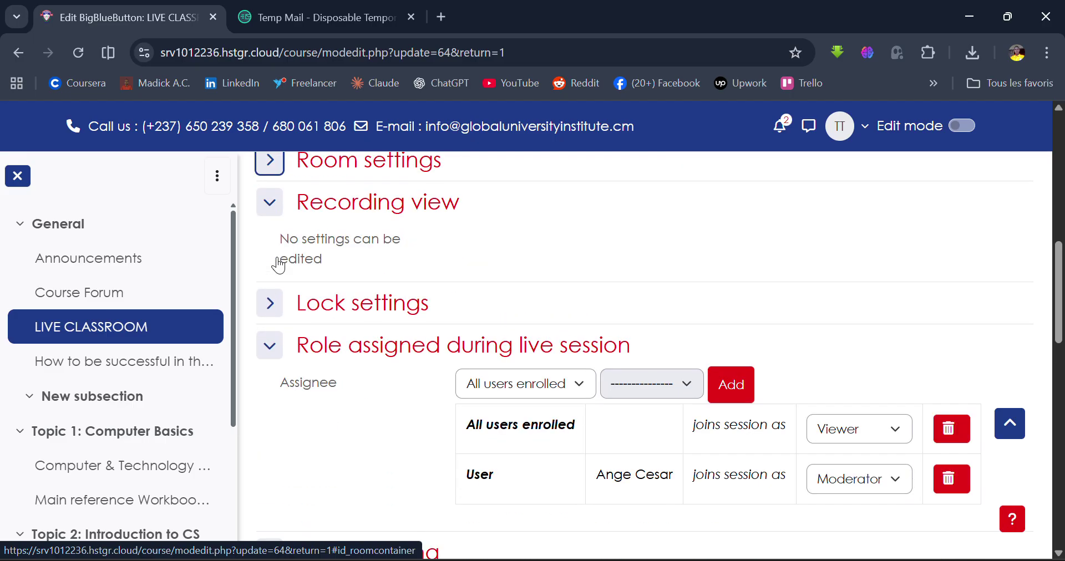
left_click(277, 257)
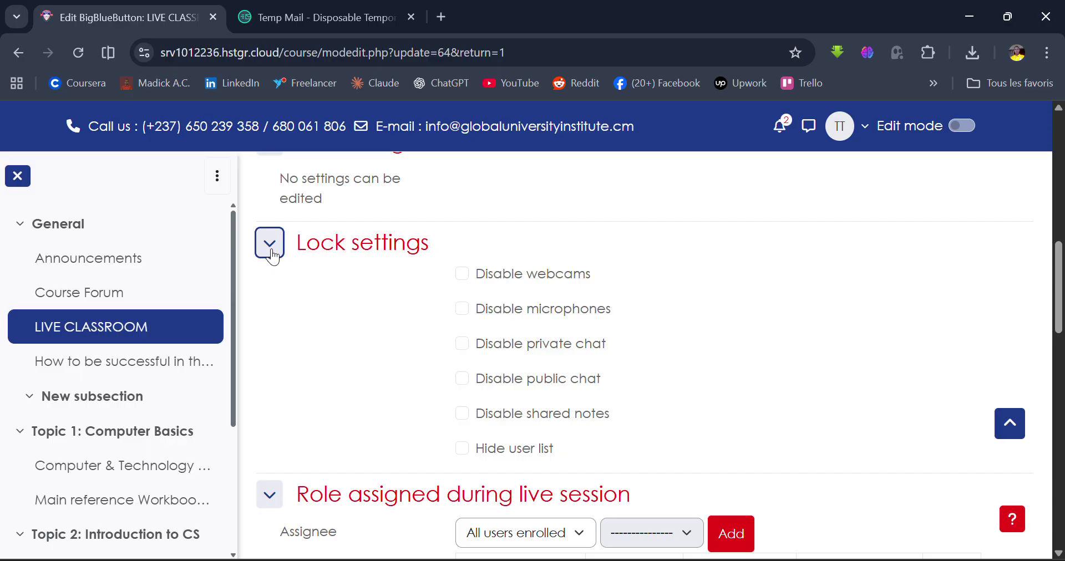
left_click(271, 255)
scroll(270, 260, "down", 2)
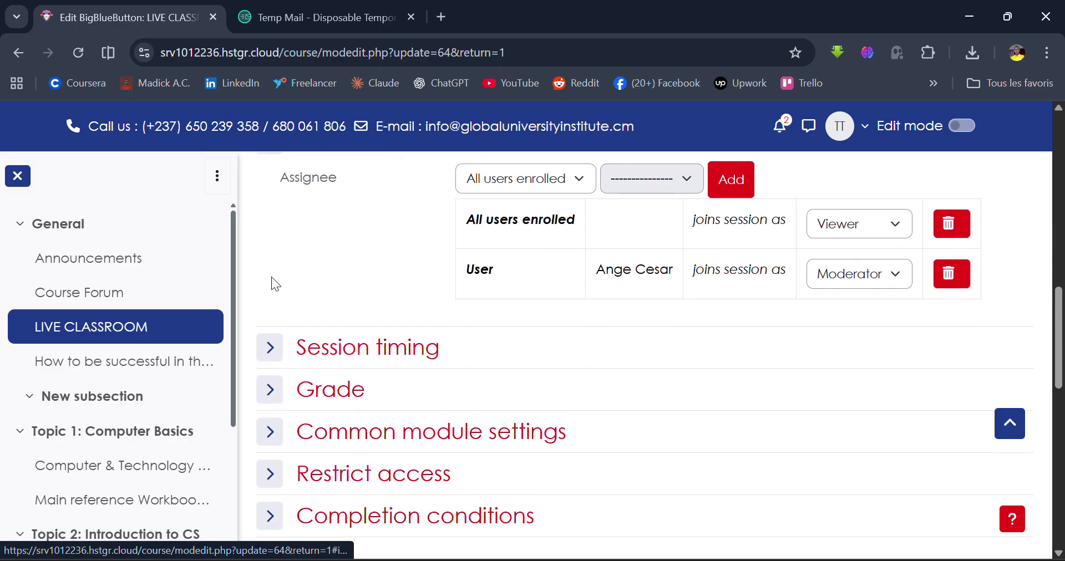
Examine the live classroom's Session timing and Grade sections and the remaining settings down to Completion conditions.
left_click(270, 348)
scroll(276, 357, "down", 2)
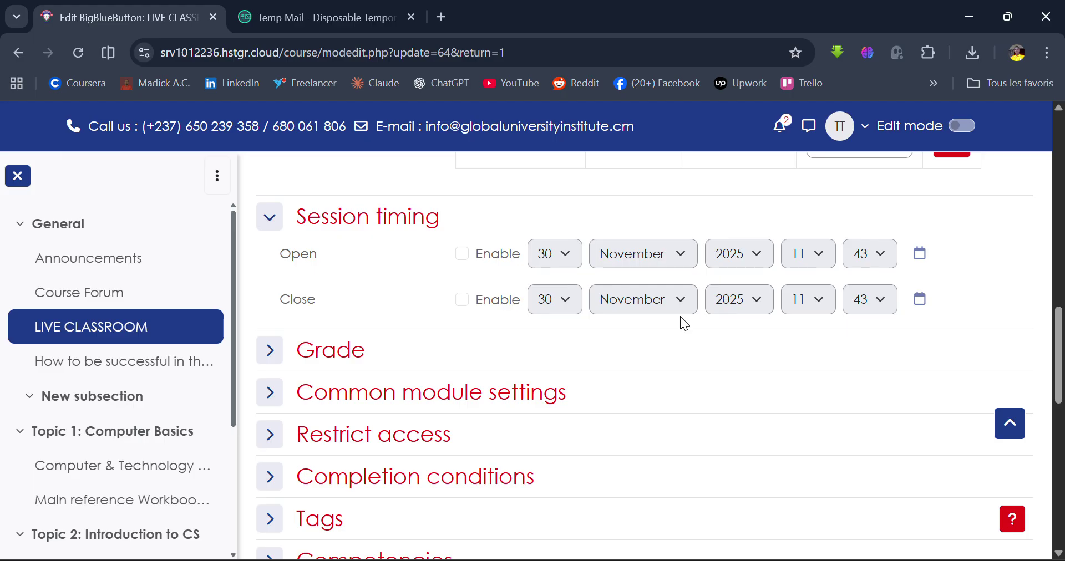
scroll(681, 318, "down", 1)
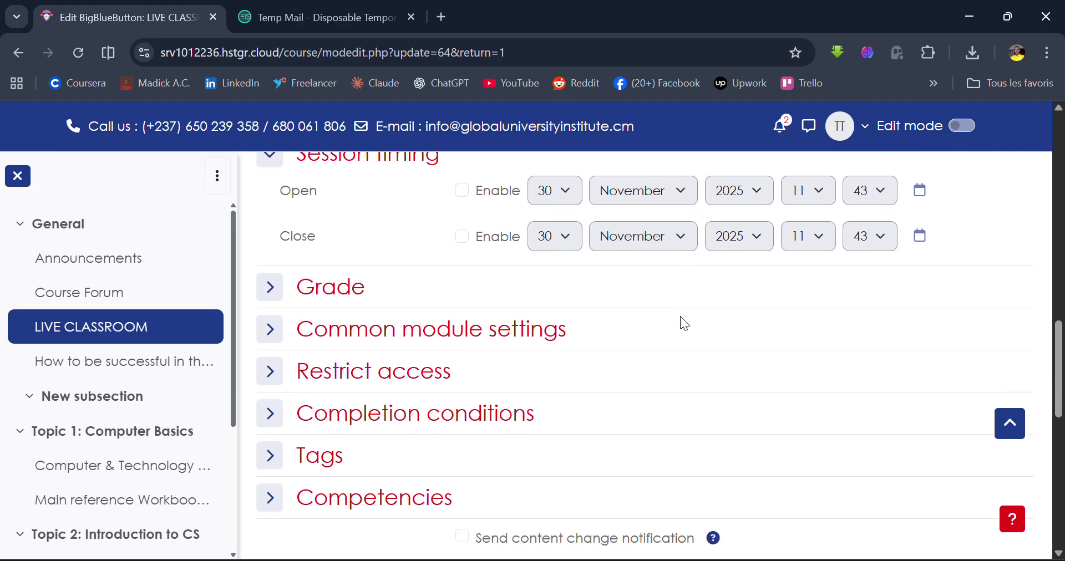
left_click(280, 295)
scroll(283, 301, "down", 2)
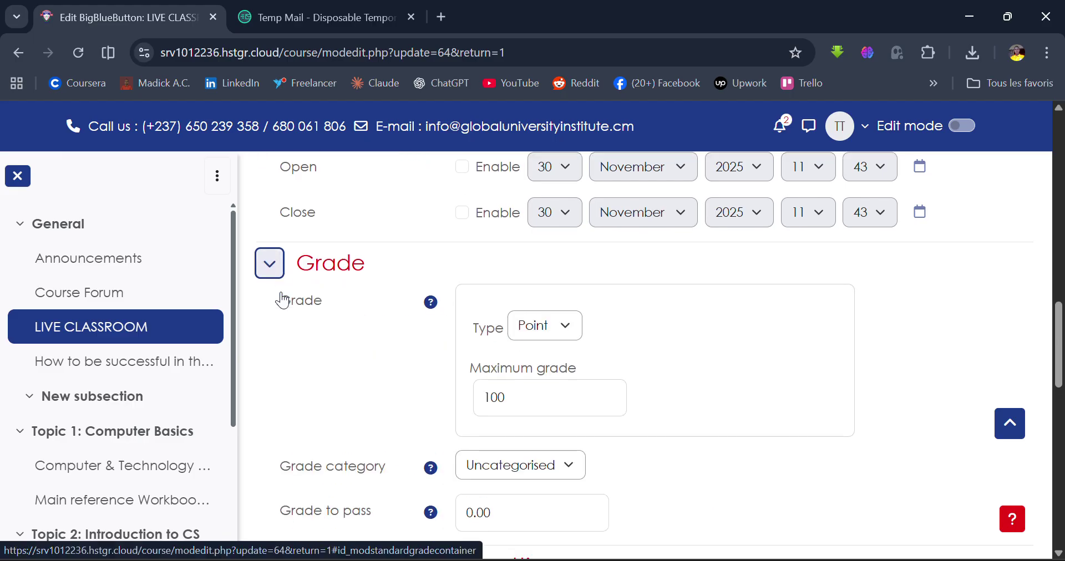
scroll(280, 297, "up", 2)
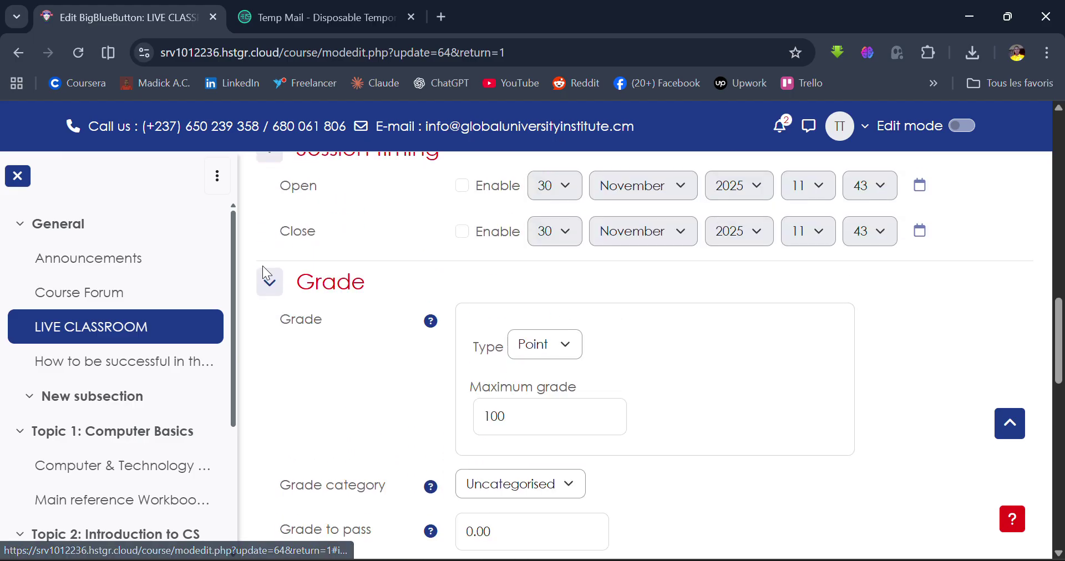
left_click(269, 286)
scroll(269, 292, "down", 2)
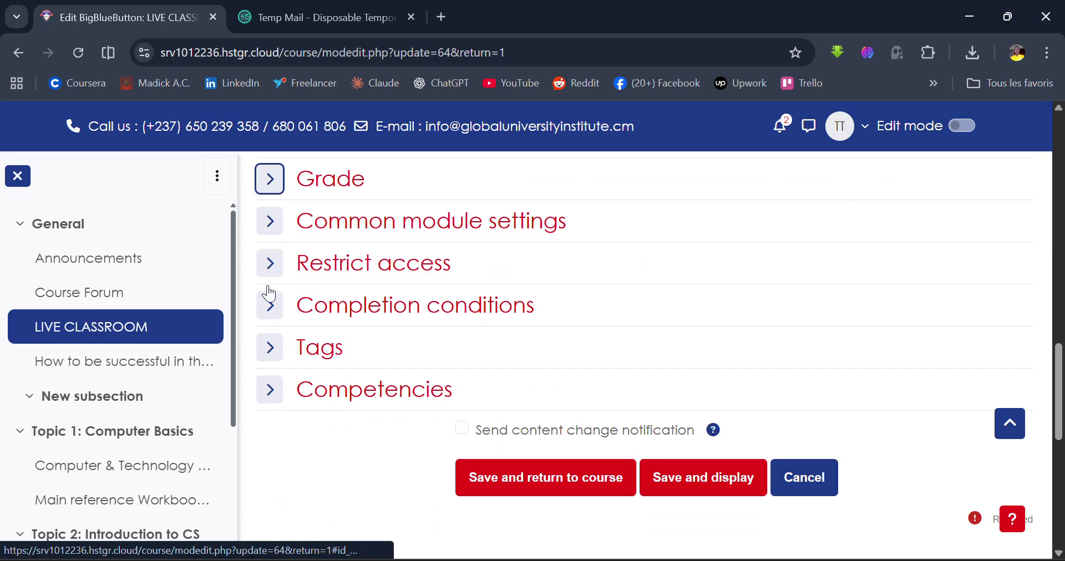
scroll(269, 292, "down", 1)
scroll(269, 293, "up", 1)
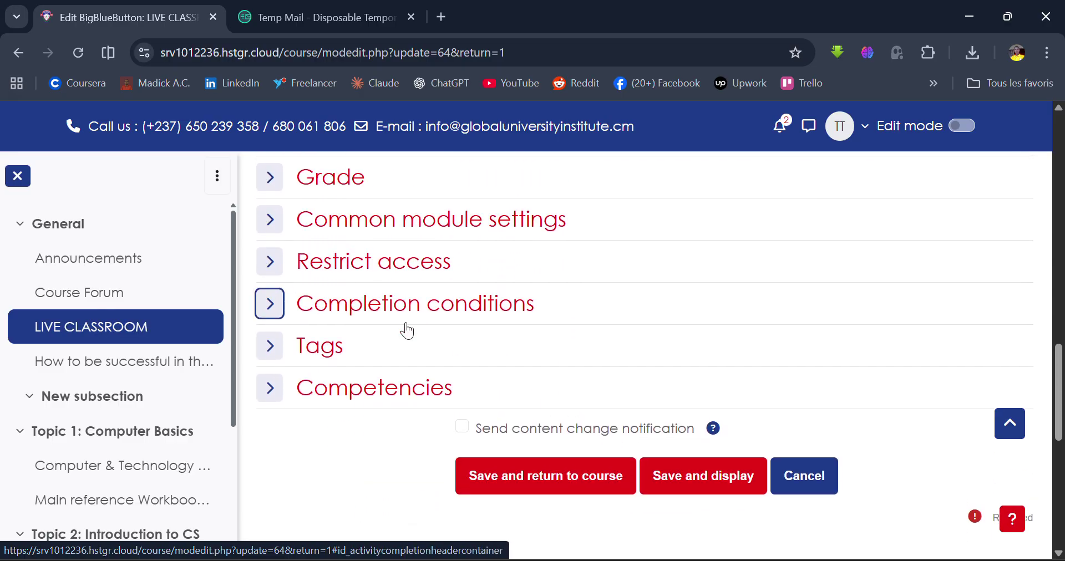
Save the live classroom settings and return to the Computer Science course's General section.
left_click(558, 480)
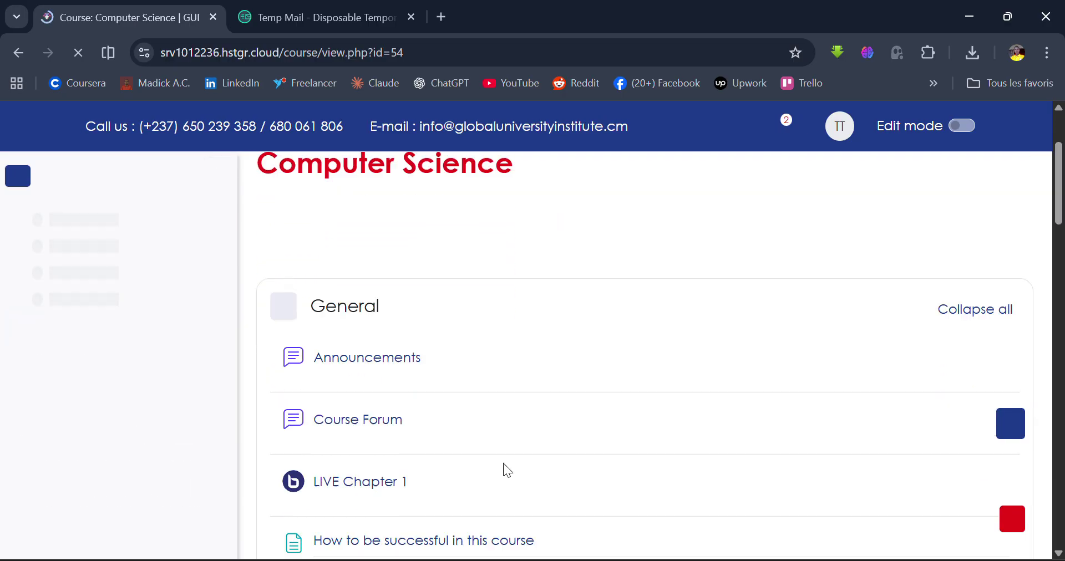
scroll(503, 464, "down", 3)
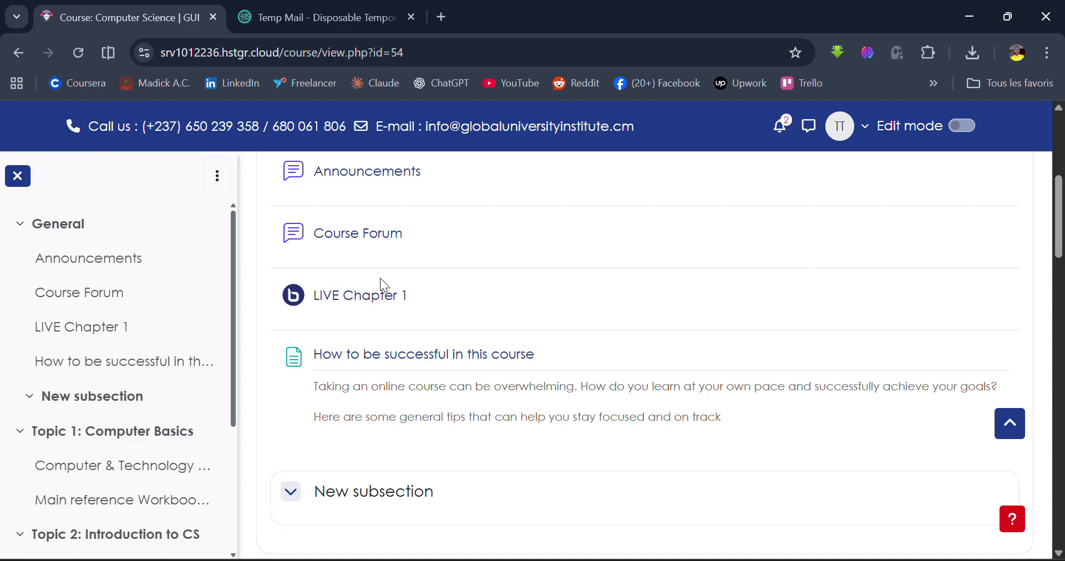
scroll(402, 383, "down", 1)
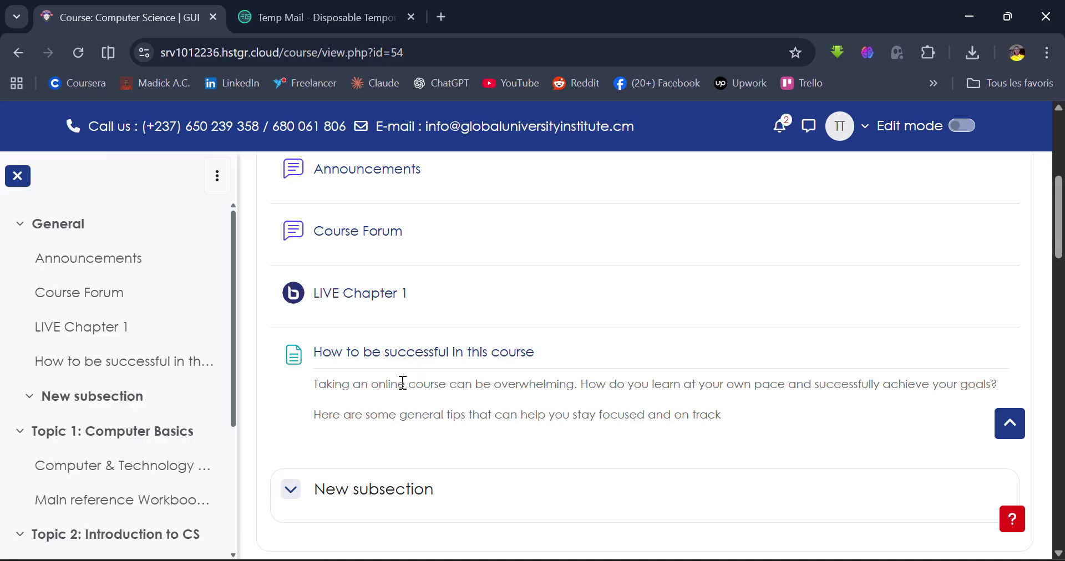
scroll(403, 383, "down", 1)
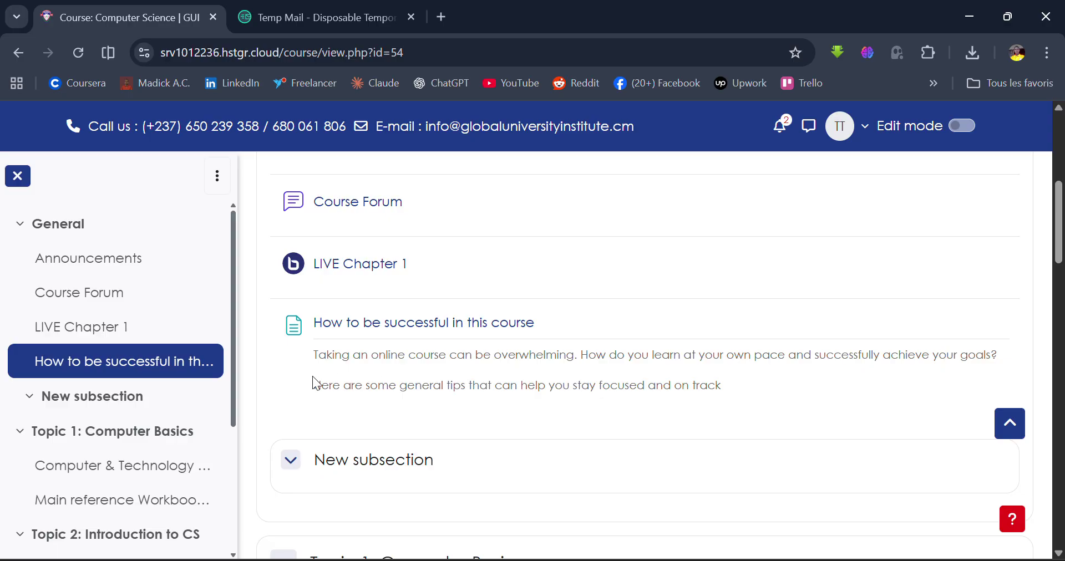
Open the "How to be successful in this course" page and read its study tips through to the end.
left_click(434, 331)
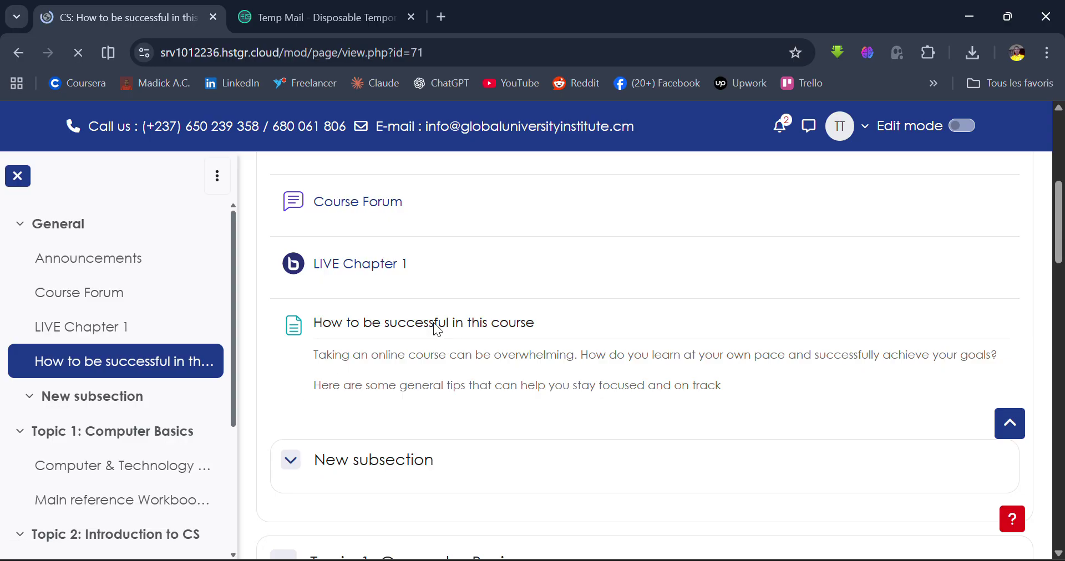
scroll(435, 331, "down", 2)
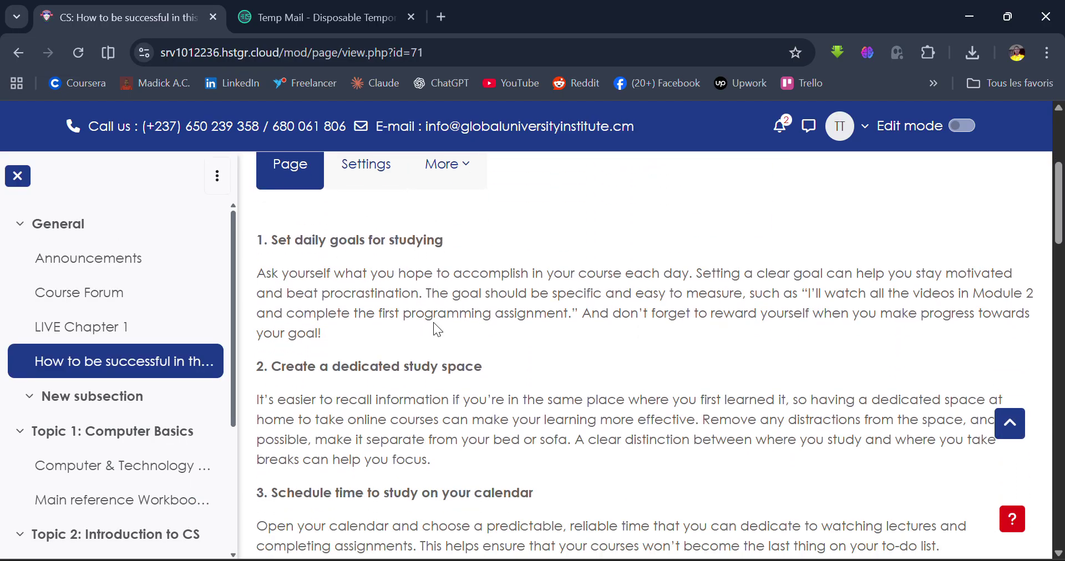
scroll(434, 324, "down", 5)
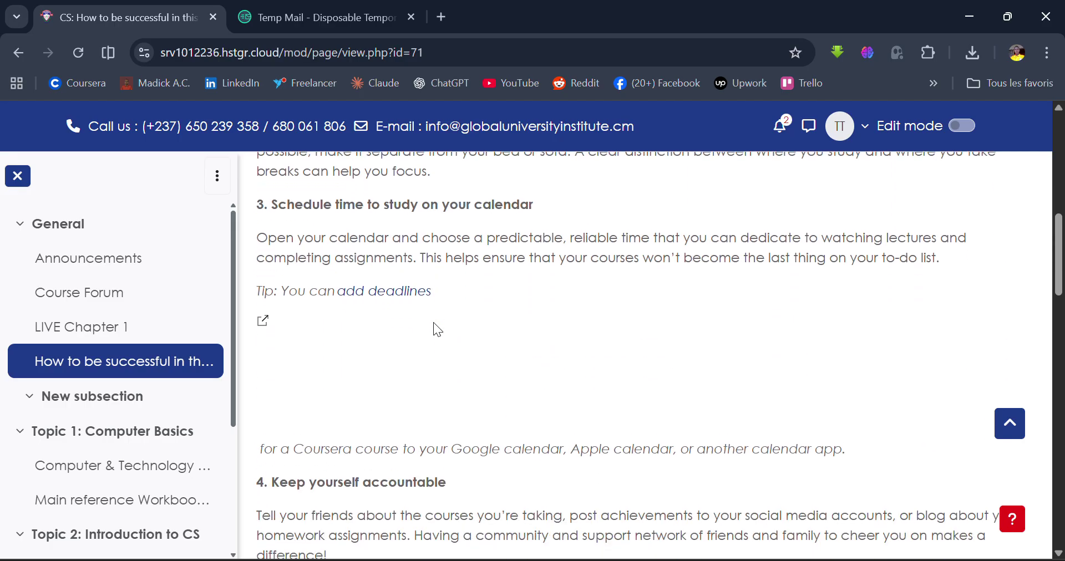
scroll(434, 323, "down", 8)
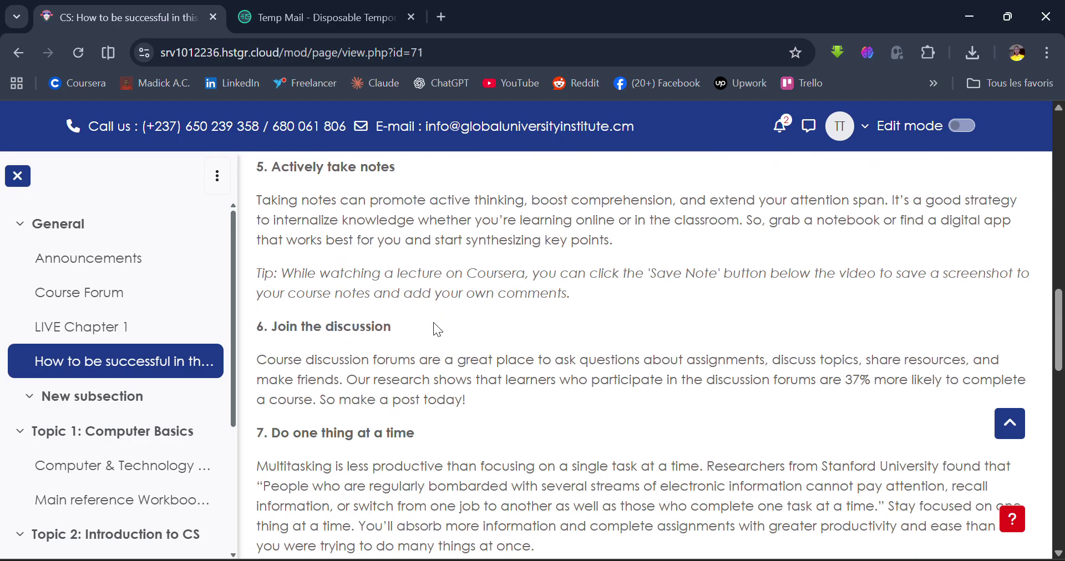
scroll(434, 323, "down", 10)
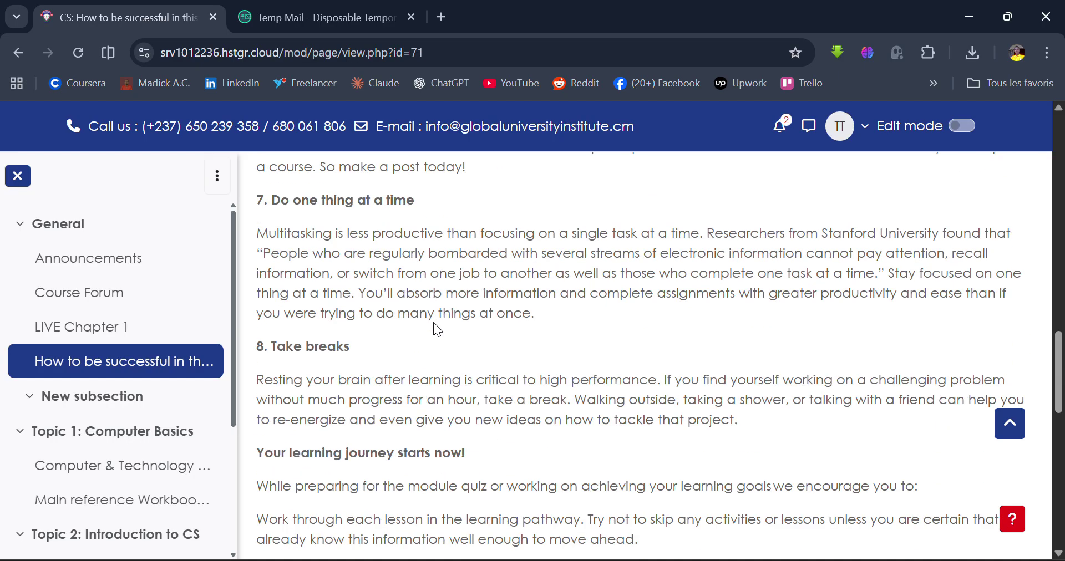
scroll(432, 321, "up", 10)
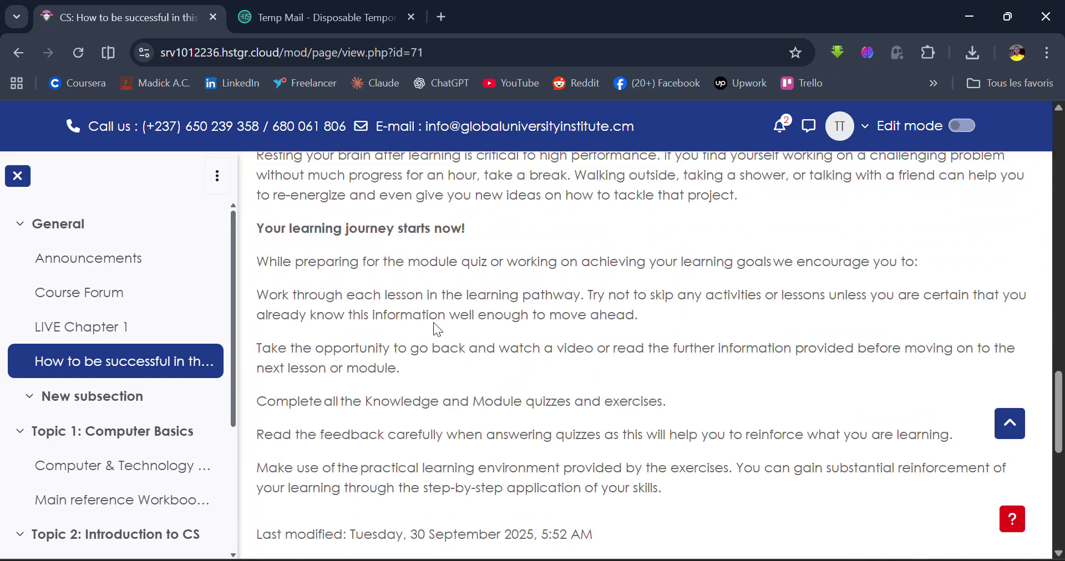
scroll(435, 351, "up", 10)
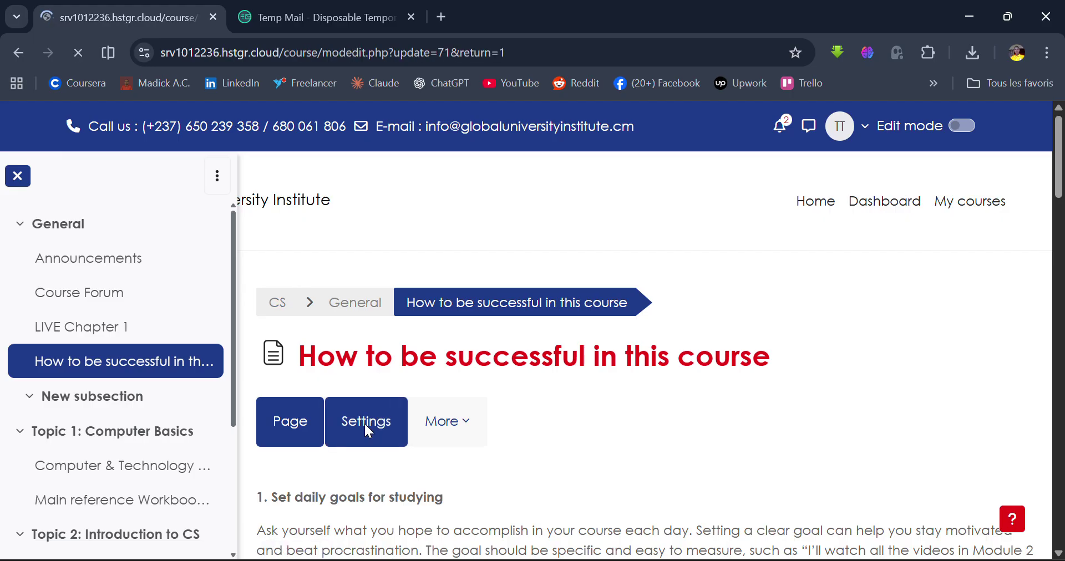
Open the settings of the "How to be successful in this course" page and examine its General section.
scroll(472, 430, "down", 5)
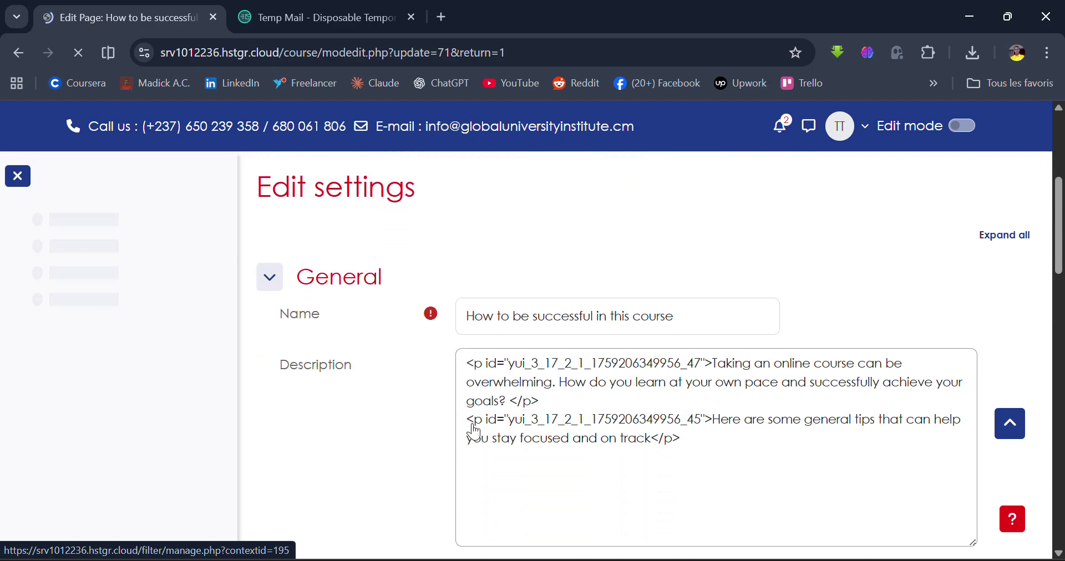
scroll(468, 432, "up", 3)
scroll(422, 209, "up", 1)
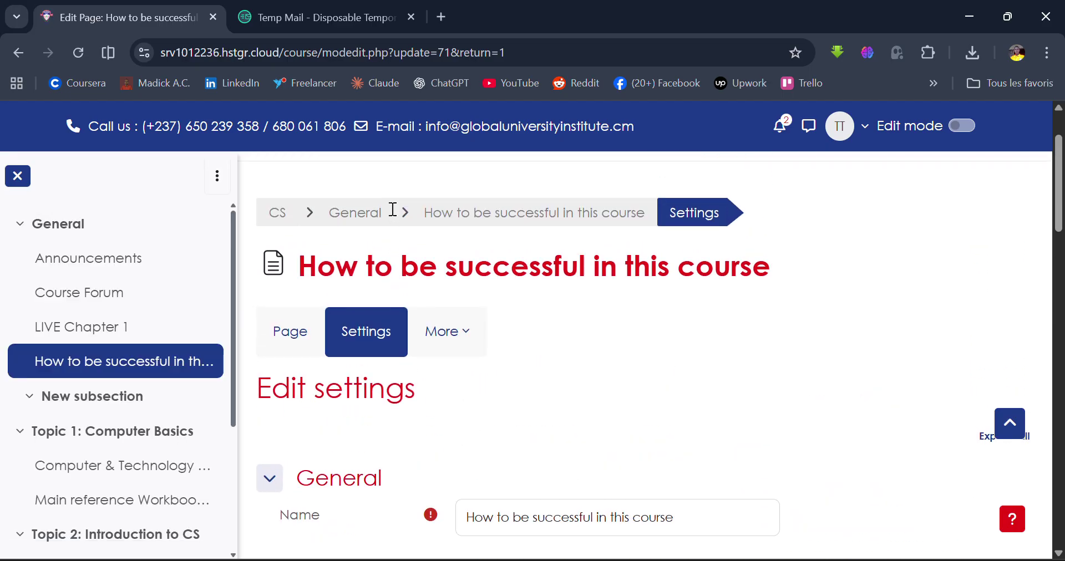
scroll(377, 233, "down", 2)
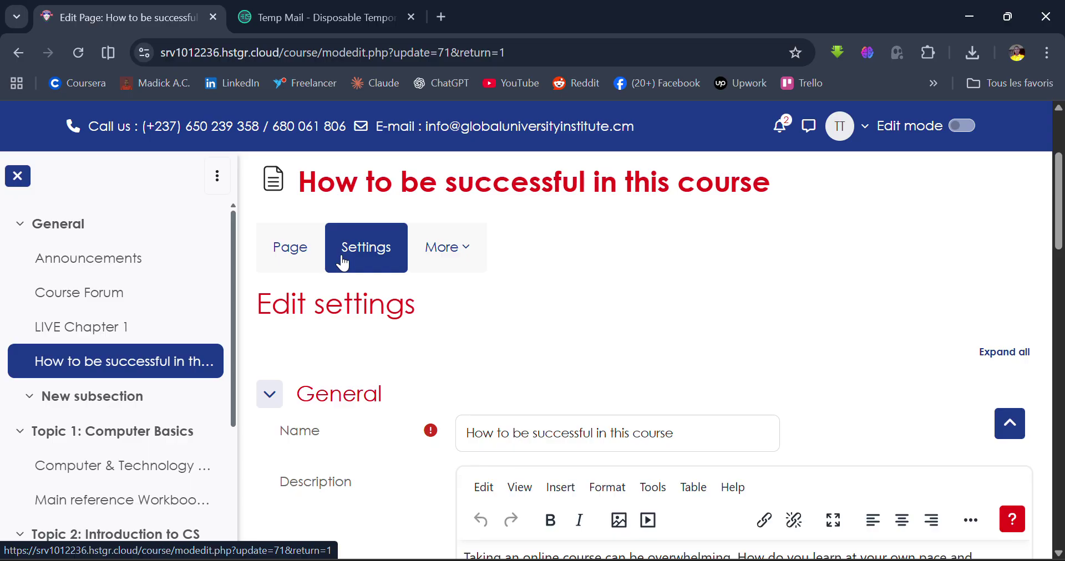
scroll(343, 264, "down", 3)
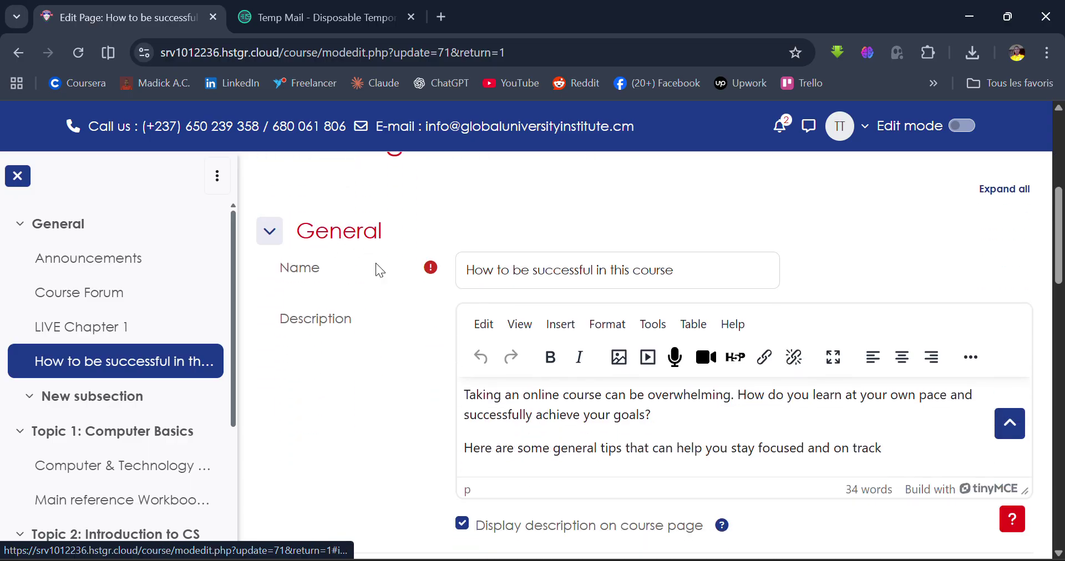
scroll(376, 265, "up", 2)
scroll(416, 270, "down", 1)
scroll(548, 354, "down", 1)
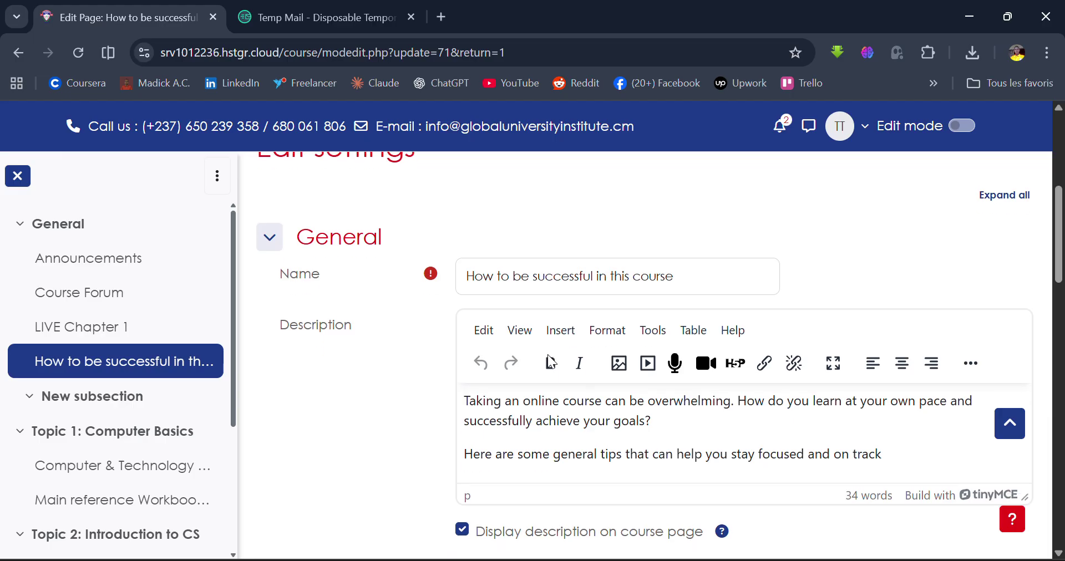
Examine the page's description and page content editors and the list of remaining settings sections.
scroll(587, 339, "down", 3)
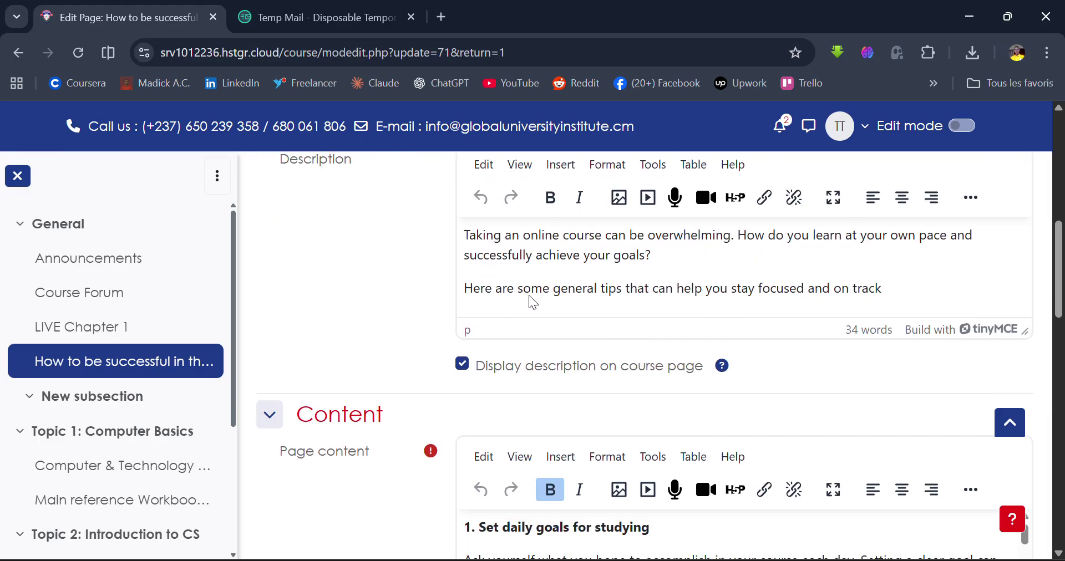
scroll(528, 300, "up", 2)
scroll(555, 381, "down", 6)
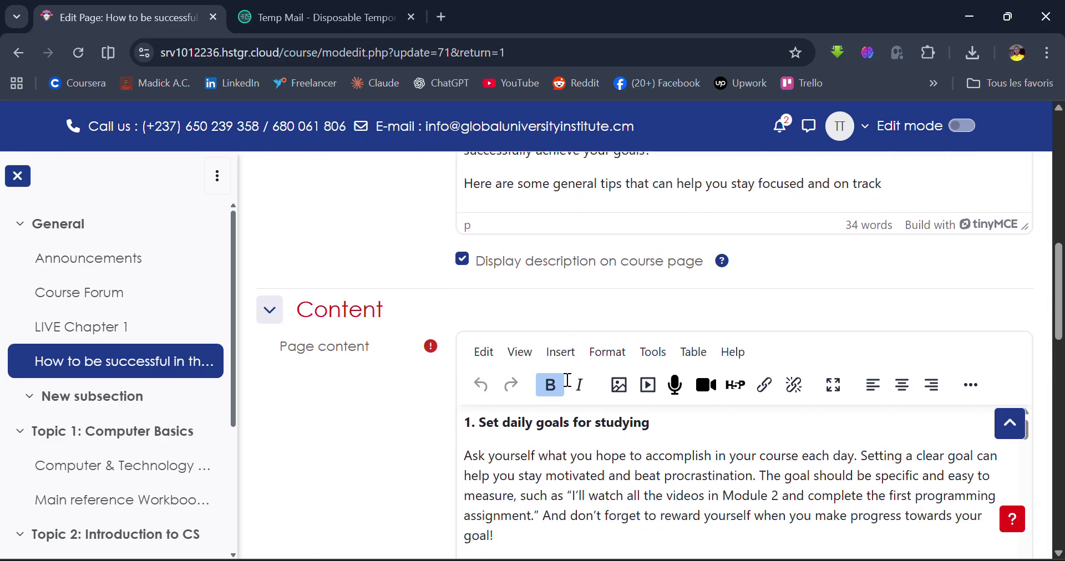
scroll(564, 438, "down", 5)
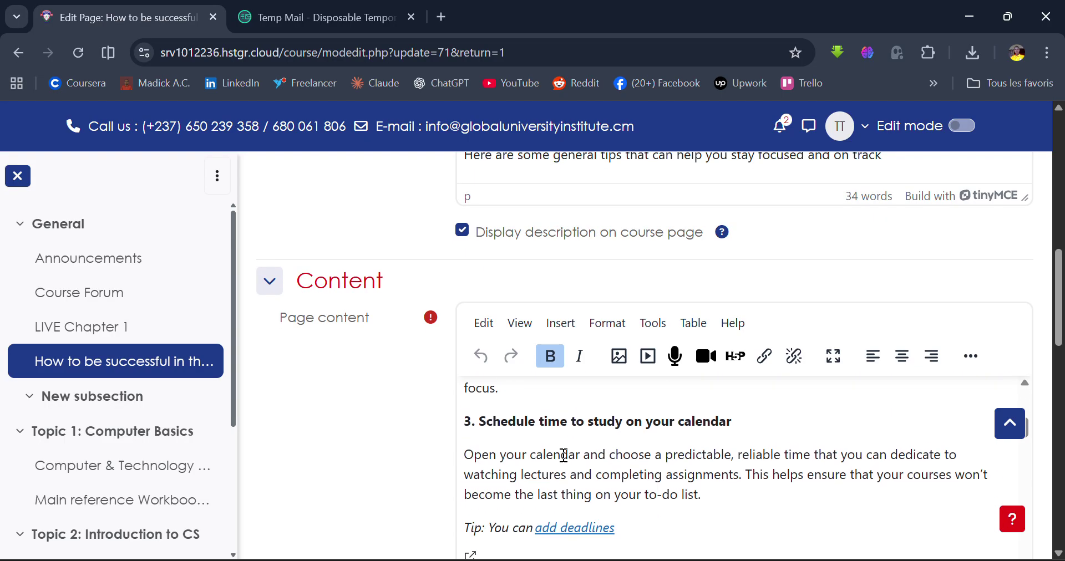
scroll(416, 475, "down", 2)
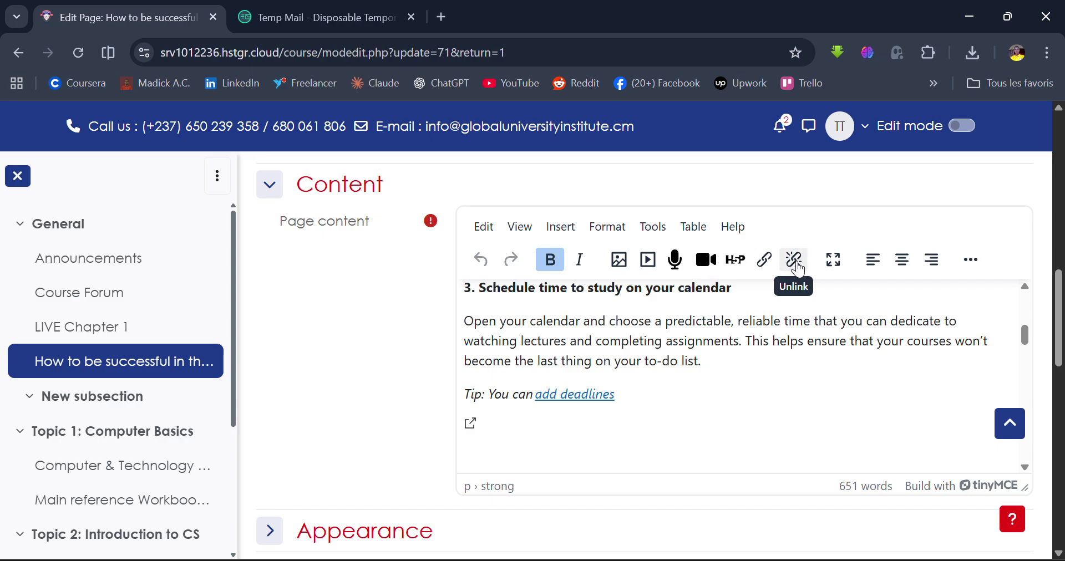
scroll(735, 381, "down", 1)
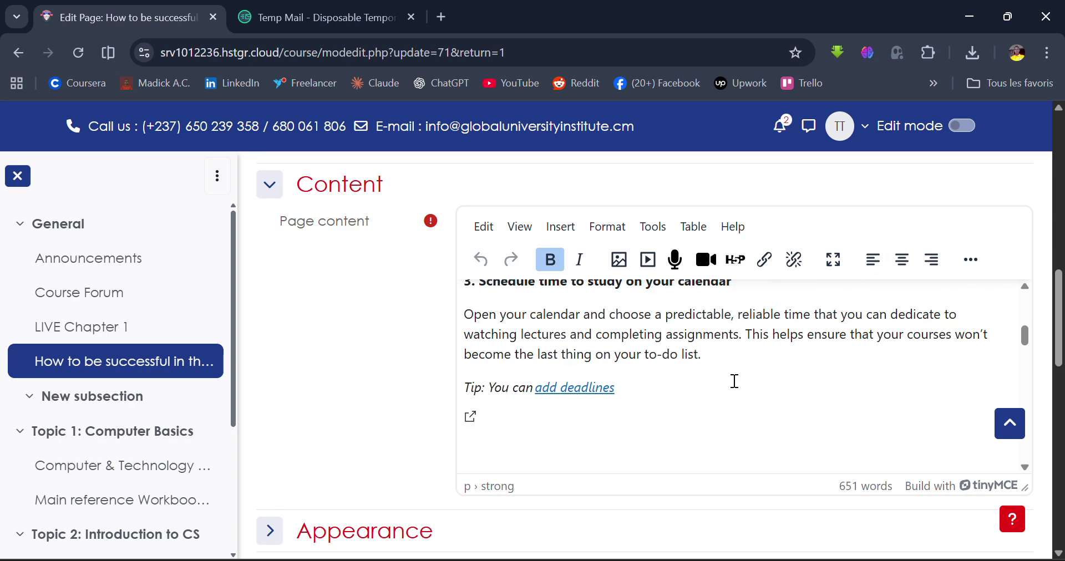
scroll(721, 381, "down", 1)
scroll(357, 388, "down", 5)
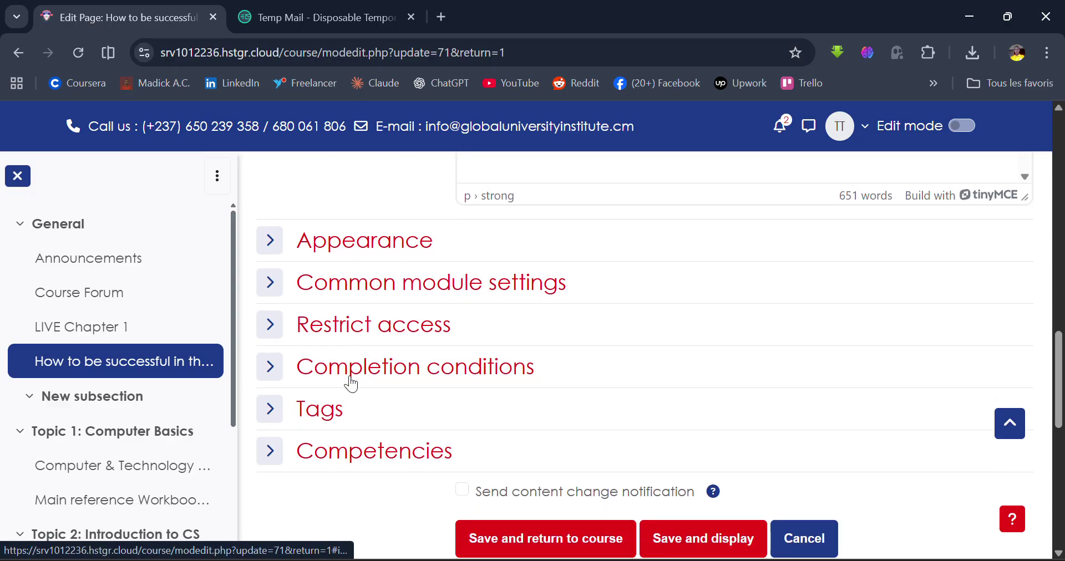
Look over the page's Appearance options and return to the Computer Science course without saving.
left_click(270, 241)
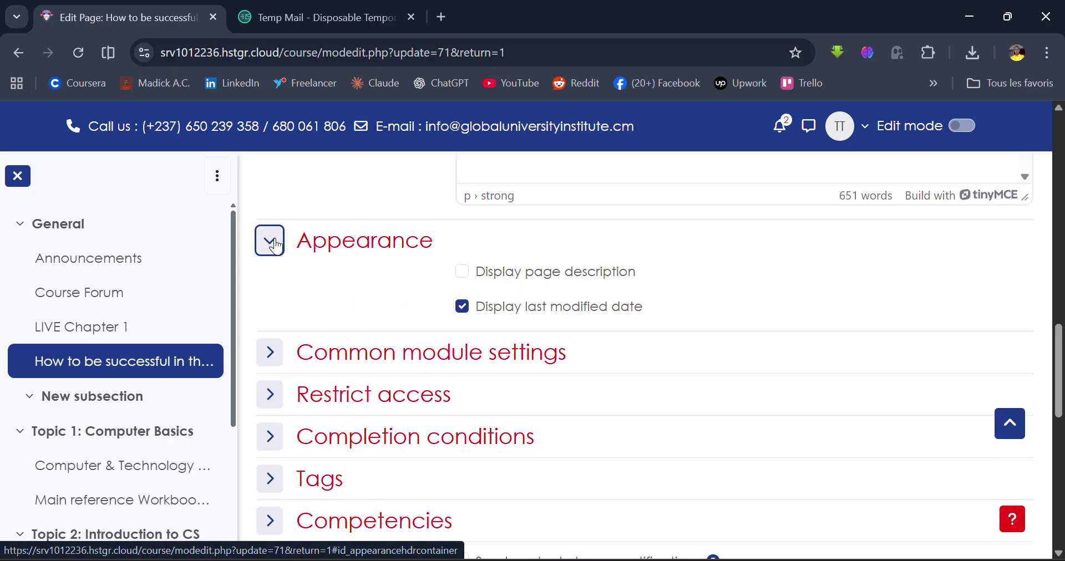
left_click(270, 241)
scroll(275, 244, "up", 15)
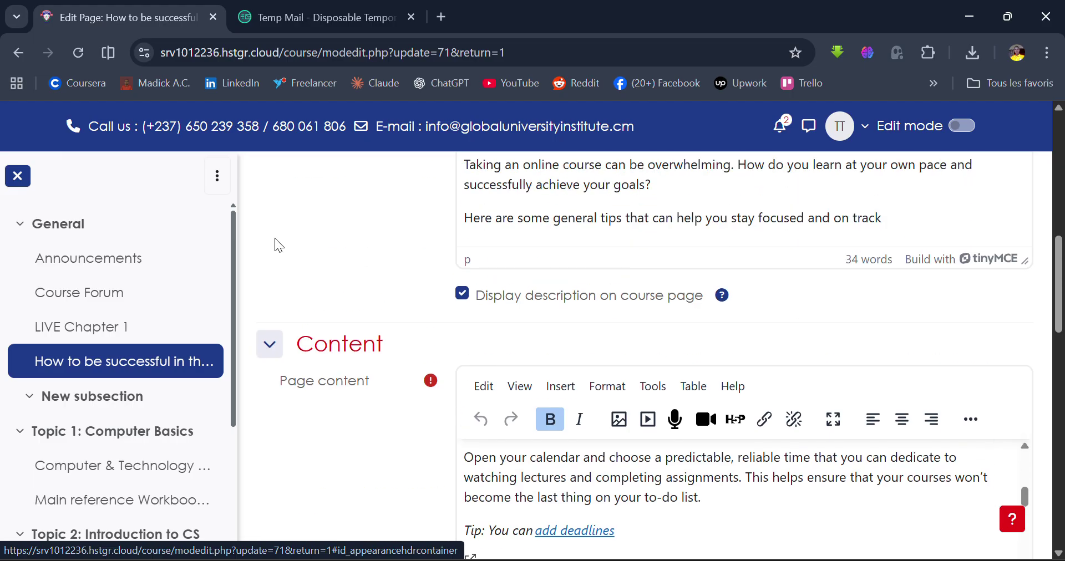
scroll(275, 243, "down", 15)
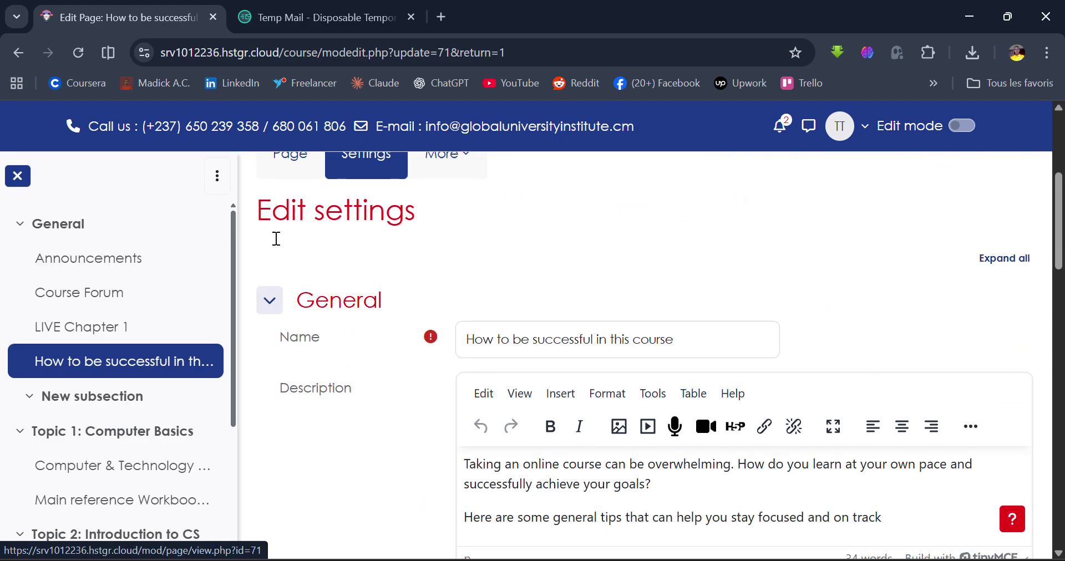
scroll(277, 244, "down", 3)
scroll(277, 245, "up", 15)
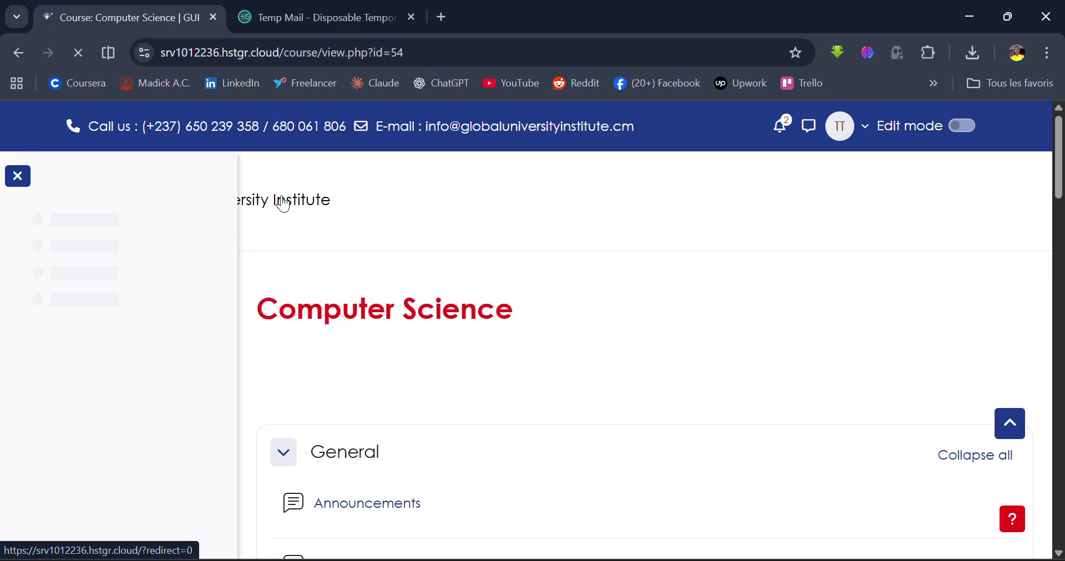
Open the LIVE Chapter 1 classroom, look over its recordings area and join the live session.
scroll(283, 203, "down", 5)
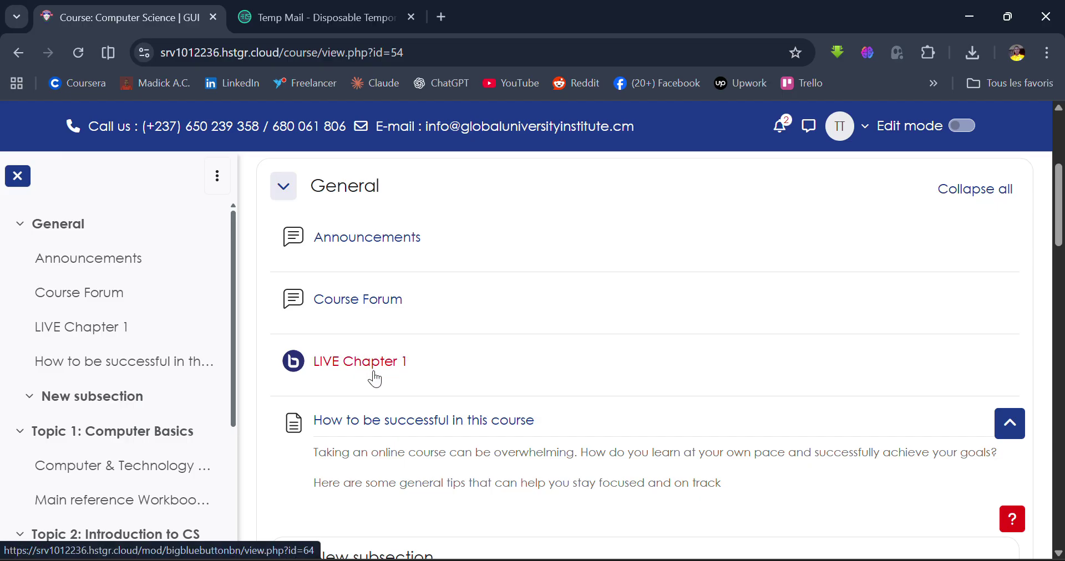
scroll(374, 371, "down", 1)
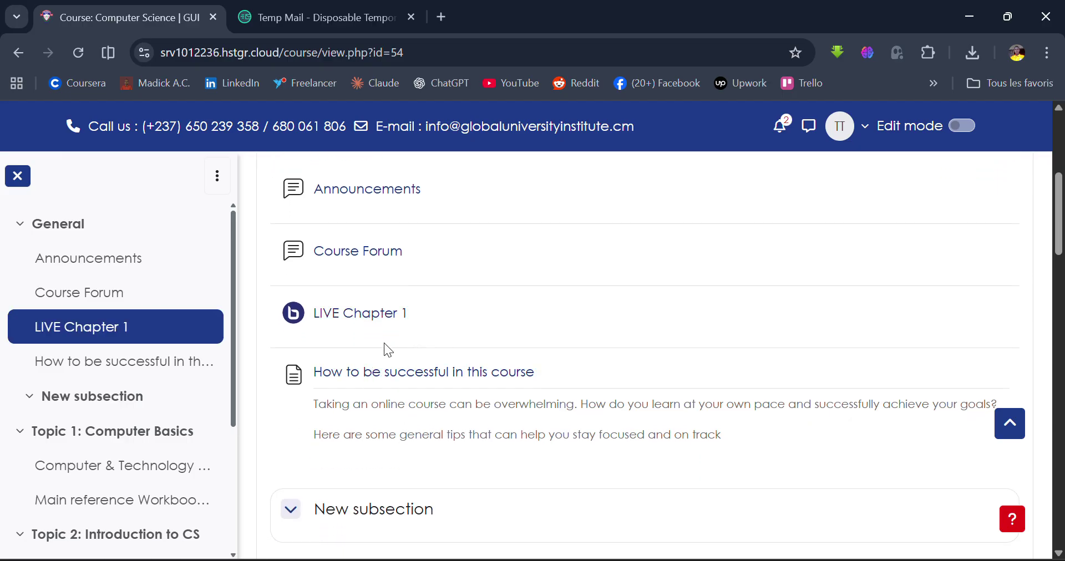
left_click(365, 321)
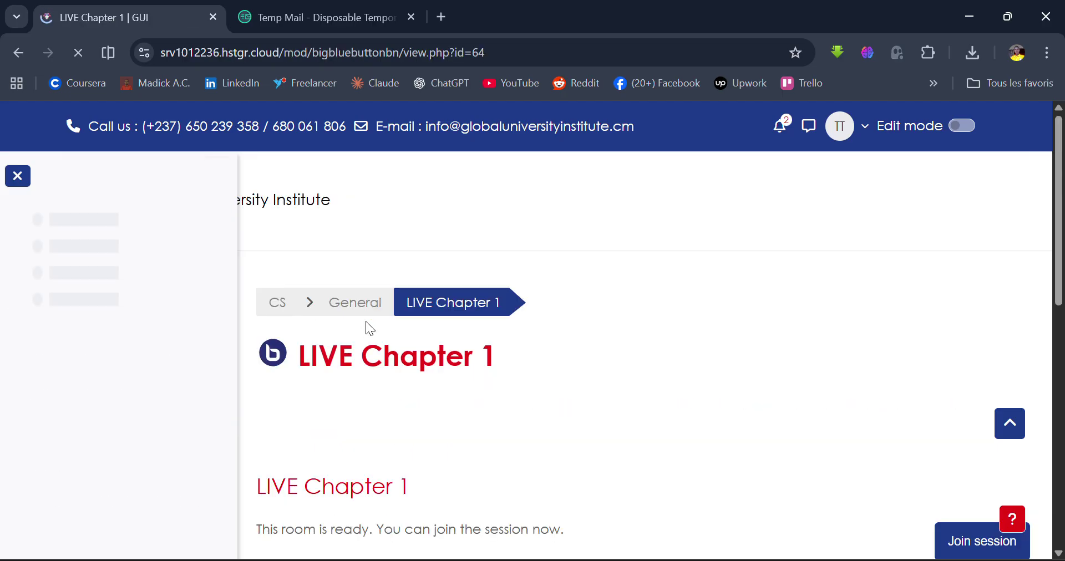
scroll(366, 322, "down", 6)
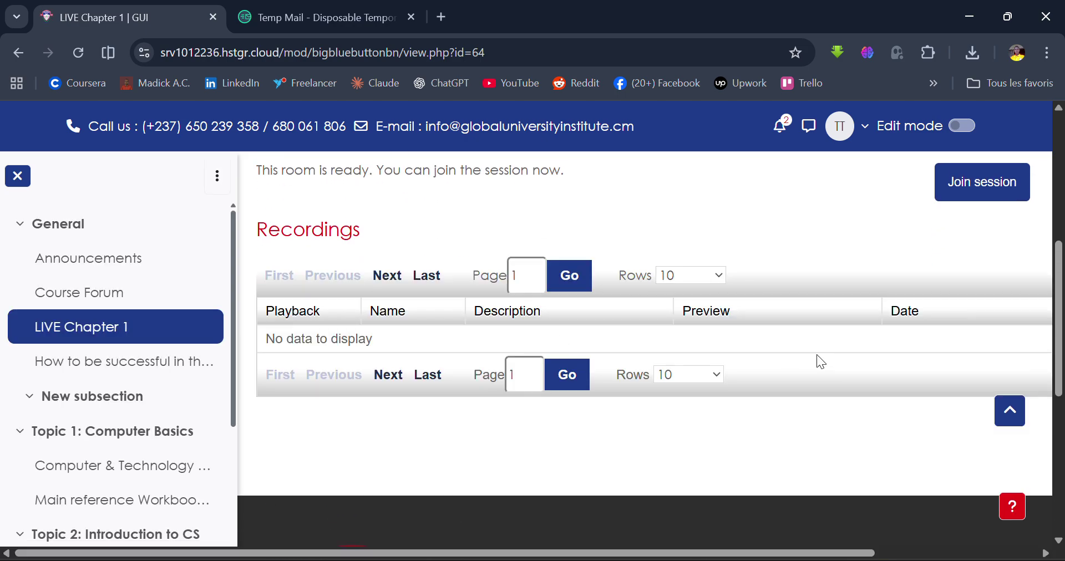
scroll(677, 327, "up", 2)
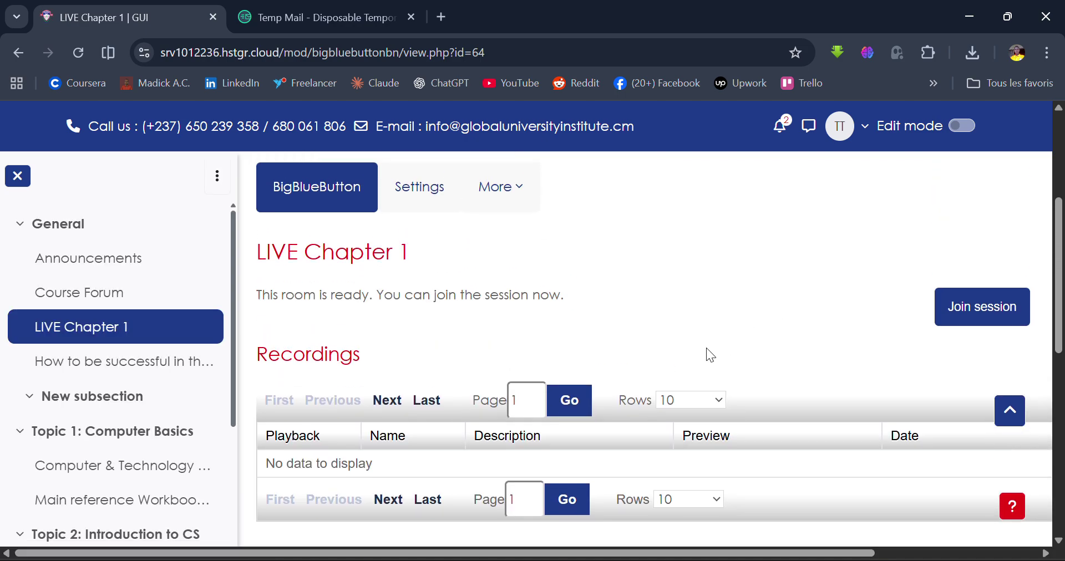
left_click(979, 309)
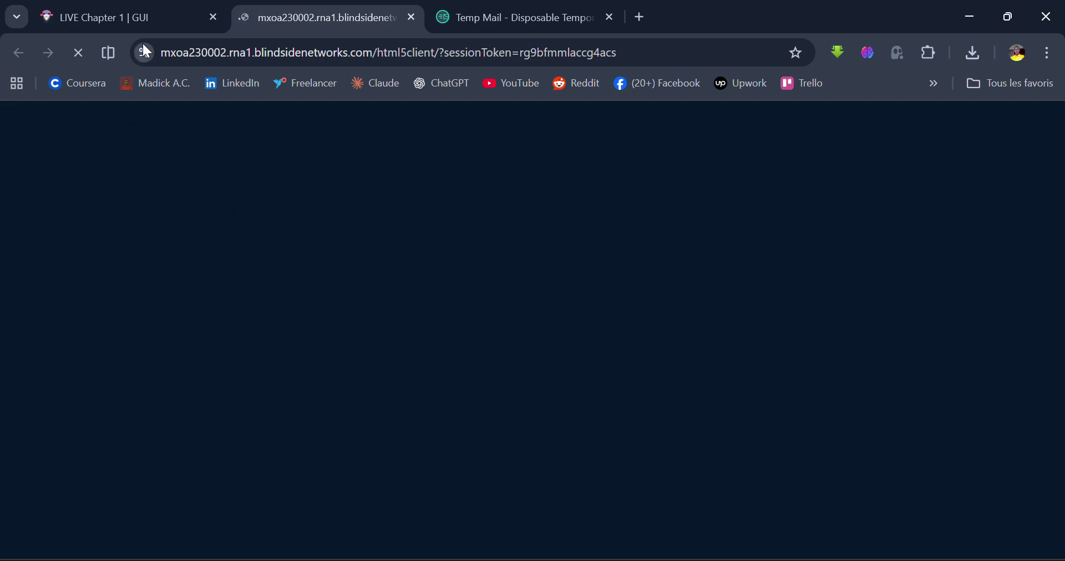
Switch back to the LIVE Chapter 1 page and return to the Computer Science course page.
left_click(174, 20)
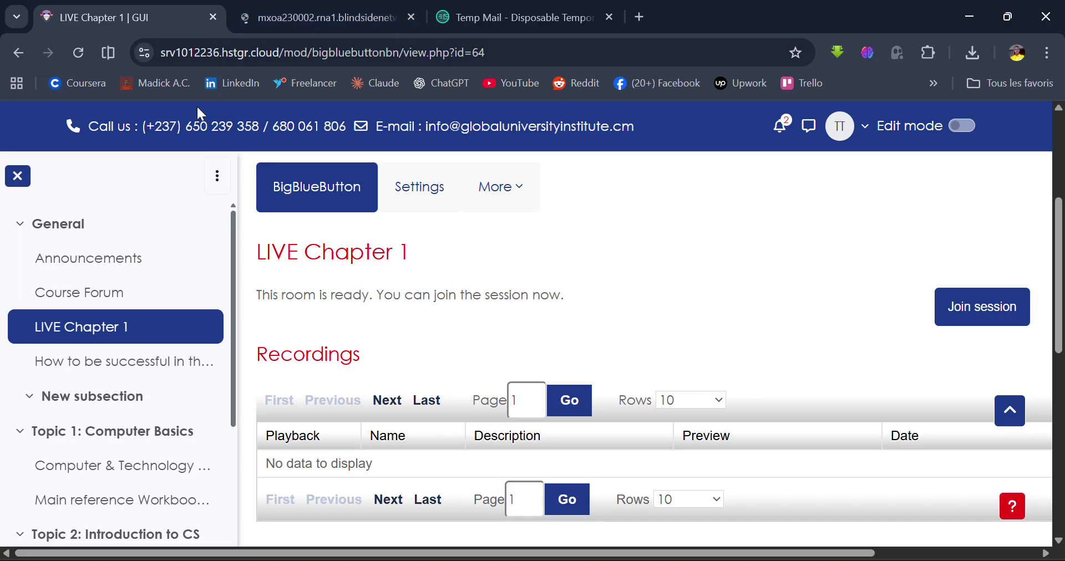
scroll(355, 330, "up", 3)
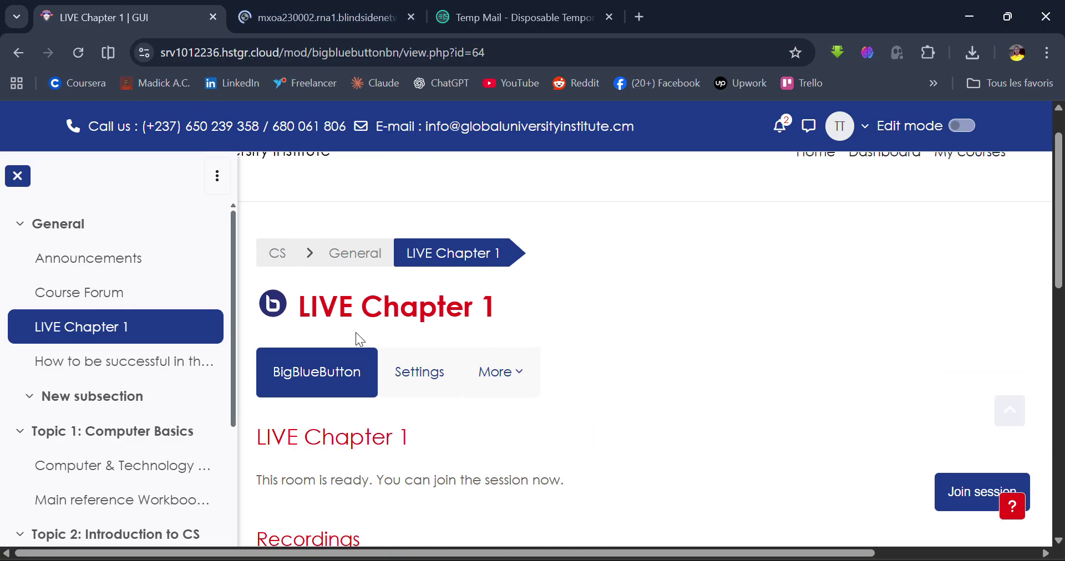
left_click(279, 256)
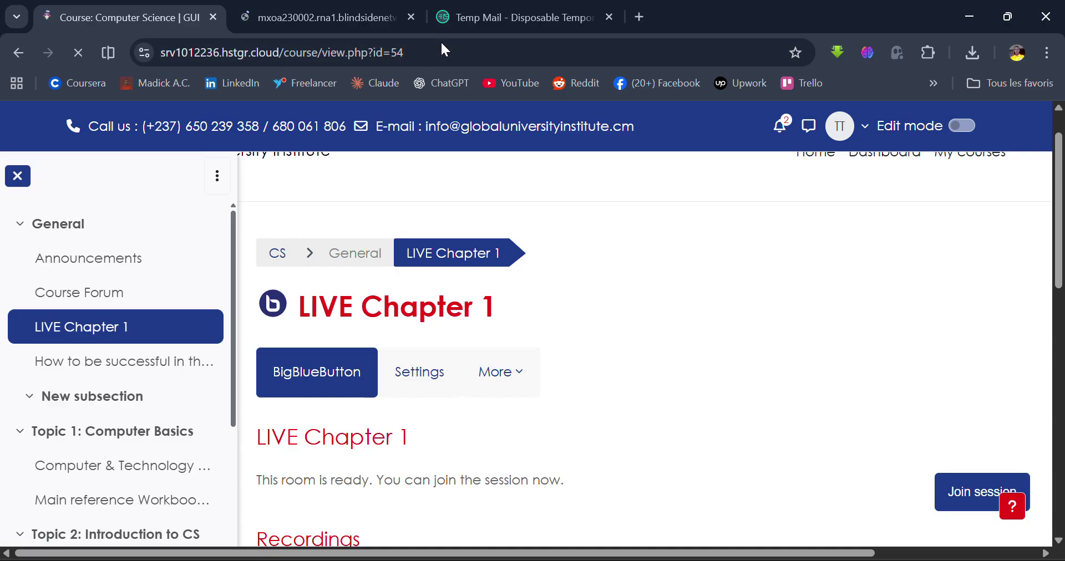
Open the Computer & Technology Basics link in Topic 1 of the Computer Science course.
scroll(430, 341, "down", 8)
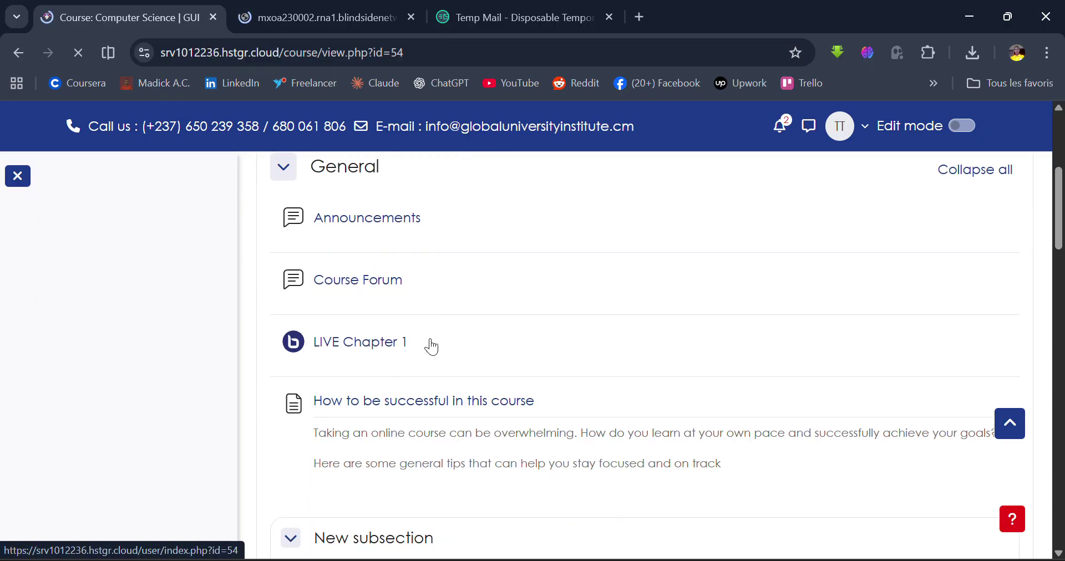
scroll(431, 346, "down", 2)
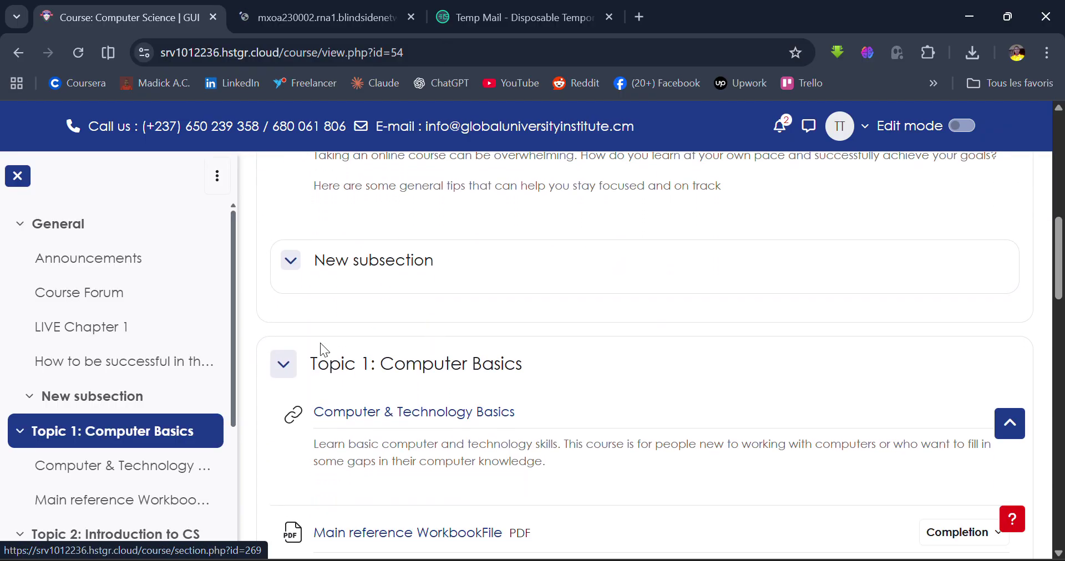
scroll(322, 355, "down", 1)
scroll(327, 390, "down", 2)
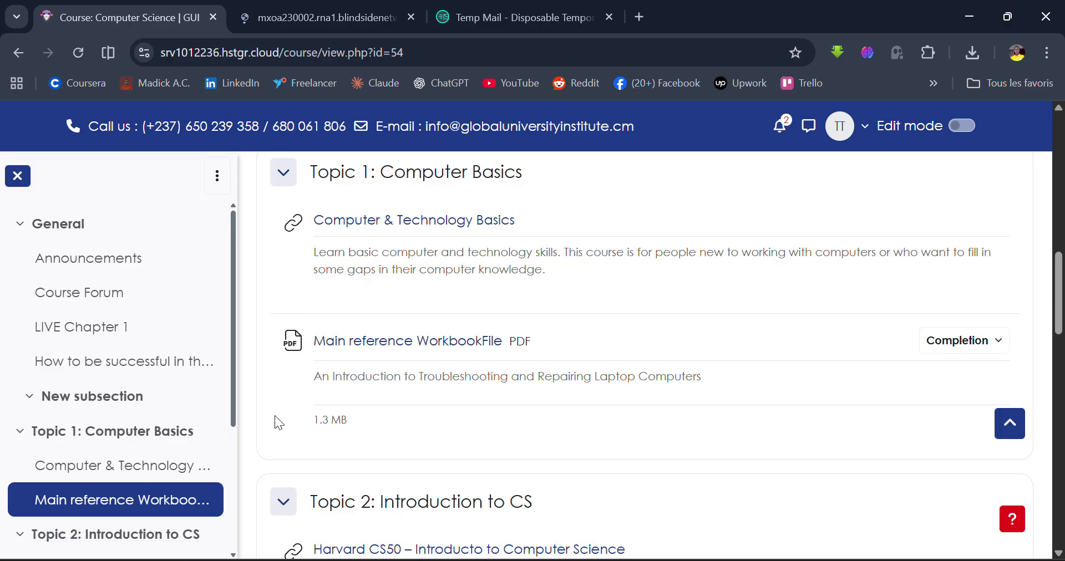
scroll(282, 375, "down", 1)
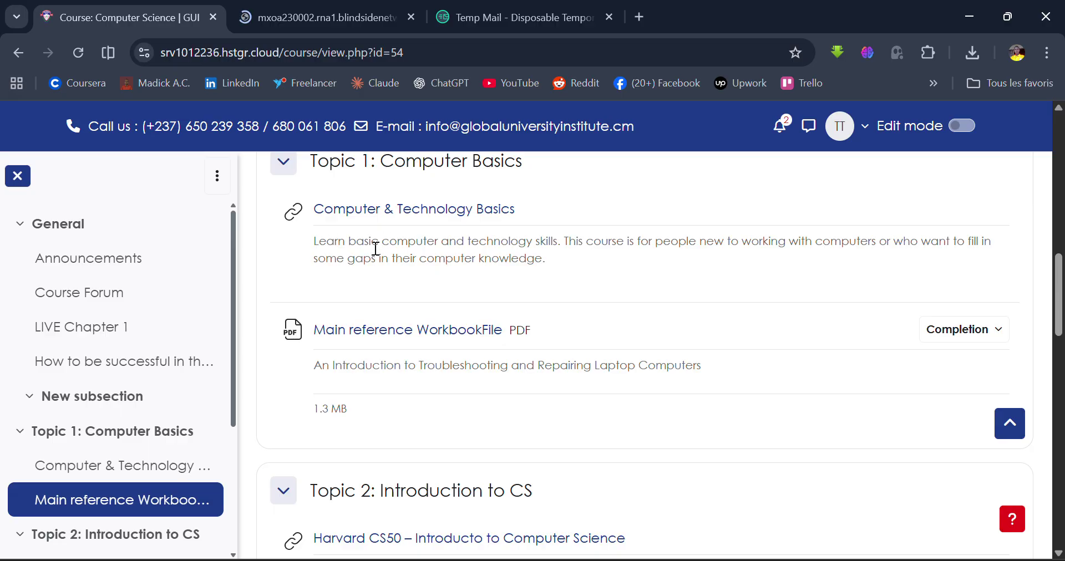
left_click(448, 218)
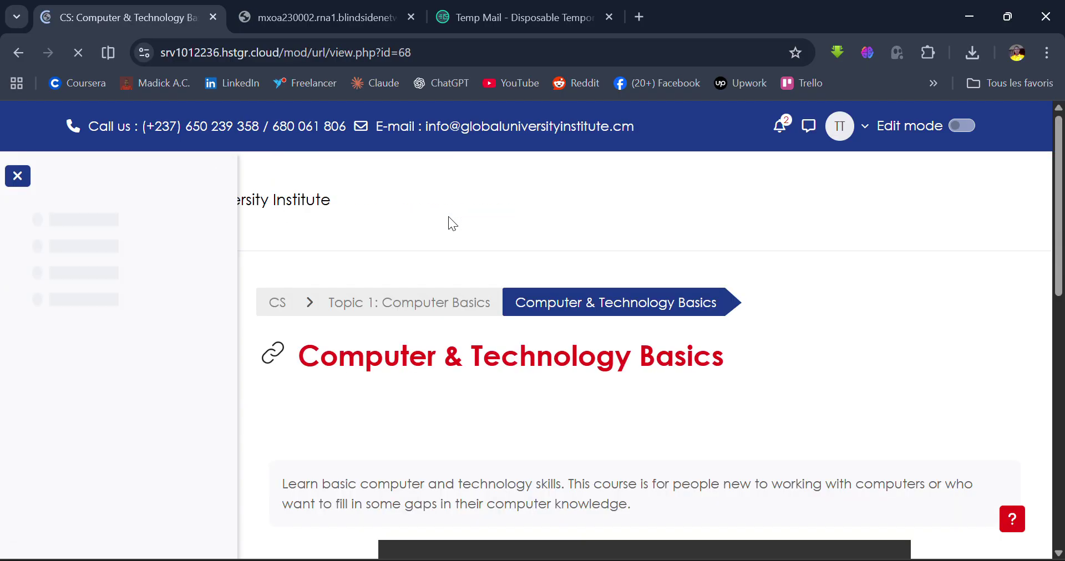
Examine the Computer & Technology Basics page, including its description and embedded video.
scroll(448, 224, "down", 4)
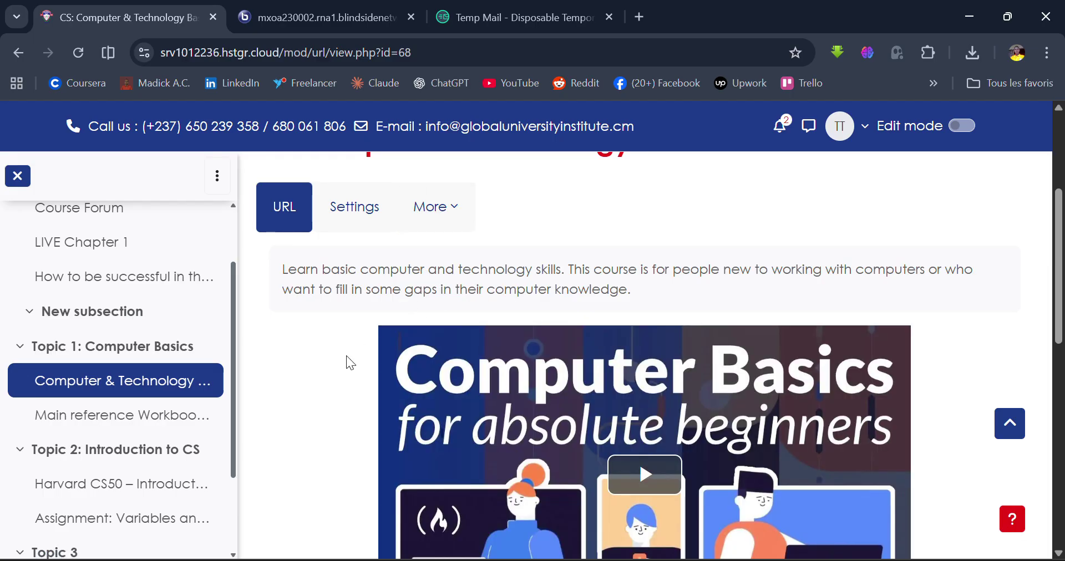
scroll(461, 287, "down", 1)
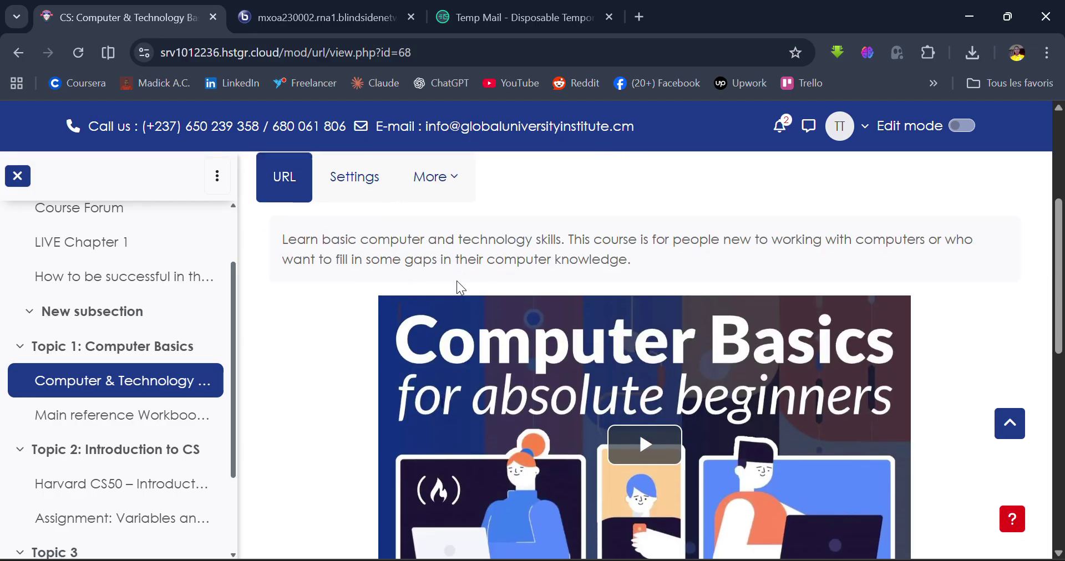
scroll(357, 476, "down", 2)
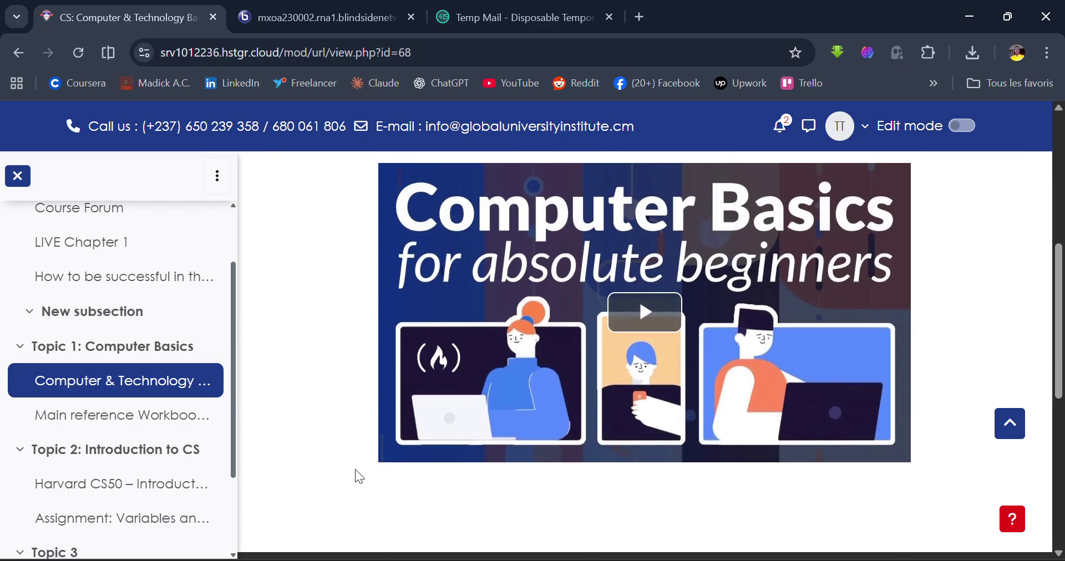
scroll(357, 476, "up", 1)
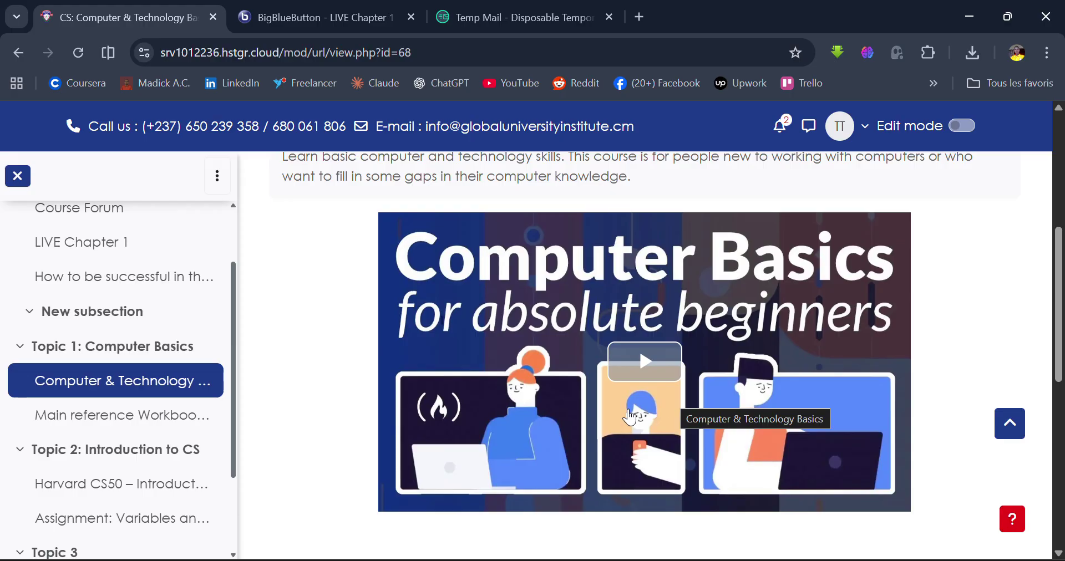
scroll(601, 472, "down", 2)
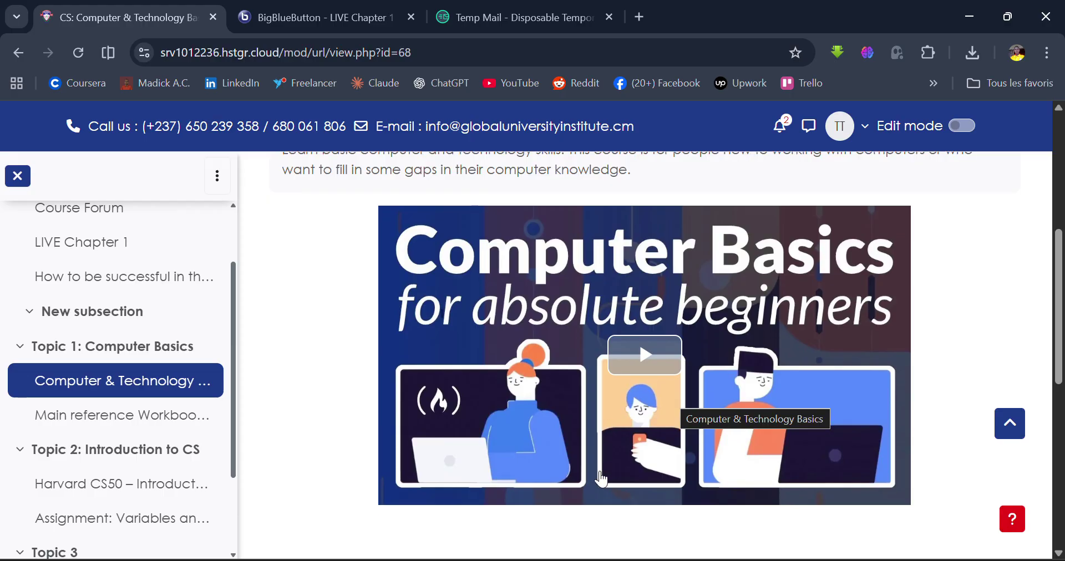
scroll(600, 473, "up", 5)
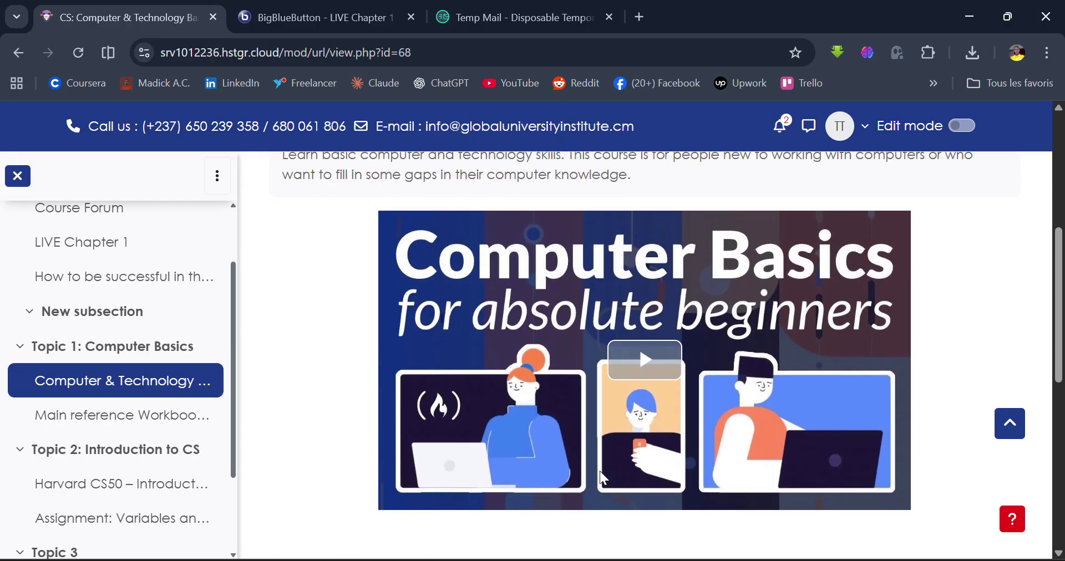
scroll(600, 471, "down", 2)
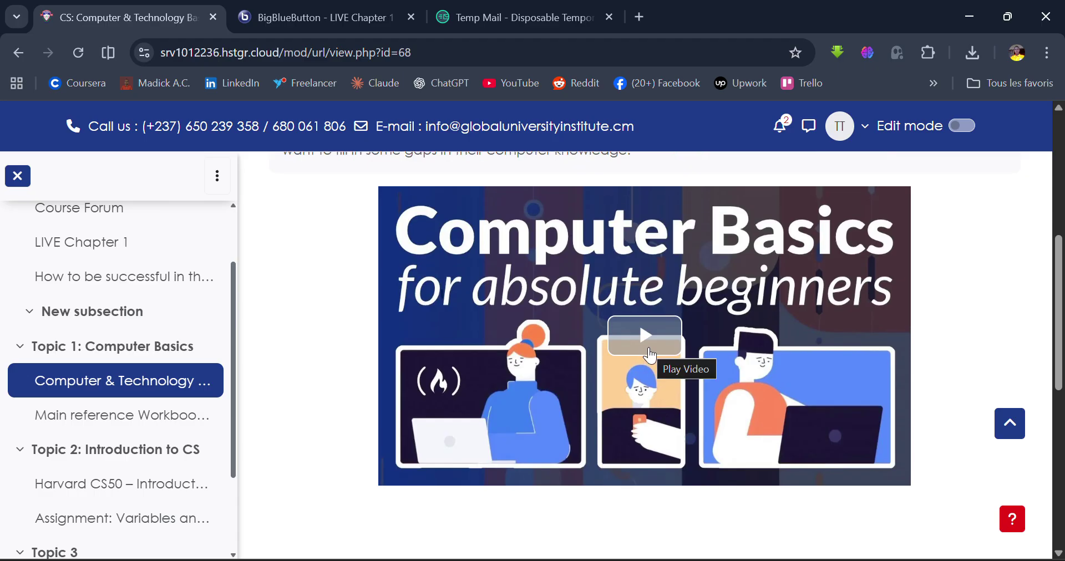
scroll(263, 460, "up", 5)
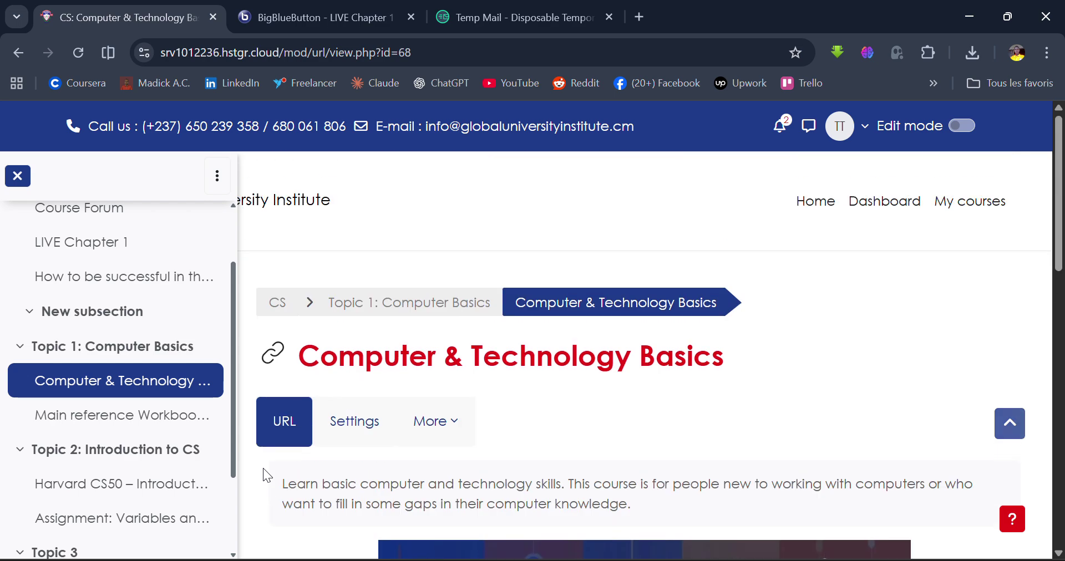
scroll(263, 469, "down", 1)
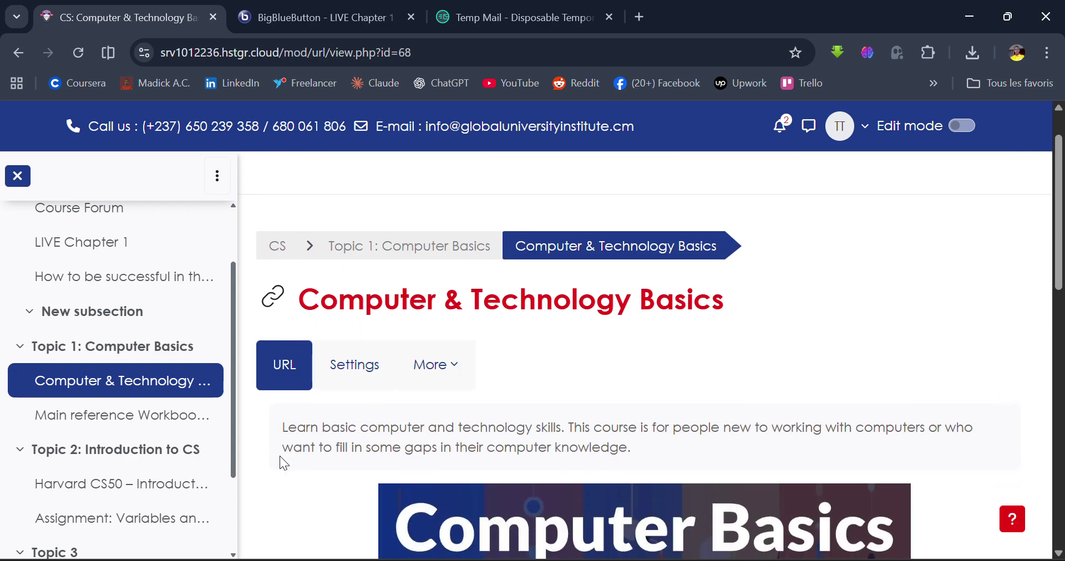
Open the link's settings and examine its name, external URL, description and the remaining settings sections.
left_click(372, 378)
scroll(375, 383, "down", 2)
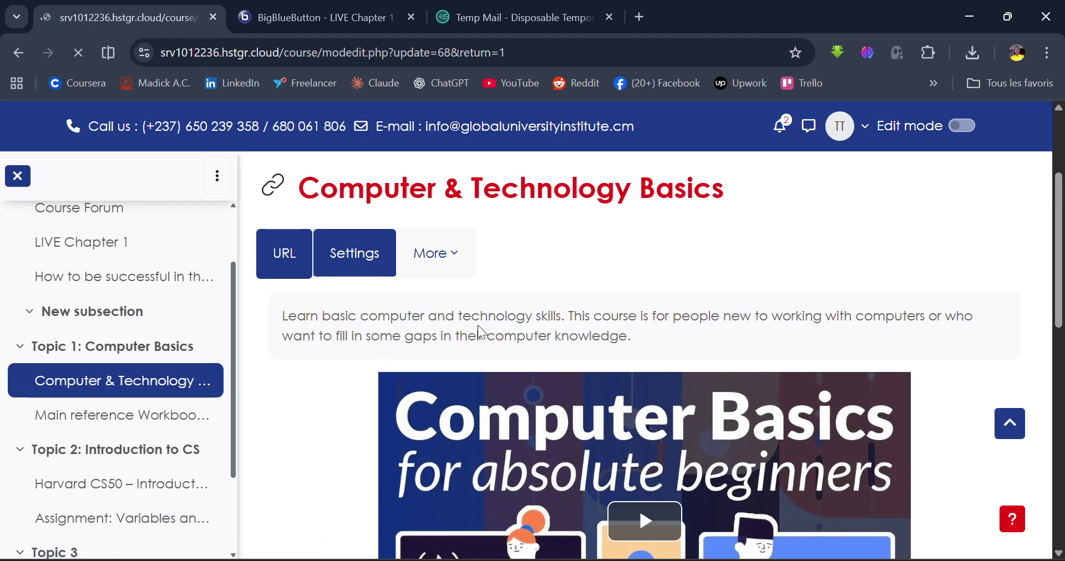
scroll(471, 330, "down", 8)
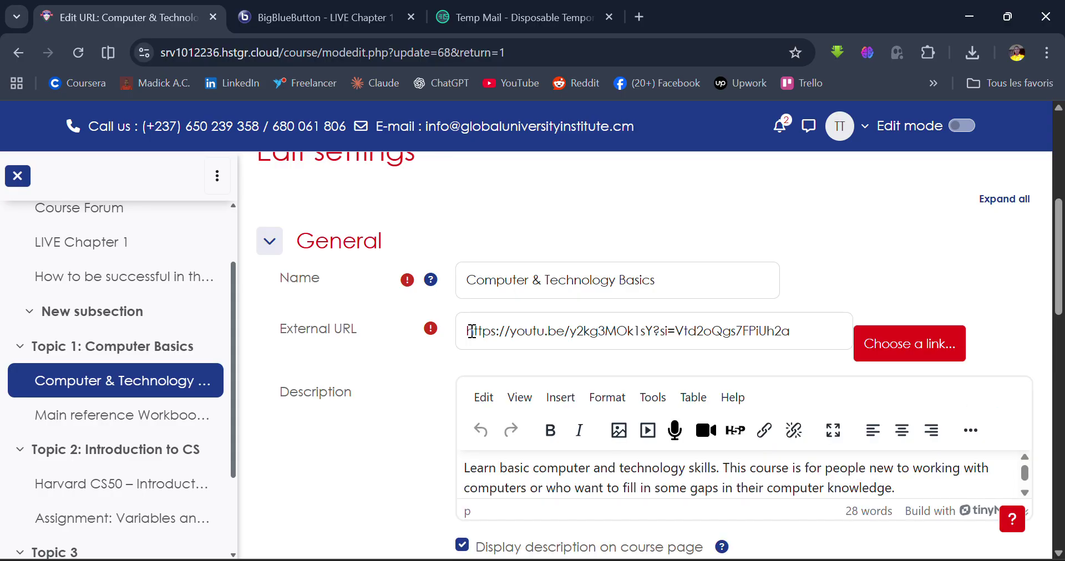
scroll(471, 330, "down", 1)
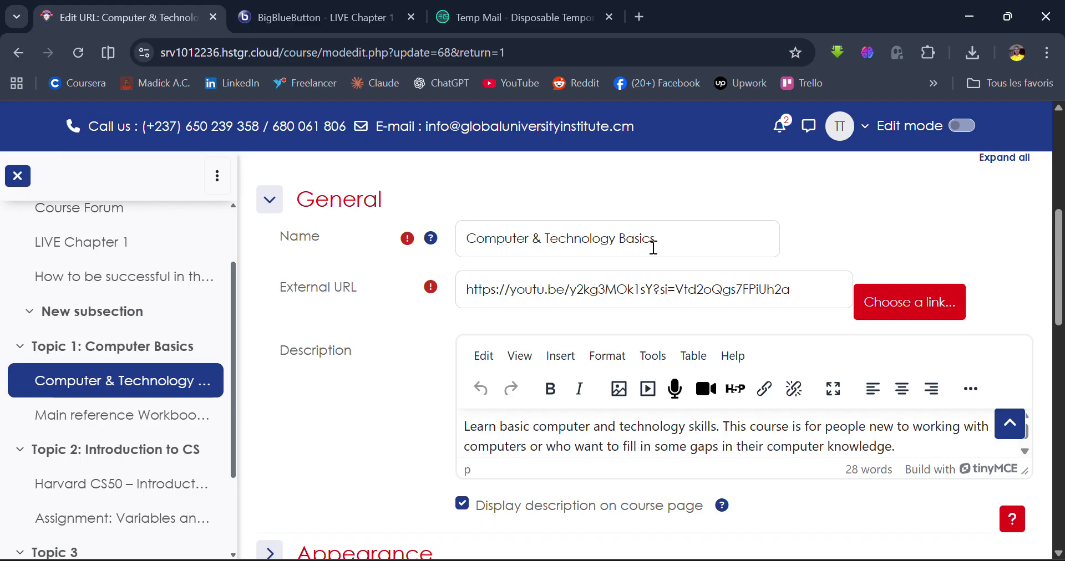
scroll(654, 247, "down", 1)
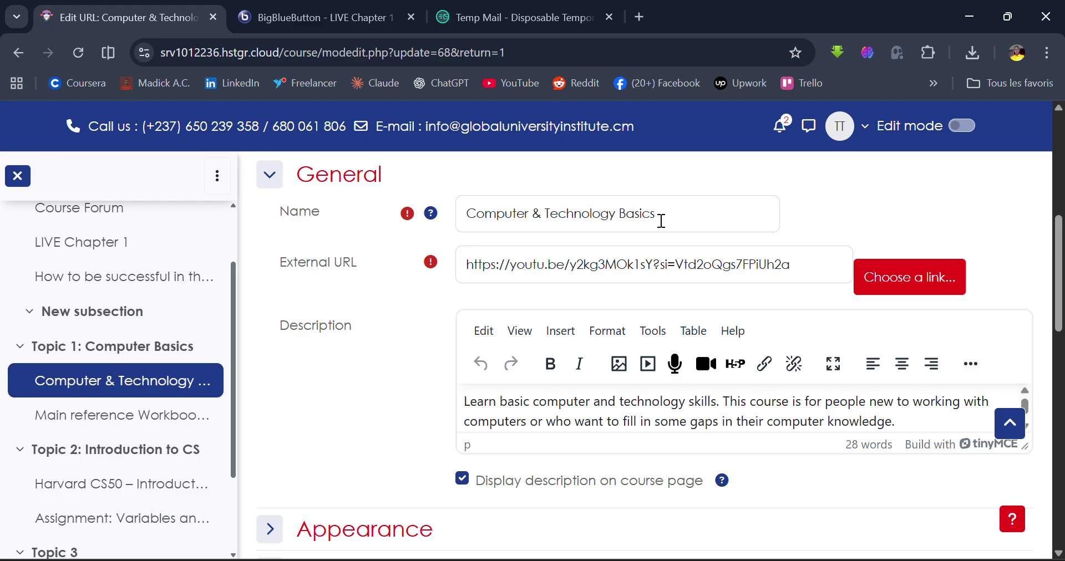
scroll(592, 305, "down", 2)
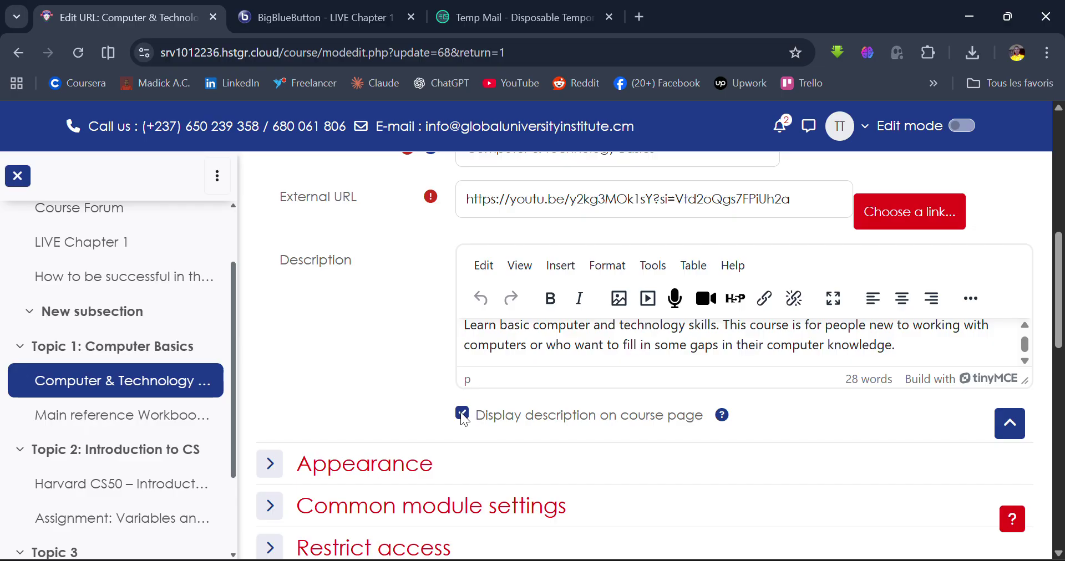
scroll(462, 423, "down", 8)
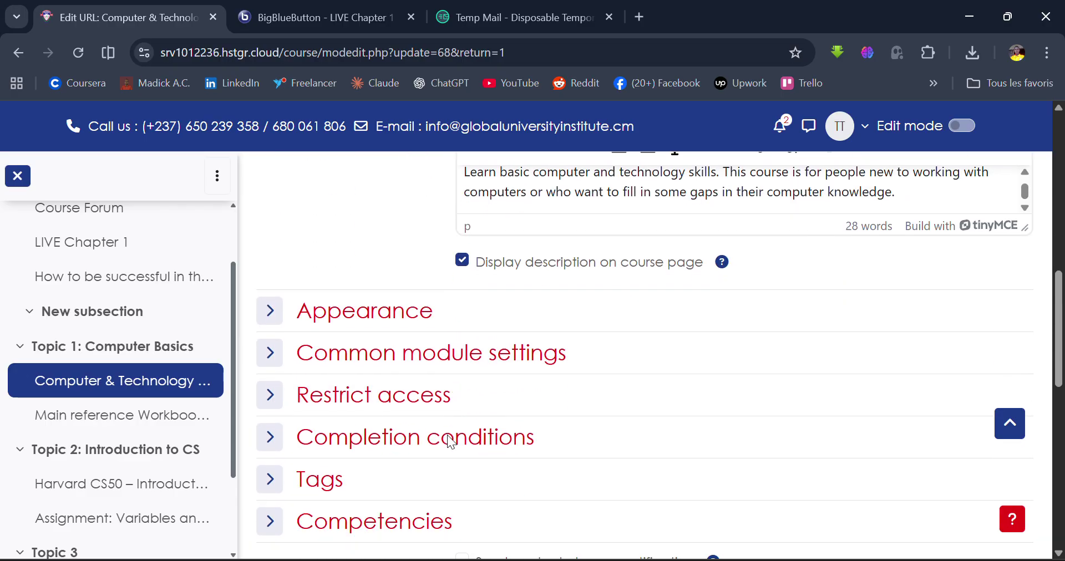
scroll(677, 314, "up", 2)
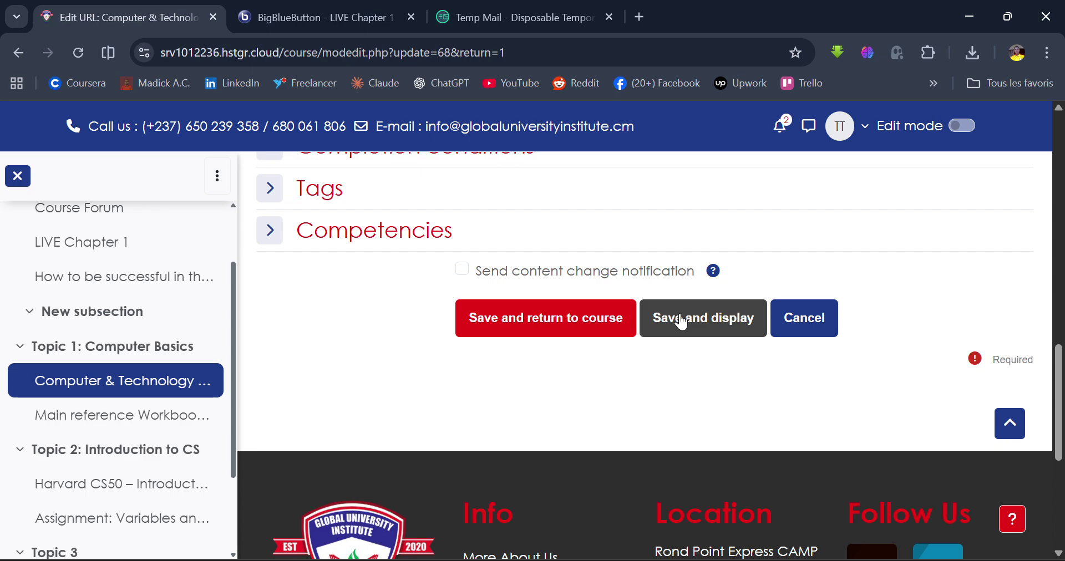
Cancel editing the link's settings and return to the Computer Science course page.
left_click(783, 414)
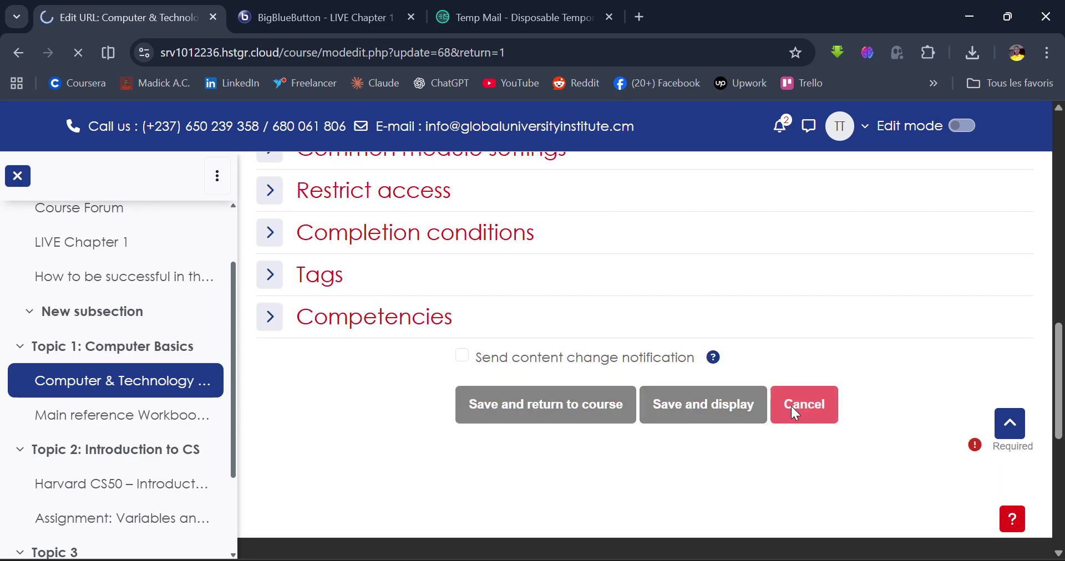
scroll(520, 299, "up", 6)
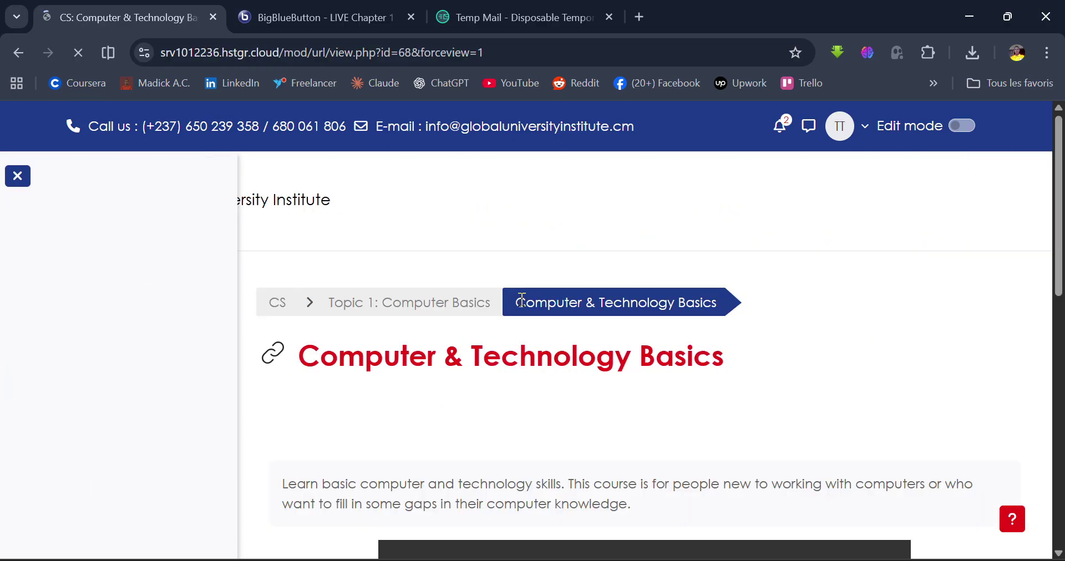
left_click(276, 304)
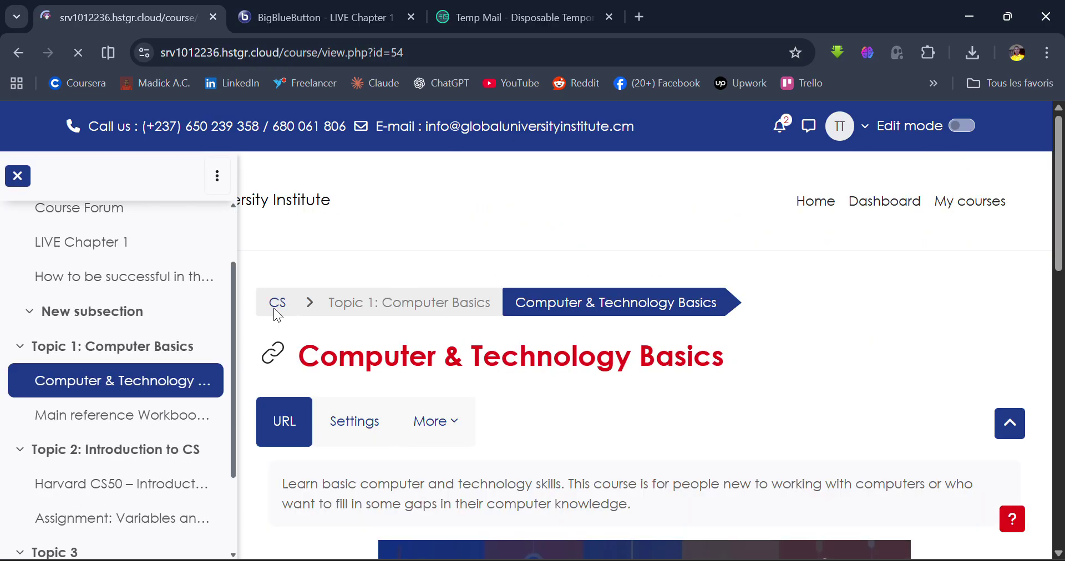
Open the Main reference Workbook PDF in Topic 1, look over its first page and return to the course.
scroll(371, 395, "down", 13)
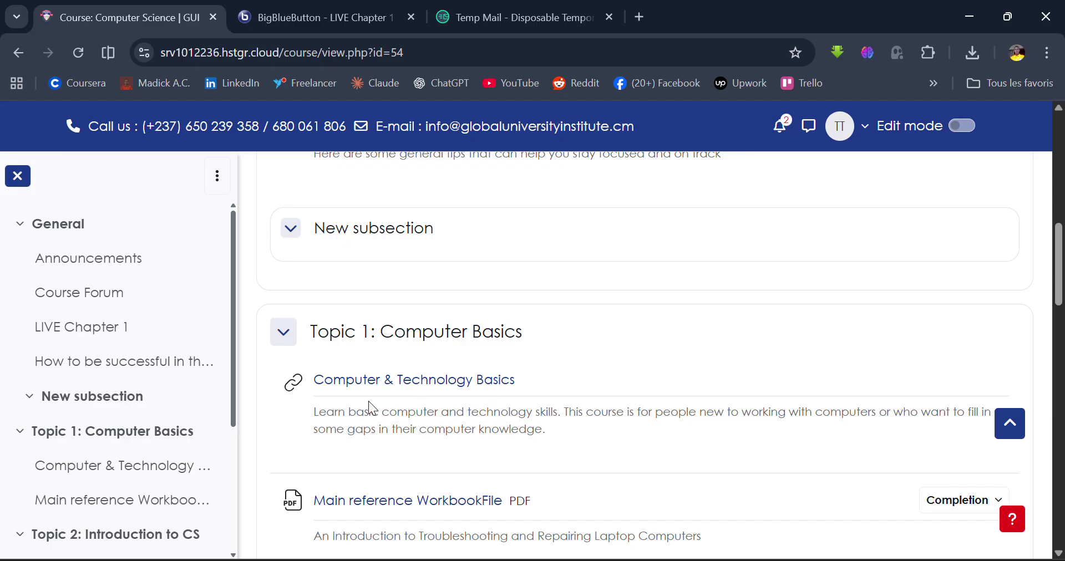
scroll(371, 402, "down", 2)
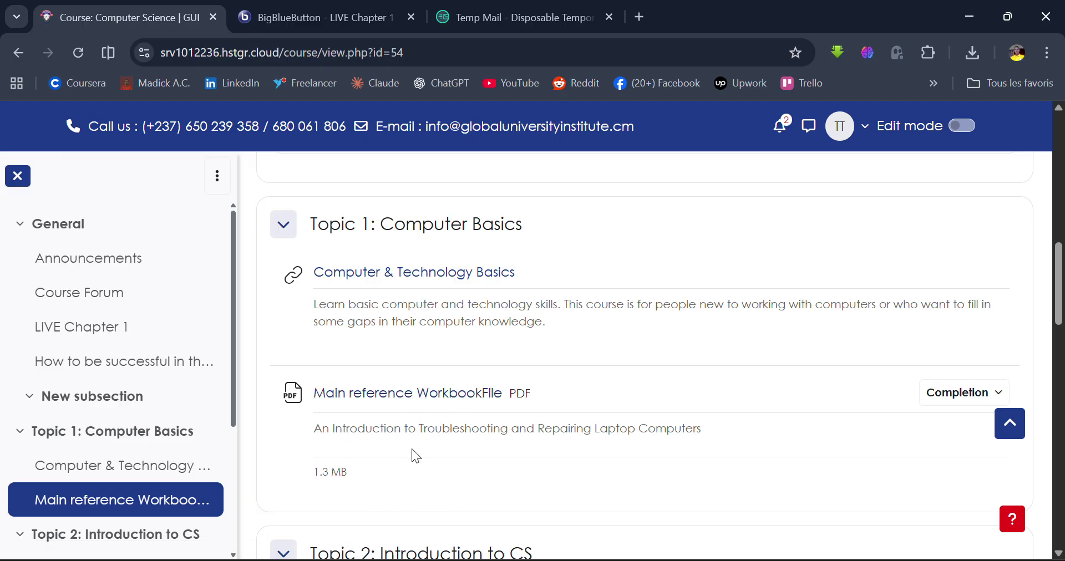
left_click(480, 399)
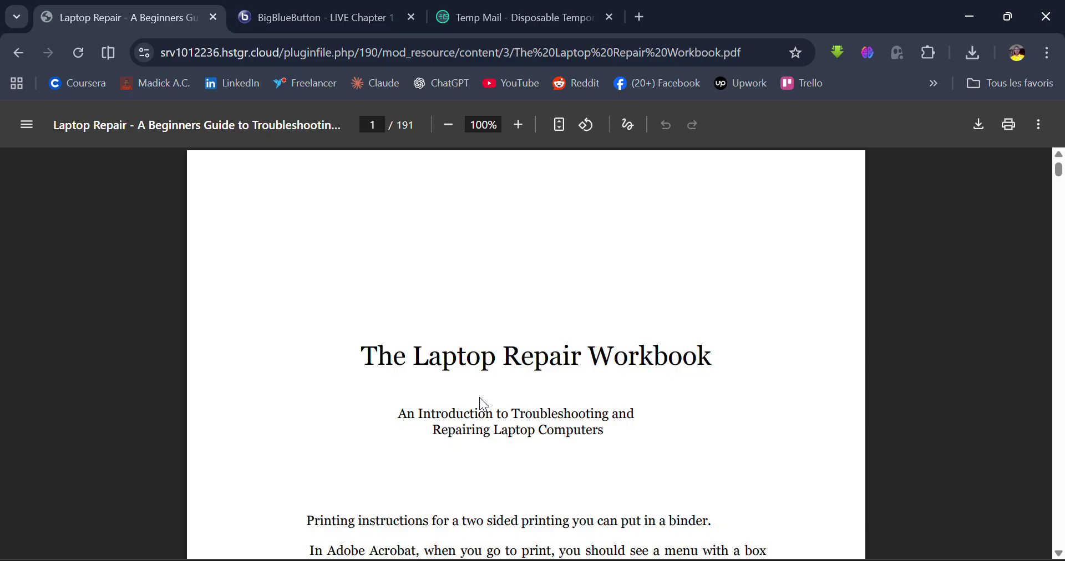
scroll(479, 398, "down", 1)
scroll(411, 327, "down", 1)
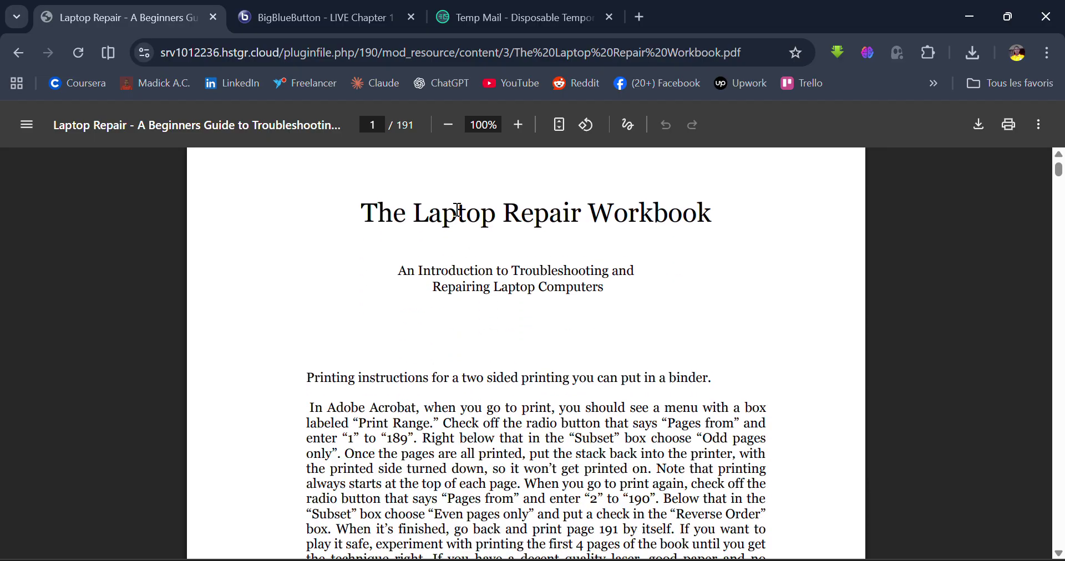
scroll(560, 233, "up", 1)
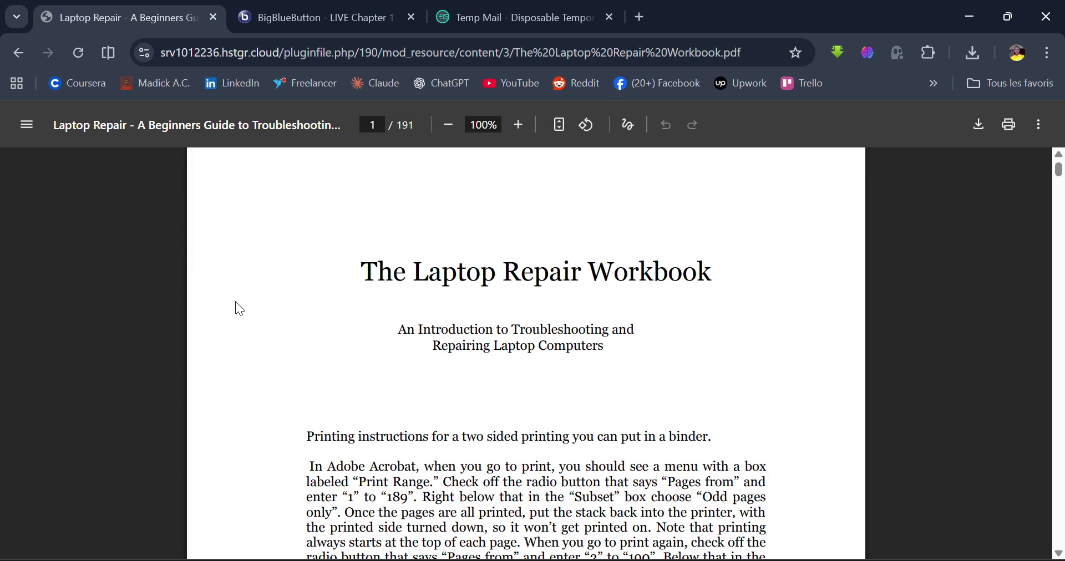
left_click(12, 63)
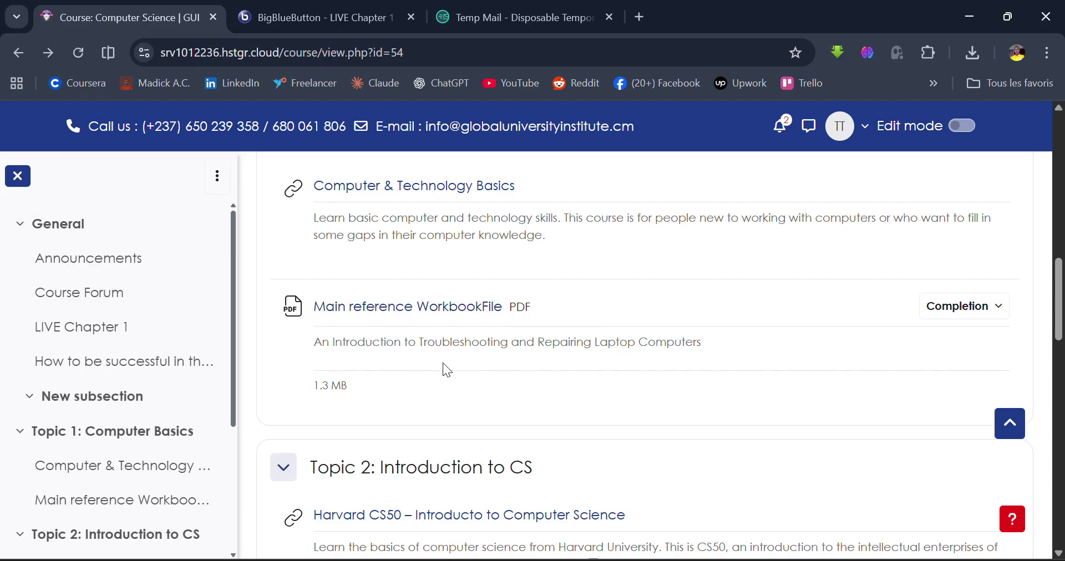
Check the workbook's completion requirements and look over the Harvard CS50 link and Python assignment in Topic 2.
left_click(950, 312)
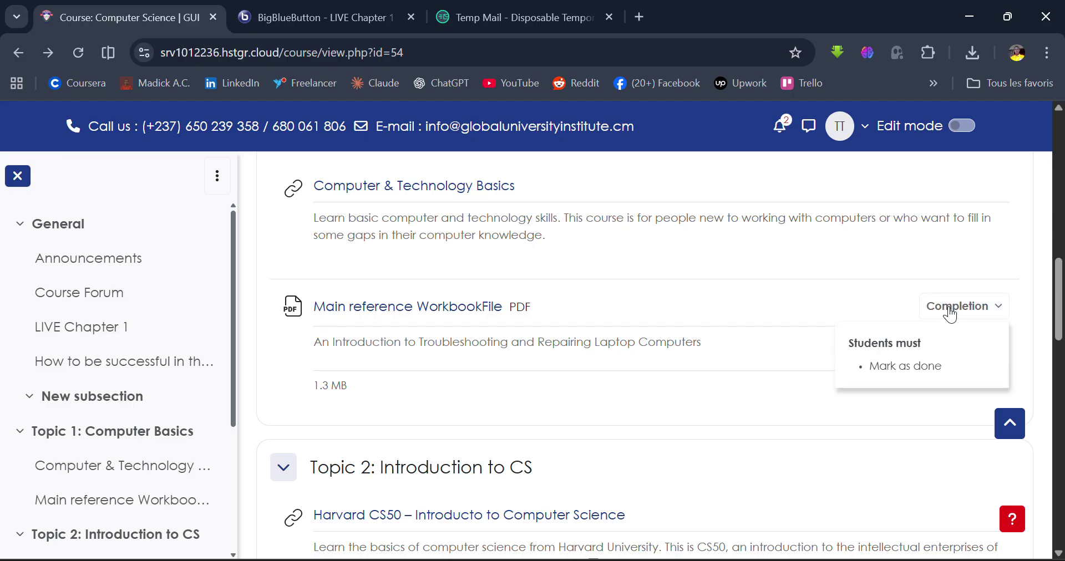
left_click(905, 366)
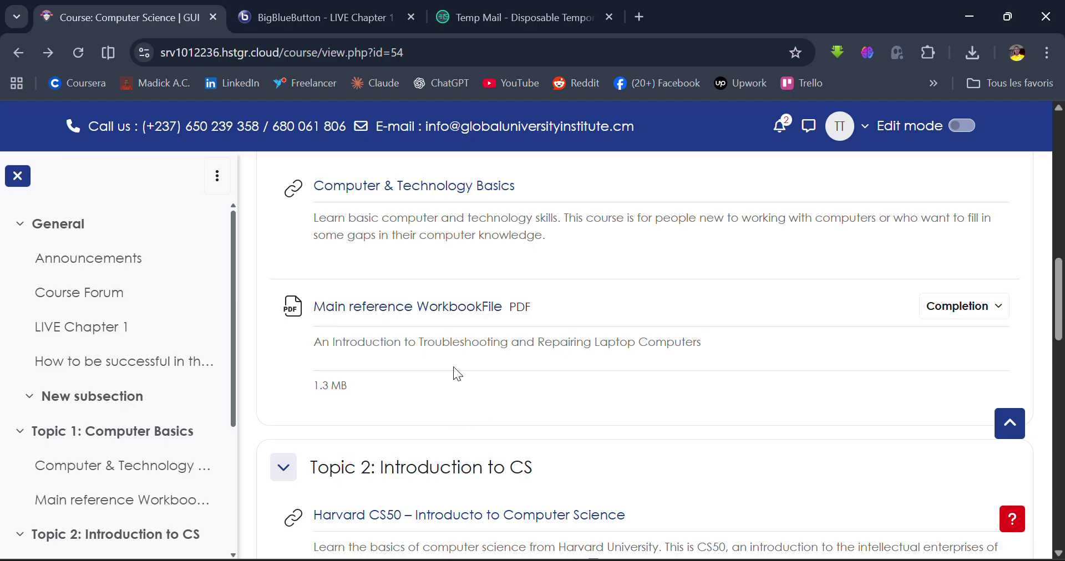
scroll(394, 369, "down", 1)
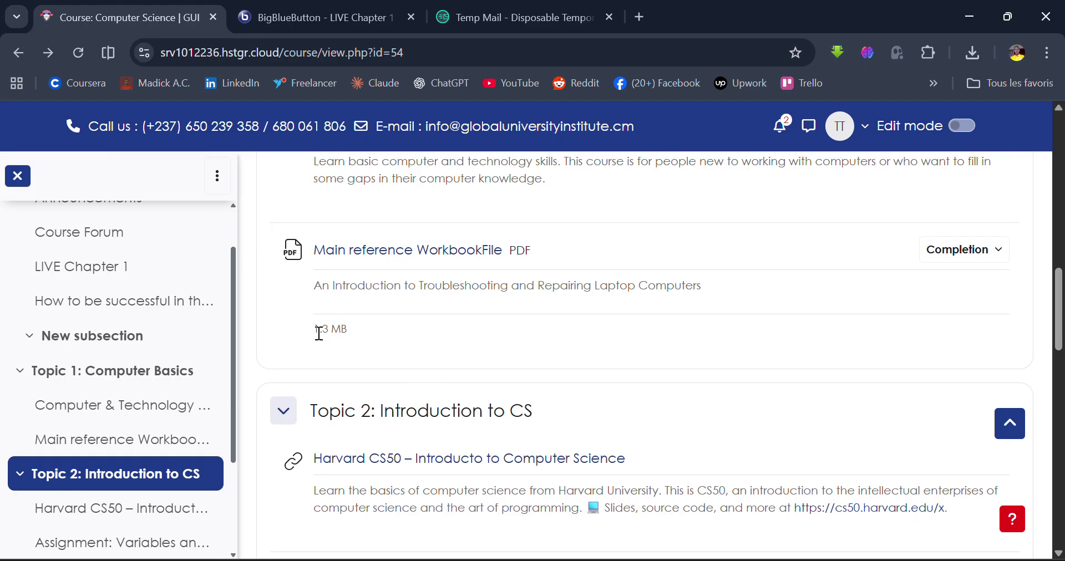
scroll(319, 334, "down", 4)
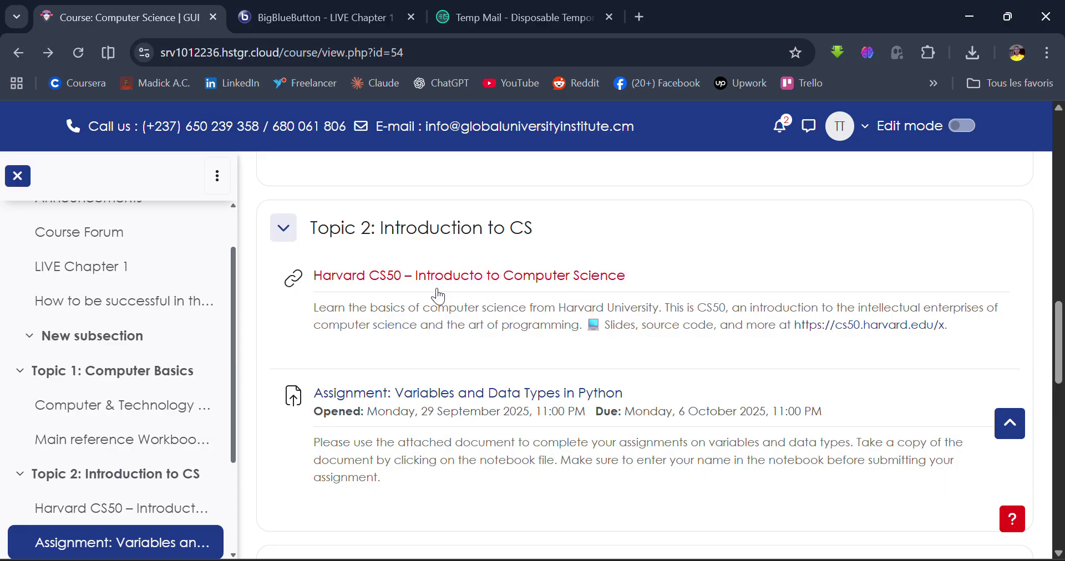
scroll(435, 321, "down", 3)
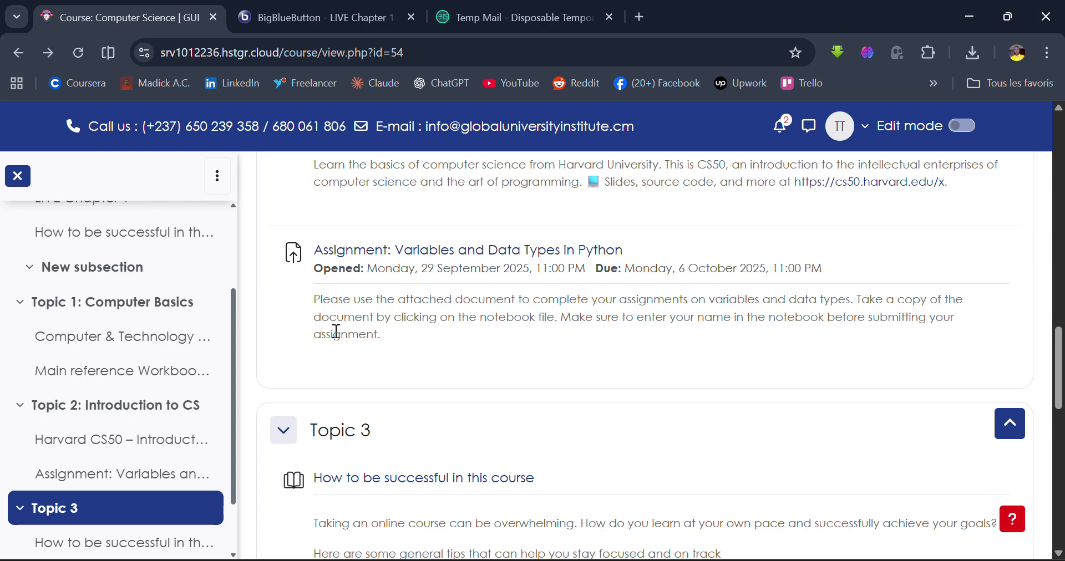
Open the Variables and Data Types in Python assignment and review its dates, instructions and grading summary.
left_click_drag(384, 348, 307, 264)
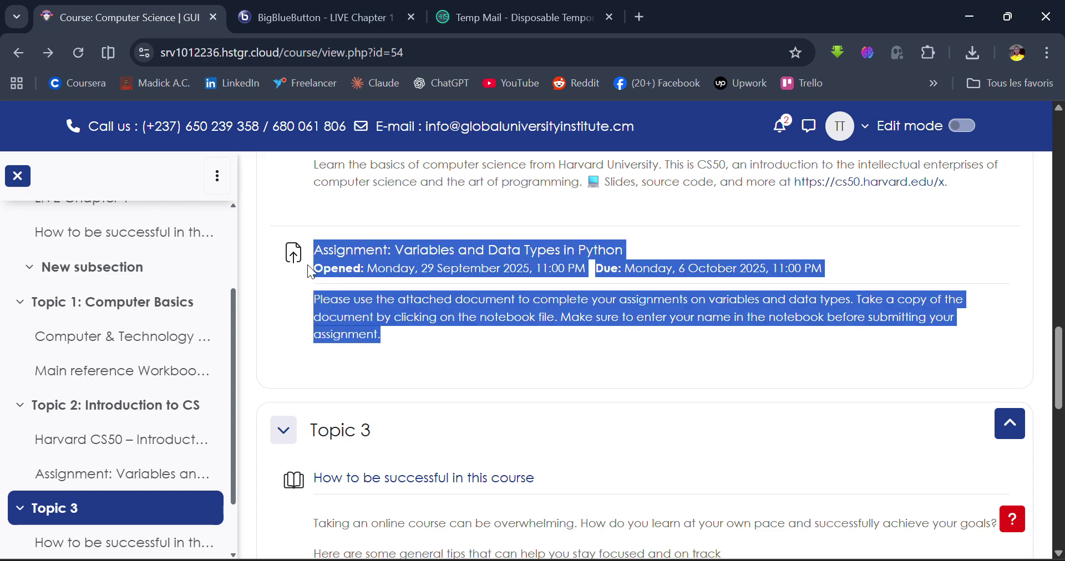
left_click(546, 256)
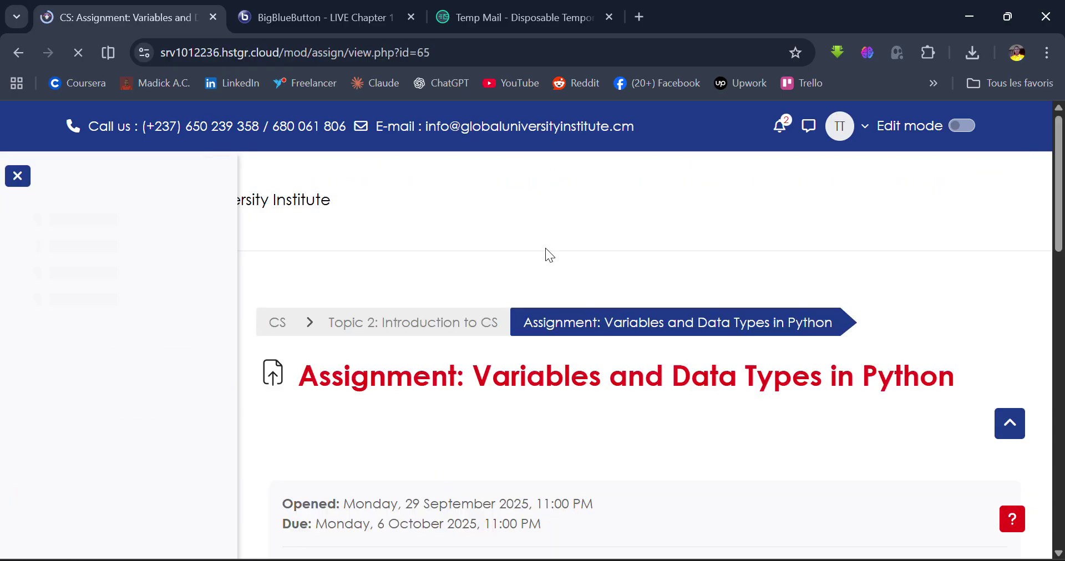
scroll(546, 252, "down", 3)
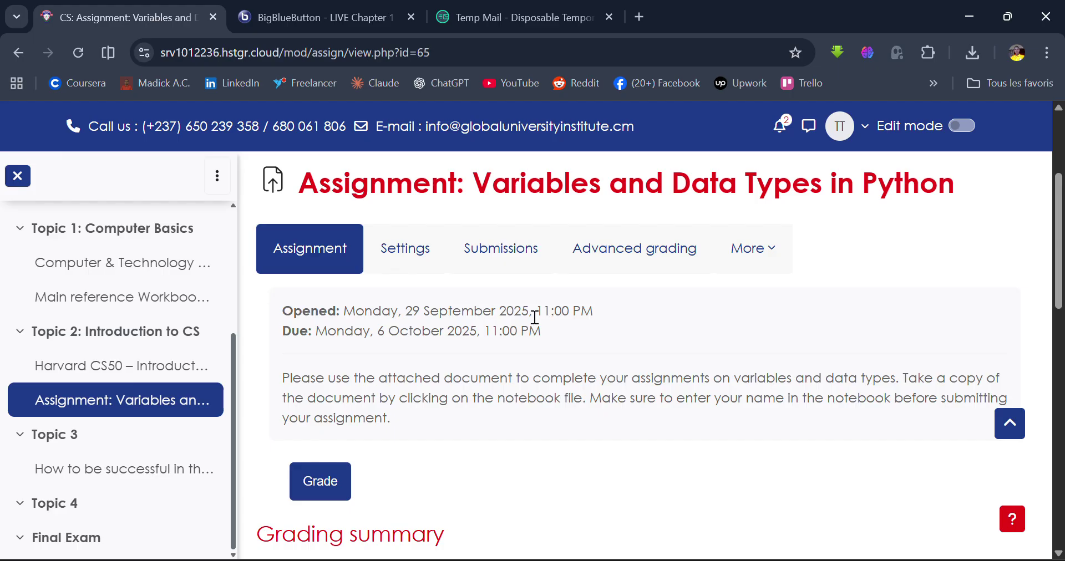
left_click_drag(350, 331, 468, 337)
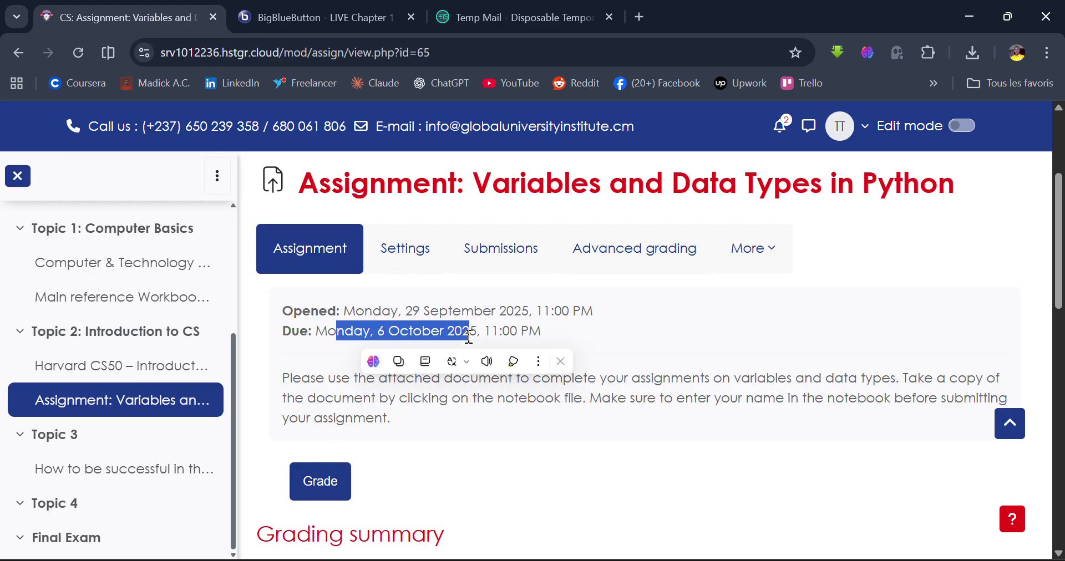
double_click(521, 333)
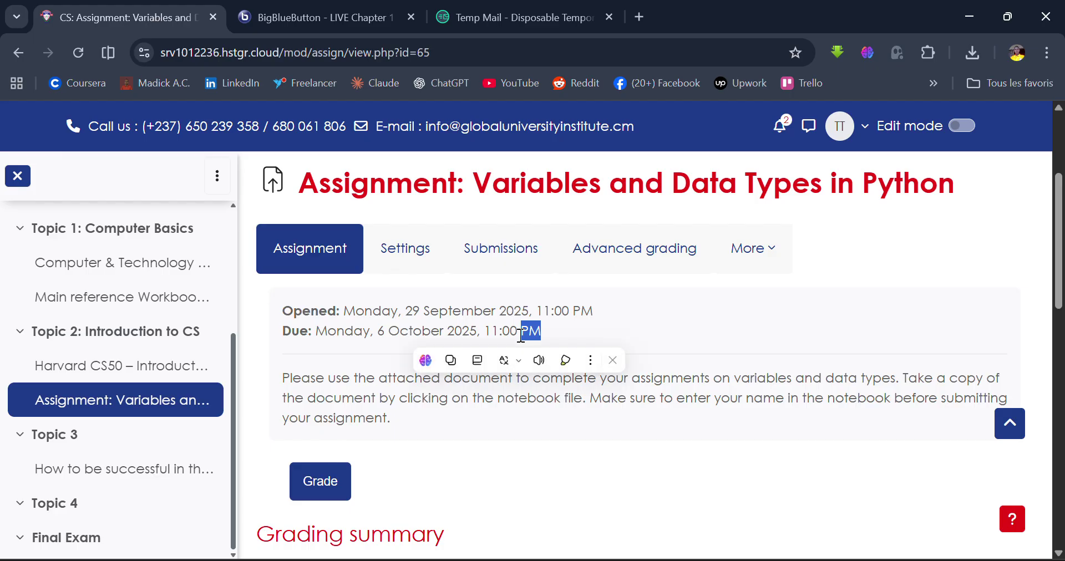
scroll(617, 328, "down", 5)
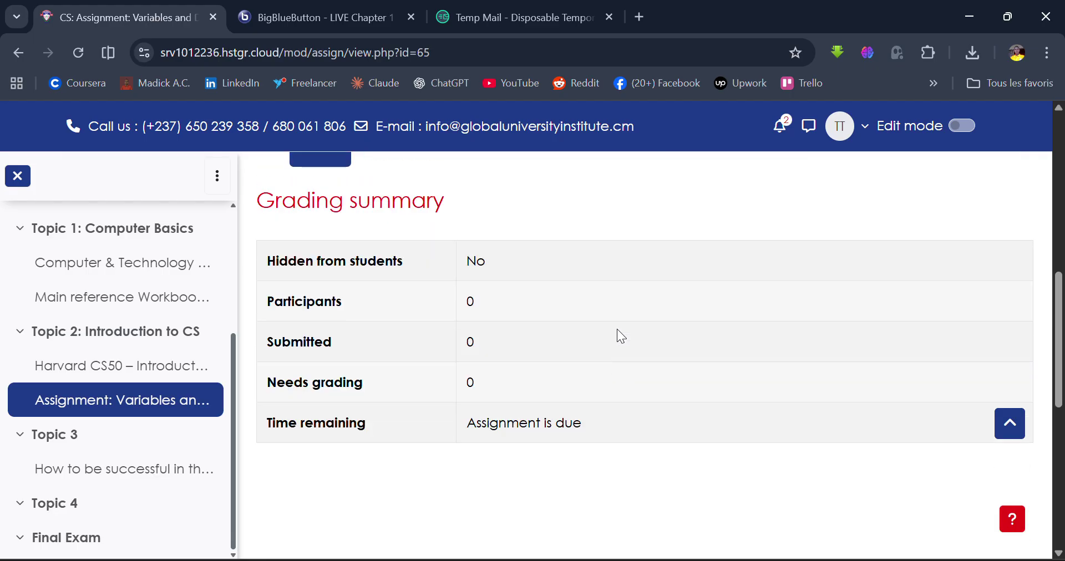
scroll(616, 328, "up", 4)
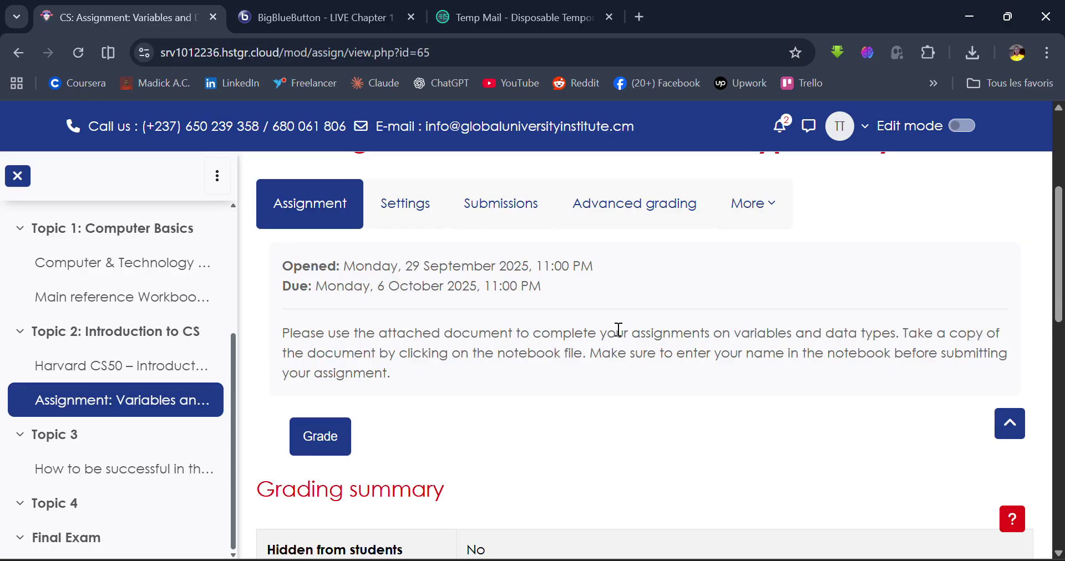
Open the assignment's settings and examine its name, description and activity instructions in the General section.
left_click(395, 205)
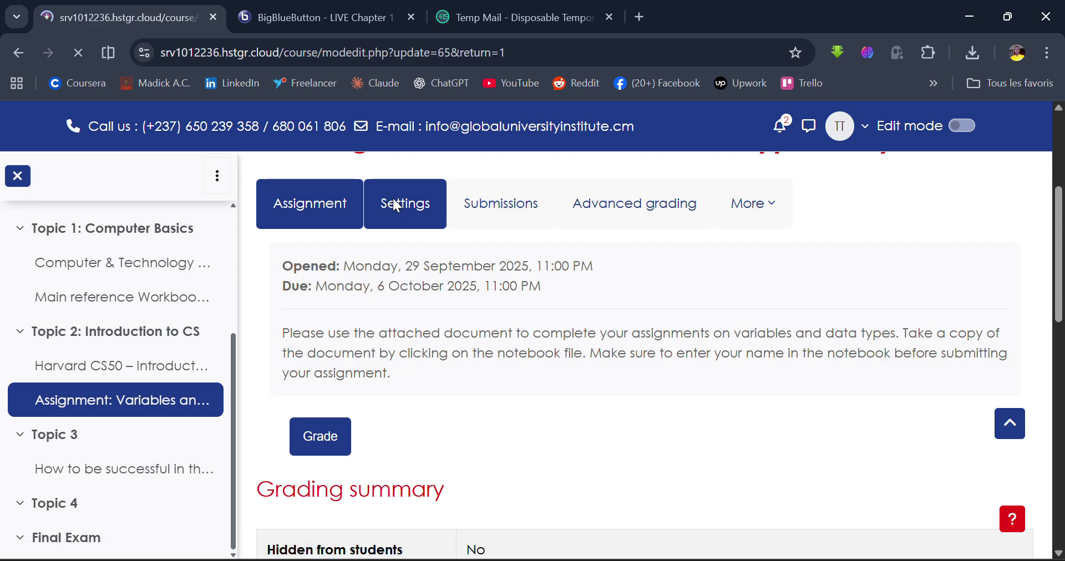
scroll(393, 199, "down", 10)
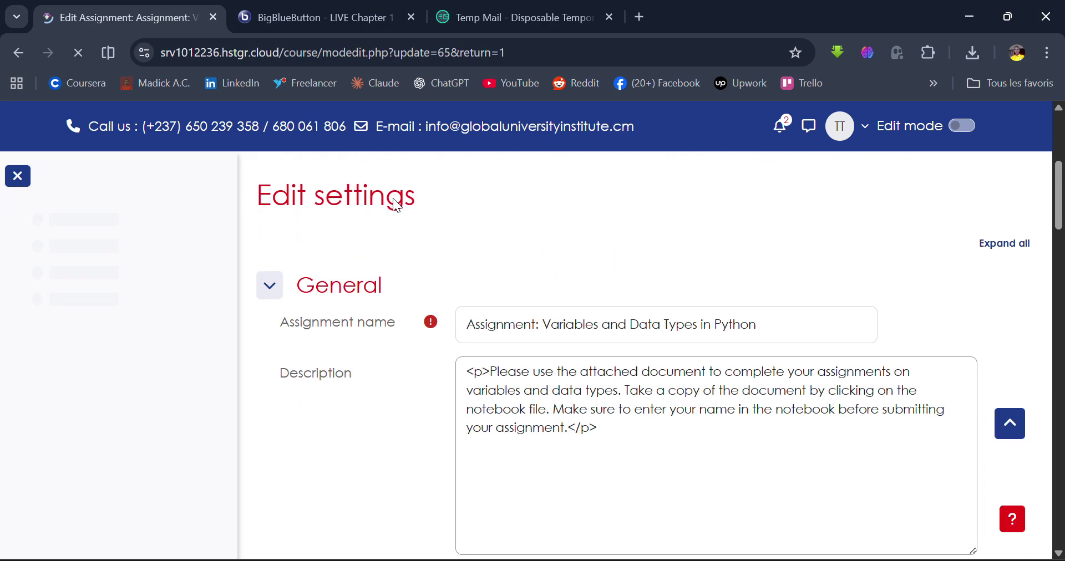
scroll(392, 198, "down", 3)
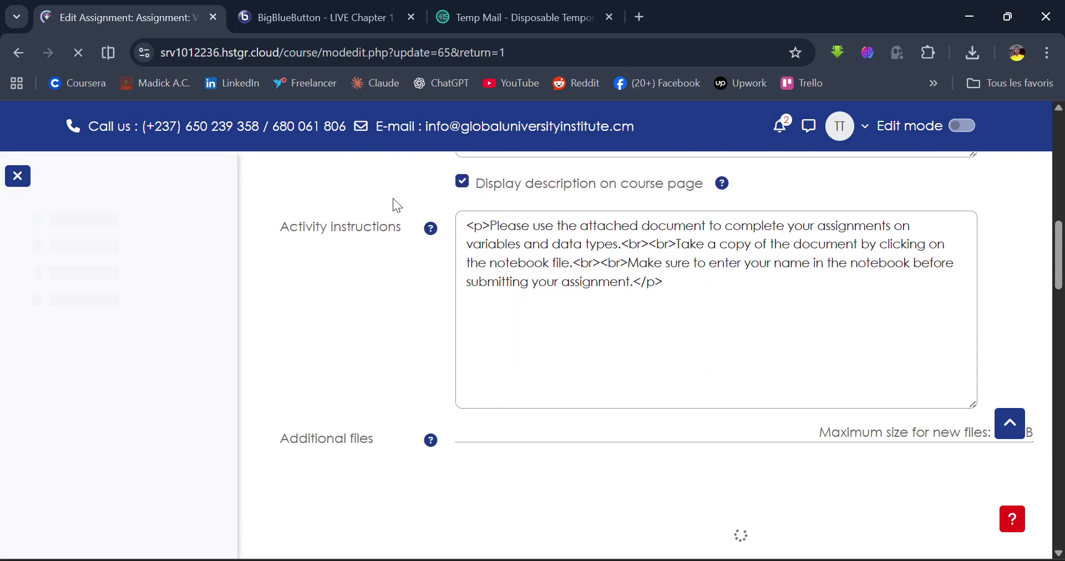
scroll(393, 198, "up", 6)
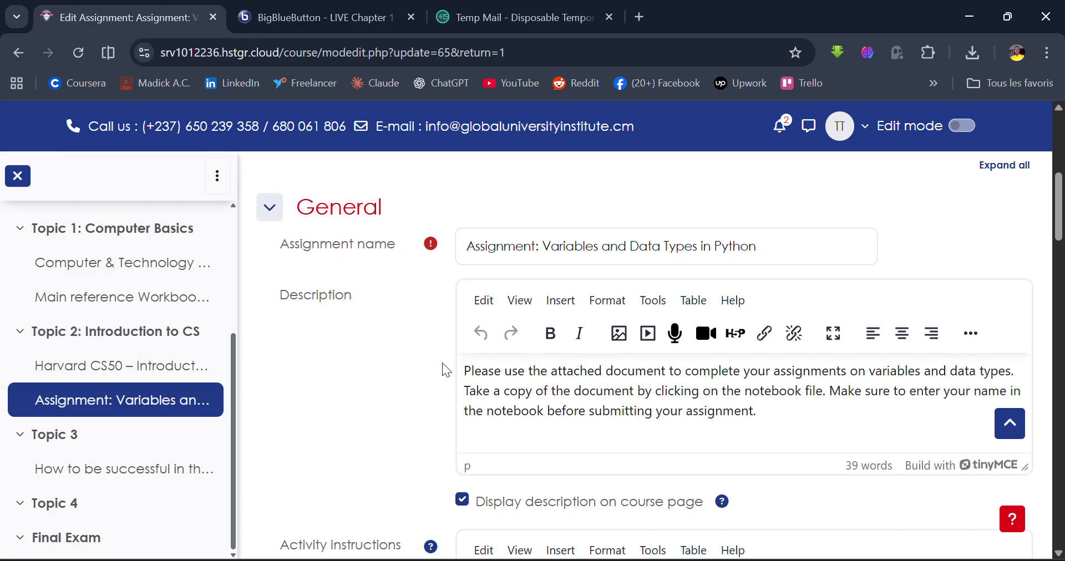
scroll(443, 367, "down", 2)
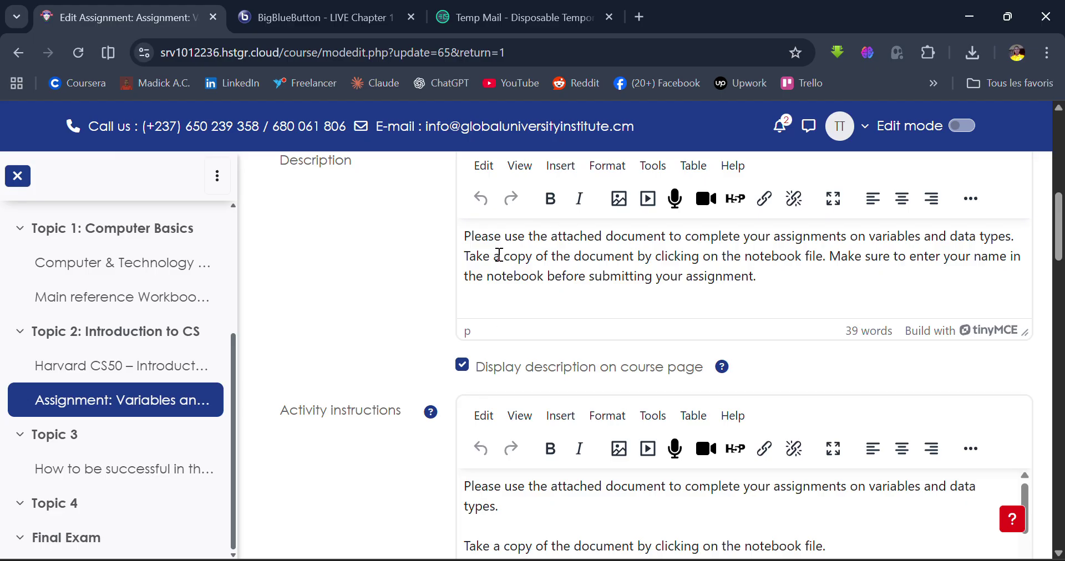
triple_click(468, 257)
scroll(666, 275, "down", 4)
scroll(584, 308, "up", 5)
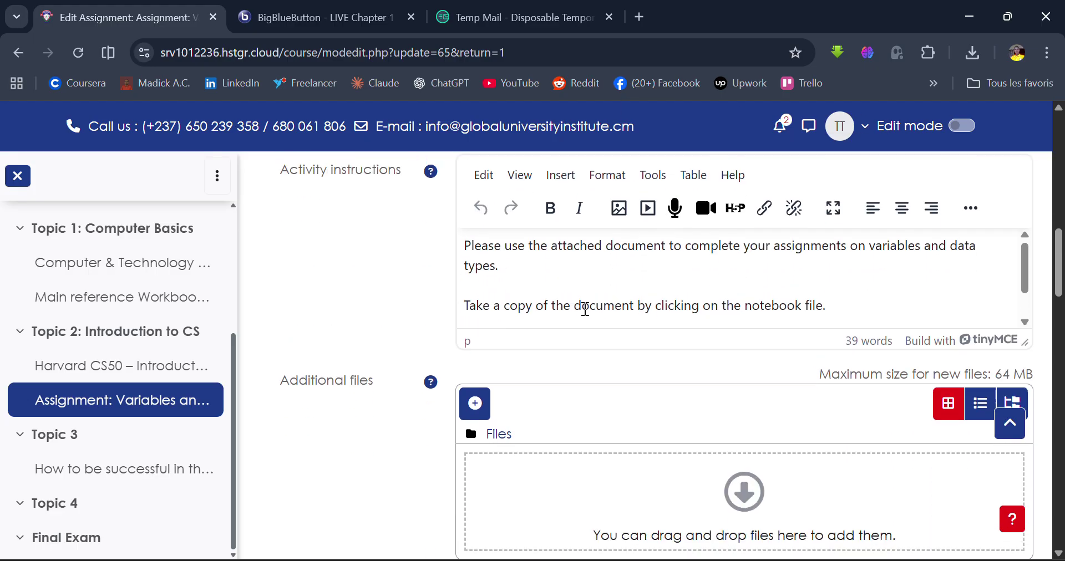
scroll(618, 307, "down", 2)
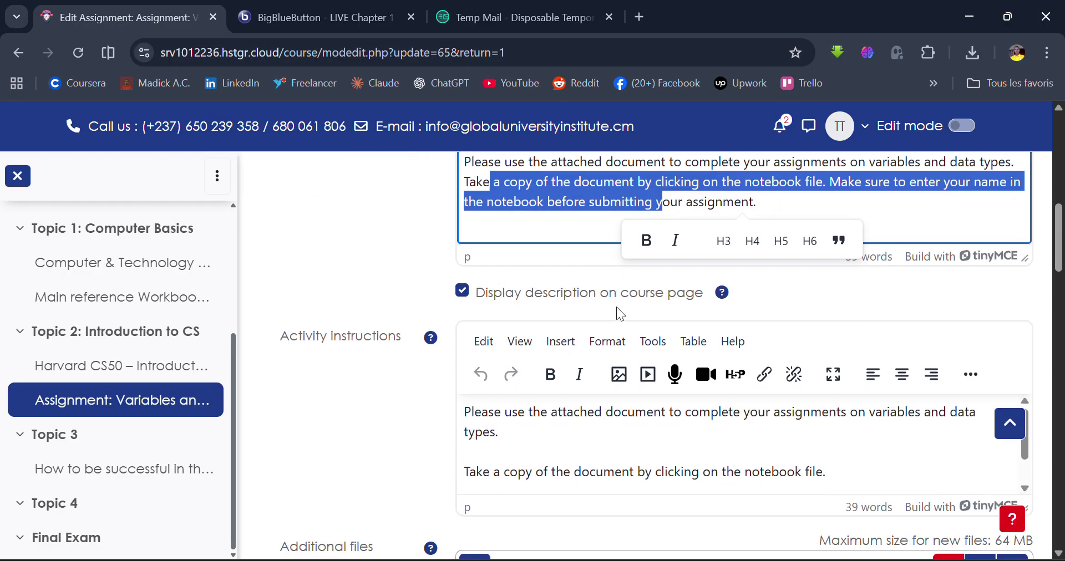
left_click(534, 450)
scroll(534, 450, "down", 4)
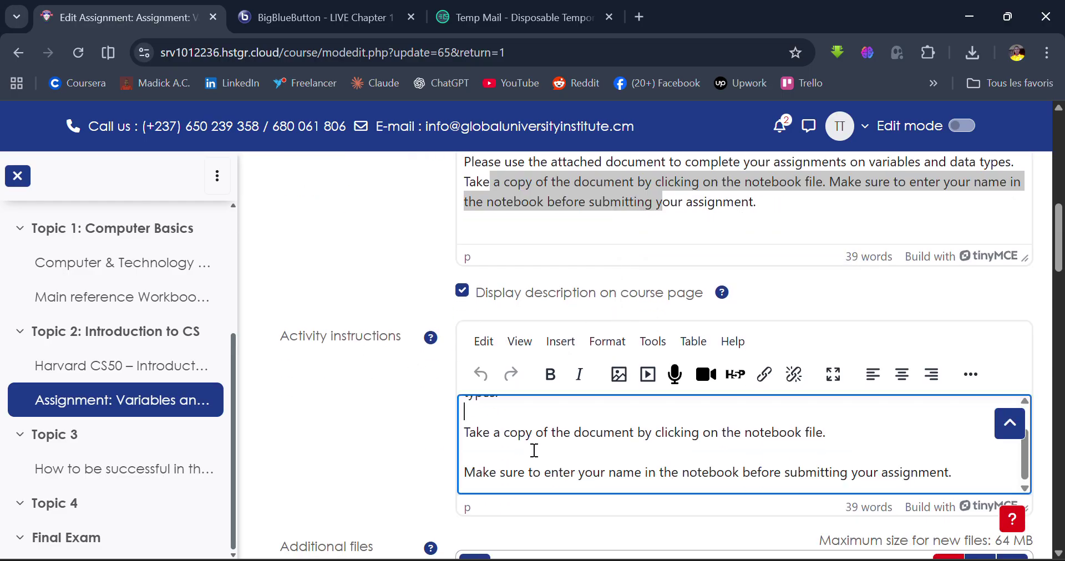
Examine the assignment's additional files area and availability dates, dismissing the Clock break notification.
scroll(532, 451, "down", 4)
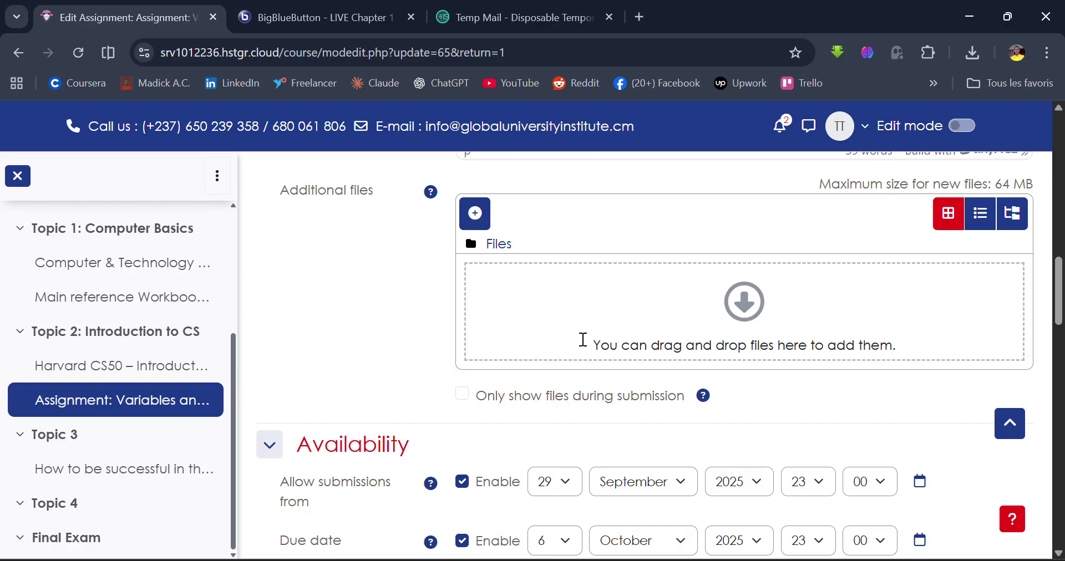
scroll(407, 382, "down", 2)
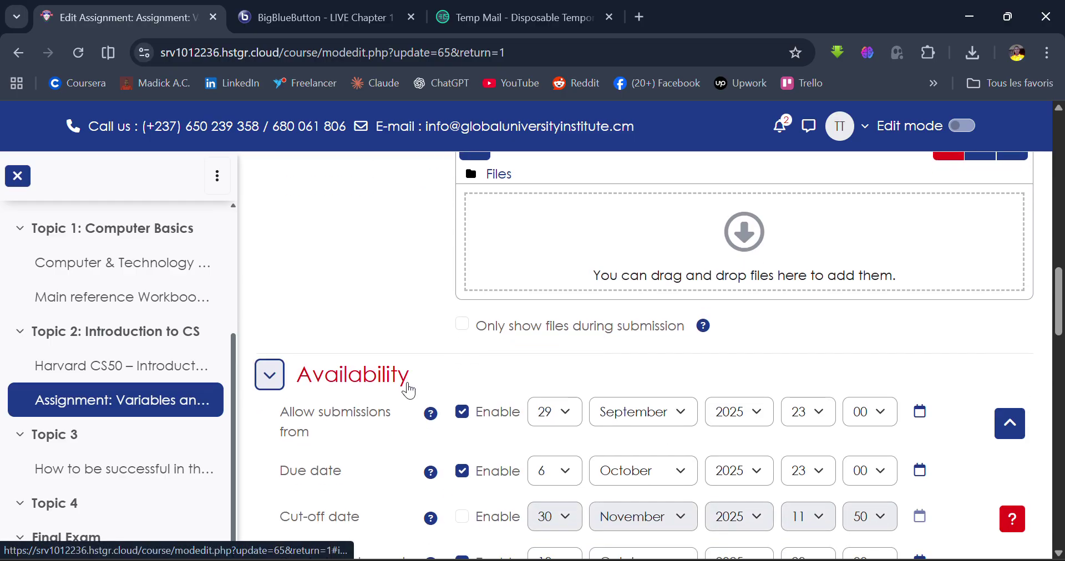
scroll(407, 381, "down", 2)
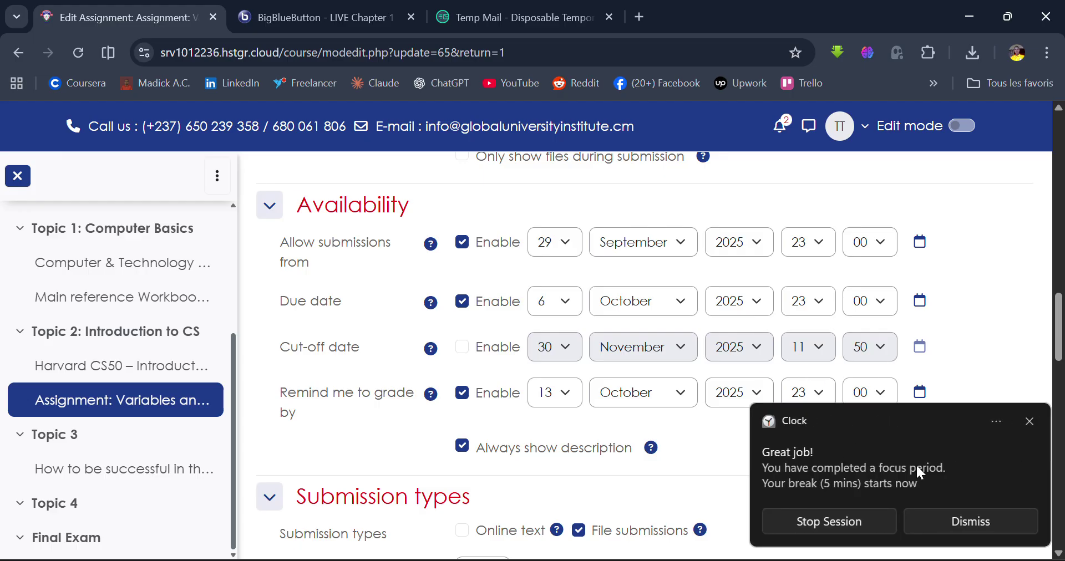
left_click(936, 518)
scroll(714, 496, "down", 1)
scroll(714, 495, "down", 3)
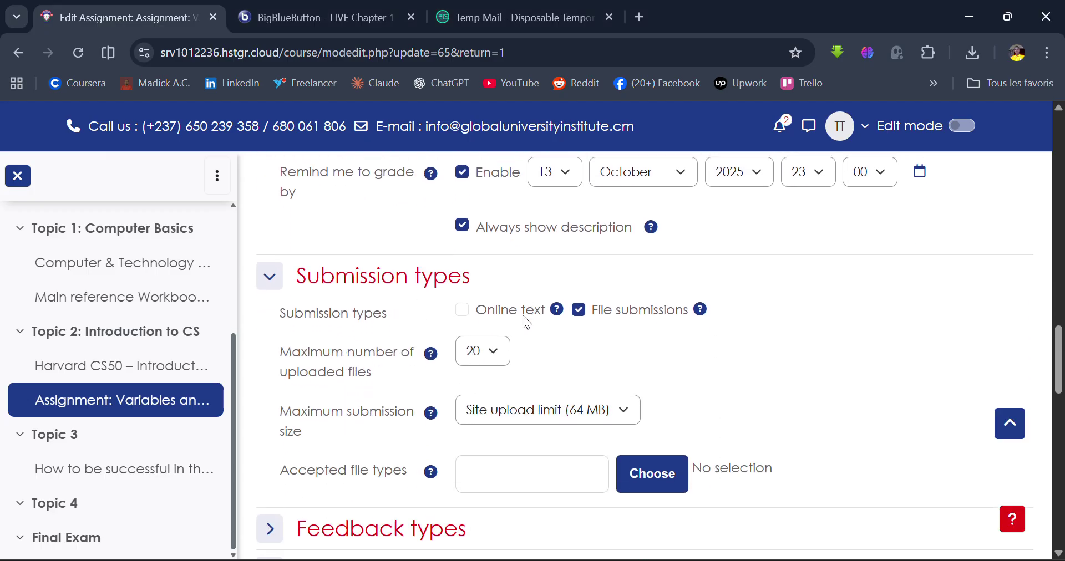
Check the choices for the maximum number of uploaded files and review the submission type and availability settings.
left_click(501, 351)
scroll(497, 333, "up", 2)
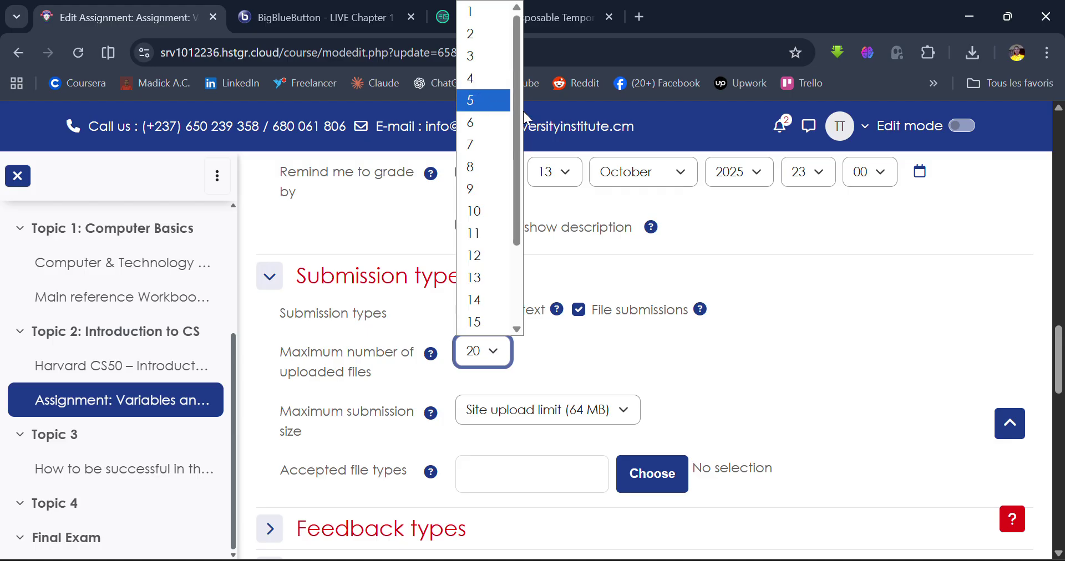
left_click(724, 328)
scroll(725, 328, "down", 1)
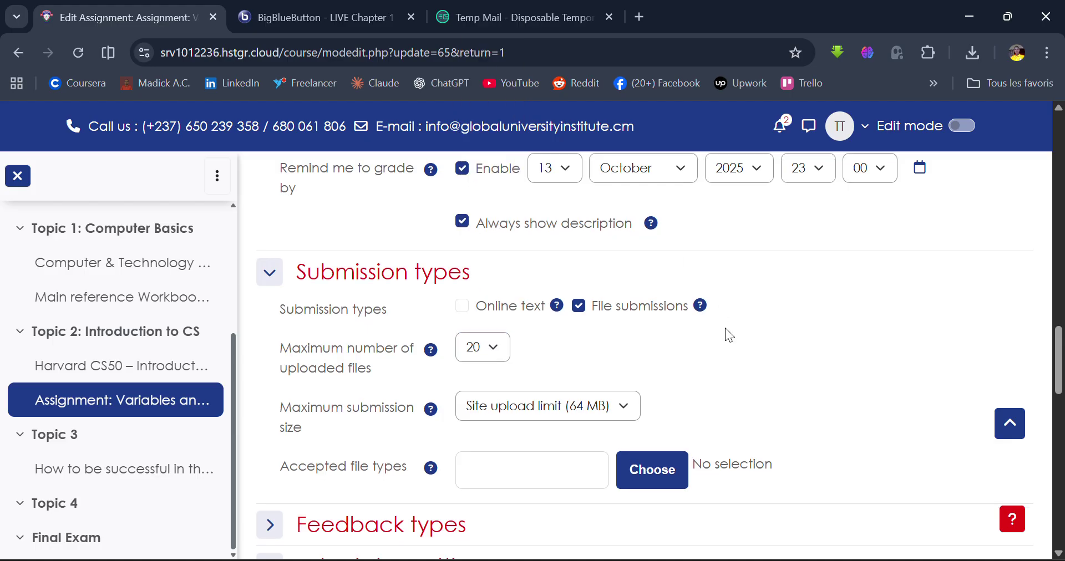
scroll(724, 328, "down", 2)
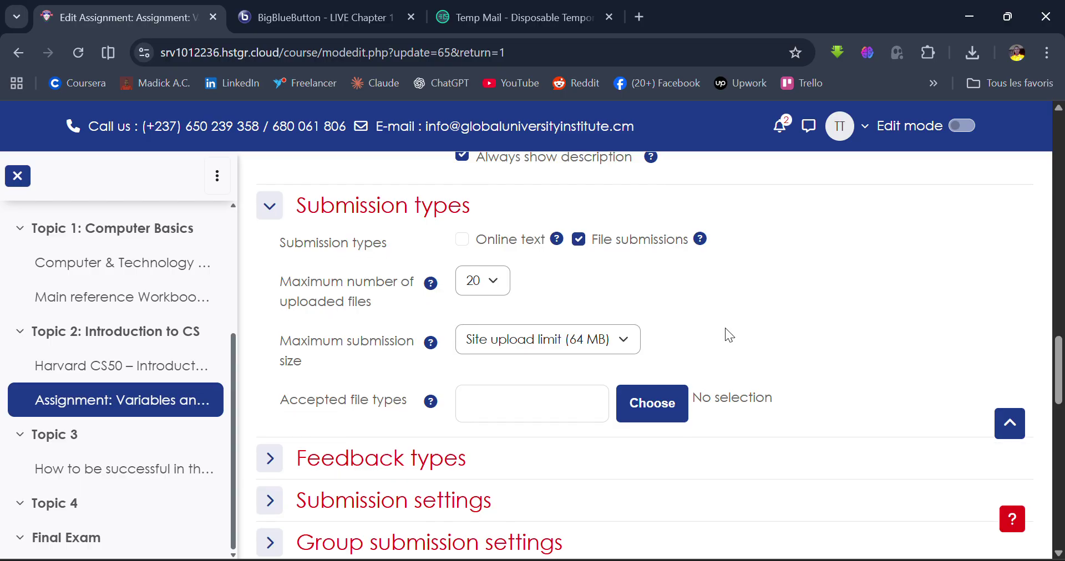
scroll(725, 328, "down", 1)
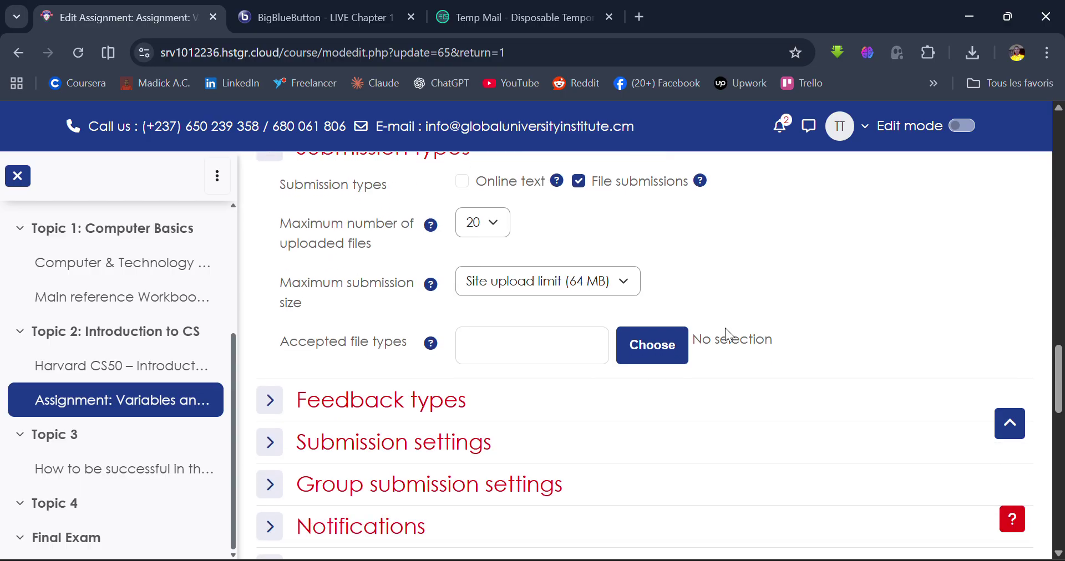
scroll(724, 328, "down", 5)
scroll(725, 328, "up", 6)
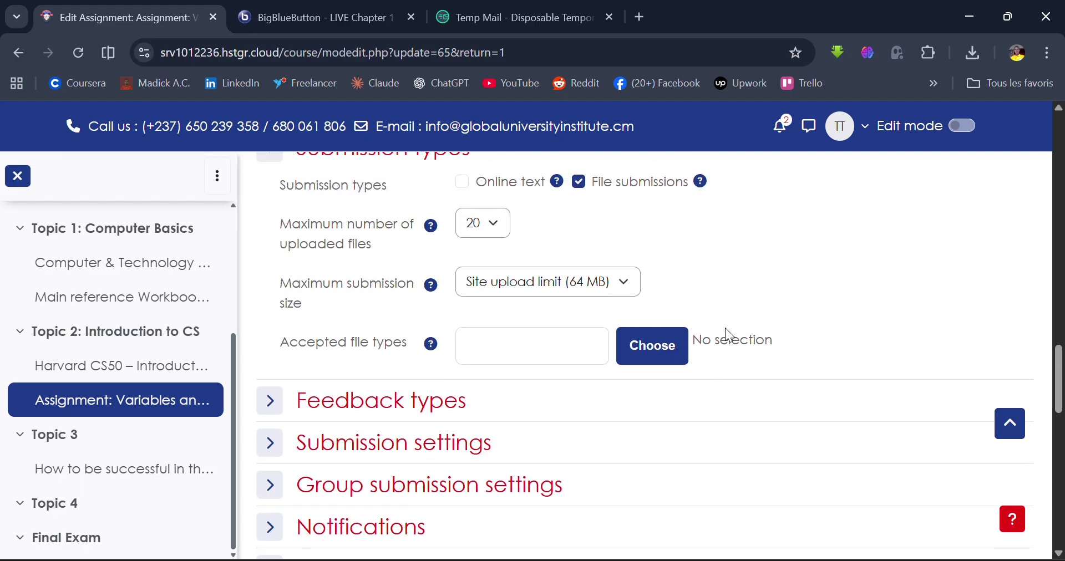
scroll(724, 328, "up", 1)
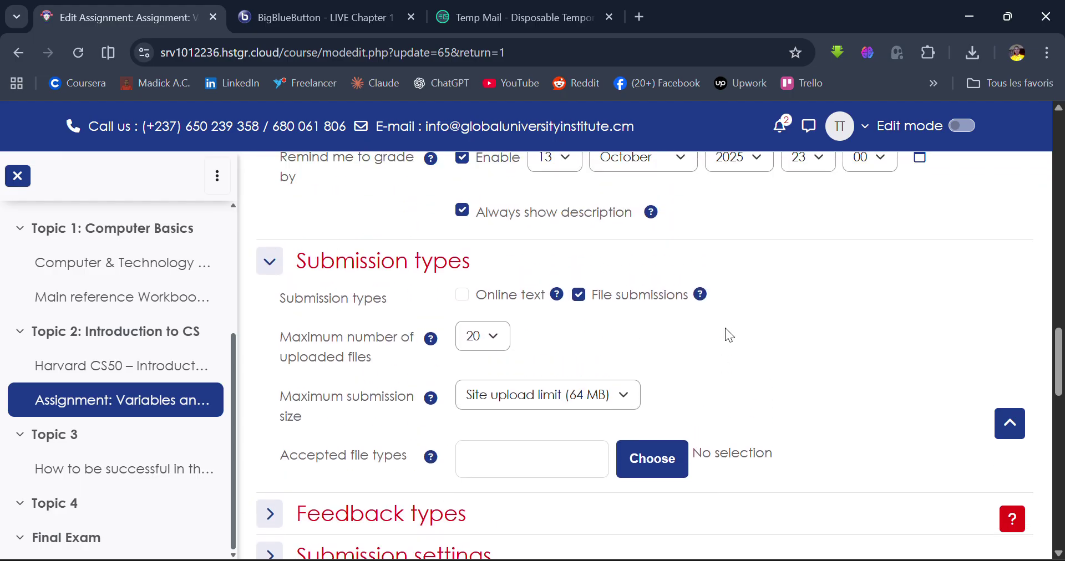
scroll(724, 328, "up", 3)
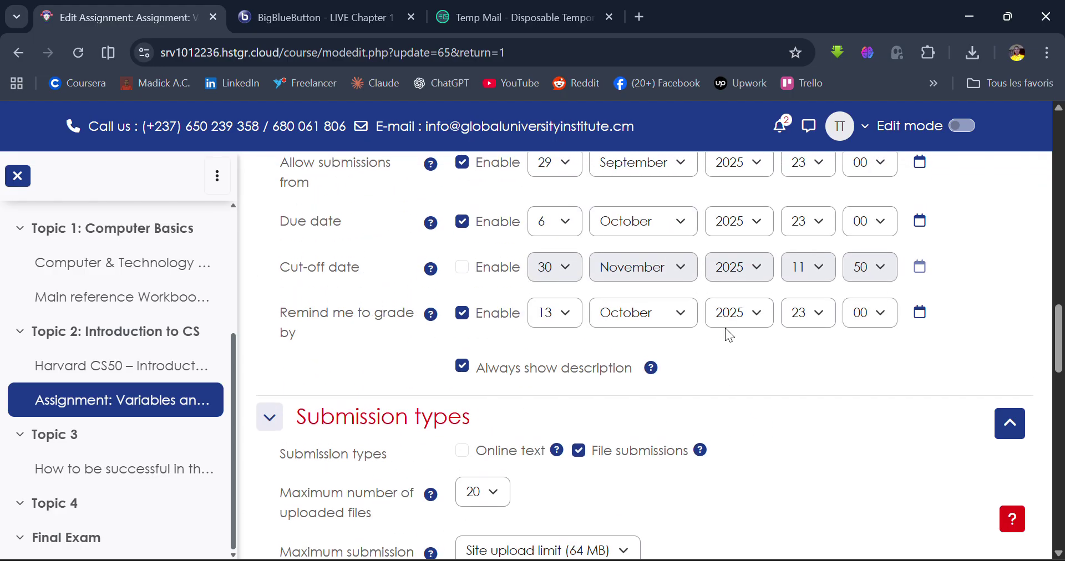
scroll(685, 498, "down", 2)
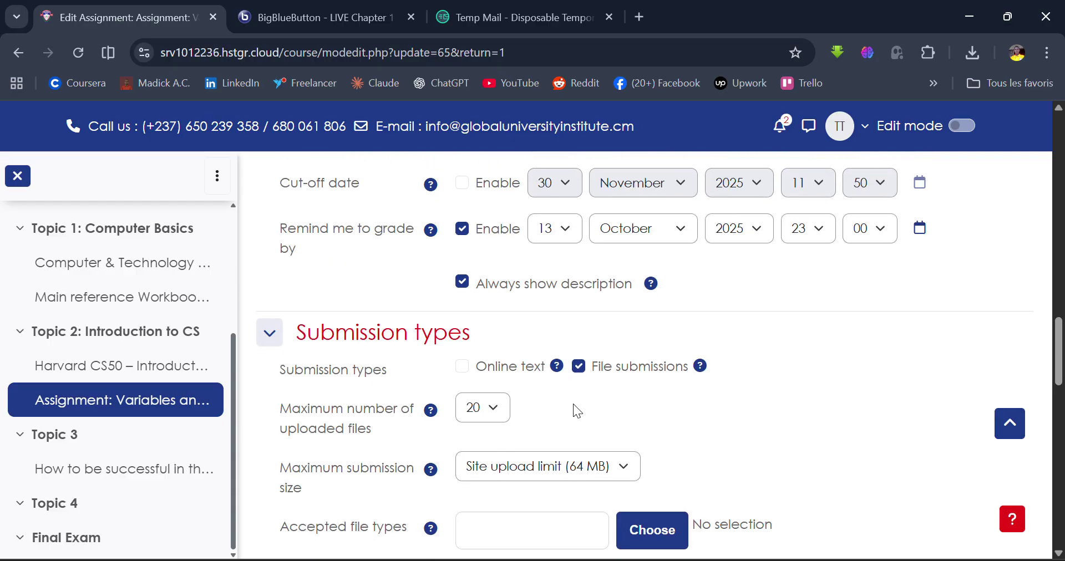
Enable online text submissions for the assignment and try switching its word limit on and off.
left_click(471, 367)
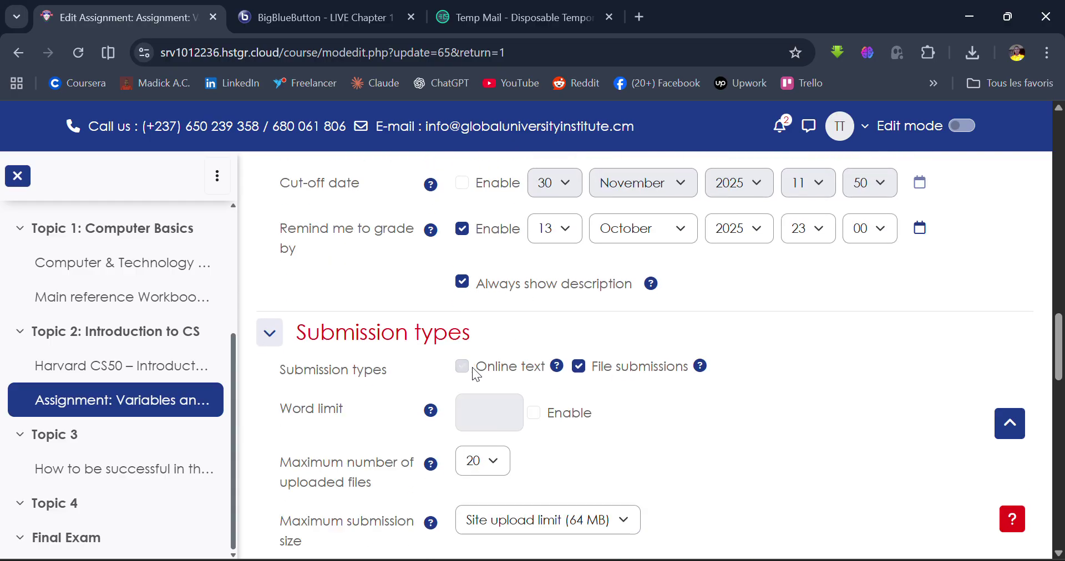
scroll(599, 398, "down", 1)
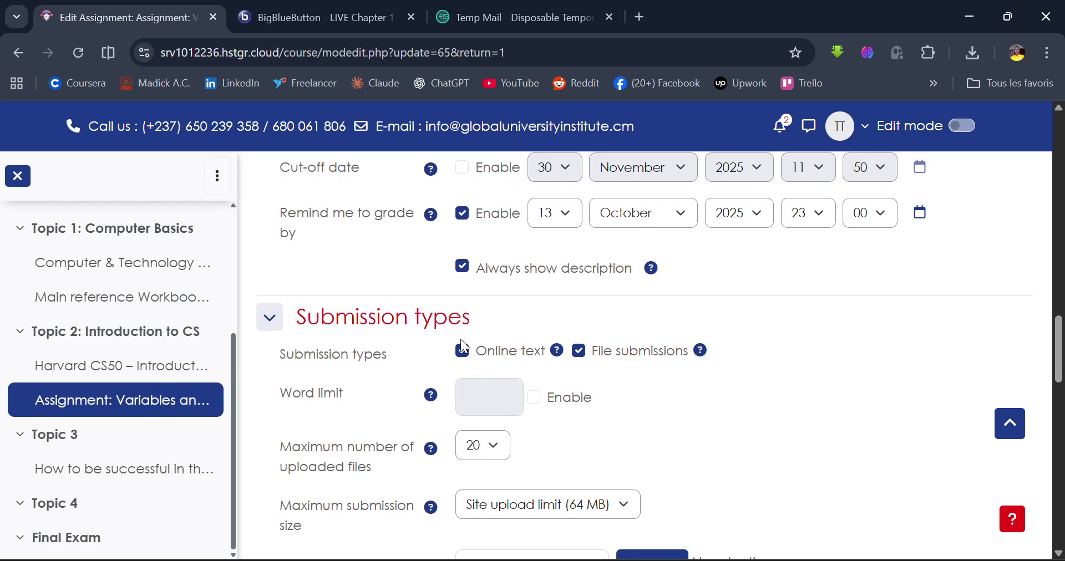
scroll(519, 388, "down", 1)
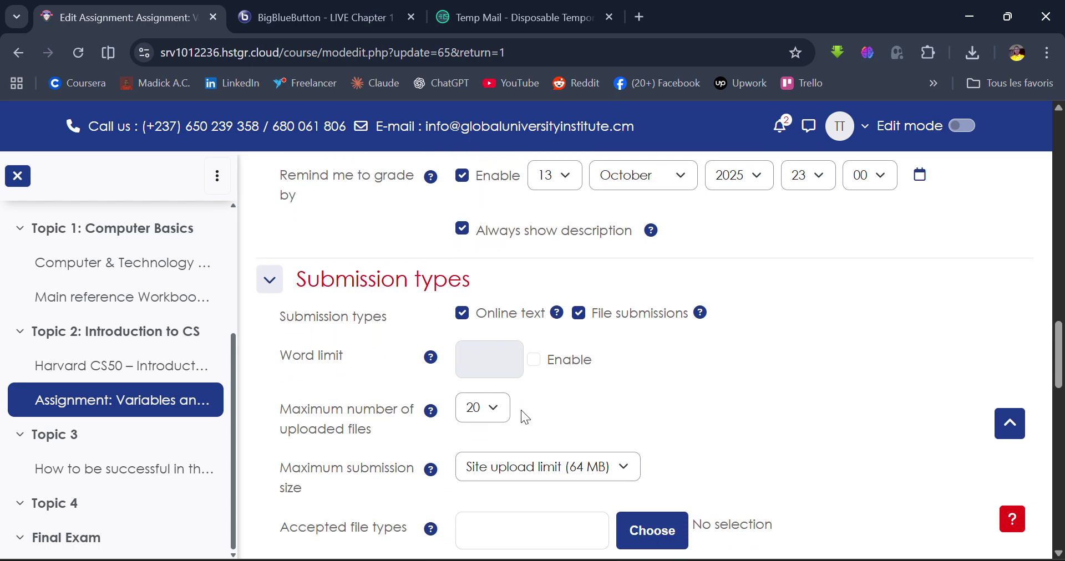
left_click(533, 365)
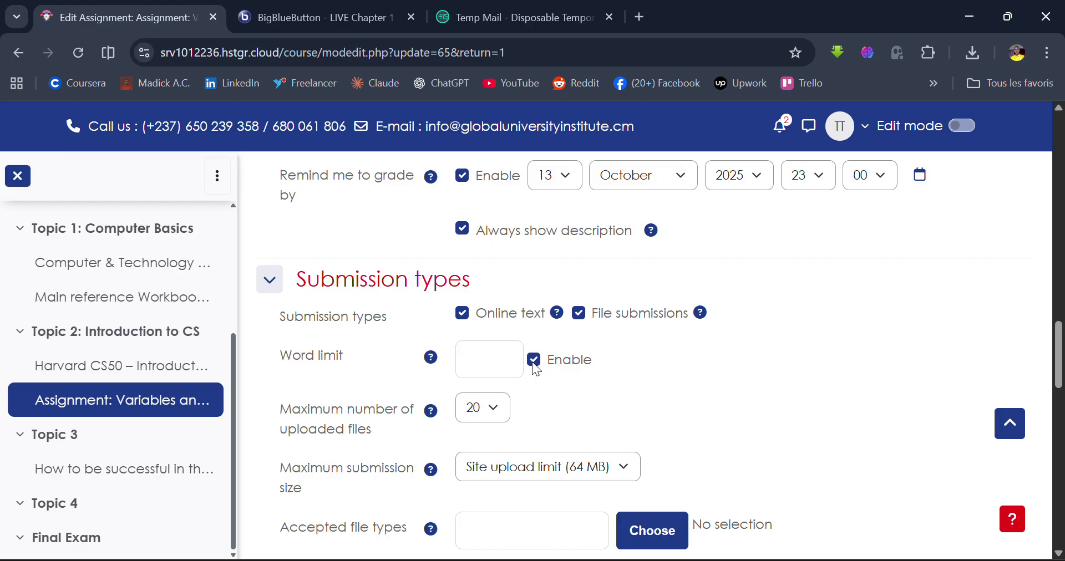
left_click(534, 362)
Look over the remaining settings sections and expand Grade to examine its type, maximum grade and grading method.
scroll(684, 411, "down", 7)
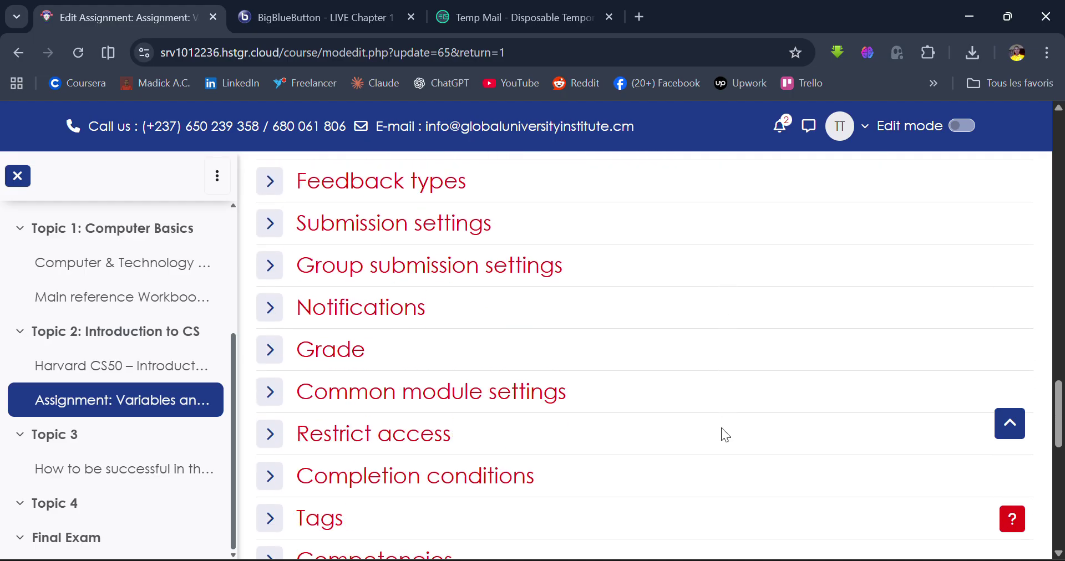
scroll(721, 433, "down", 1)
scroll(721, 433, "up", 2)
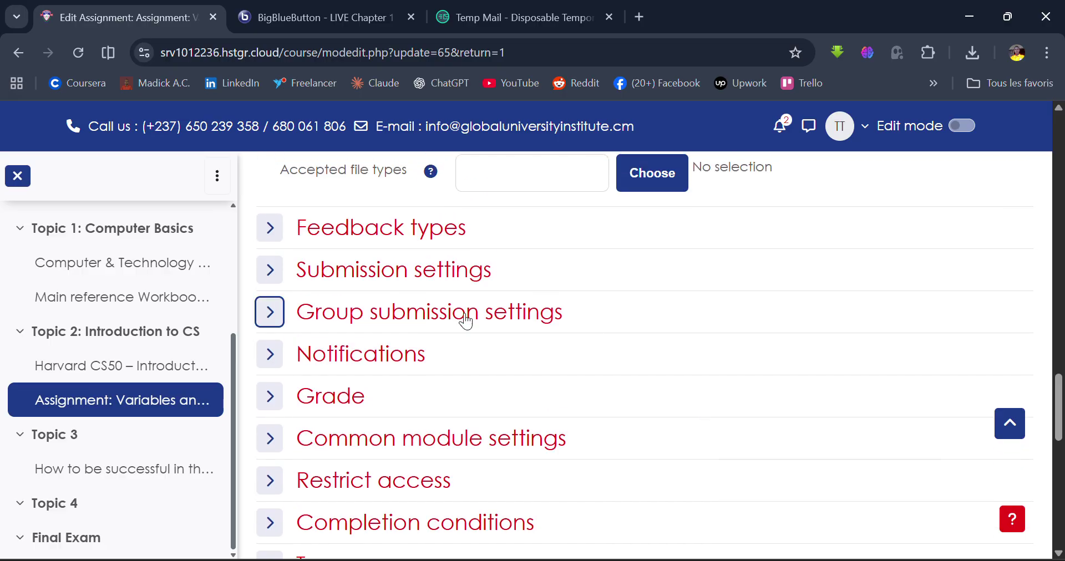
left_click(269, 396)
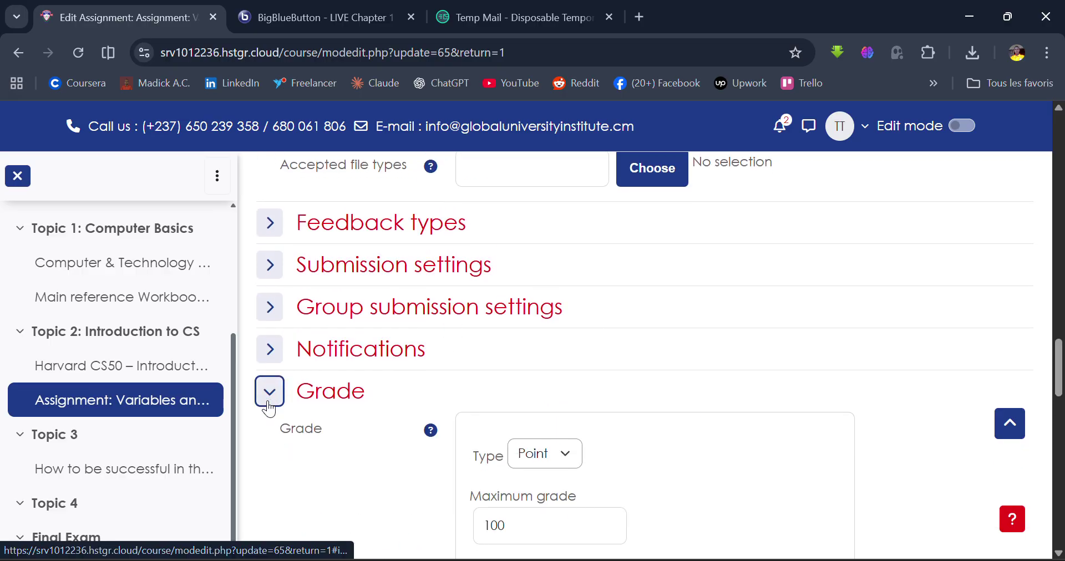
scroll(458, 349, "down", 2)
scroll(577, 373, "down", 1)
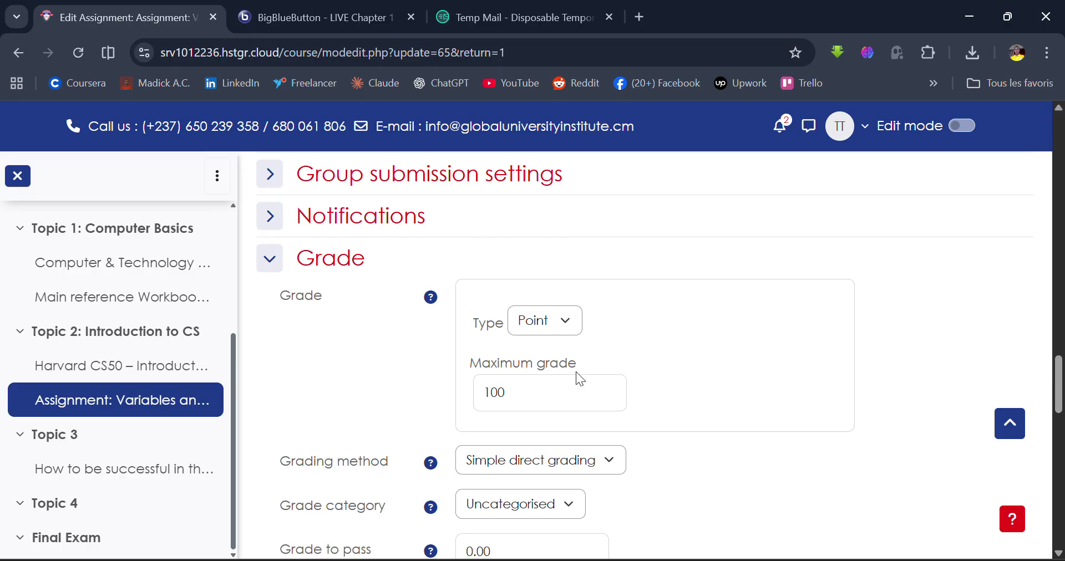
Review the assignment's grading options, including grade category, grade to pass and anonymous submissions, and collapse the Grade section.
scroll(576, 371, "down", 1)
scroll(575, 372, "down", 4)
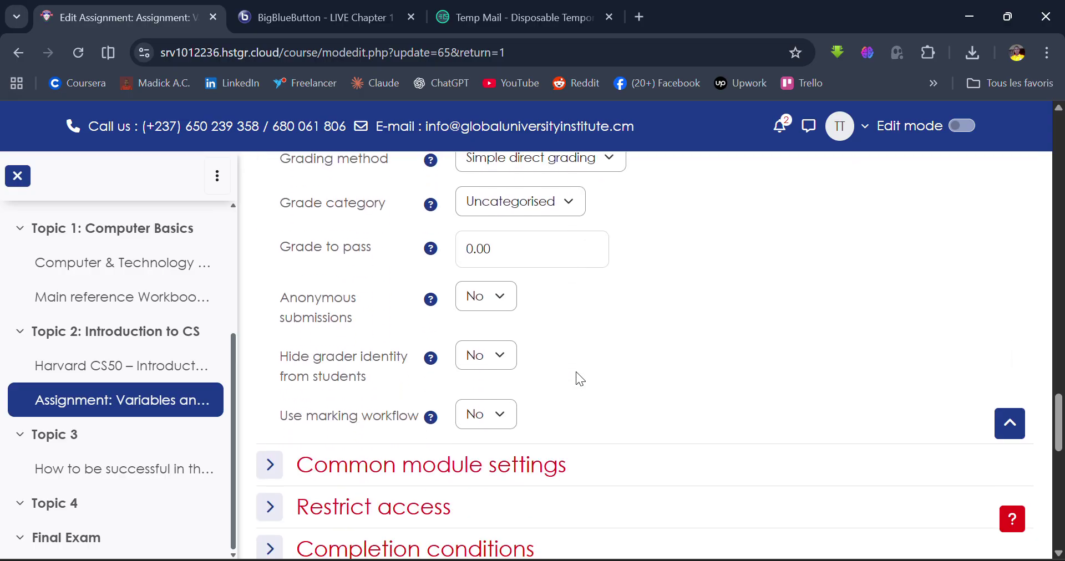
scroll(576, 372, "up", 4)
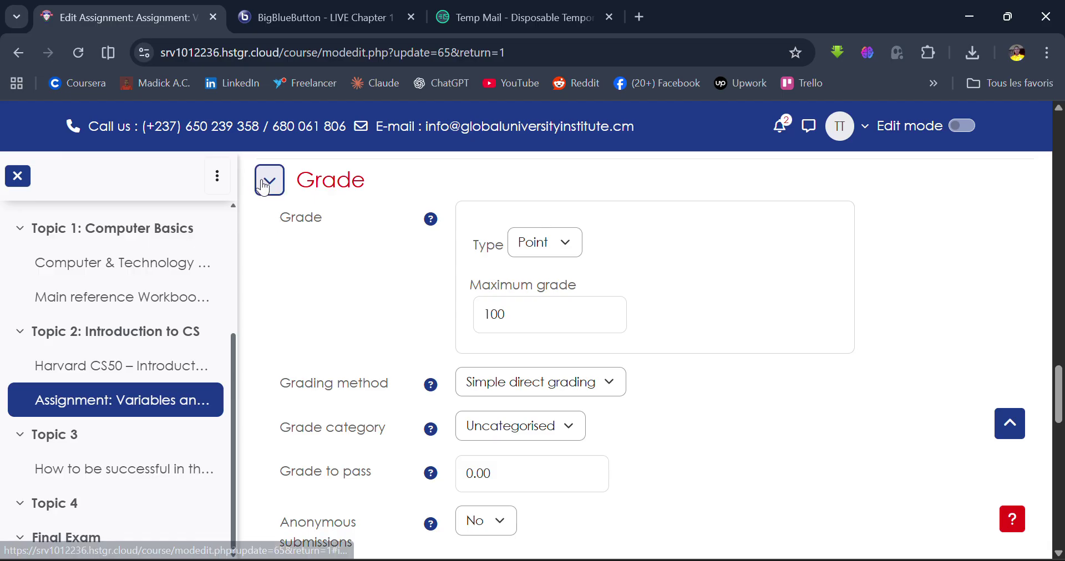
left_click(264, 187)
scroll(502, 364, "down", 3)
Leave the assignment settings without saving and return to the Variables and Data Types in Python assignment page.
scroll(501, 364, "up", 10)
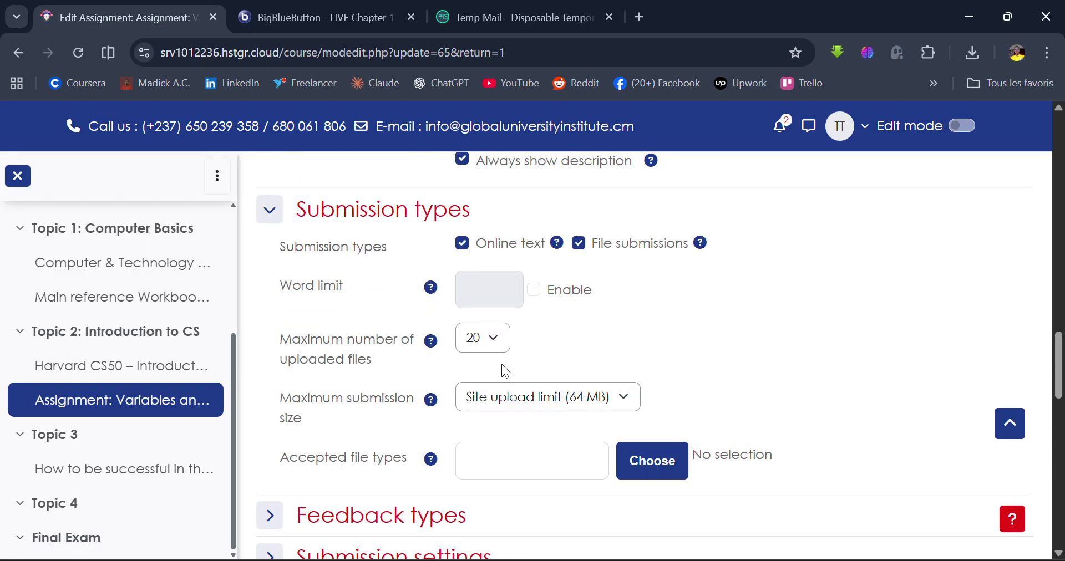
scroll(502, 364, "up", 15)
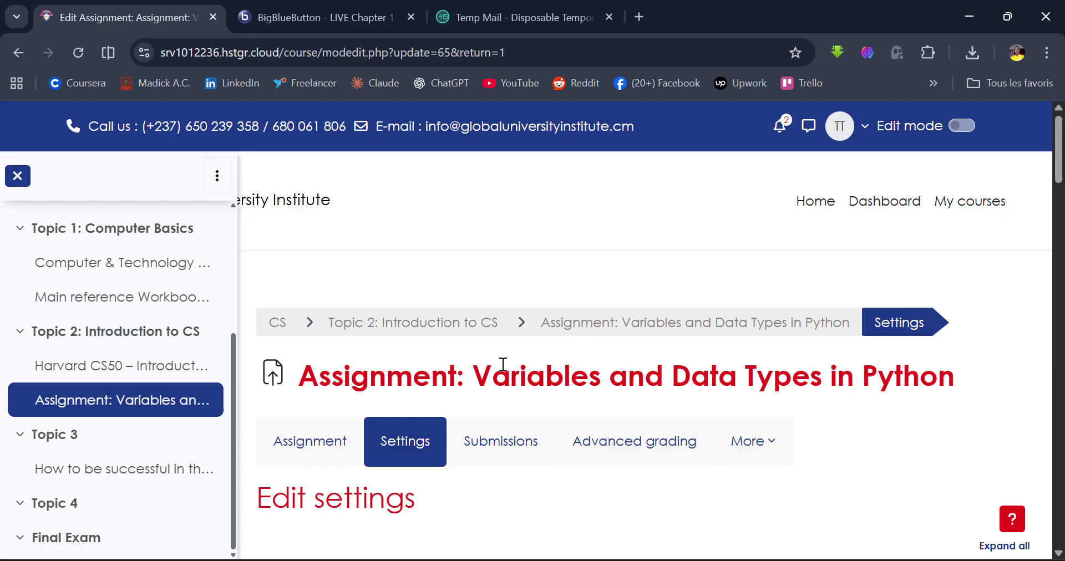
left_click(646, 321)
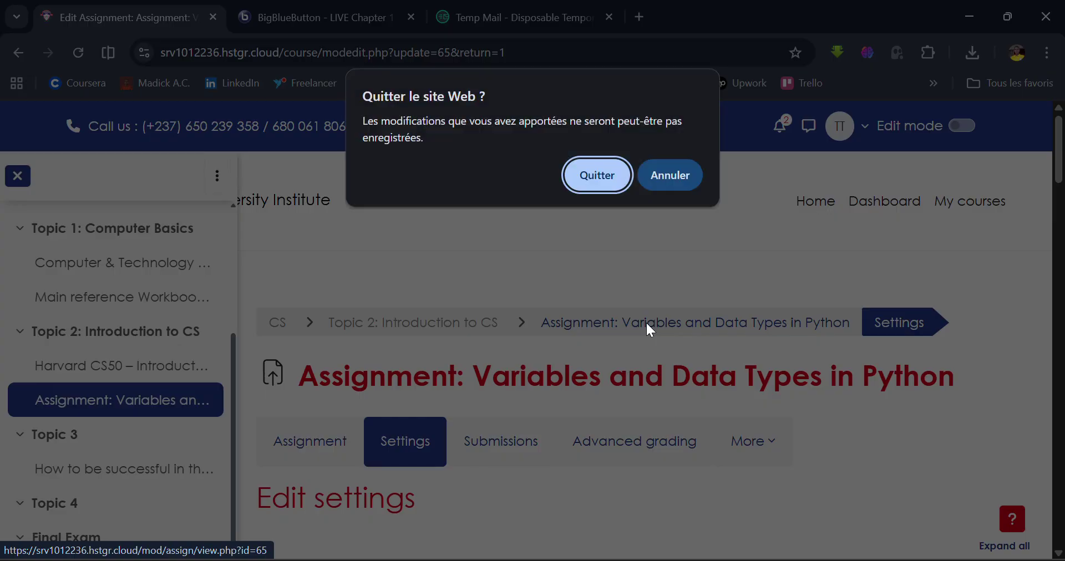
left_click(595, 175)
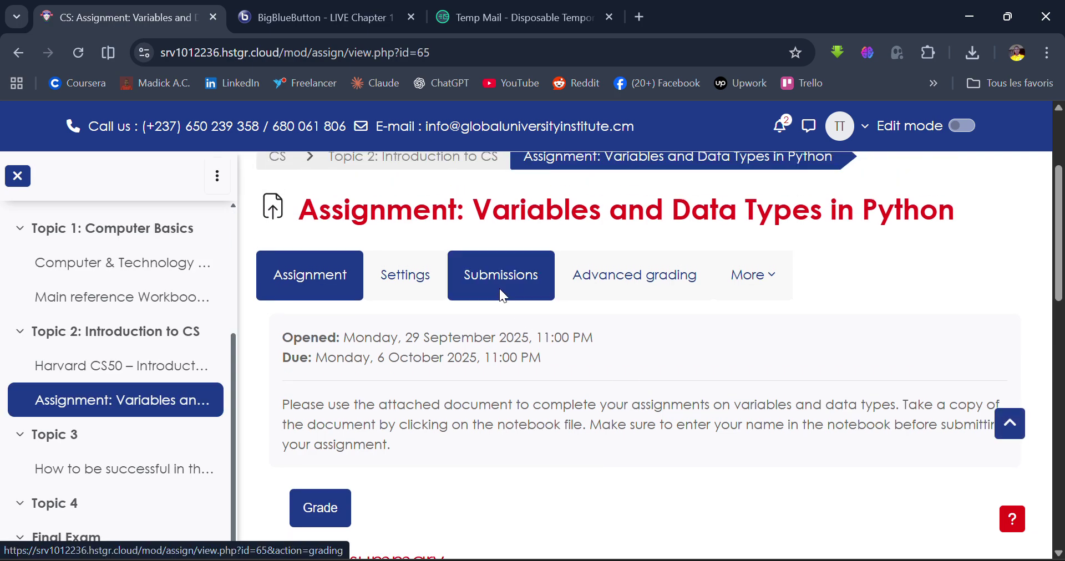
Check the assignment's submissions list and return to the assignment overview to look over its details.
left_click(499, 291)
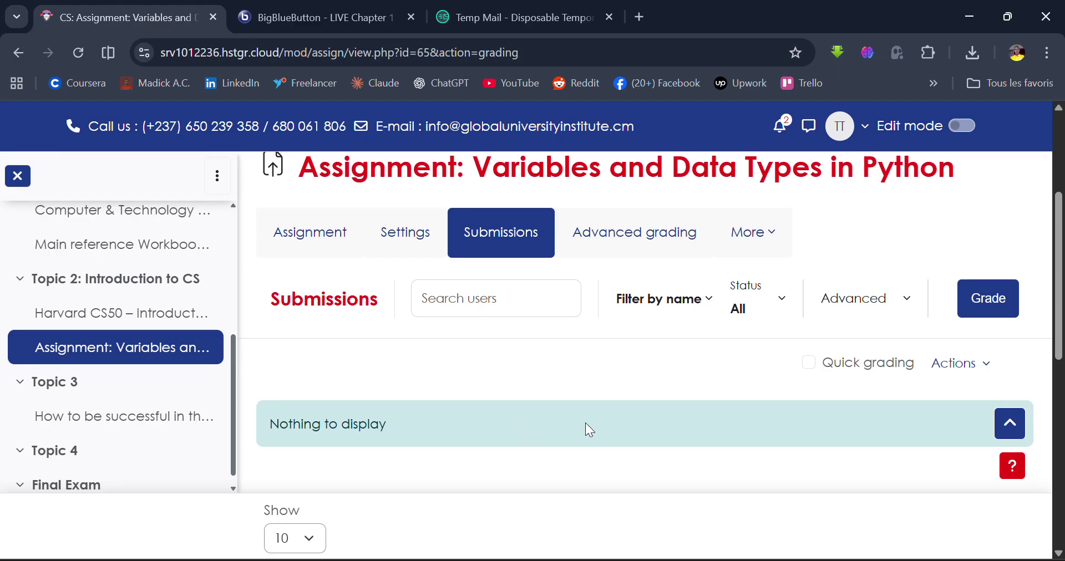
left_click(326, 253)
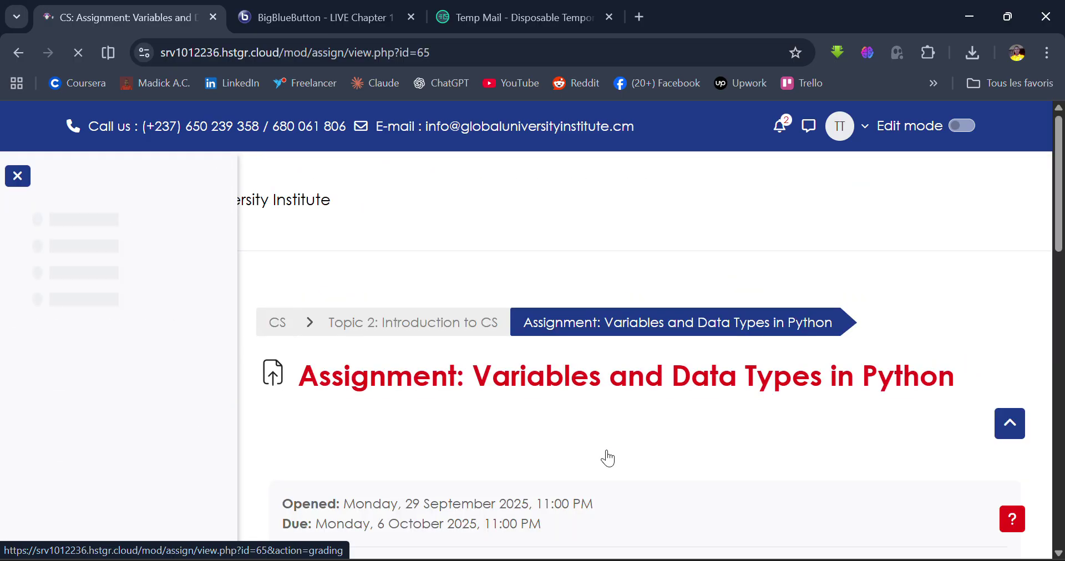
scroll(608, 451, "down", 8)
scroll(606, 450, "up", 5)
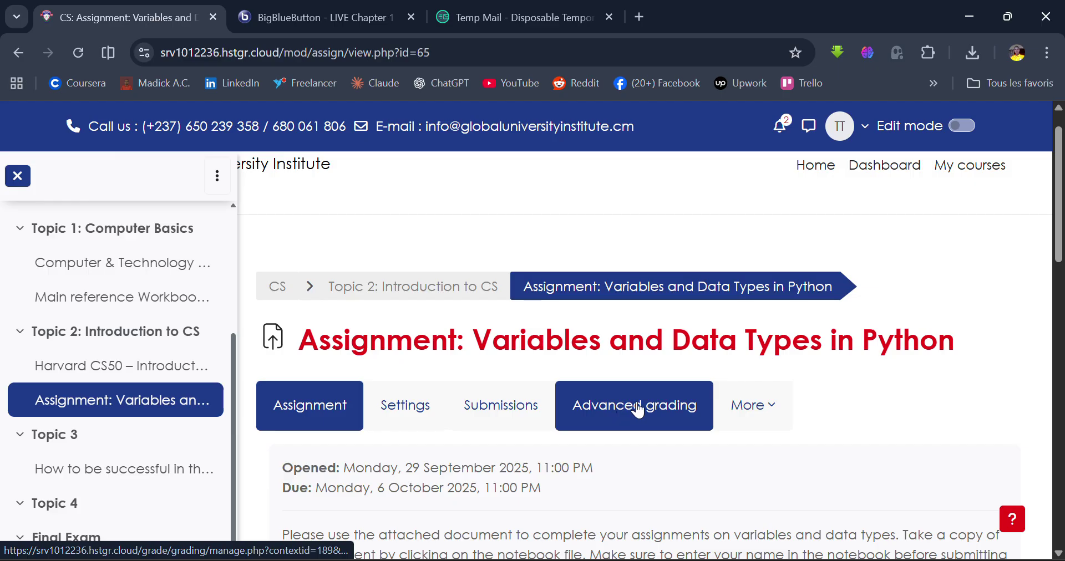
scroll(693, 431, "down", 2)
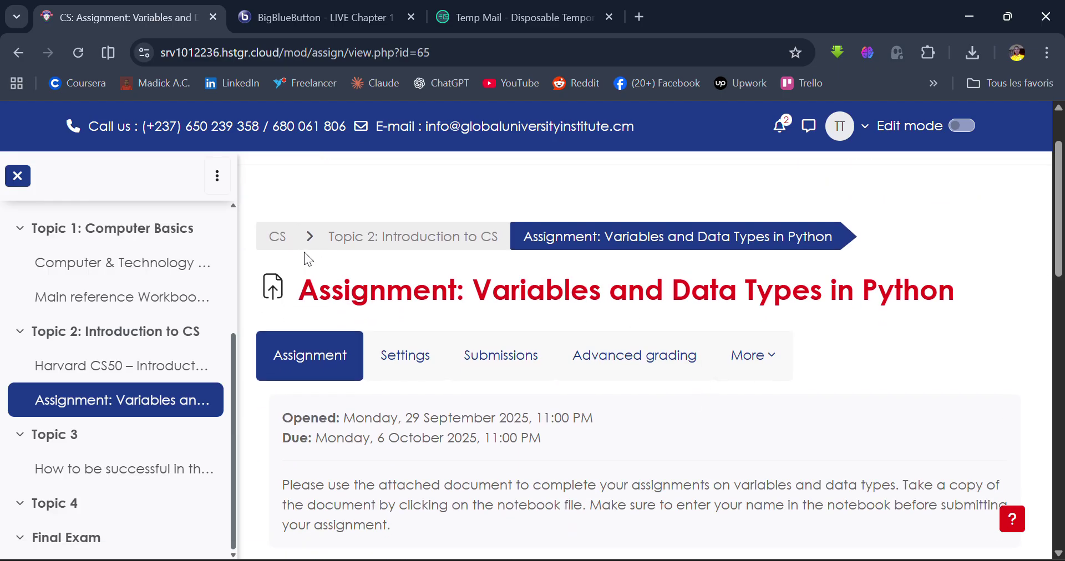
Return to the Computer Science course and open the How to be successful in this course book under Topic 3.
left_click(279, 237)
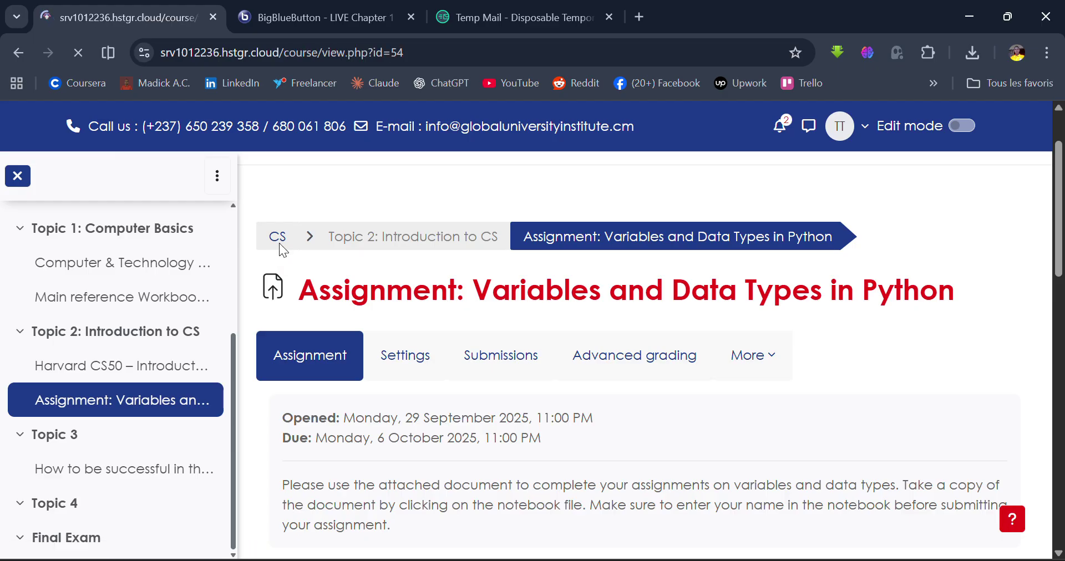
scroll(458, 426, "down", 10)
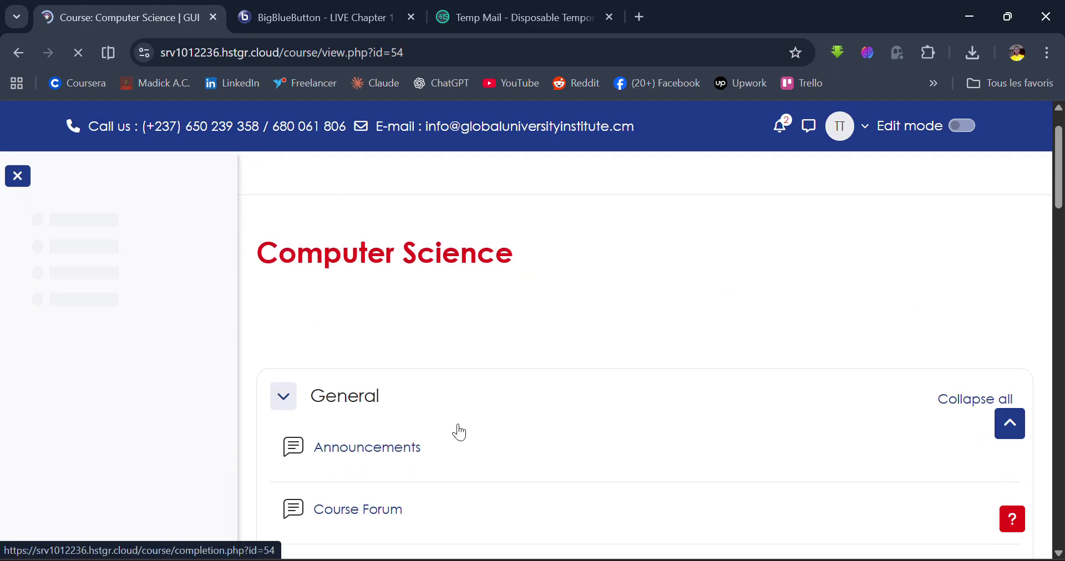
scroll(458, 428, "down", 8)
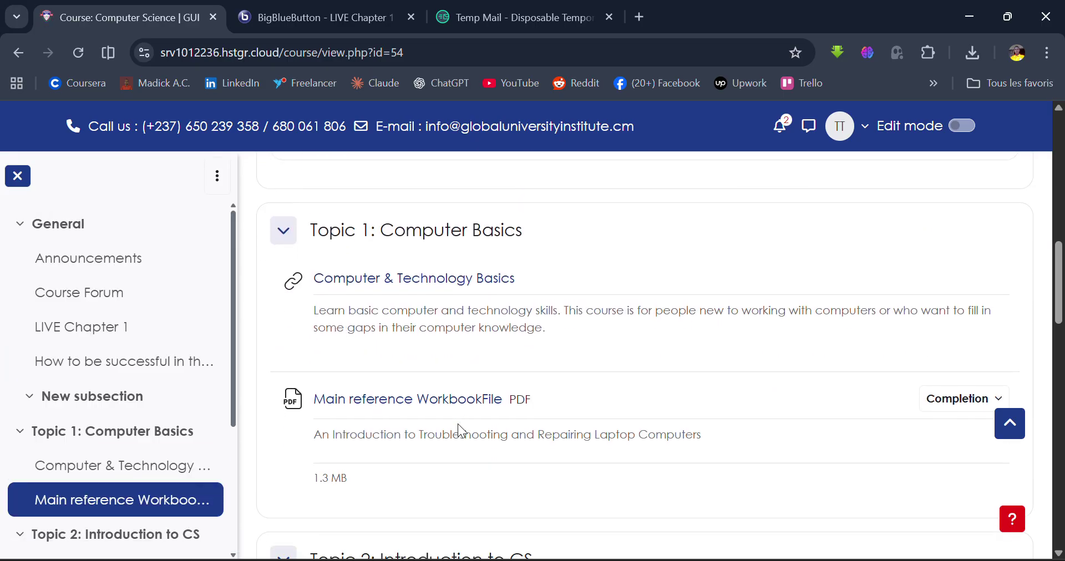
scroll(459, 424, "down", 5)
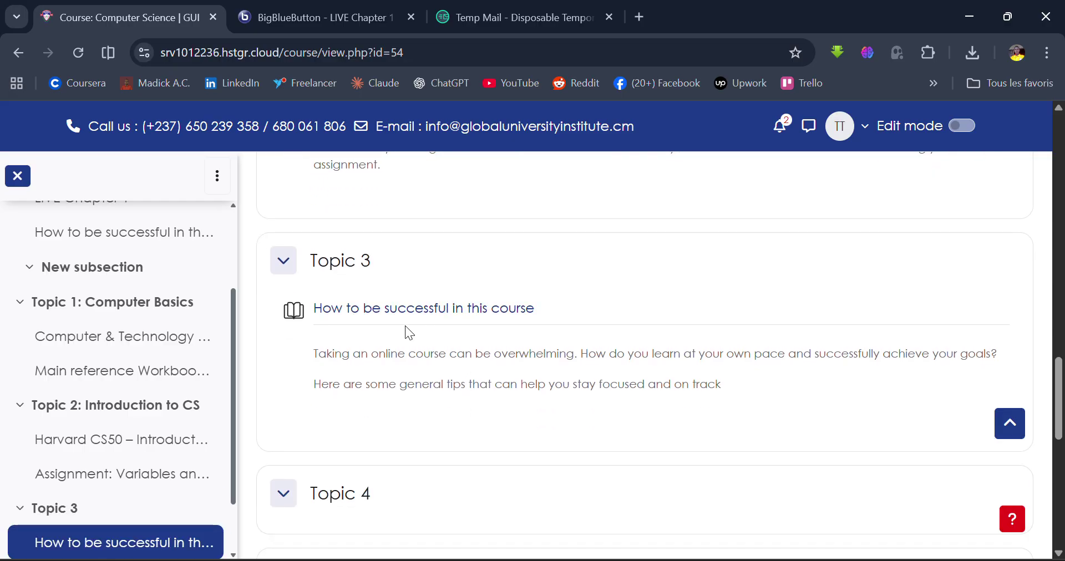
left_click(447, 316)
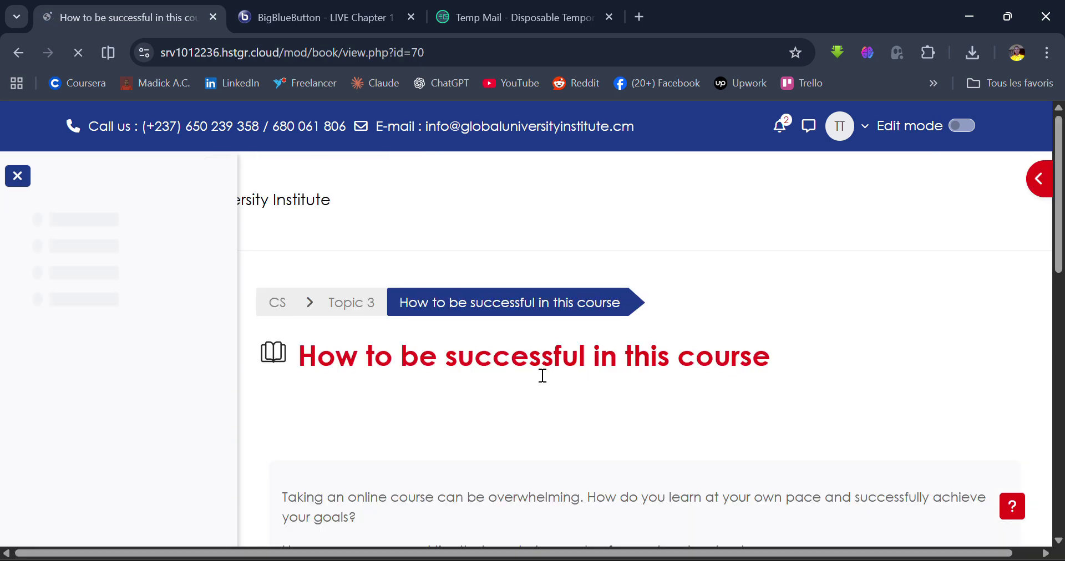
Read the book's chapter on setting daily goals for studying and look over its table of contents.
scroll(543, 373, "down", 4)
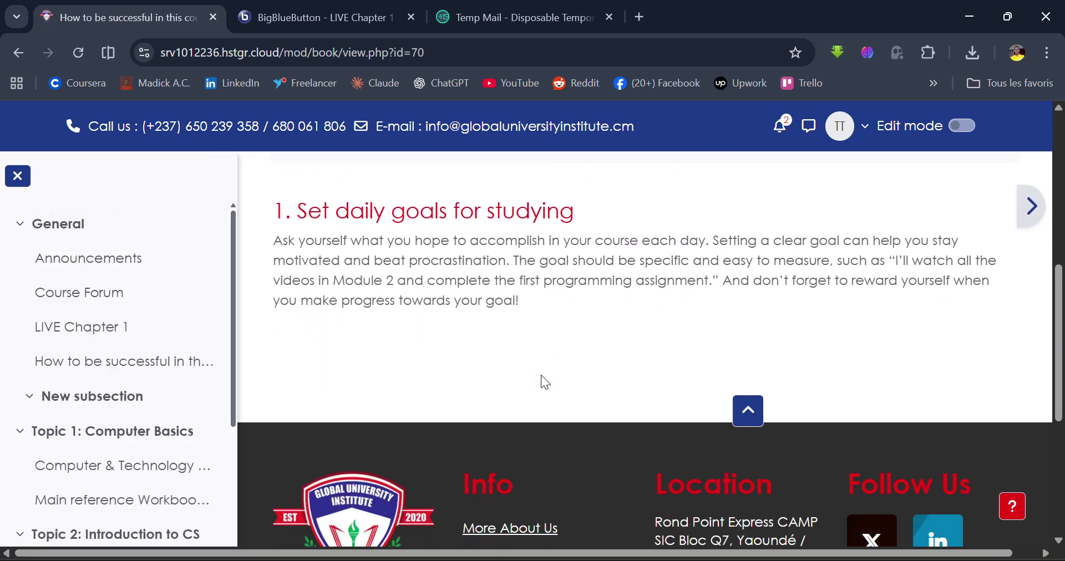
scroll(541, 375, "down", 1)
scroll(541, 375, "up", 1)
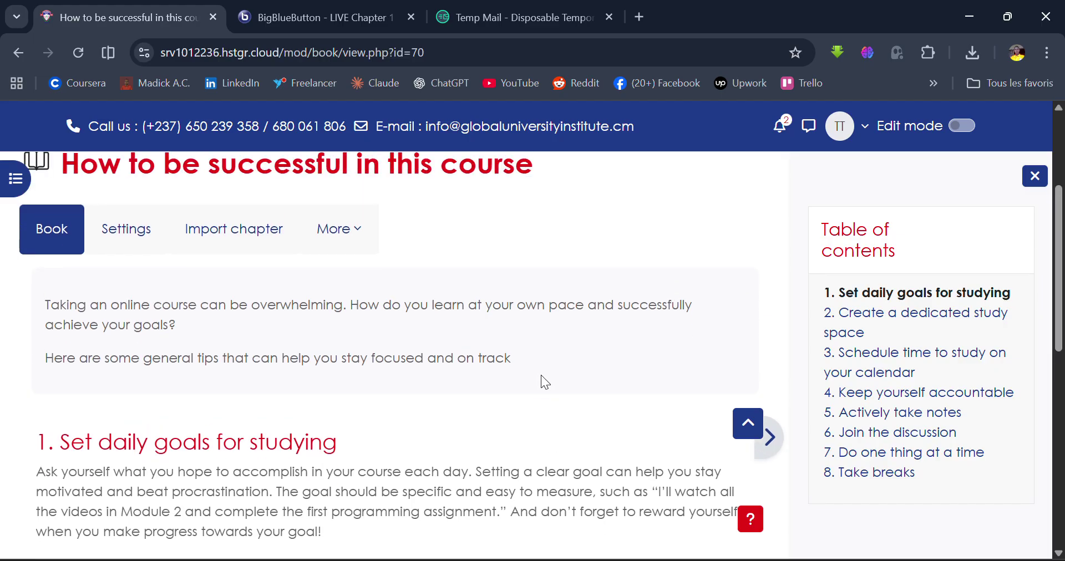
scroll(541, 375, "down", 1)
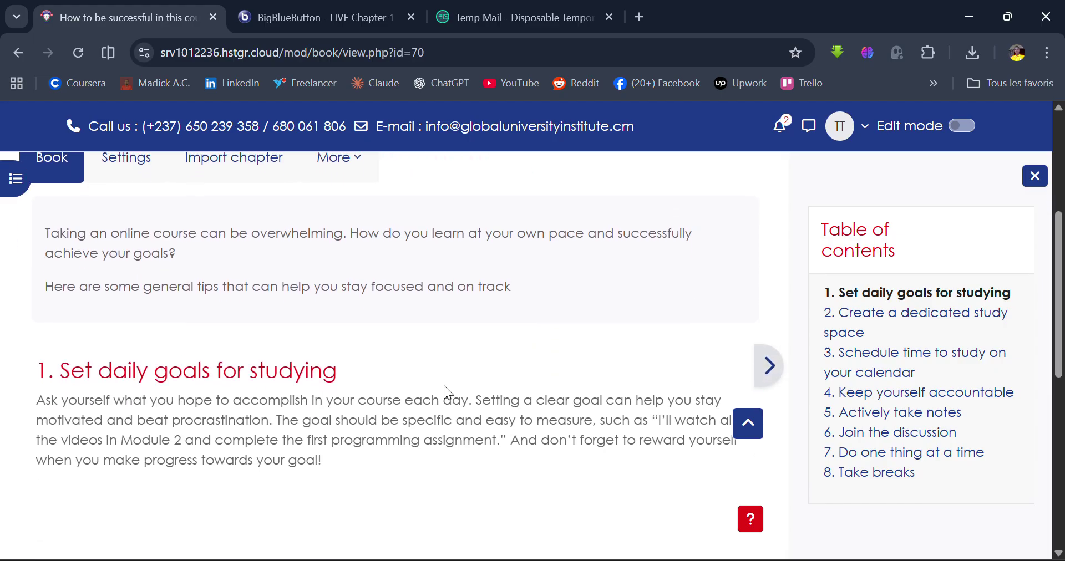
scroll(443, 385, "up", 1)
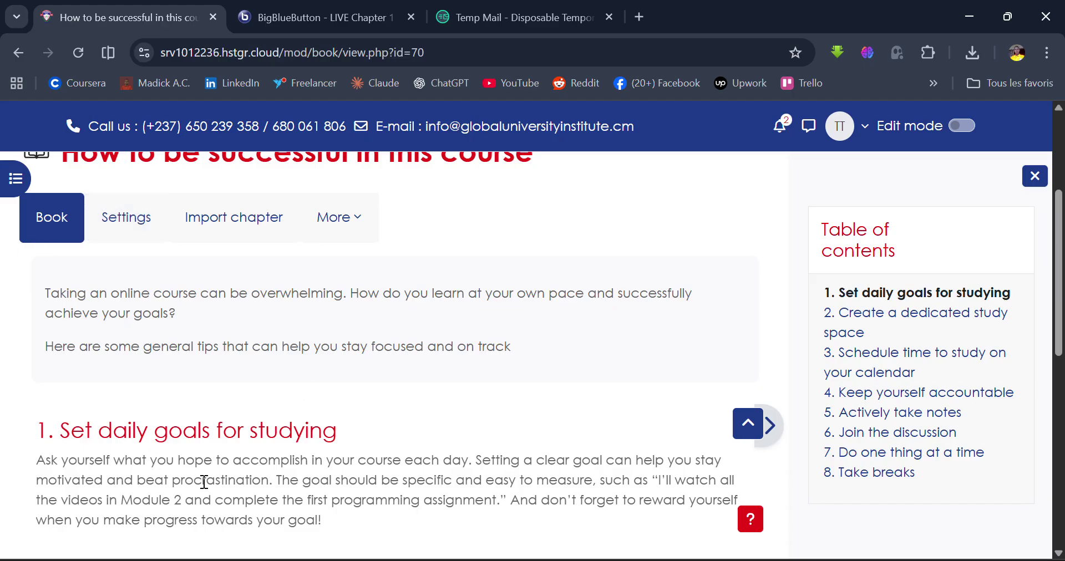
scroll(204, 482, "down", 1)
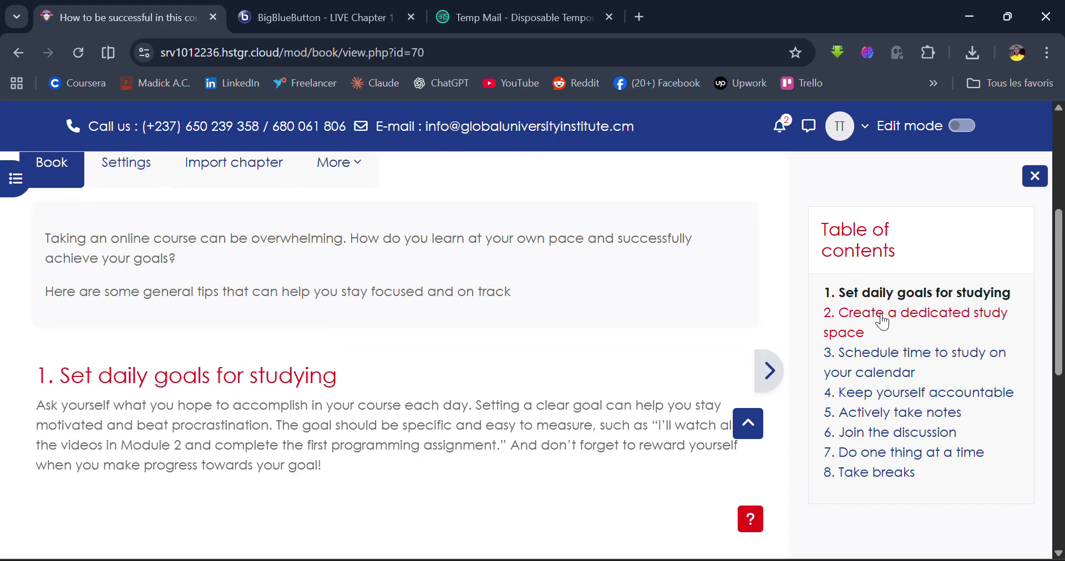
Page forward through the book to view the chapters on a dedicated study space and scheduling study time.
left_click(776, 373)
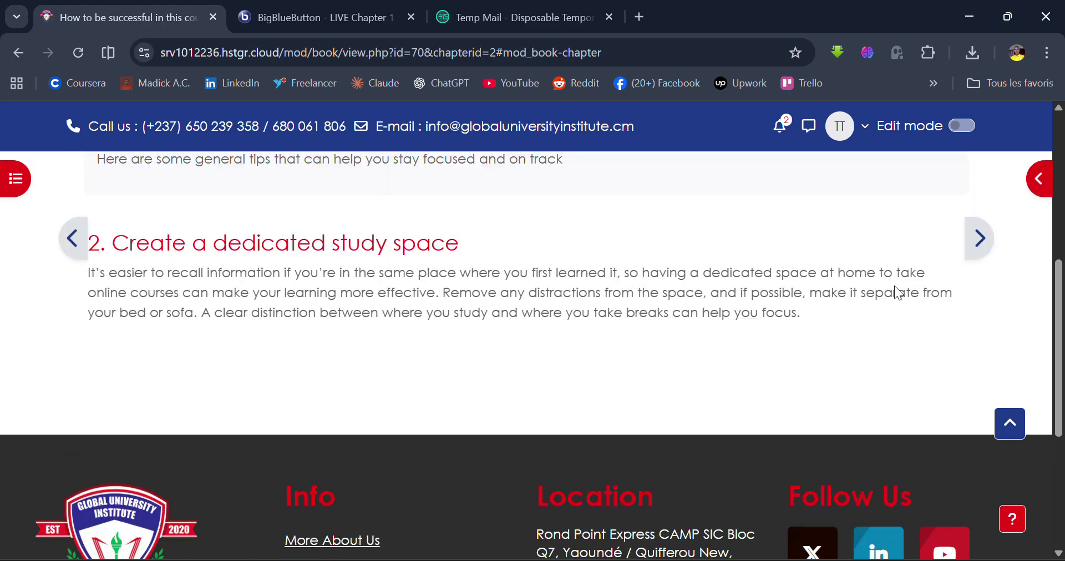
scroll(993, 327, "up", 2)
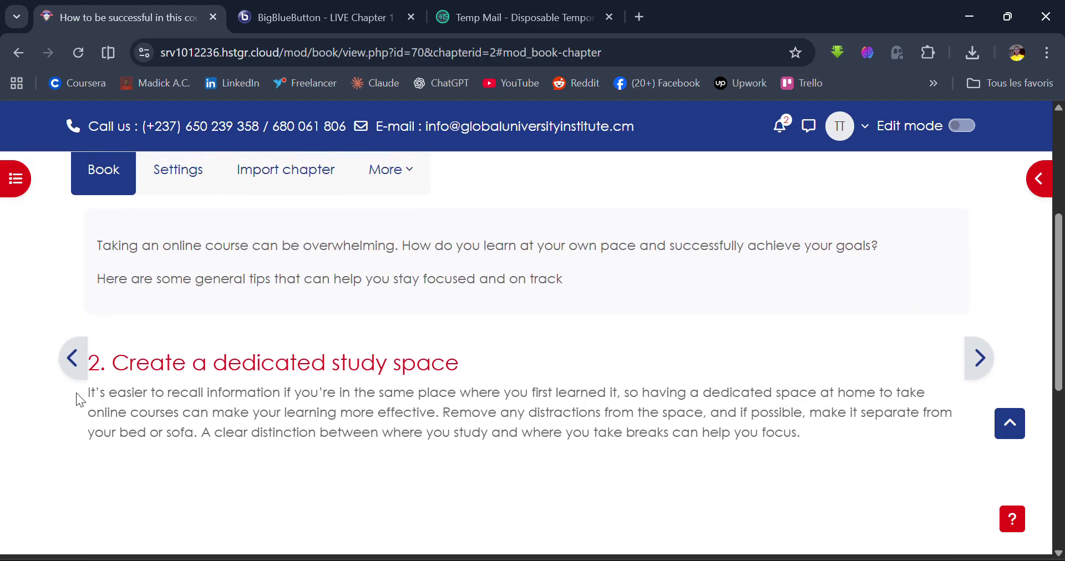
left_click(981, 362)
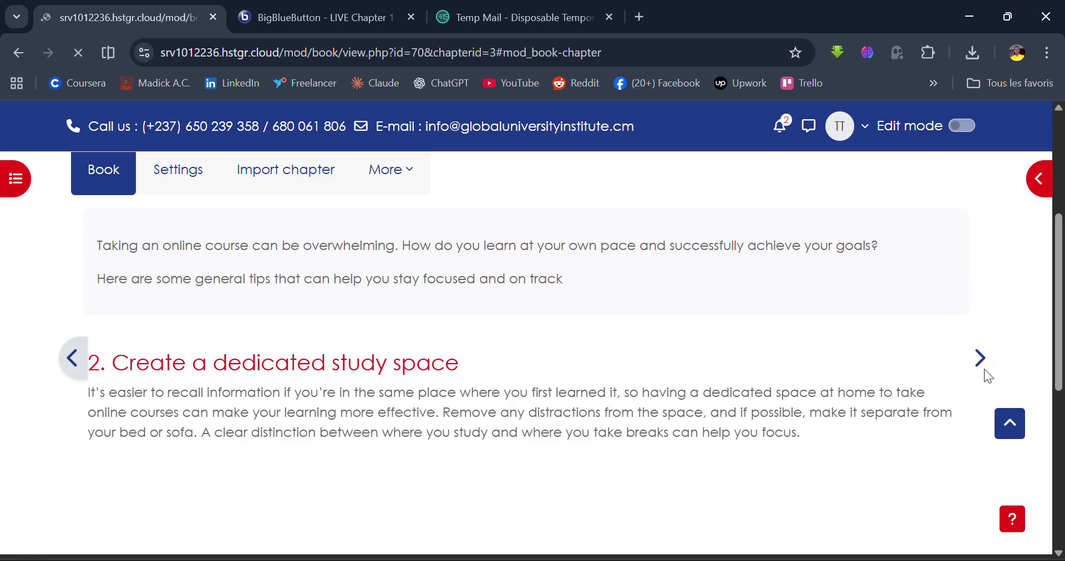
left_click(1006, 425)
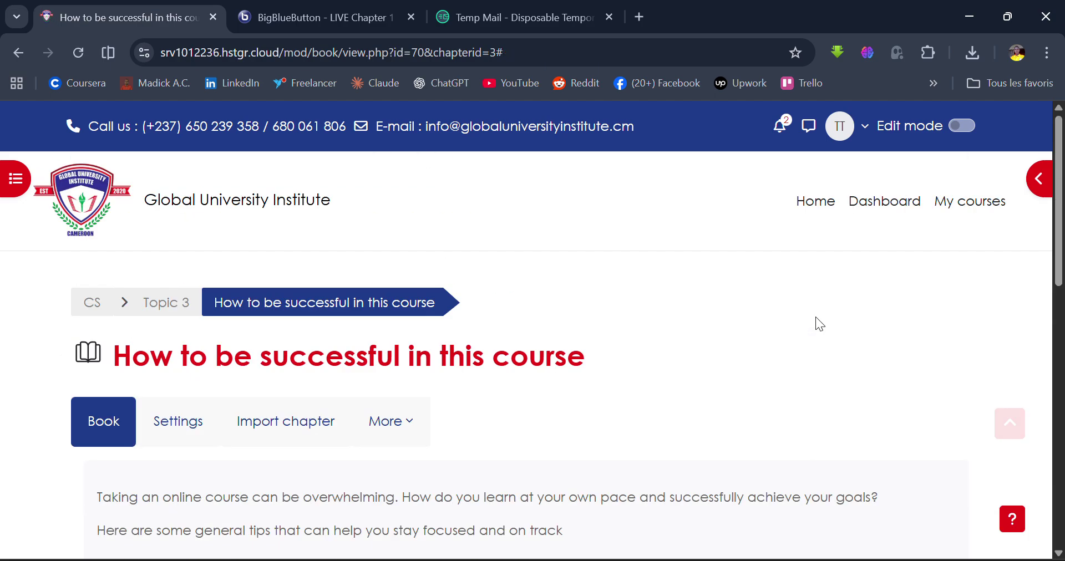
scroll(815, 319, "down", 5)
scroll(815, 319, "up", 2)
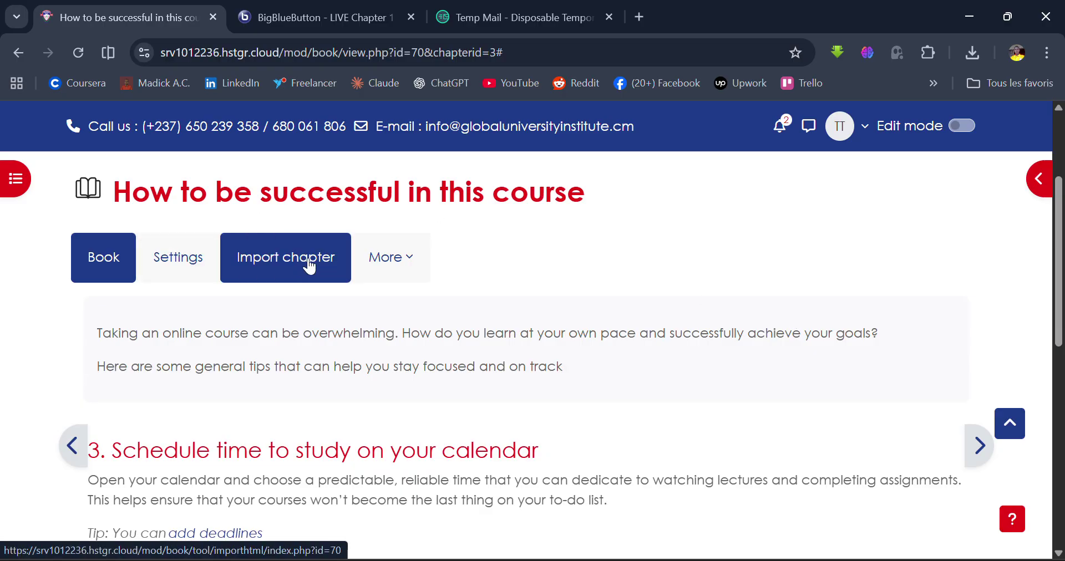
Open the book's chapter import form and examine its import type choices and Zip file upload area.
left_click(342, 263)
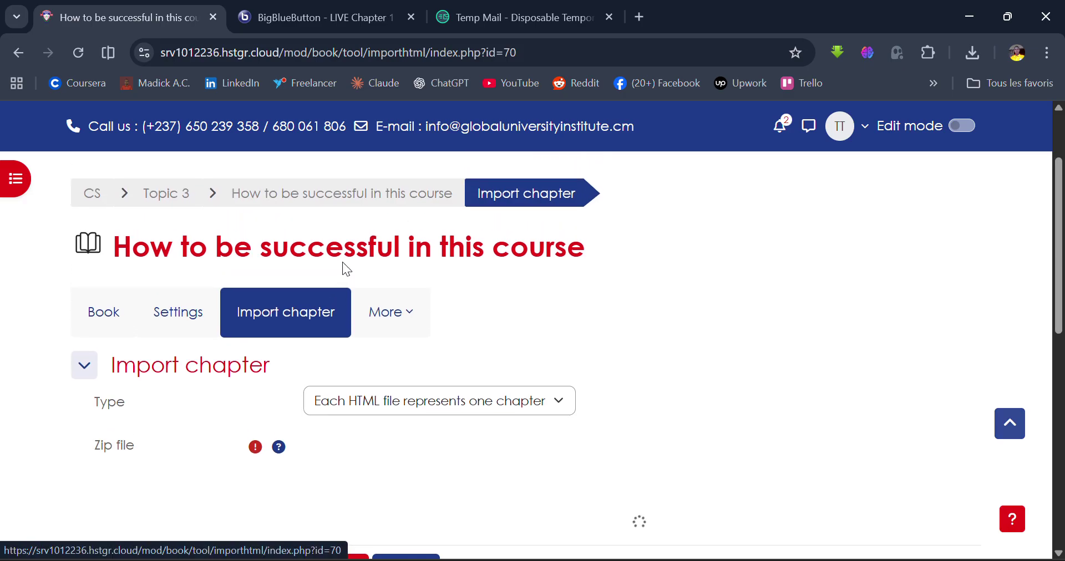
scroll(342, 265, "down", 3)
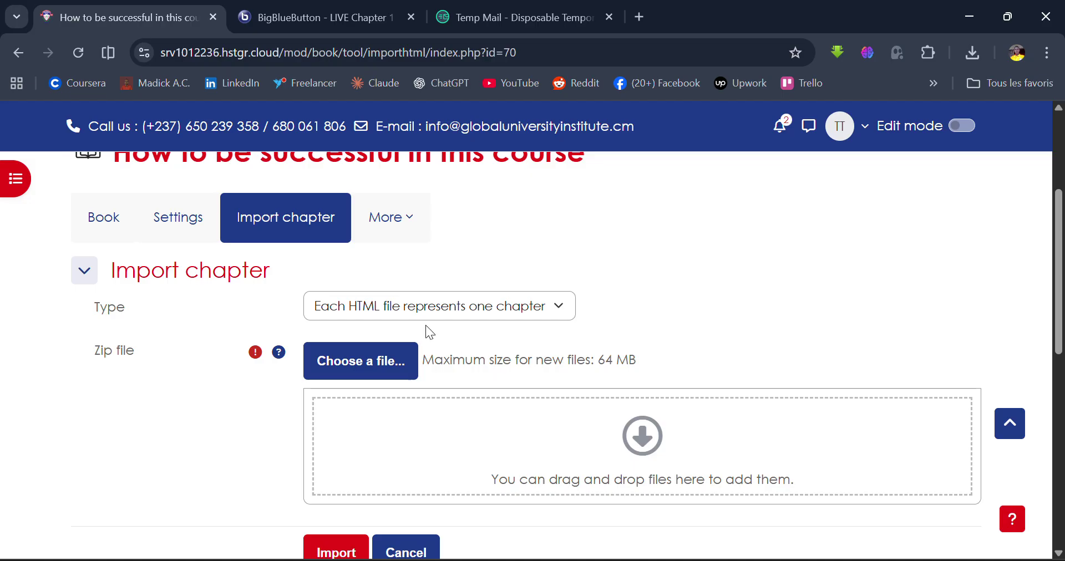
left_click(376, 307)
scroll(471, 261, "up", 2)
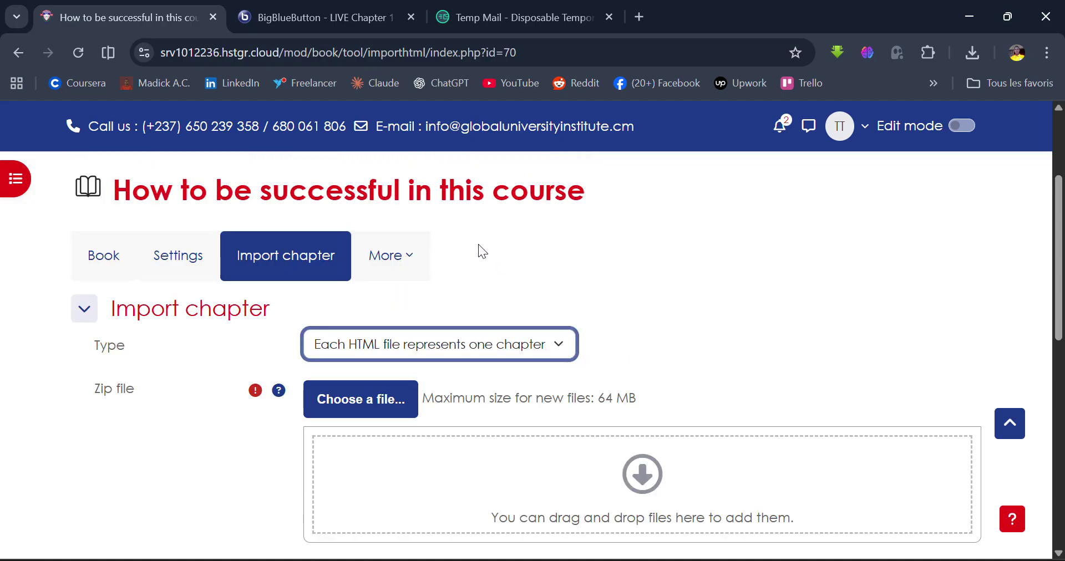
scroll(479, 246, "up", 3)
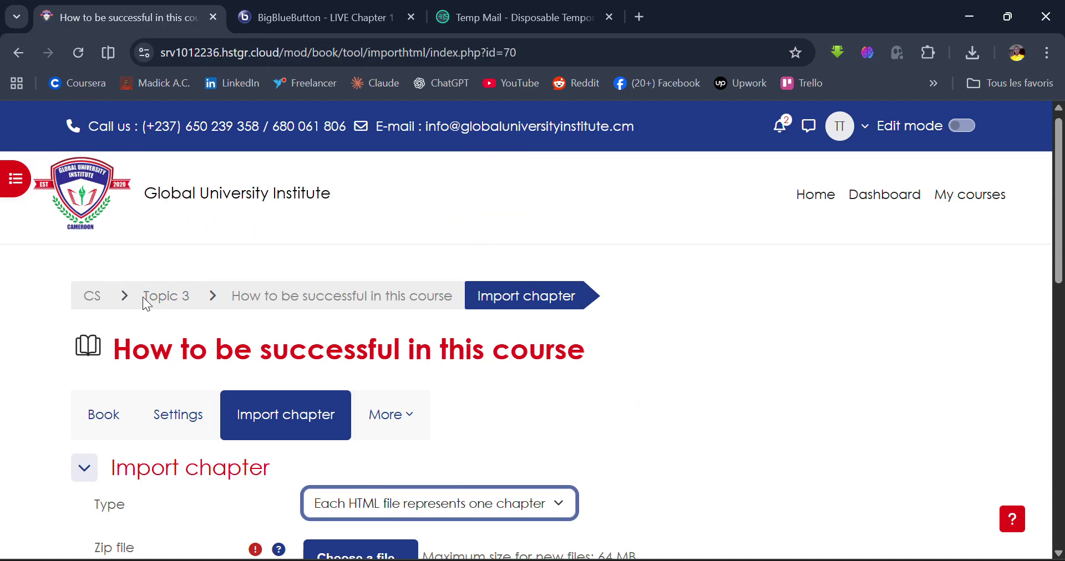
Go back to the Computer Science course page and review the General section, New subsection and Topic 1: Computer Basics.
left_click(114, 302)
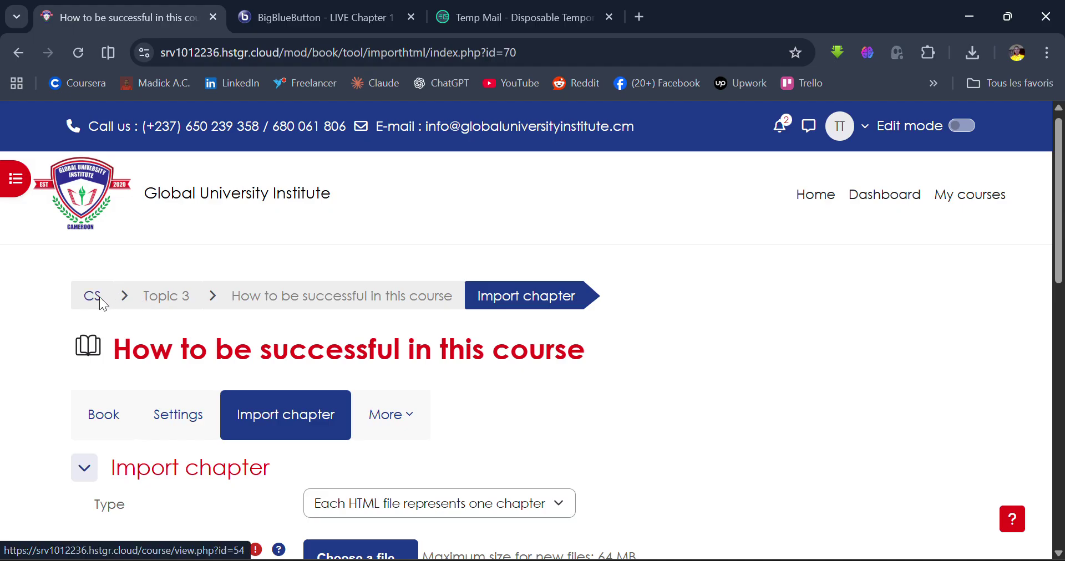
left_click(98, 297)
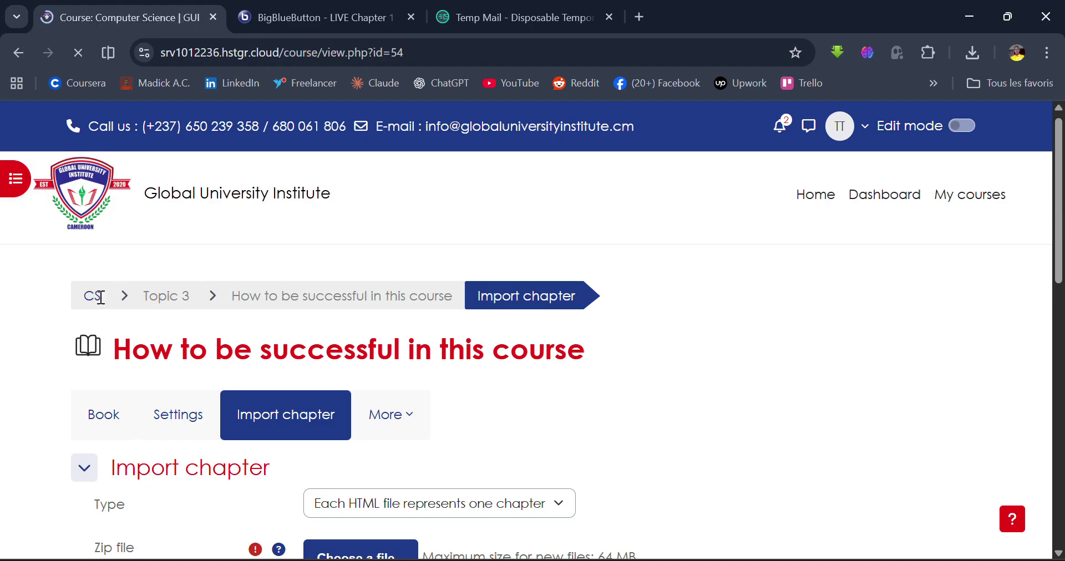
scroll(103, 434, "down", 5)
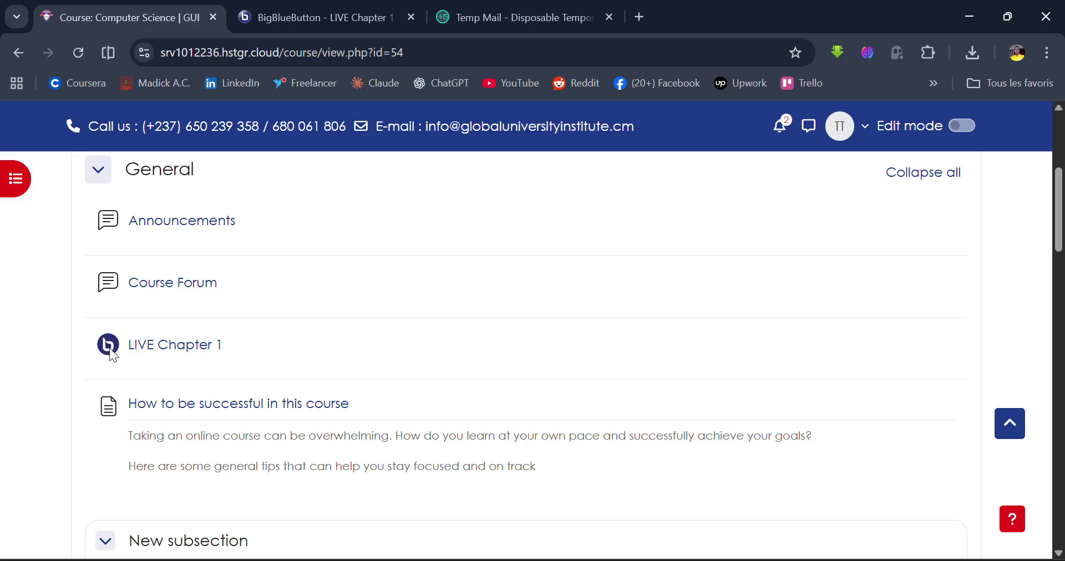
scroll(188, 433, "down", 1)
scroll(187, 431, "down", 1)
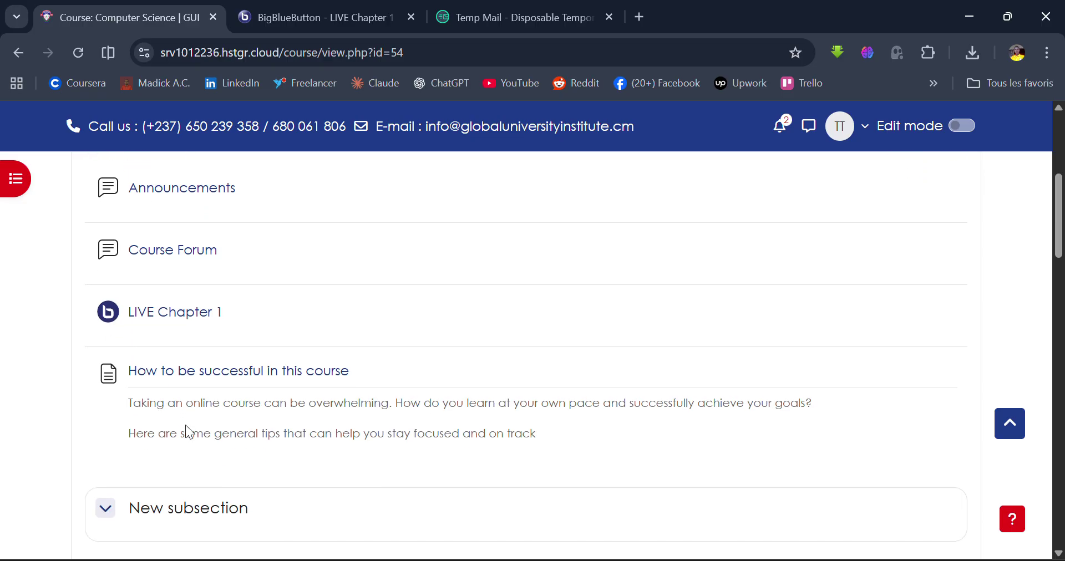
scroll(186, 427, "down", 1)
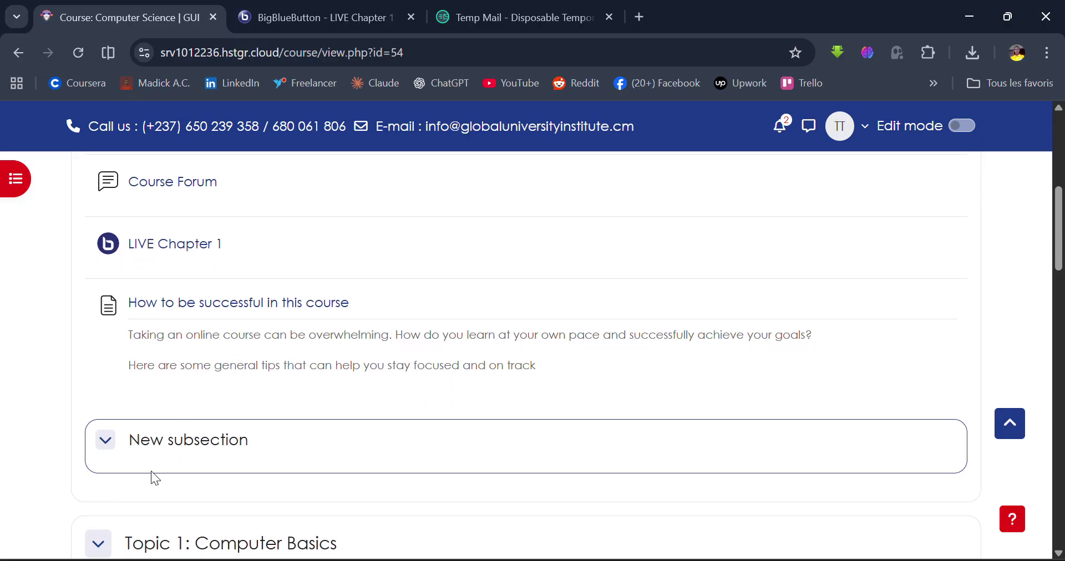
scroll(150, 474, "down", 4)
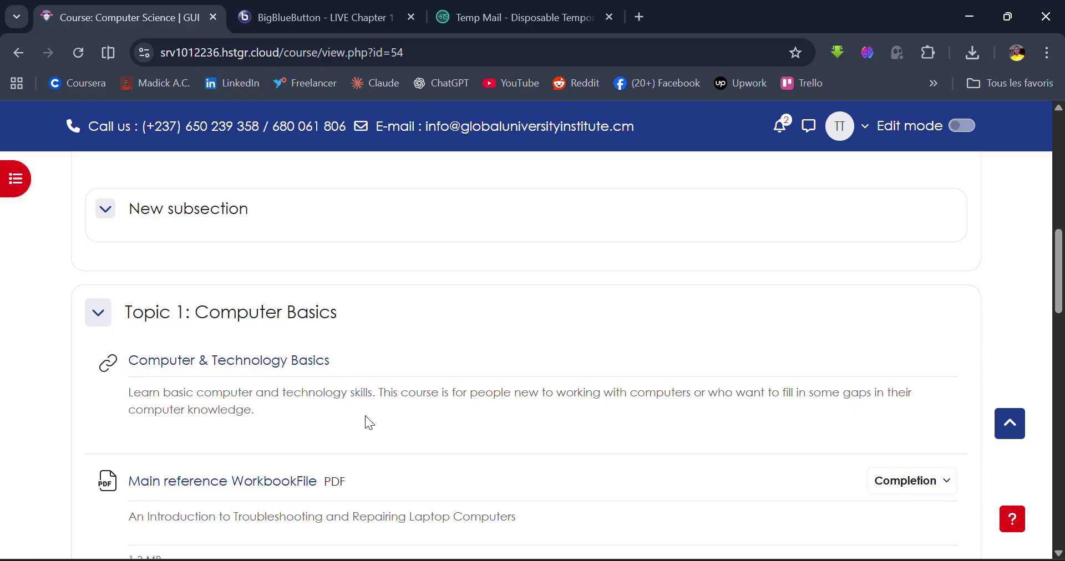
Review the course's Topic 1: Computer Basics and Topic 2: Introduction to CS sections, including their links, workbook PDF and Python assignment.
scroll(367, 422, "down", 1)
scroll(465, 434, "down", 1)
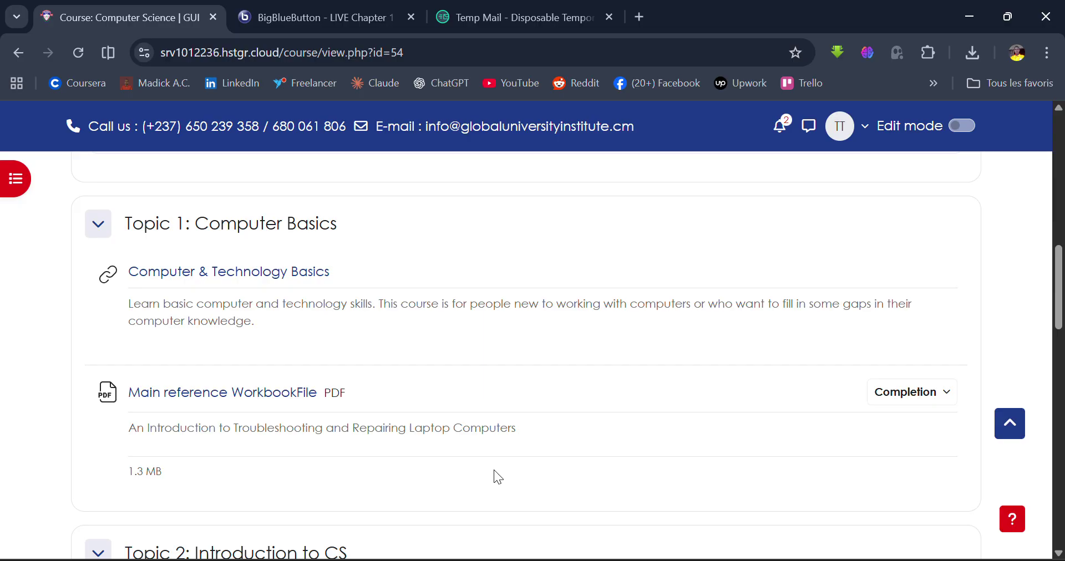
scroll(204, 318, "down", 1)
scroll(337, 431, "down", 1)
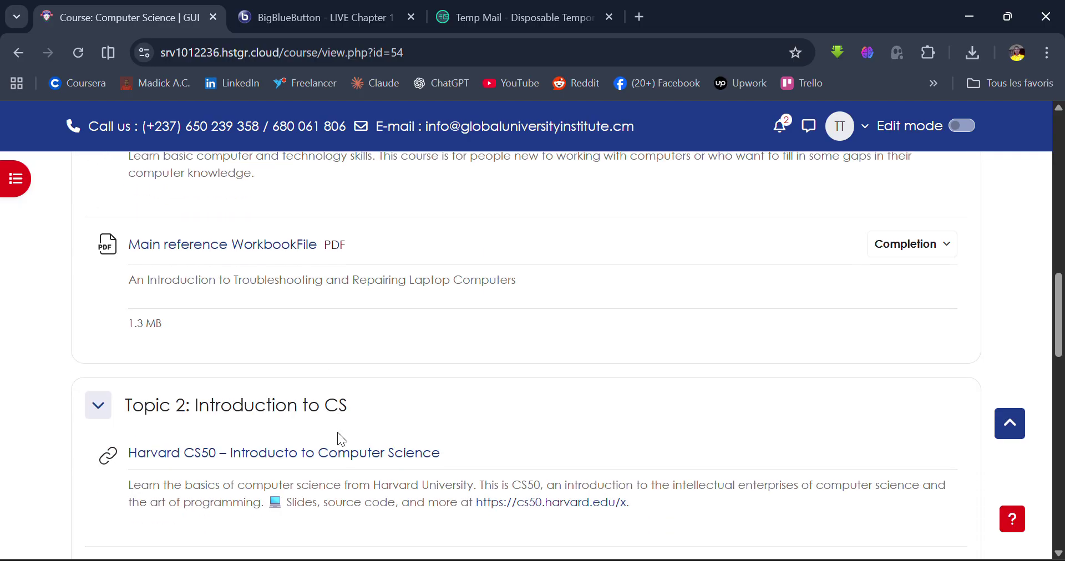
scroll(166, 351, "up", 1)
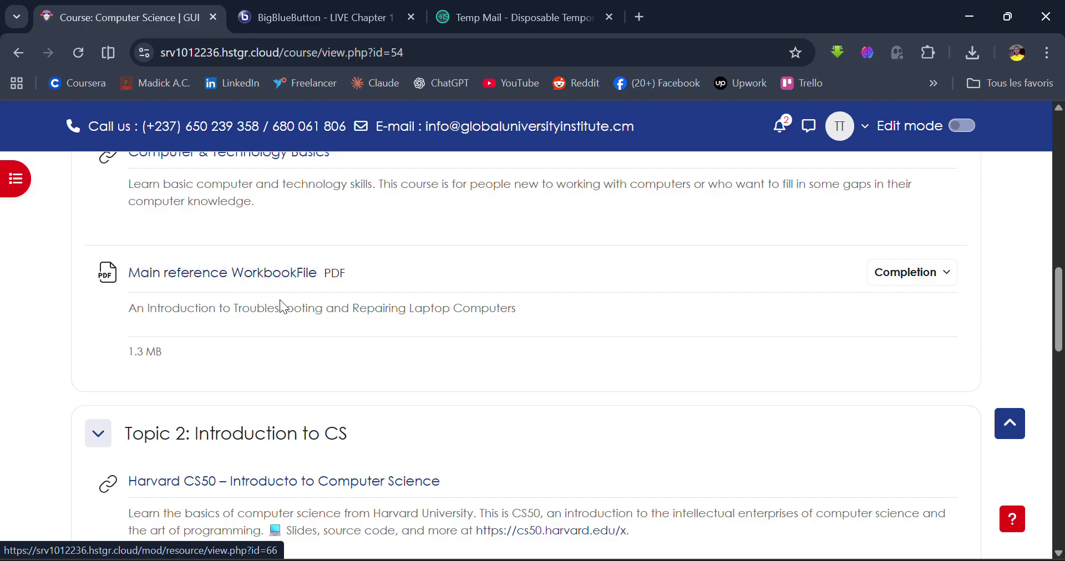
scroll(552, 359, "down", 3)
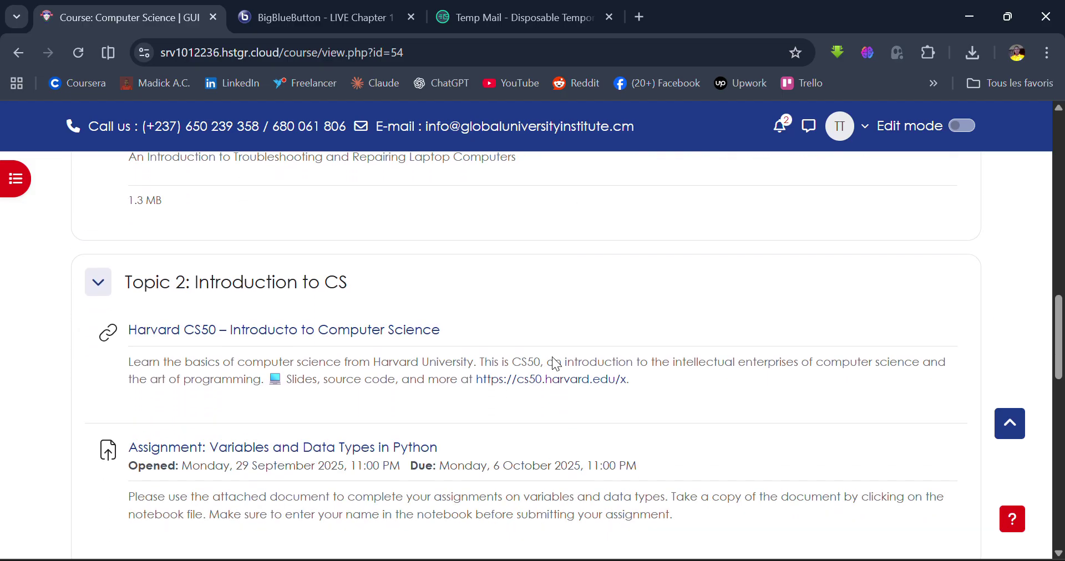
scroll(552, 360, "down", 1)
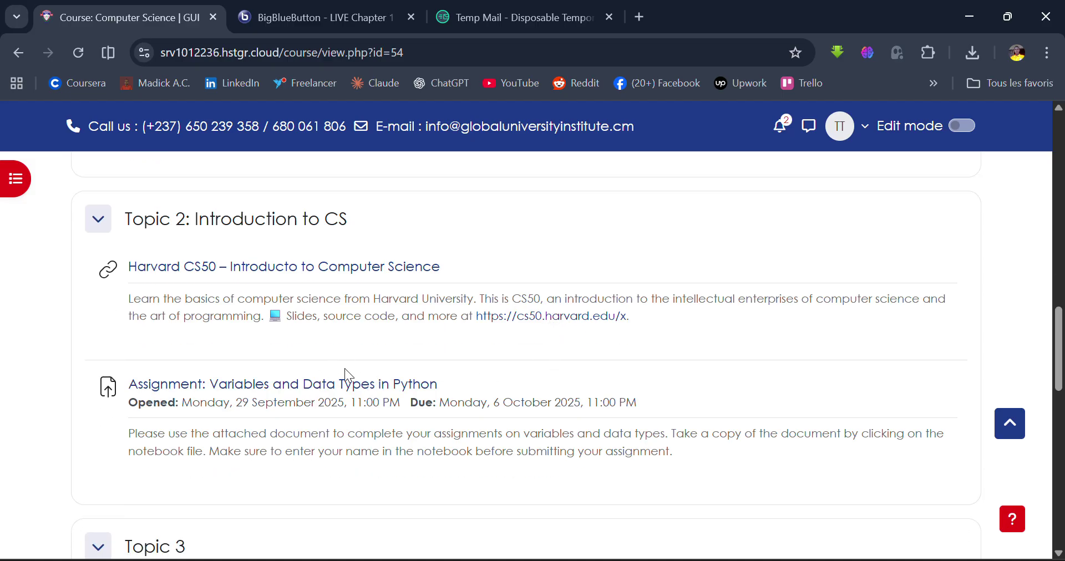
scroll(477, 439, "down", 1)
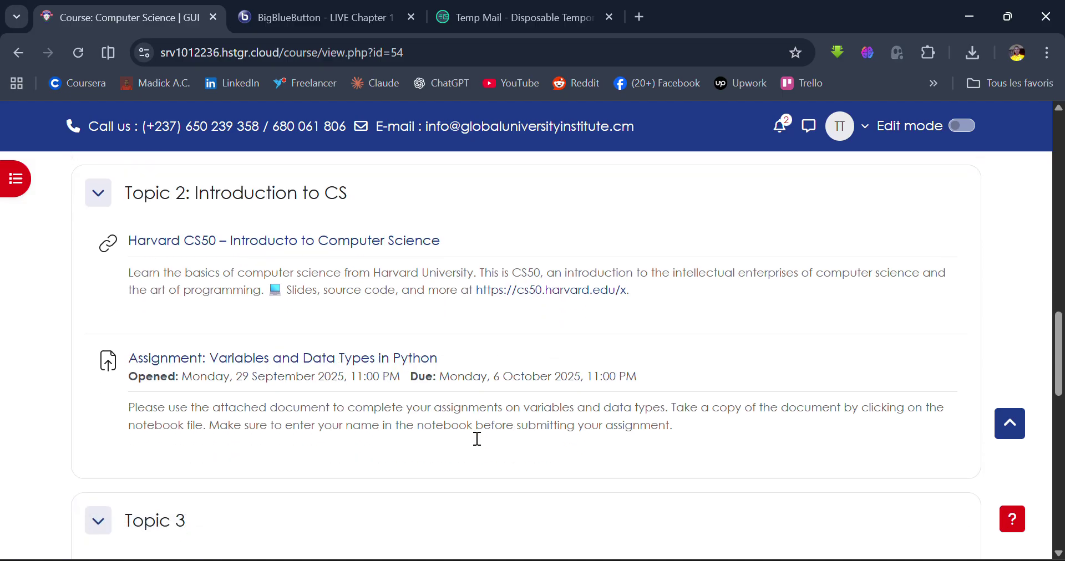
Look over Topic 3, Topic 4 and the Final Exam section, toggle Final Exam's collapse state, and return to the start of the course page.
scroll(477, 439, "down", 1)
scroll(478, 441, "down", 2)
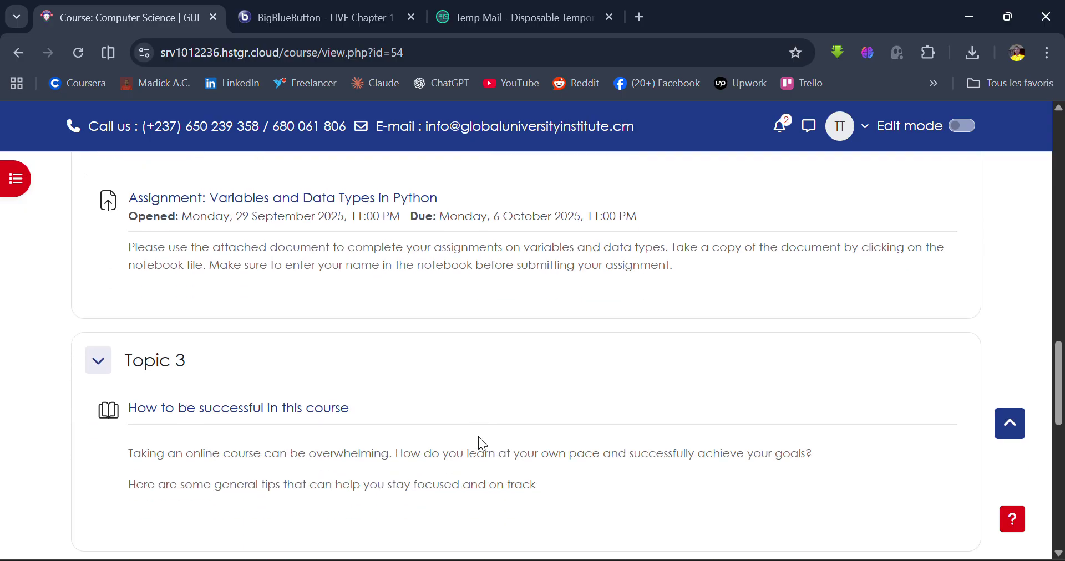
scroll(478, 441, "down", 6)
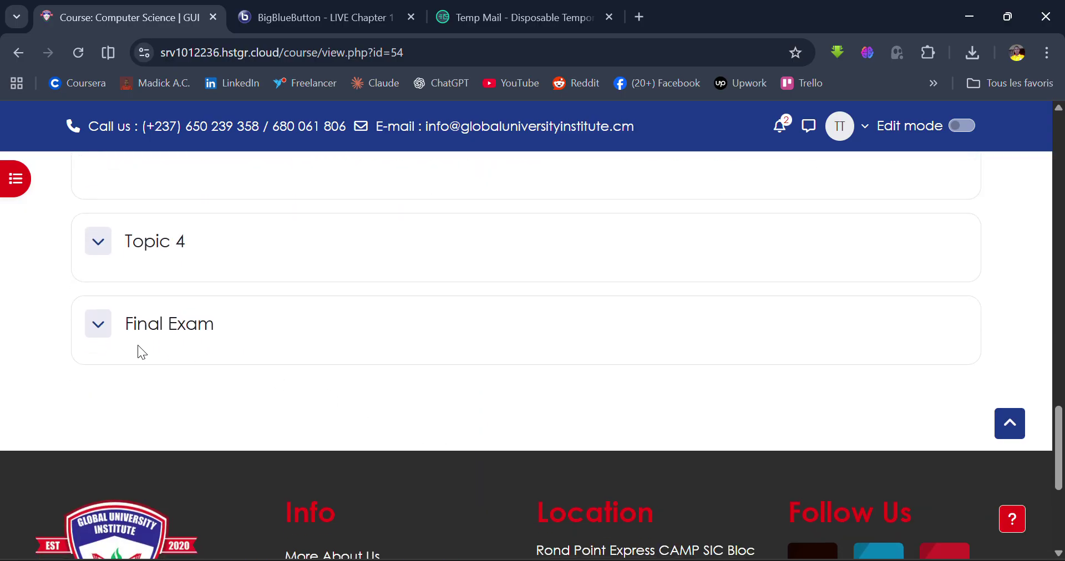
left_click(100, 344)
left_click(101, 345)
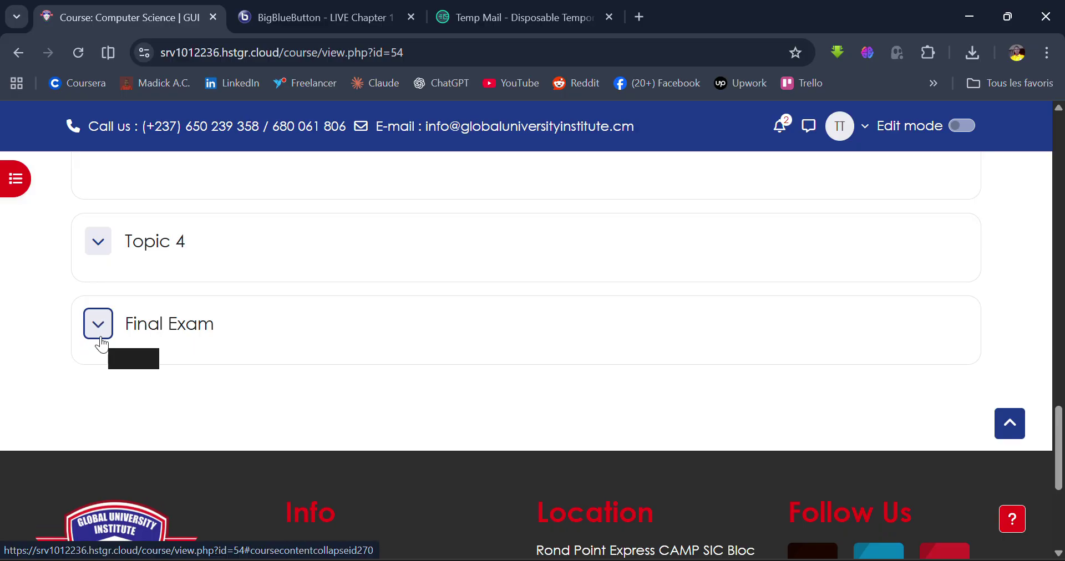
scroll(103, 345, "up", 15)
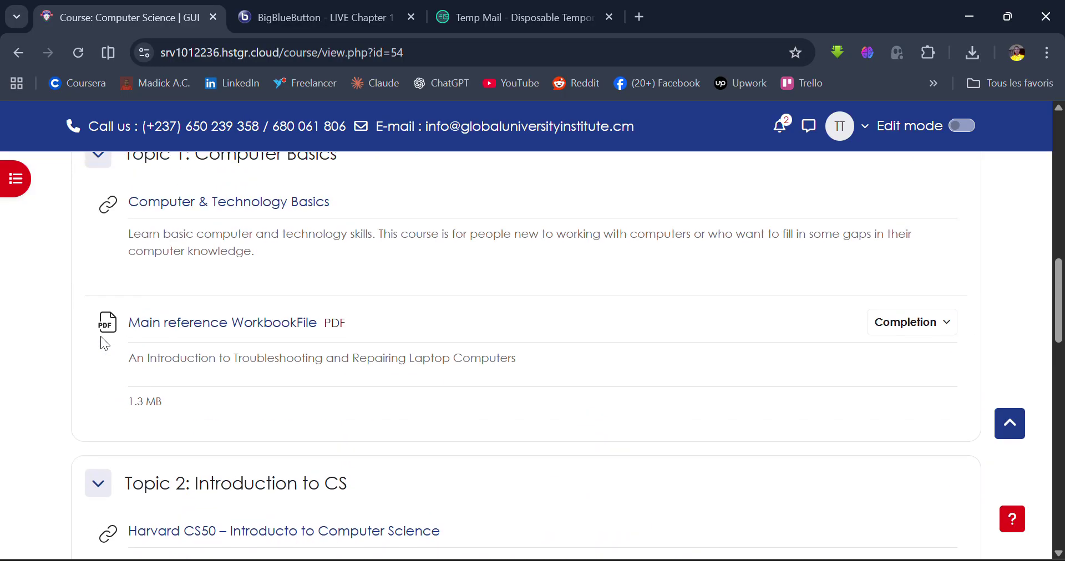
scroll(102, 339, "up", 10)
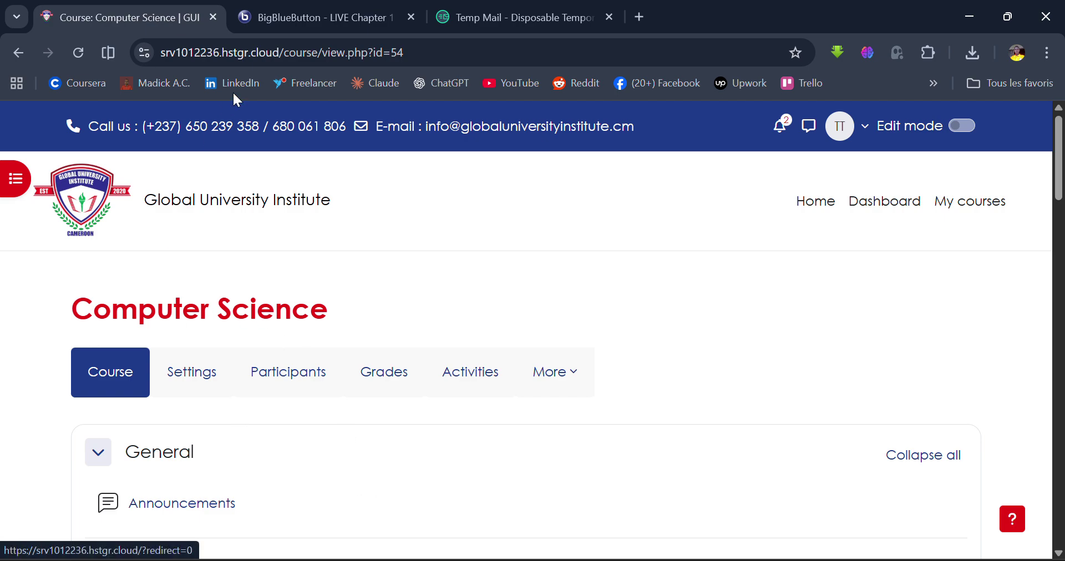
Switch to the BigBlueButton session, allow microphone access while visiting the site, stop the audio feedback and join the audio.
left_click(305, 22)
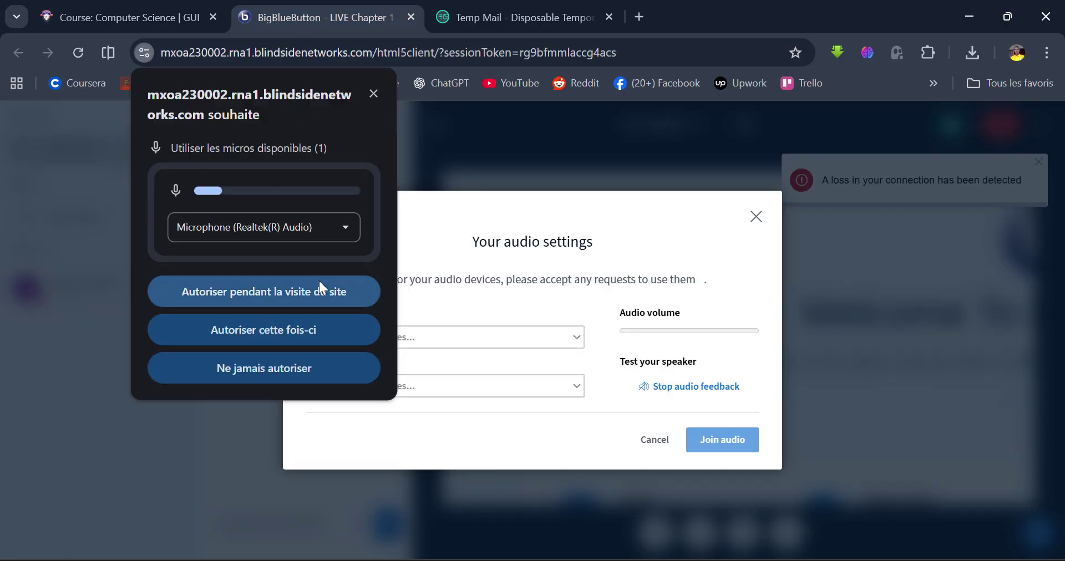
left_click(306, 295)
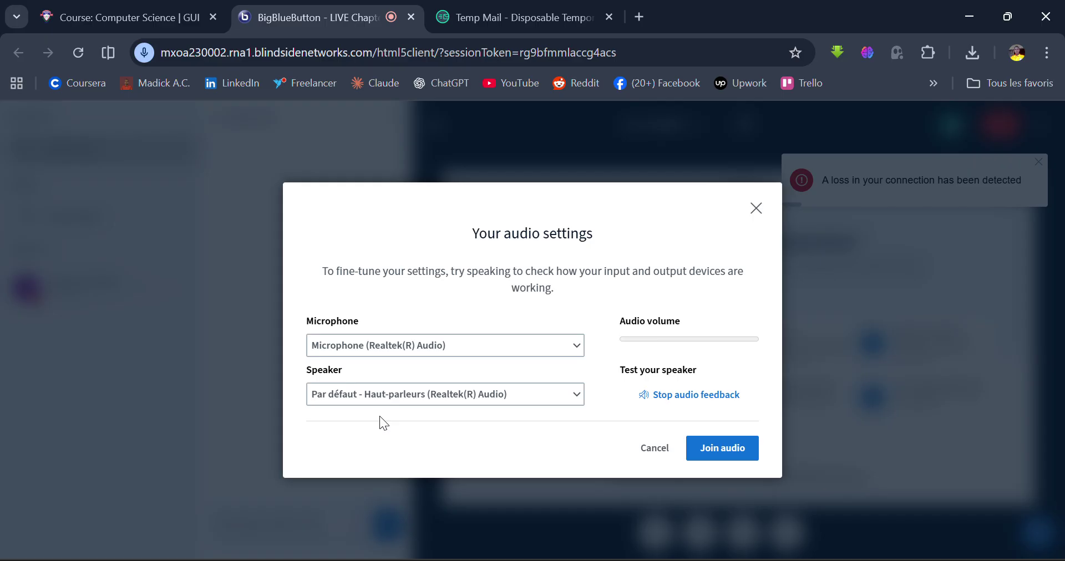
left_click(662, 398)
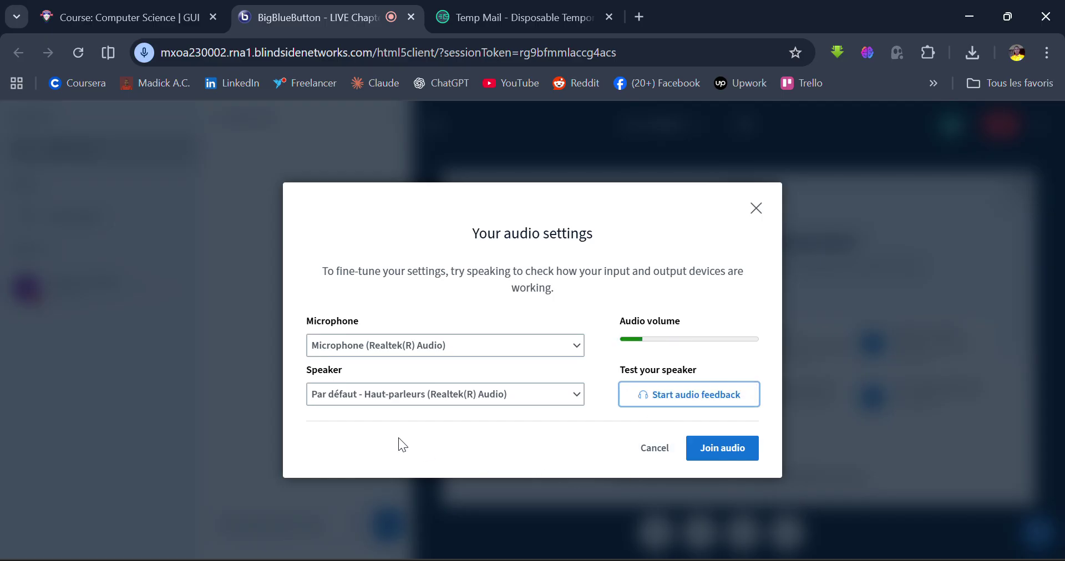
left_click(708, 447)
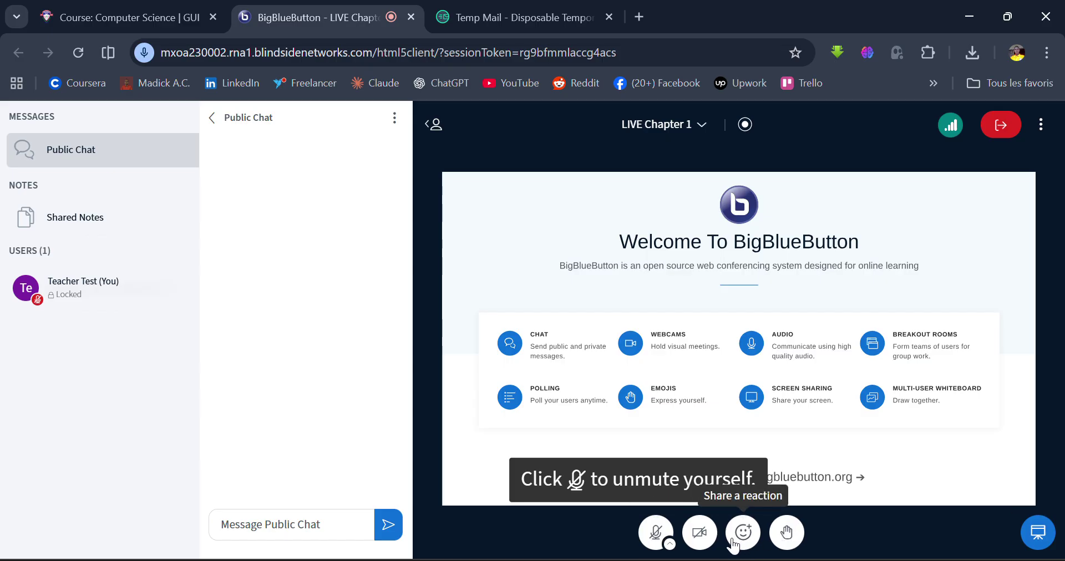
Examine the live classroom's public chat message field and presentation options, and dismiss the Clock focus notification.
left_click(1039, 532)
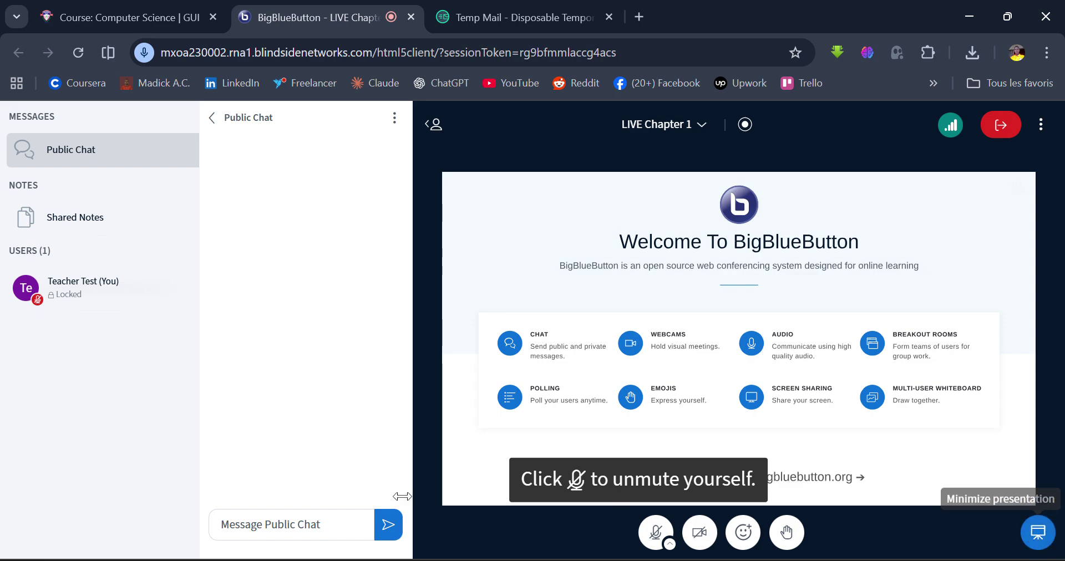
left_click(297, 527)
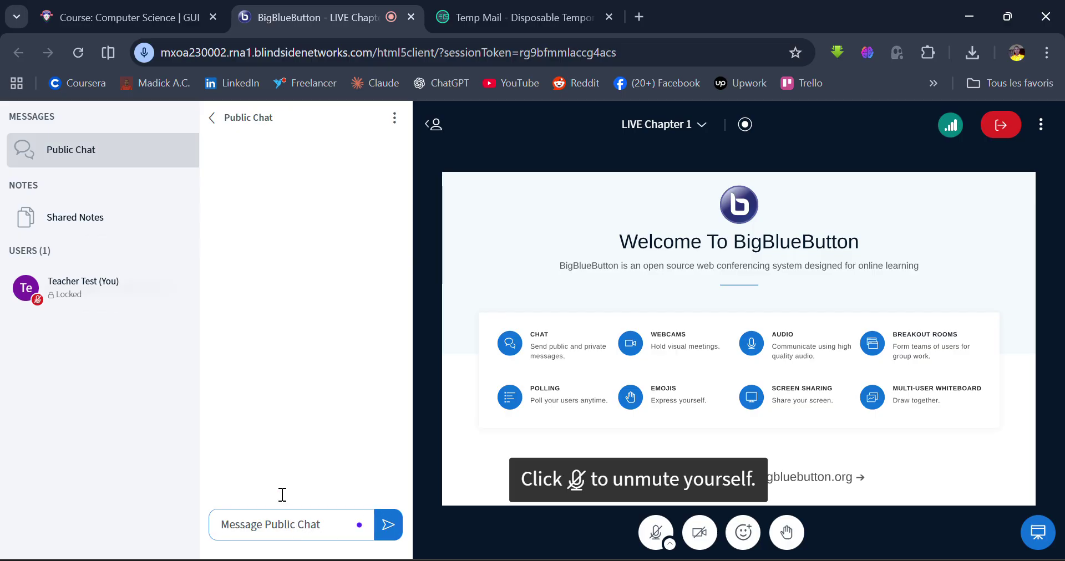
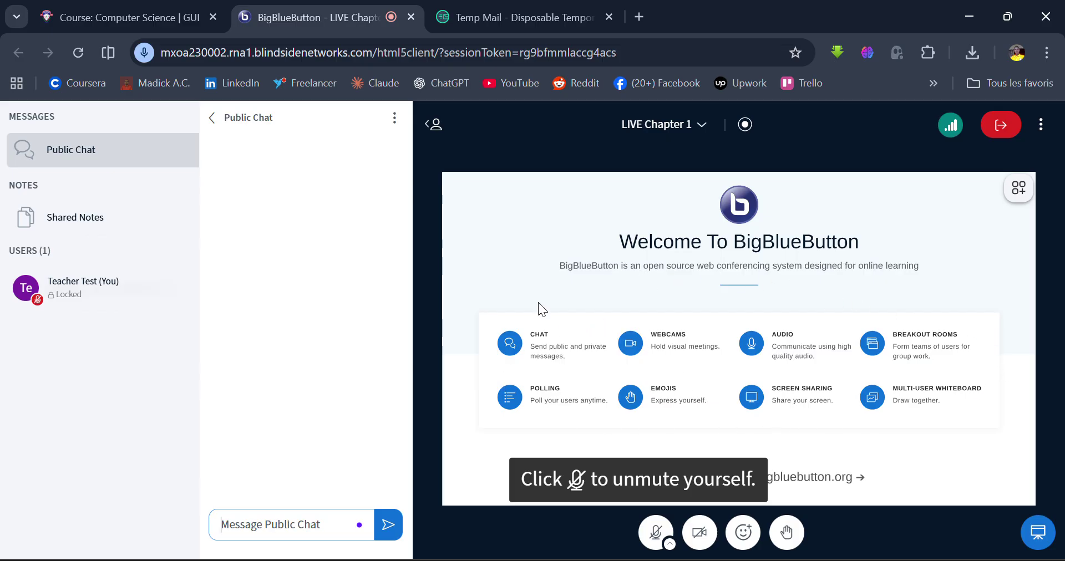
left_click(1020, 198)
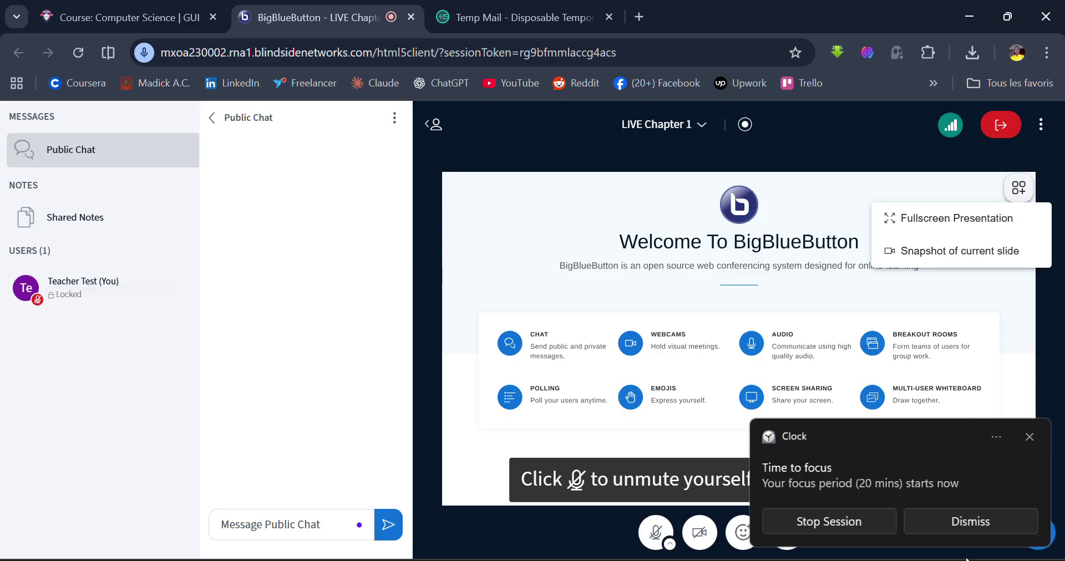
left_click(944, 524)
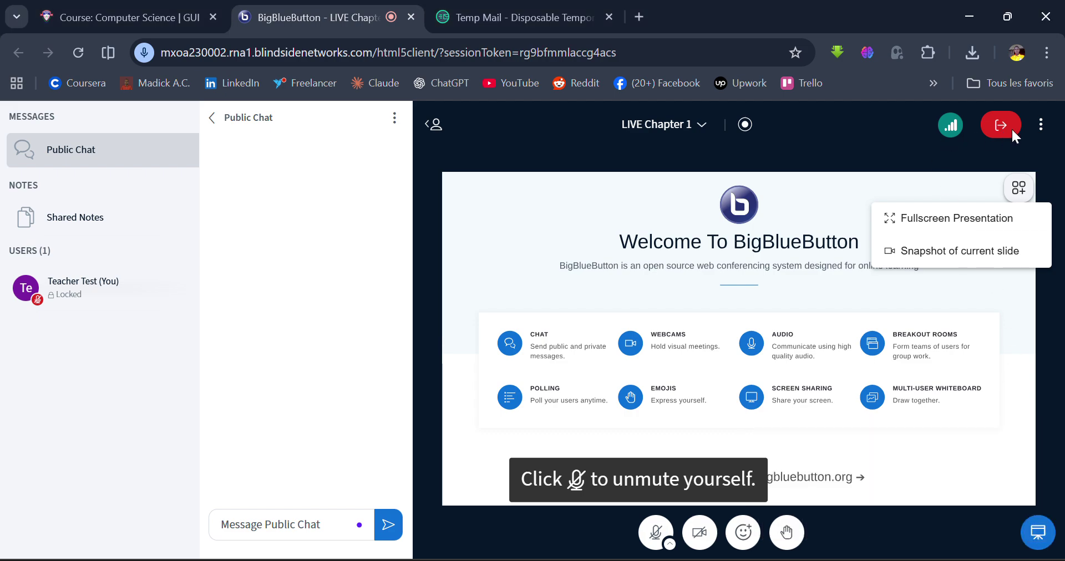
View the live classroom in fullscreen from the session options, exit fullscreen and reopen the options.
left_click(1041, 128)
left_click(1042, 128)
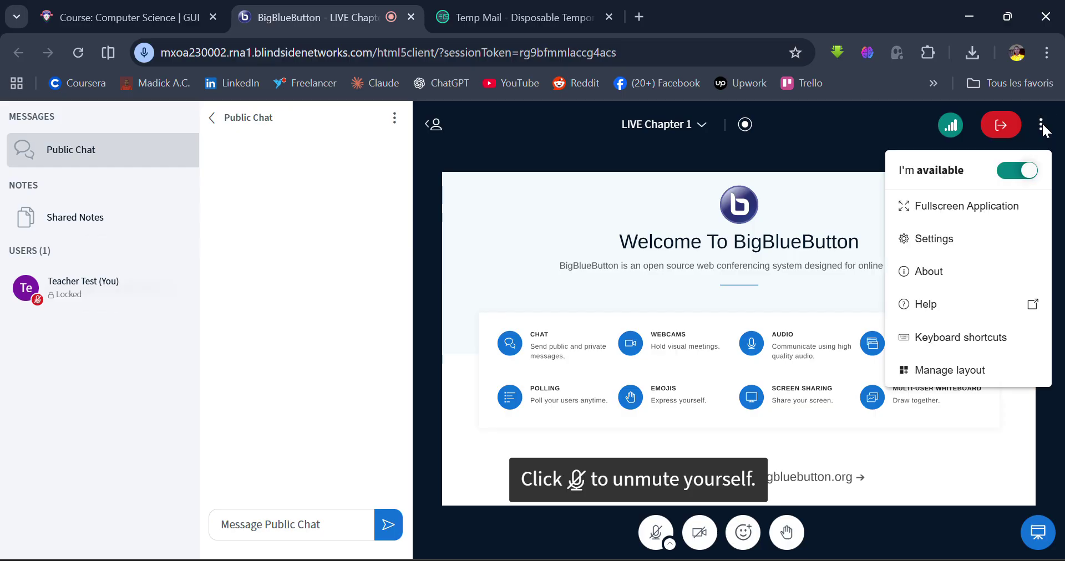
left_click(964, 214)
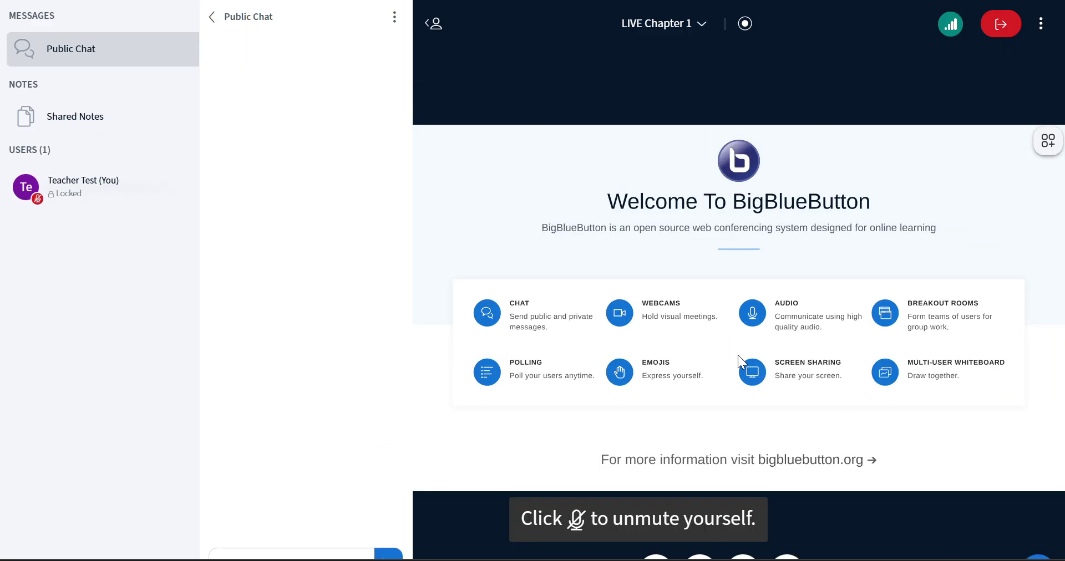
key("Escape")
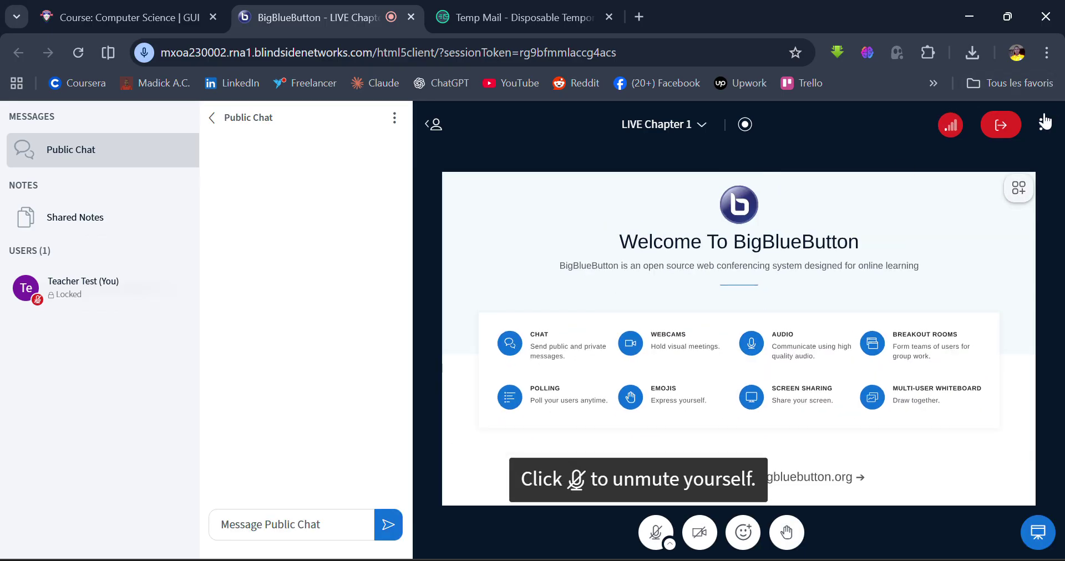
left_click(1033, 126)
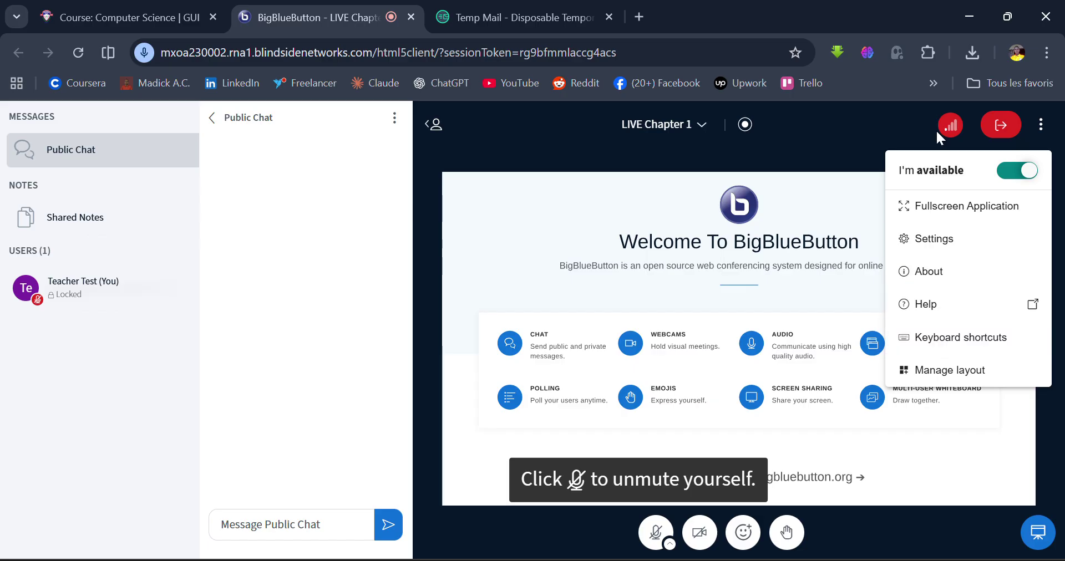
Close the LIVE Chapter 1 session and confirm leaving it to get back to the Computer Science course page.
left_click(411, 16)
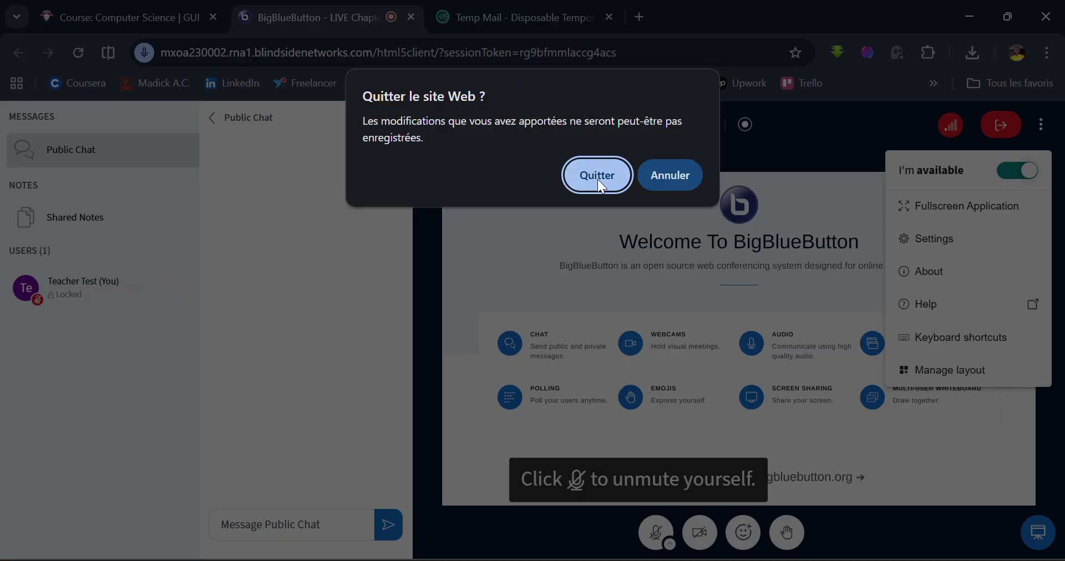
left_click(597, 177)
scroll(459, 383, "down", 15)
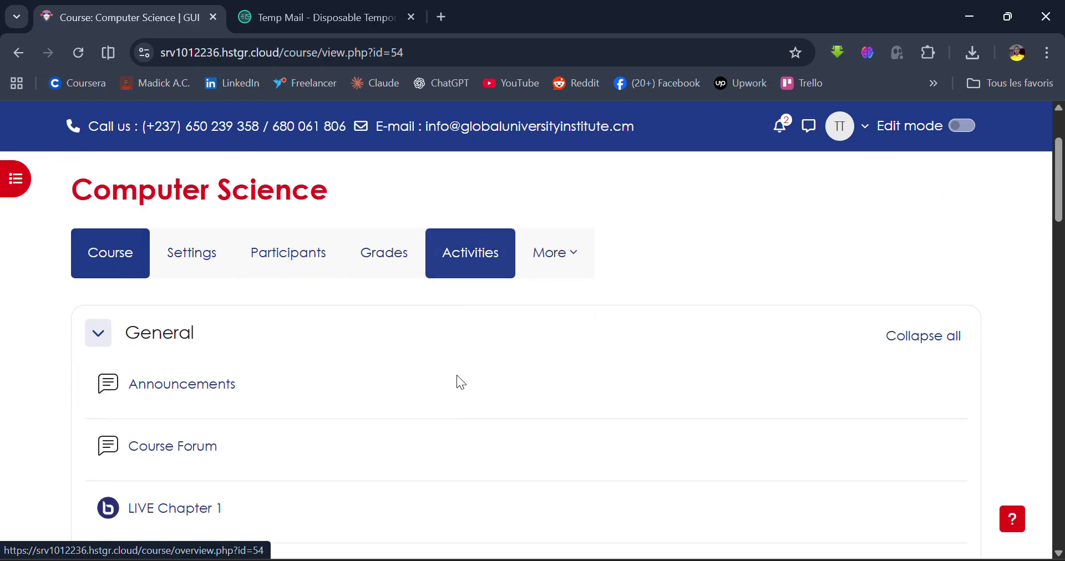
scroll(458, 376, "up", 8)
scroll(458, 377, "up", 10)
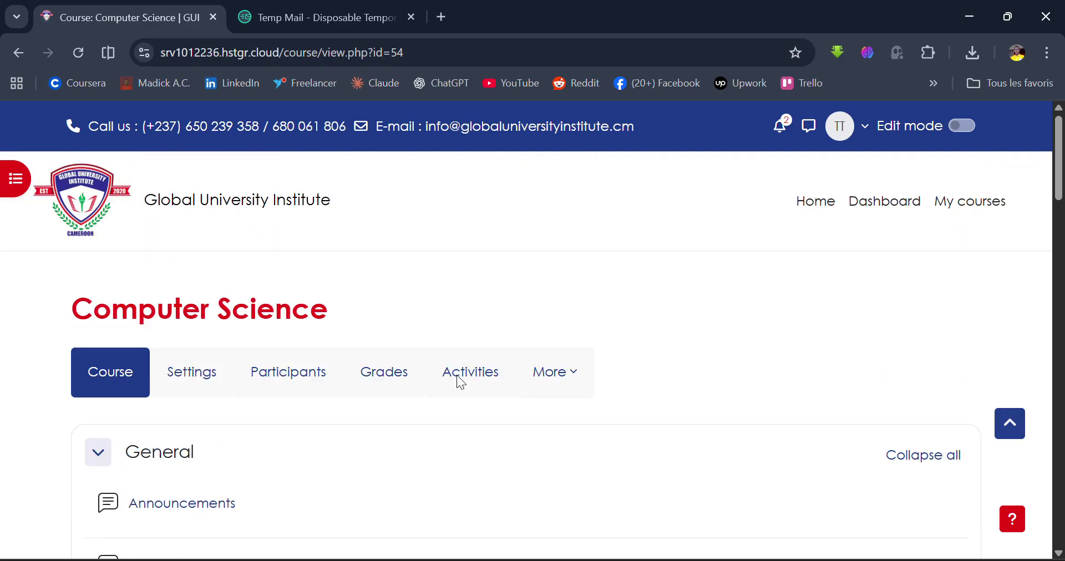
scroll(457, 378, "down", 4)
scroll(457, 375, "up", 4)
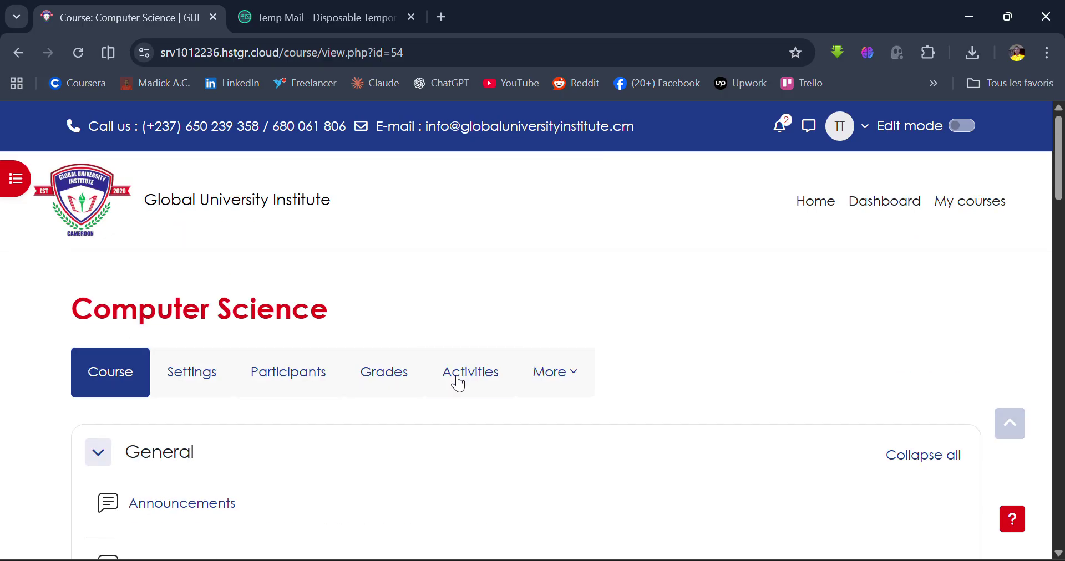
Look through the Computer Science course page, from its general section through the topics to the footer.
scroll(457, 375, "down", 5)
scroll(457, 376, "down", 20)
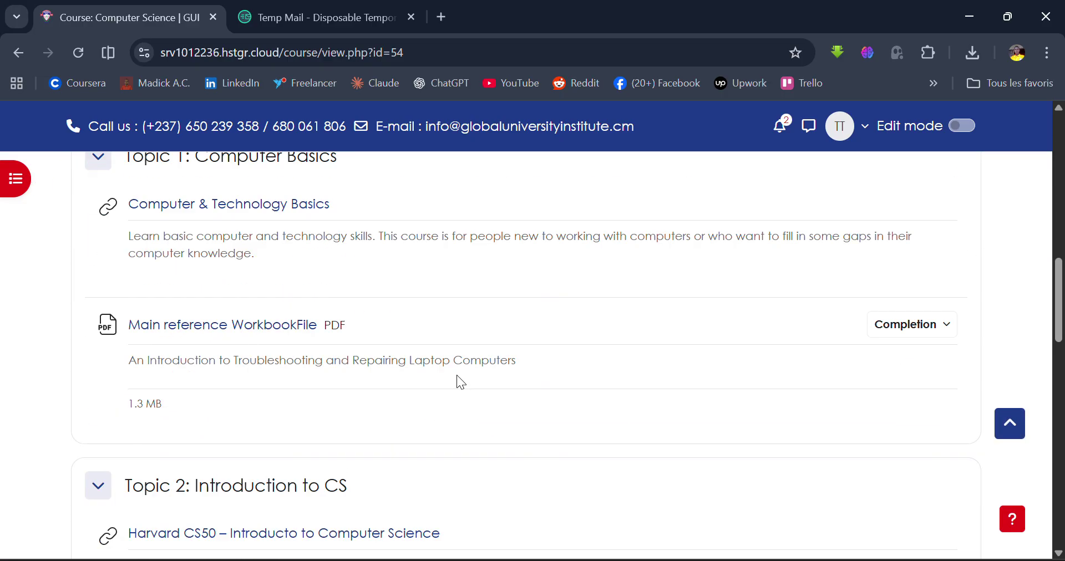
scroll(457, 375, "down", 3)
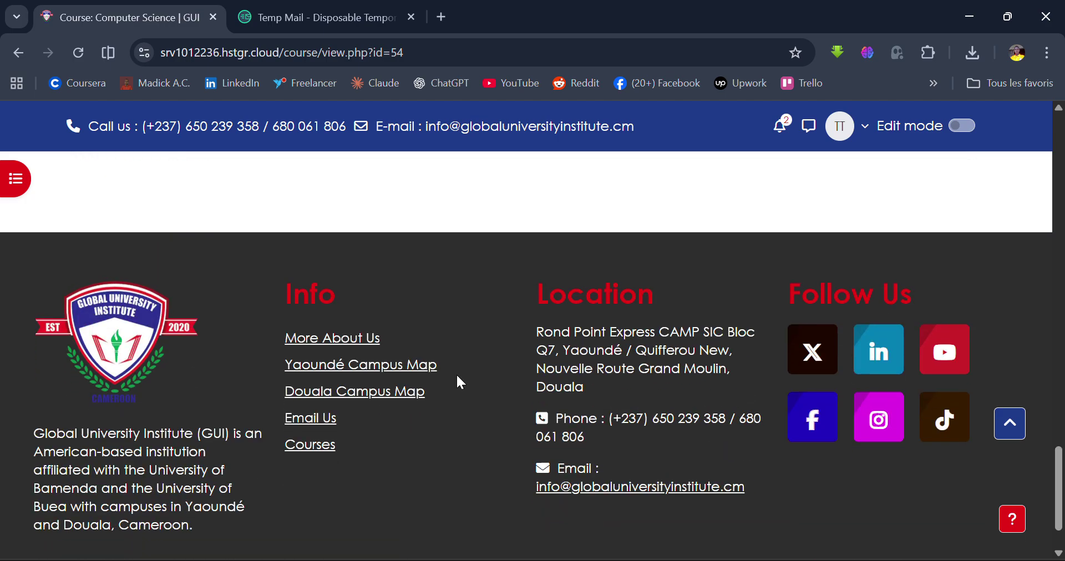
scroll(457, 375, "up", 15)
scroll(458, 376, "up", 8)
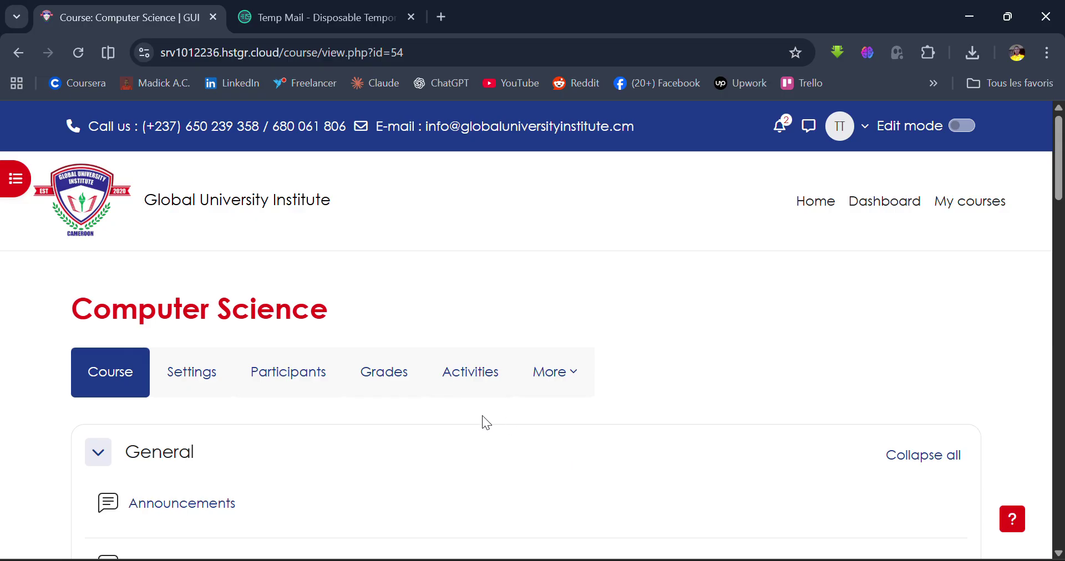
Open the Computer Science course's participants list and view the enrolled users.
left_click(295, 370)
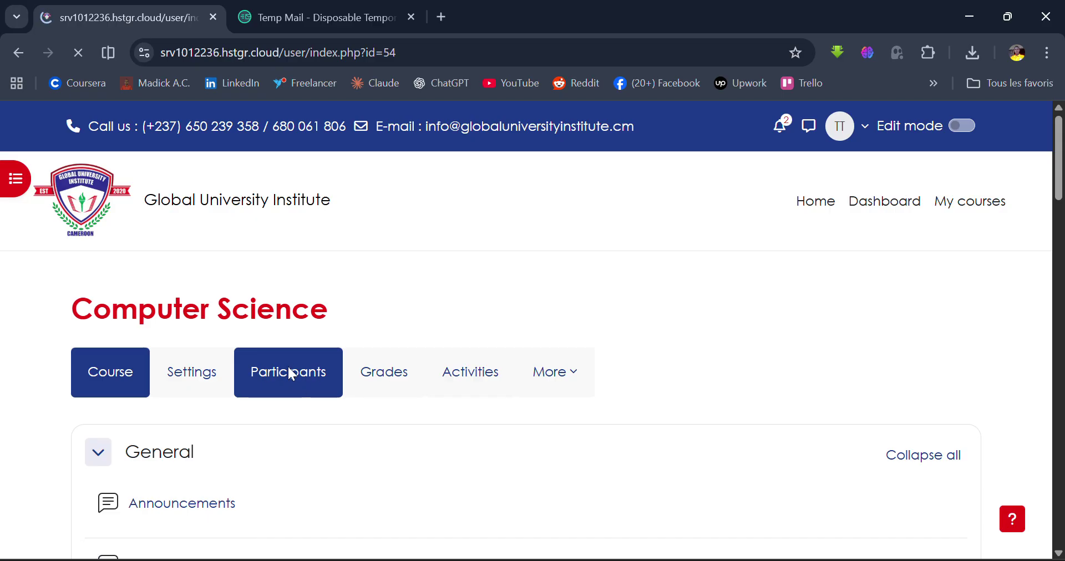
scroll(287, 369, "down", 8)
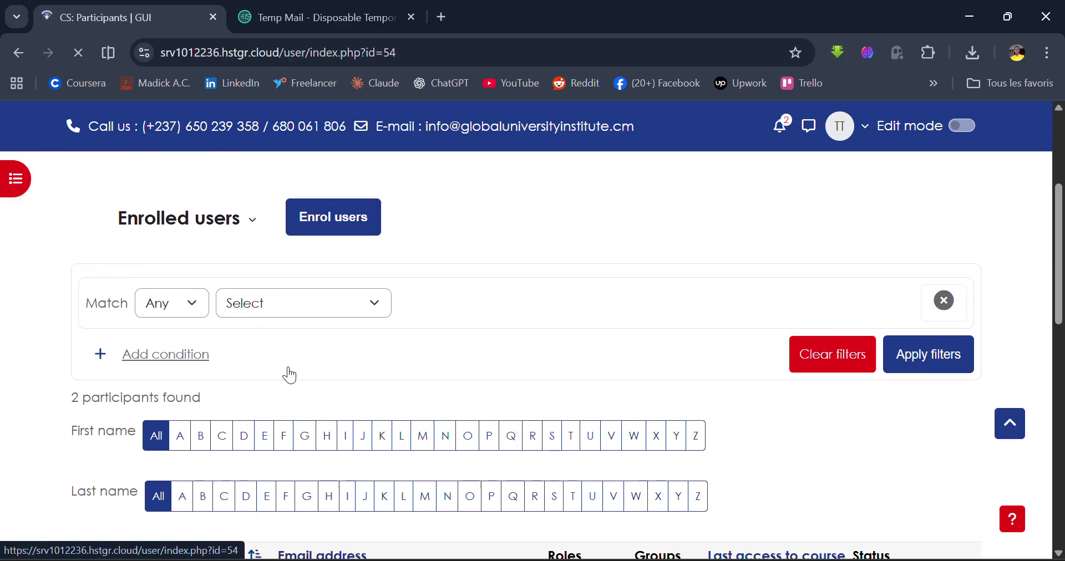
scroll(289, 372, "down", 3)
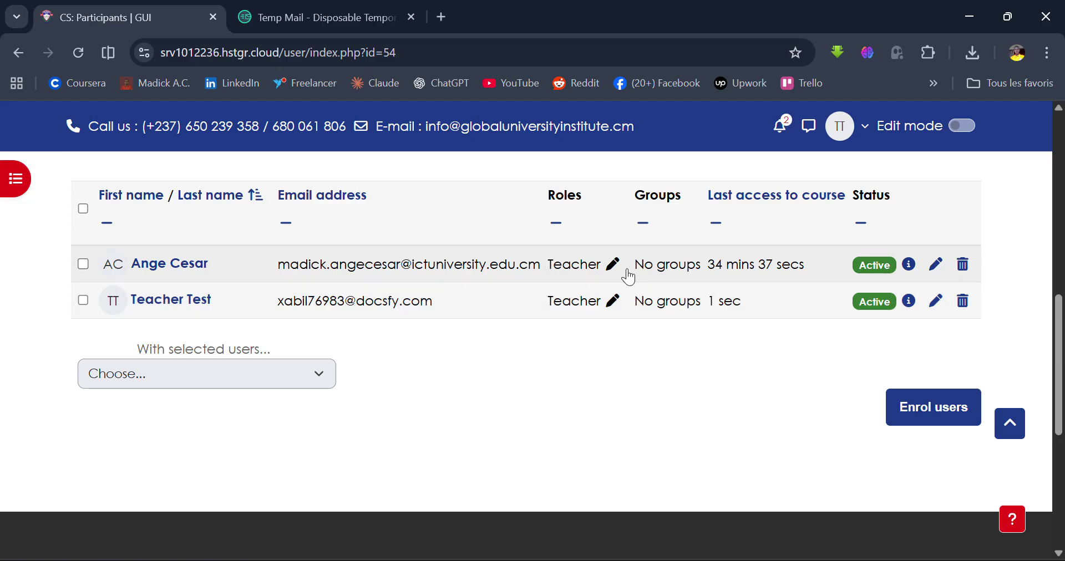
Open the role assignment of the first listed teacher for editing and examine the participants page's filters and user table.
left_click(614, 265)
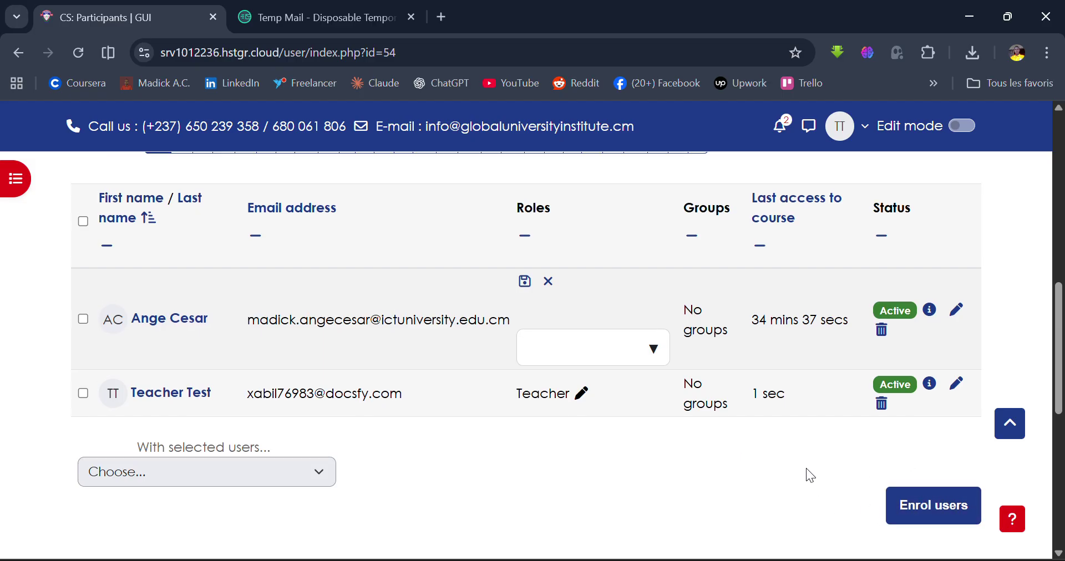
scroll(808, 471, "up", 5)
scroll(807, 468, "up", 4)
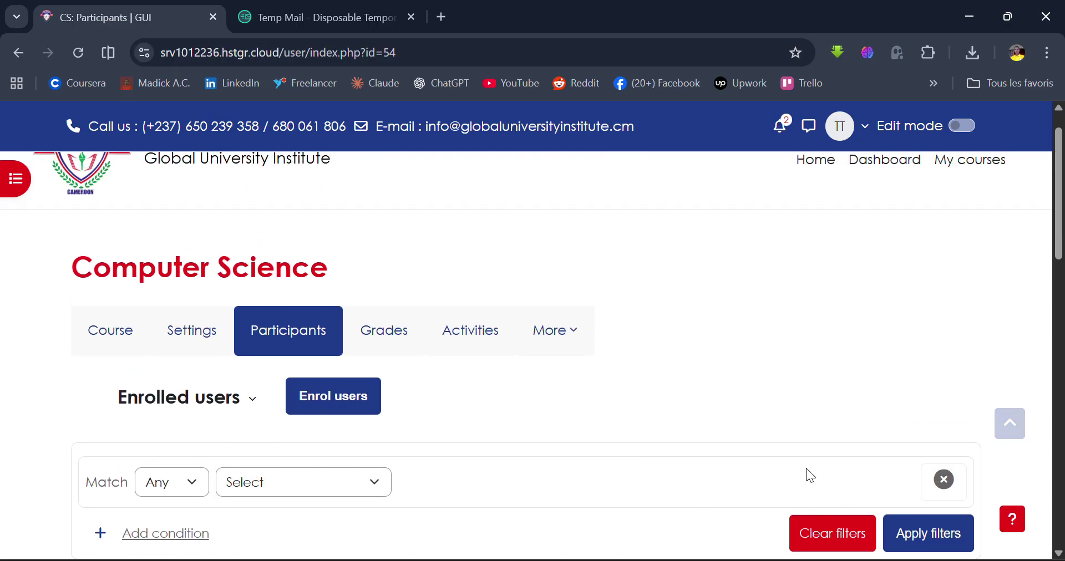
scroll(806, 468, "down", 6)
scroll(807, 468, "down", 5)
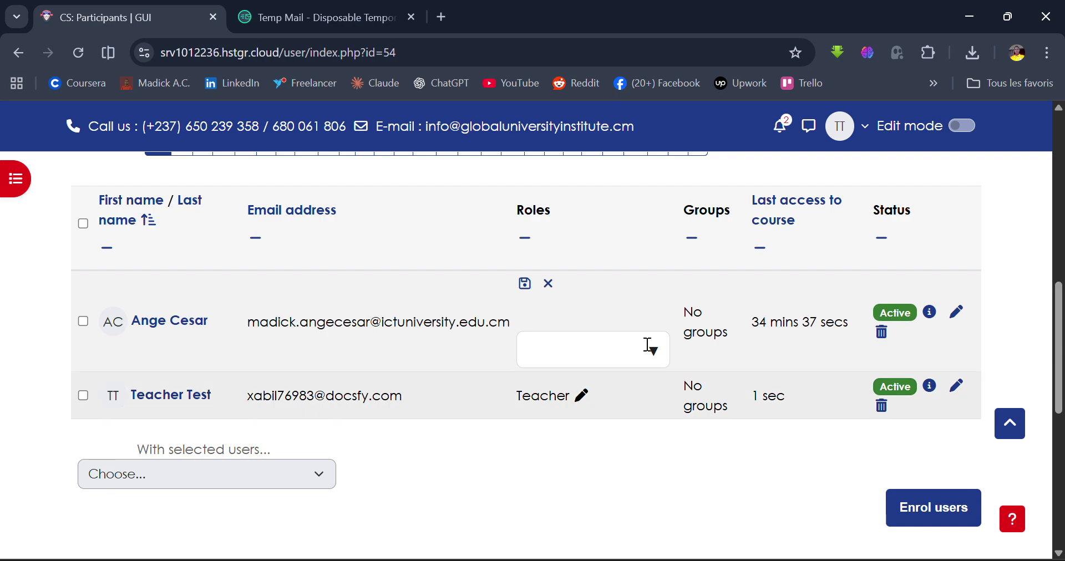
scroll(651, 456, "up", 4)
scroll(655, 459, "up", 8)
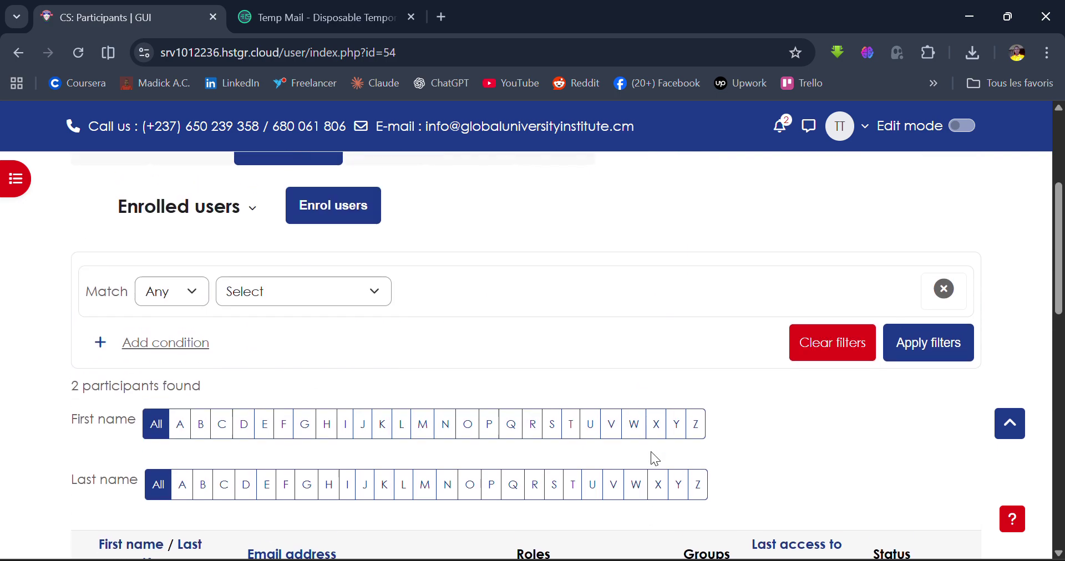
scroll(655, 460, "down", 3)
scroll(655, 458, "down", 12)
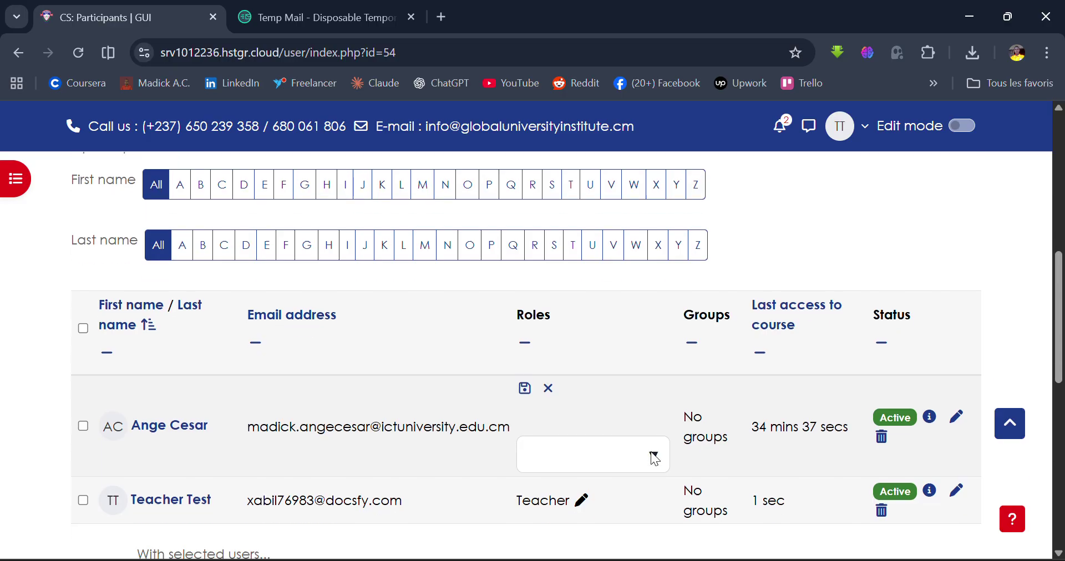
scroll(655, 458, "up", 6)
scroll(654, 458, "up", 8)
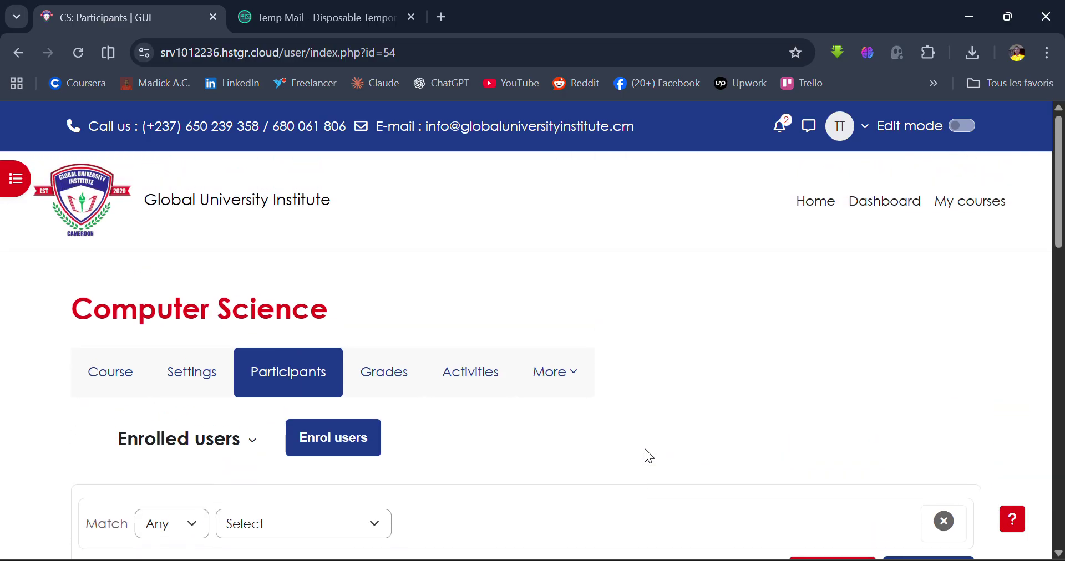
Open the course's grader report, skipping the introductory tour, and examine its grade columns.
left_click(407, 385)
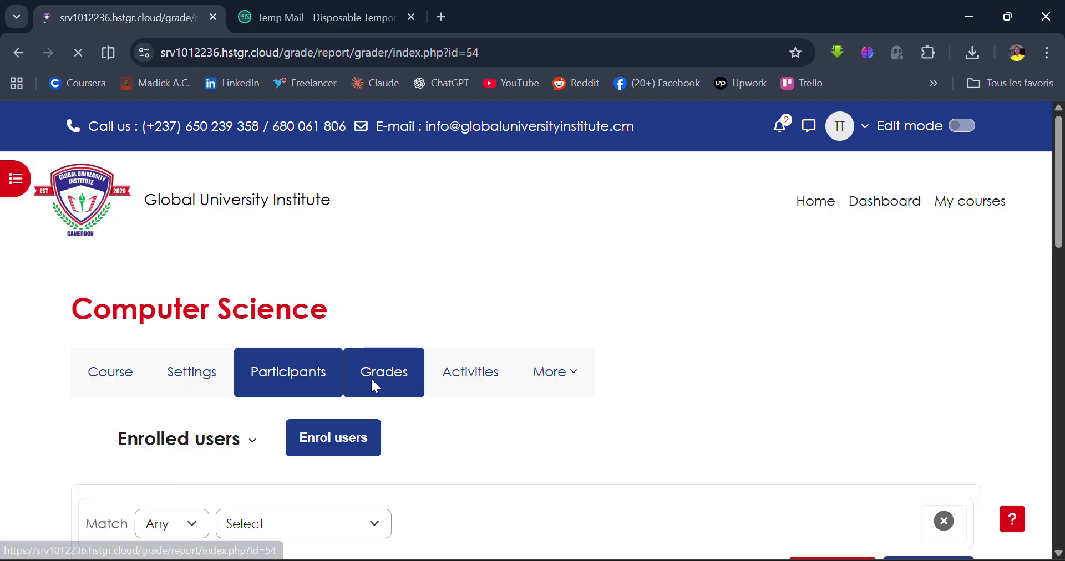
scroll(455, 413, "down", 3)
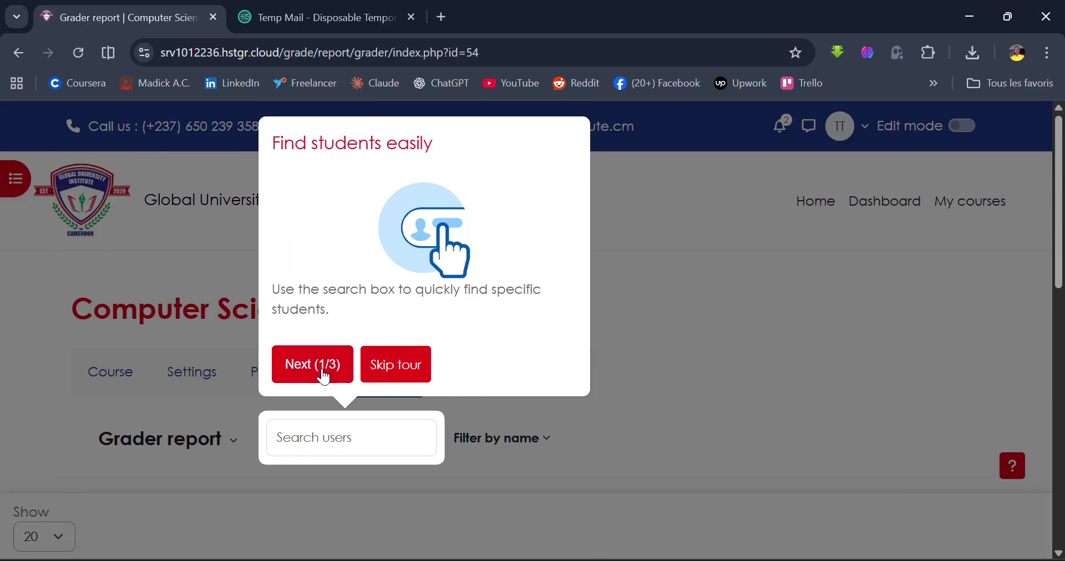
left_click(394, 362)
scroll(524, 391, "down", 5)
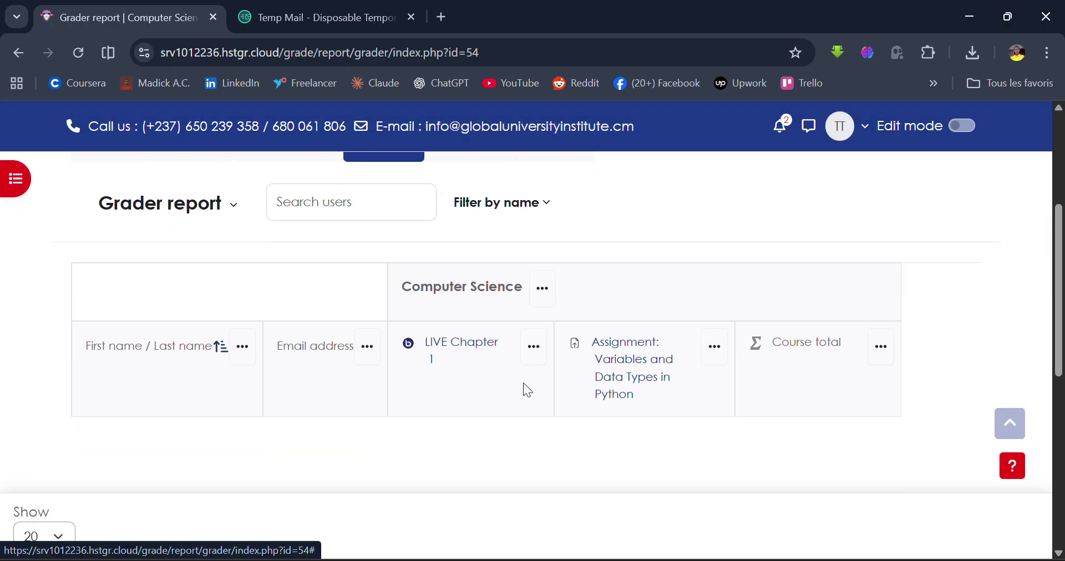
scroll(524, 390, "up", 5)
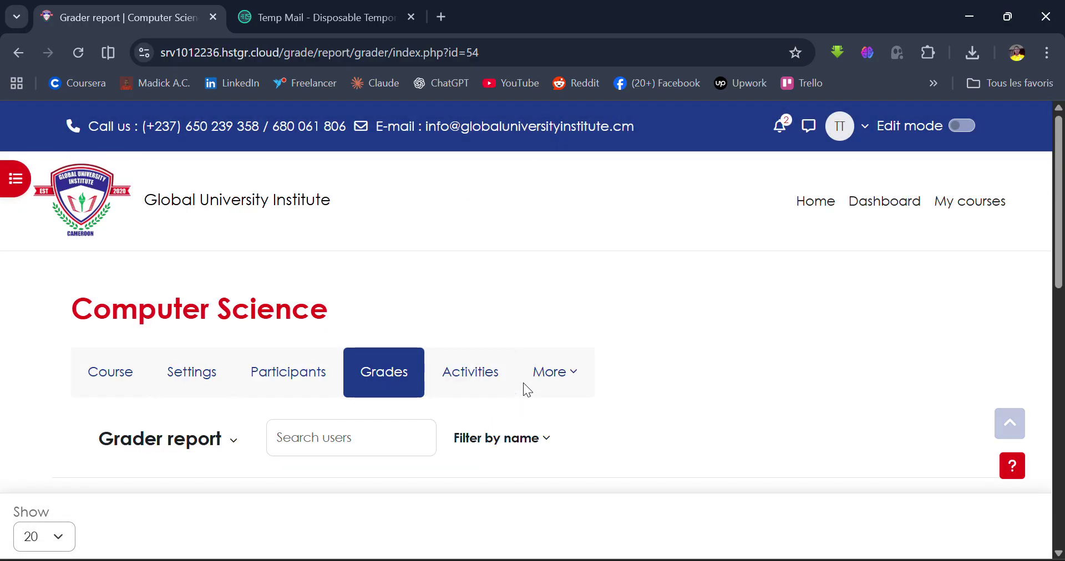
Open the course's activities overview and view the Assignments section's entries, collapsing the section again.
left_click(481, 384)
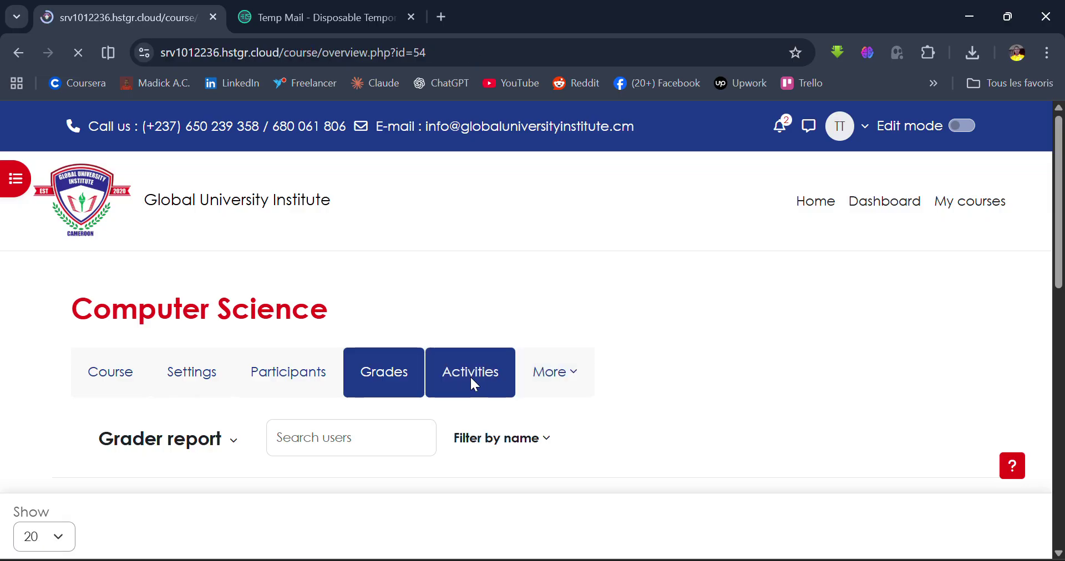
scroll(475, 384, "down", 3)
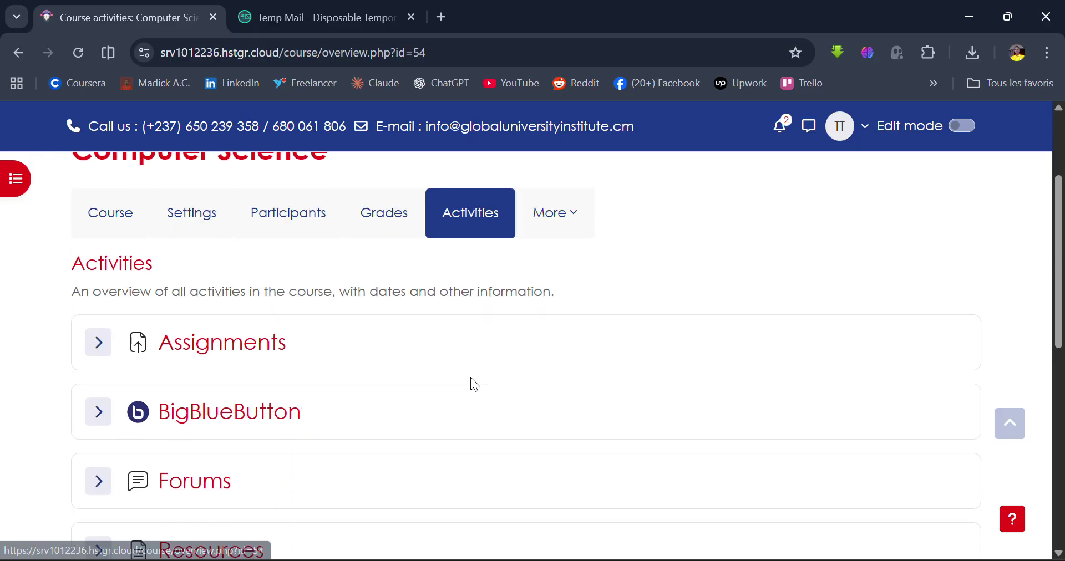
scroll(471, 379, "down", 2)
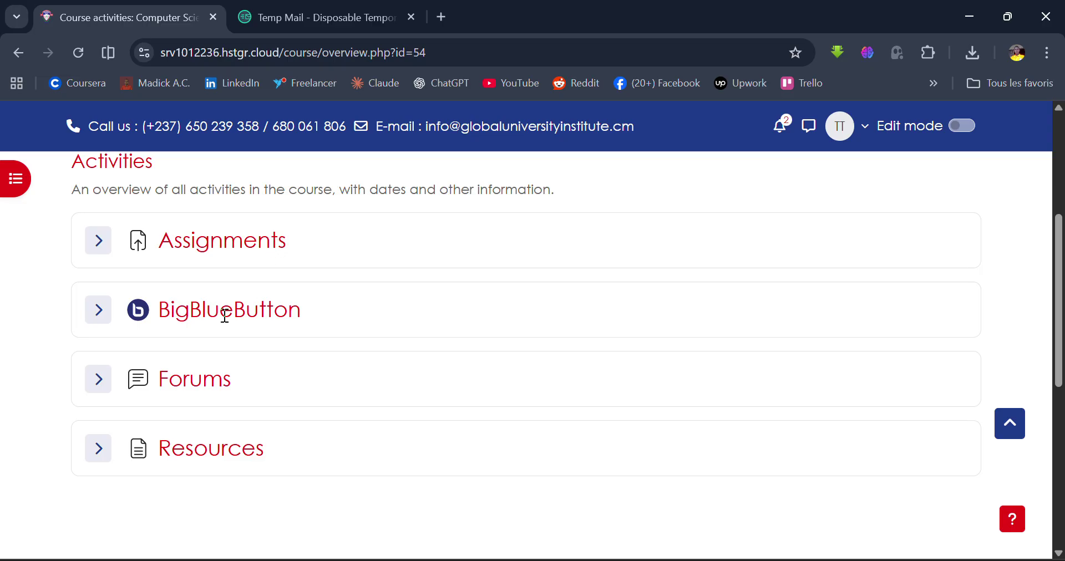
left_click(97, 240)
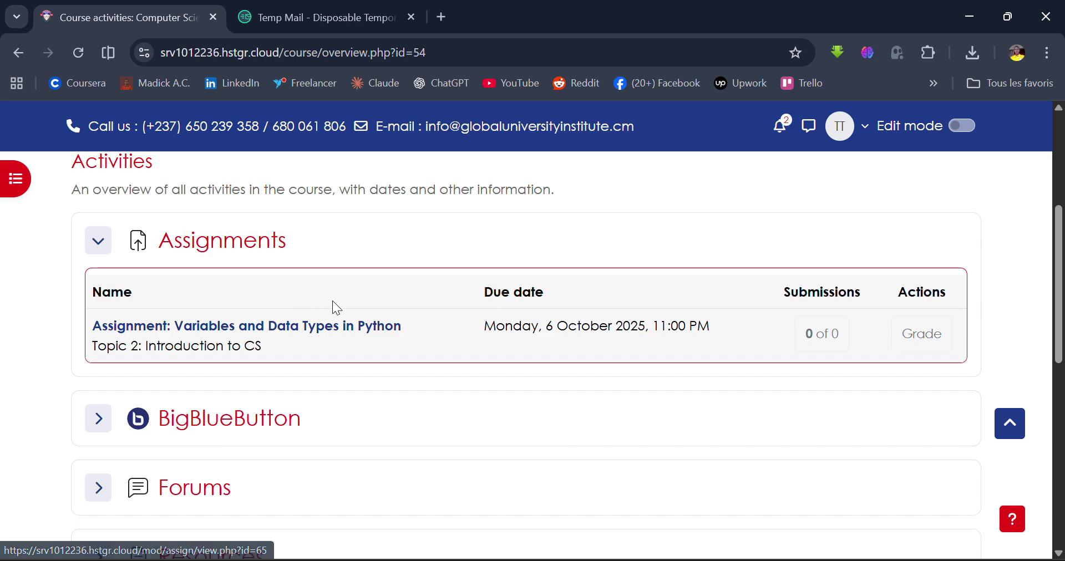
left_click(98, 244)
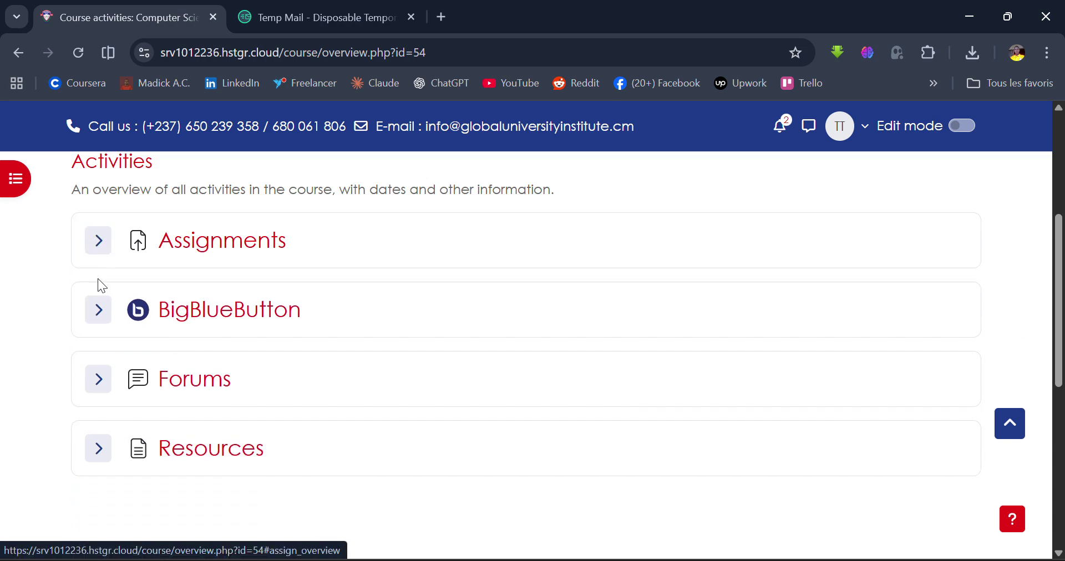
Expand the BigBlueButton and Forums sections of the activities overview to view their entries, collapsing each again.
left_click(99, 307)
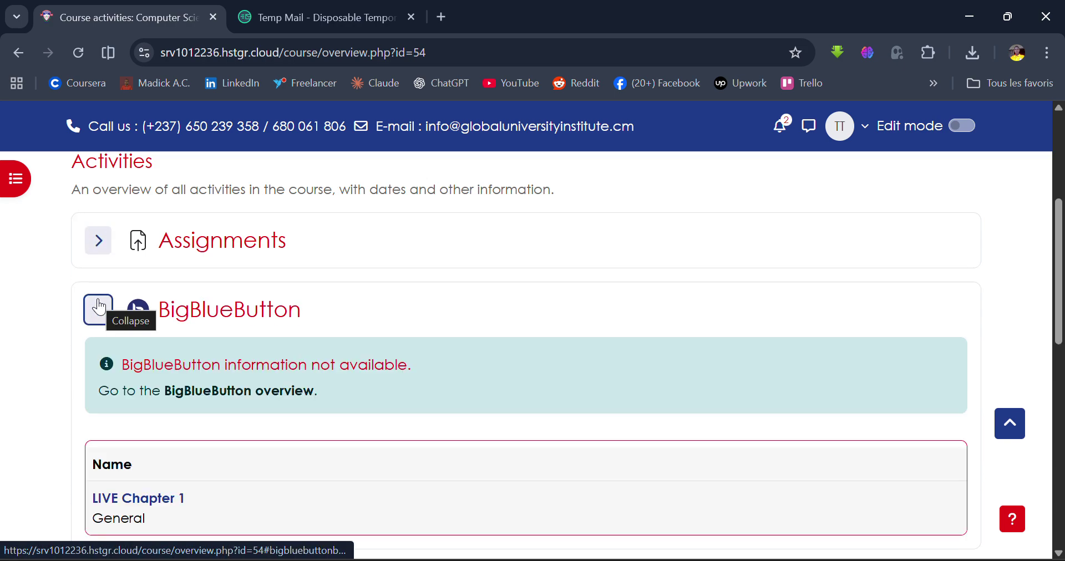
left_click(99, 310)
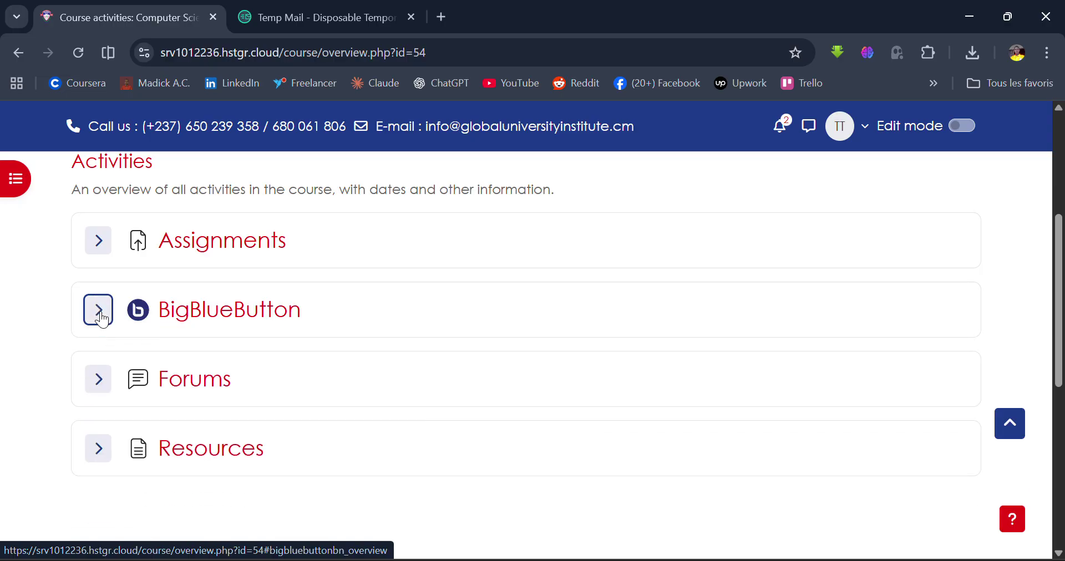
left_click(99, 311)
left_click(100, 315)
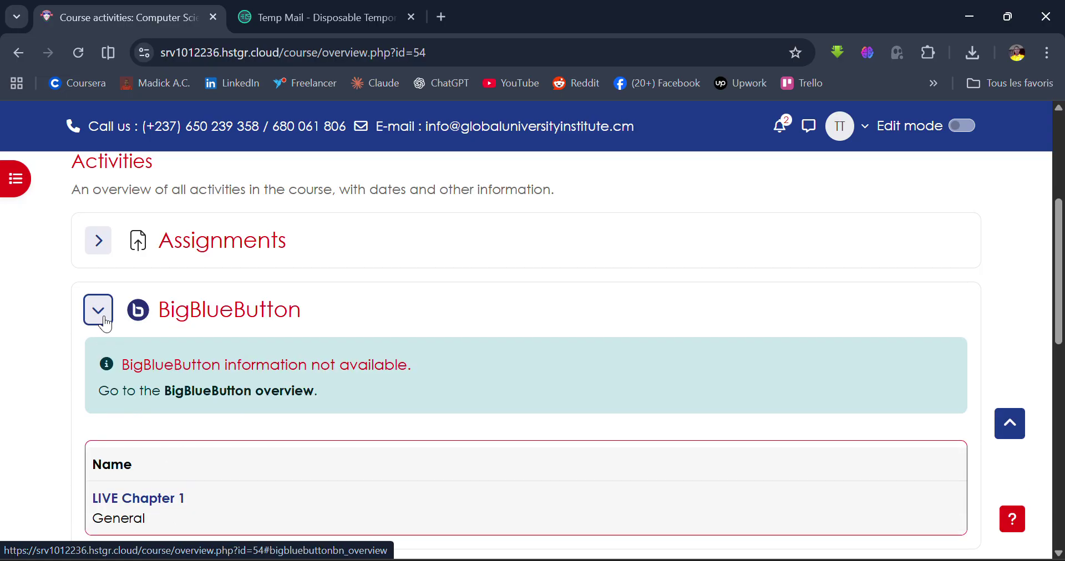
scroll(106, 325, "down", 2)
left_click(99, 248)
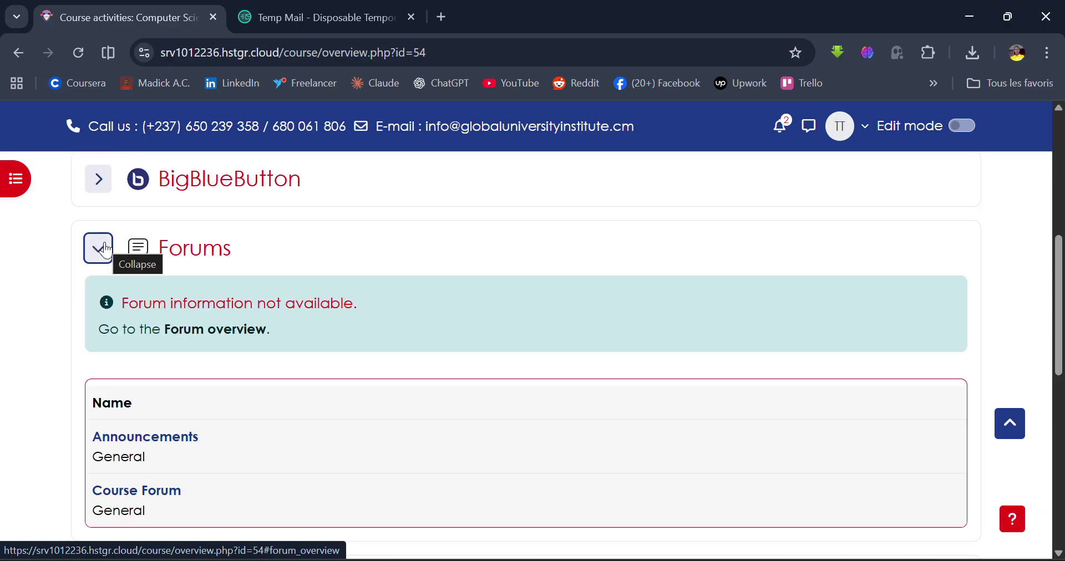
left_click(100, 249)
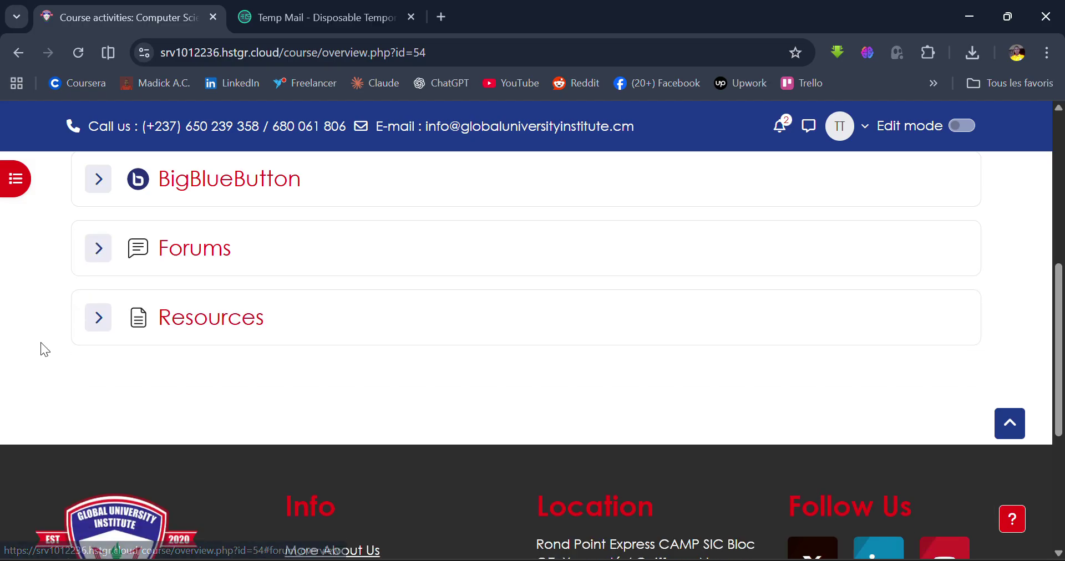
Expand the Resources section of the activities overview and review the listed resources and their types.
scroll(41, 341, "down", 1)
scroll(41, 341, "up", 1)
left_click(100, 310)
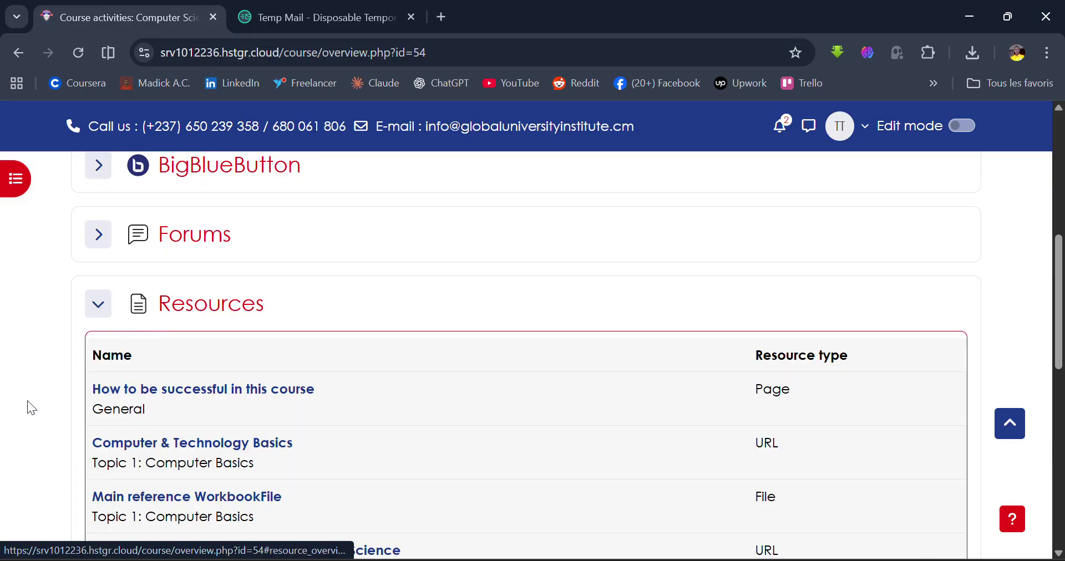
scroll(26, 411, "down", 2)
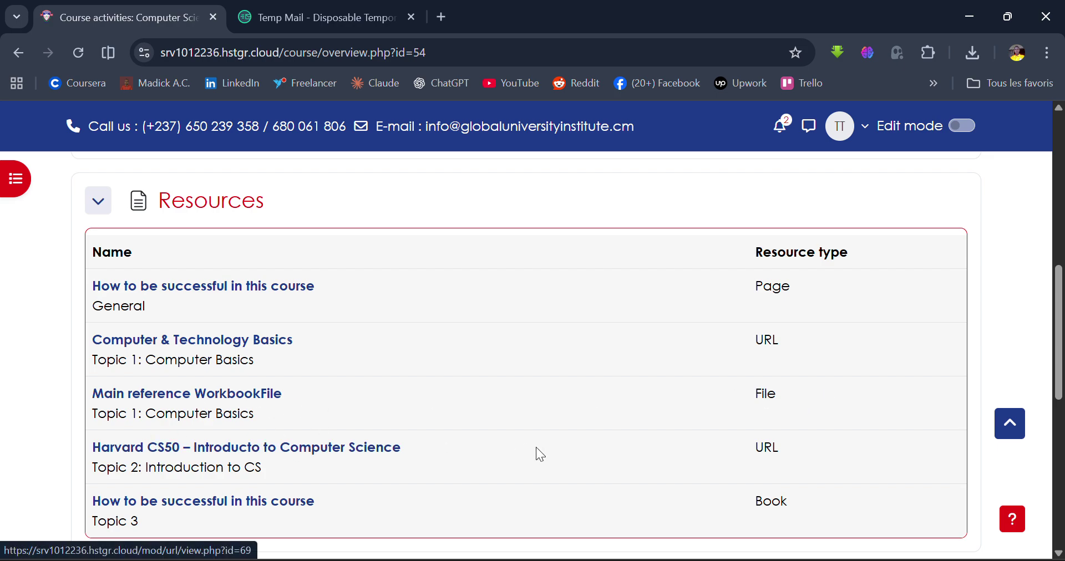
scroll(388, 480, "up", 9)
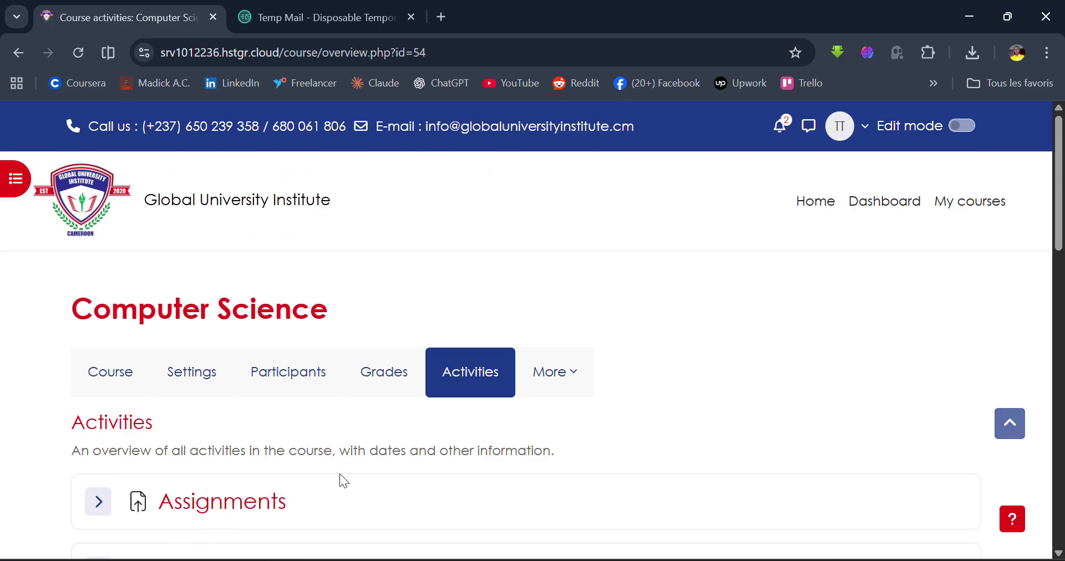
scroll(340, 475, "down", 2)
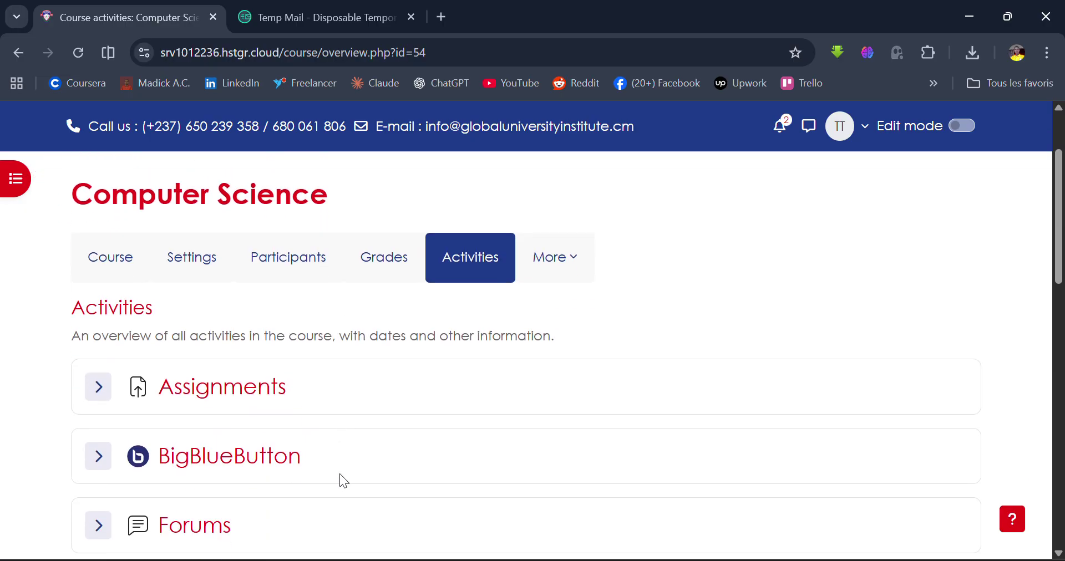
Leave the Computer Science course and open Introduction to Software Engineering from My courses to view its sections.
left_click(89, 267)
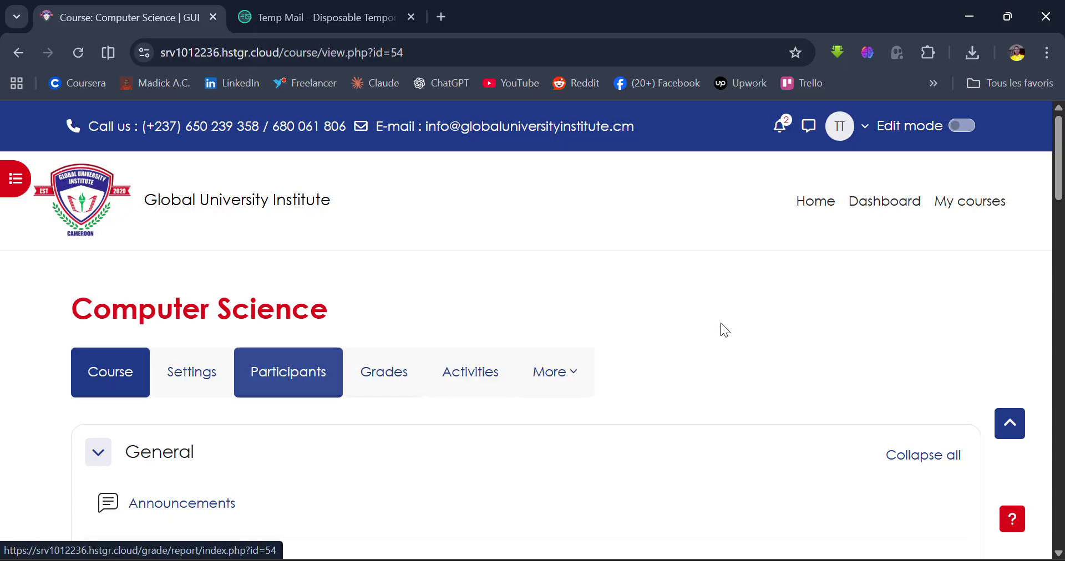
left_click(966, 215)
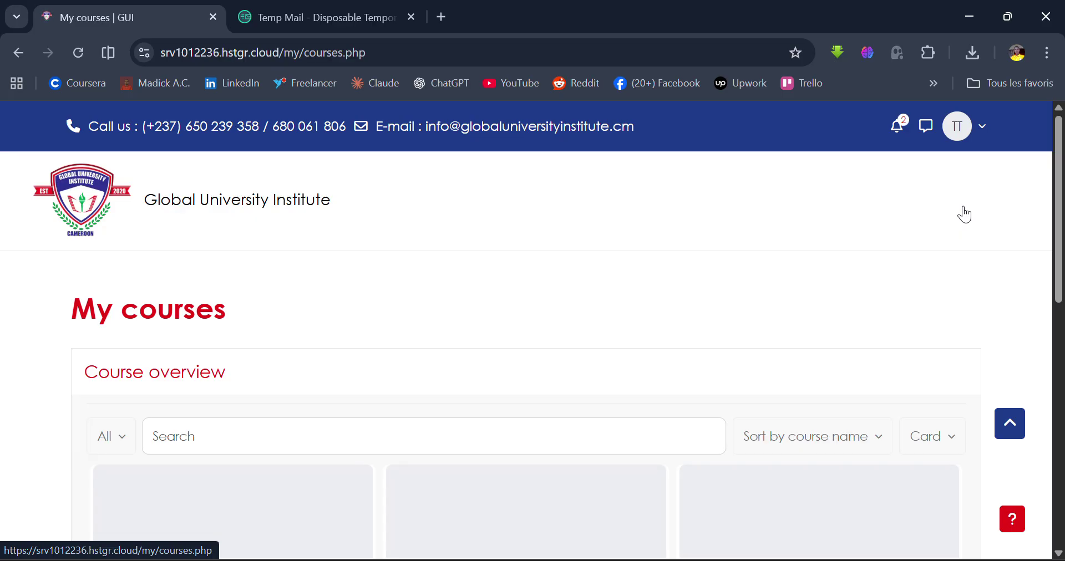
scroll(965, 215, "down", 4)
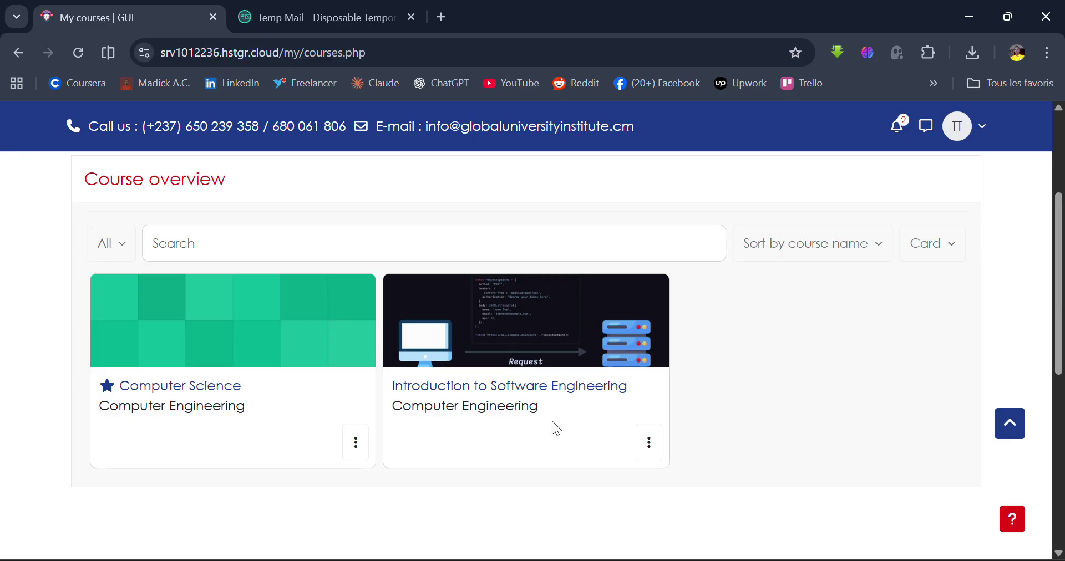
left_click(555, 356)
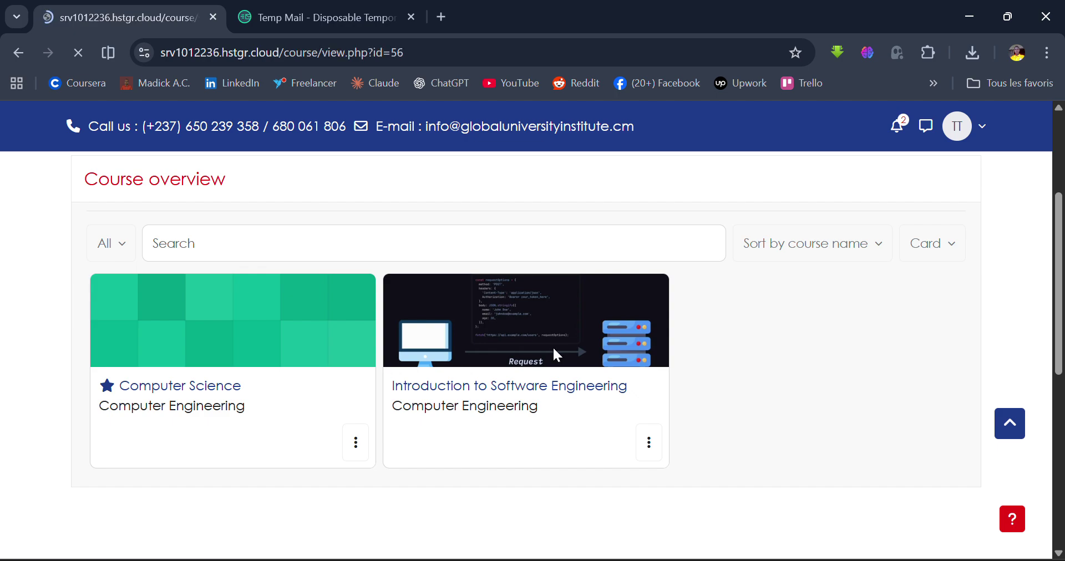
scroll(554, 356, "down", 4)
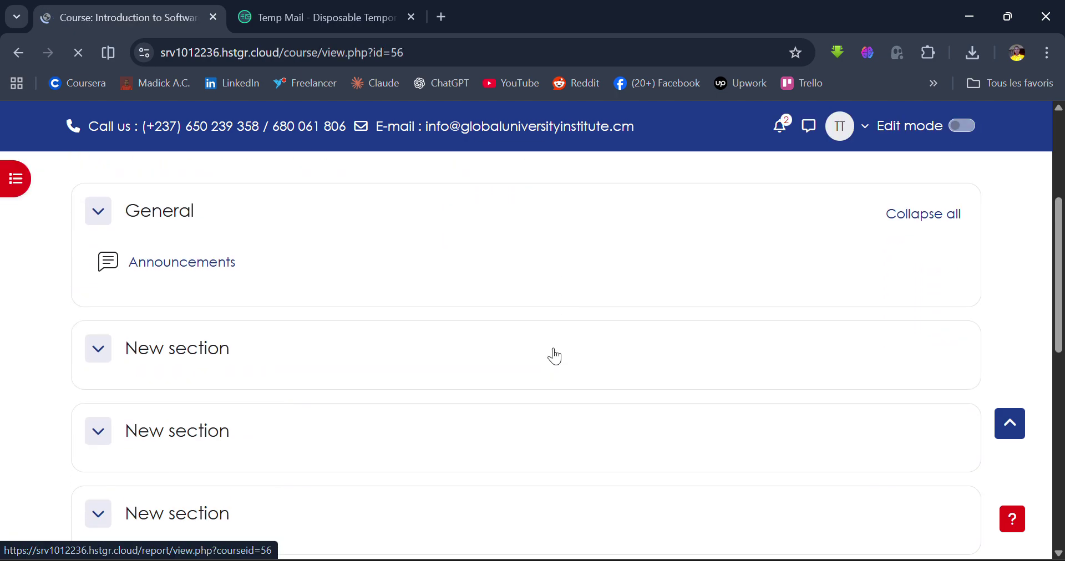
Look over the General area and the unnamed sections on the Introduction to Software Engineering course page.
scroll(361, 311, "down", 2)
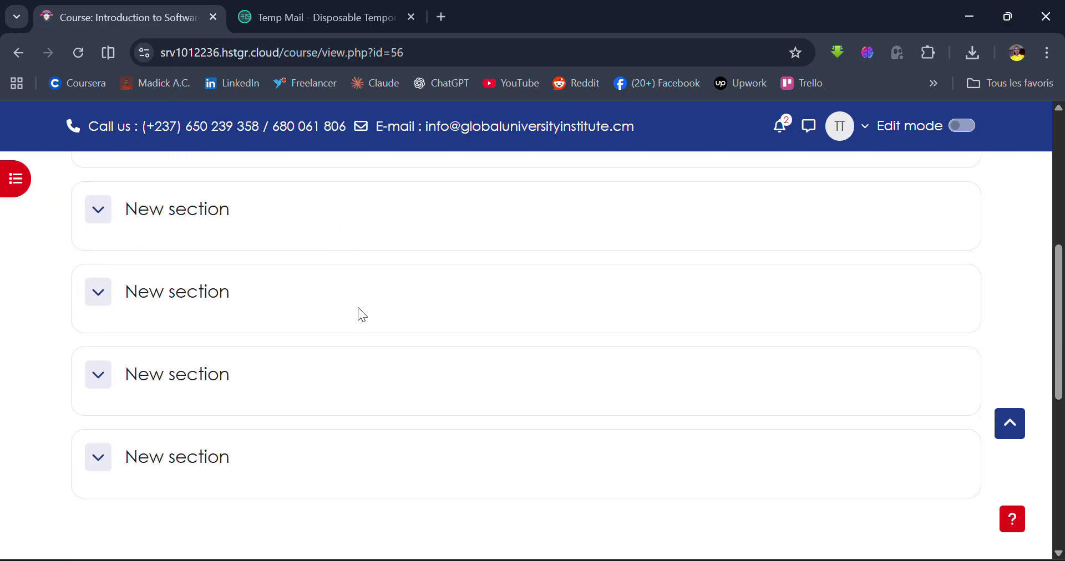
scroll(359, 308, "up", 5)
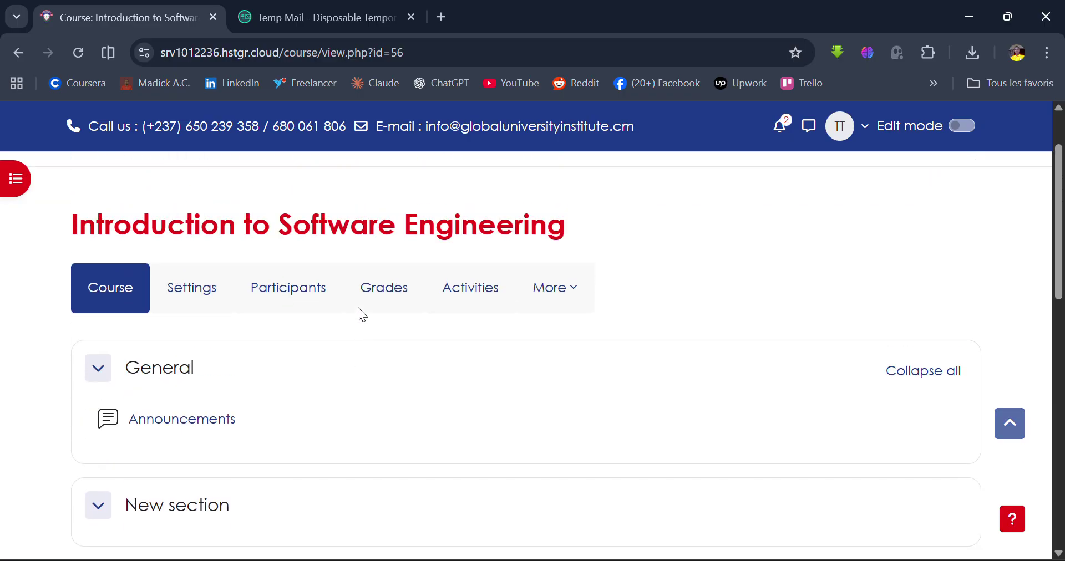
scroll(358, 308, "down", 10)
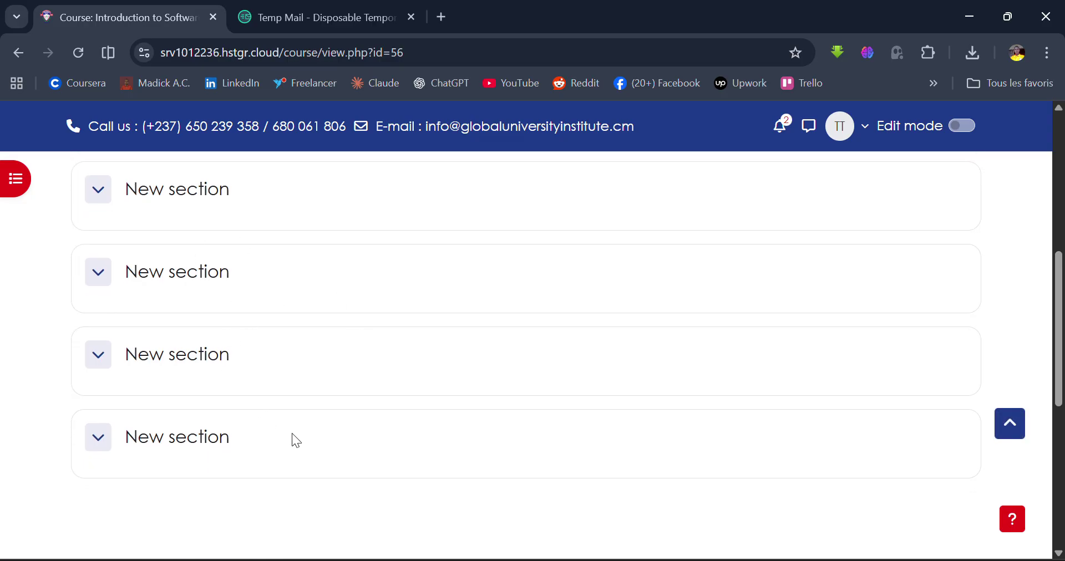
scroll(293, 435, "up", 10)
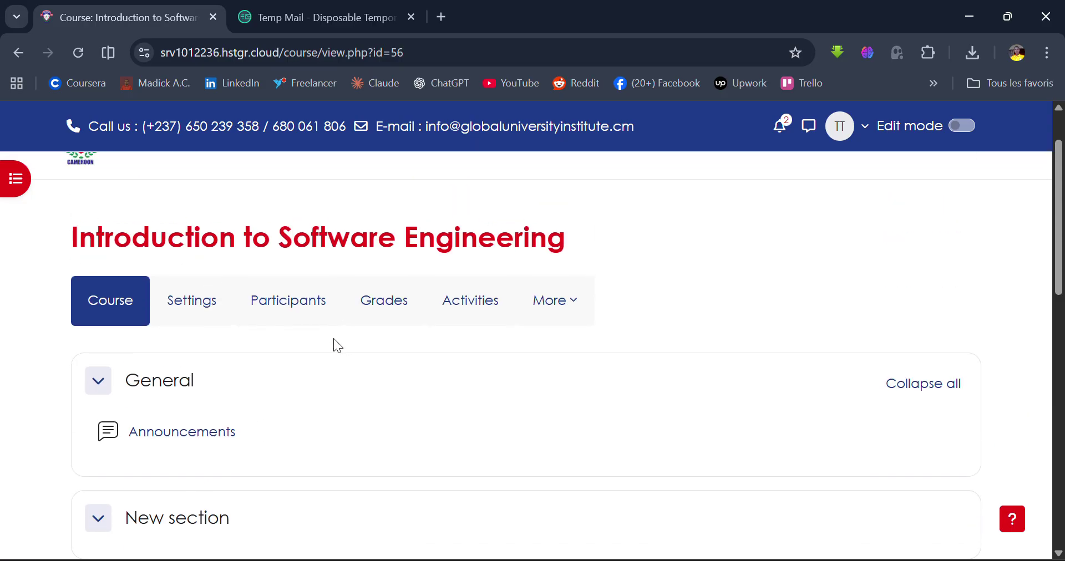
scroll(336, 347, "up", 1)
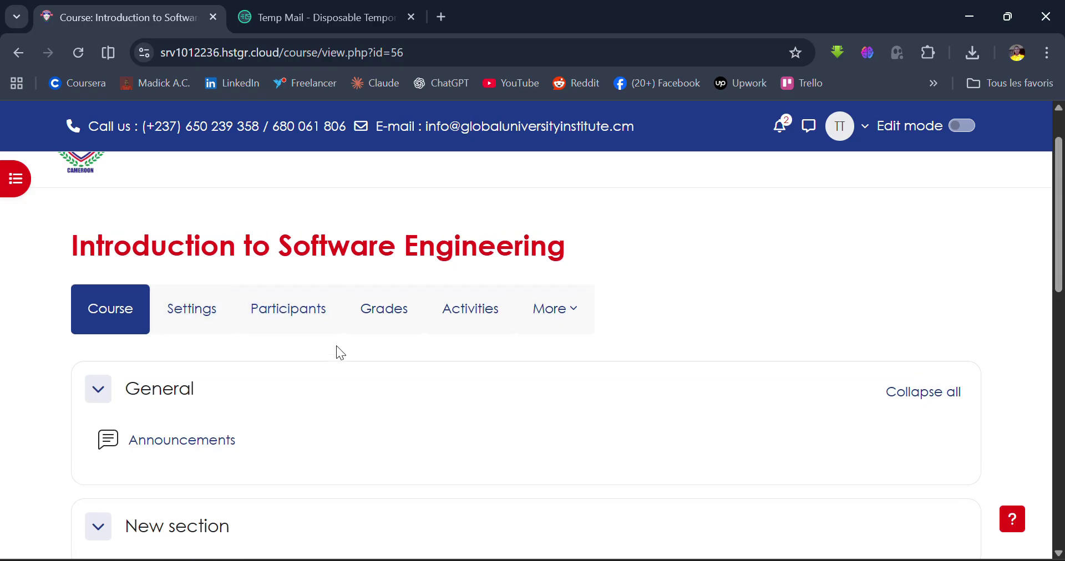
scroll(336, 346, "up", 1)
scroll(555, 440, "down", 1)
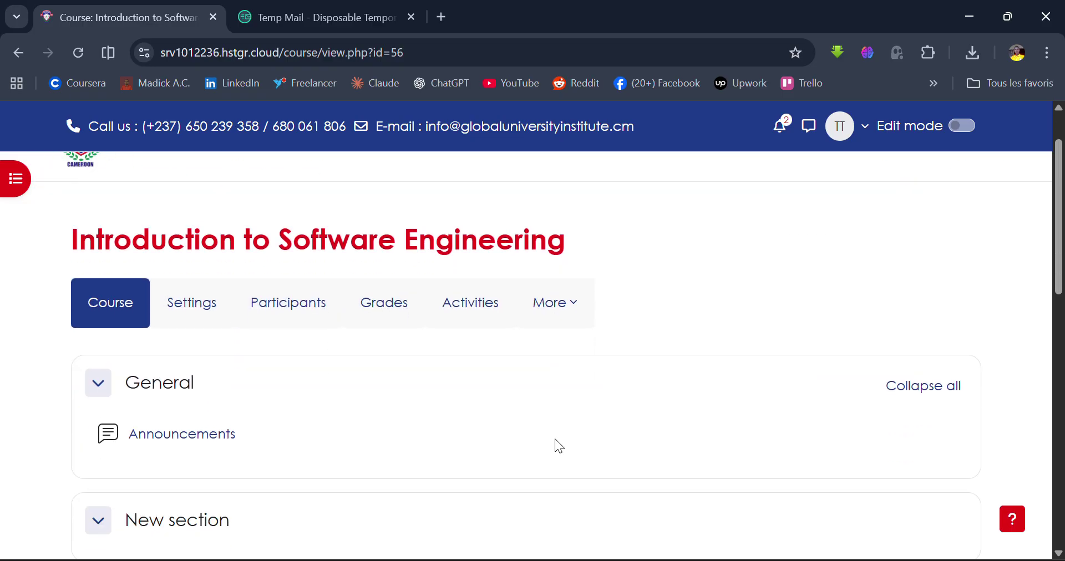
scroll(555, 441, "down", 4)
scroll(556, 441, "up", 4)
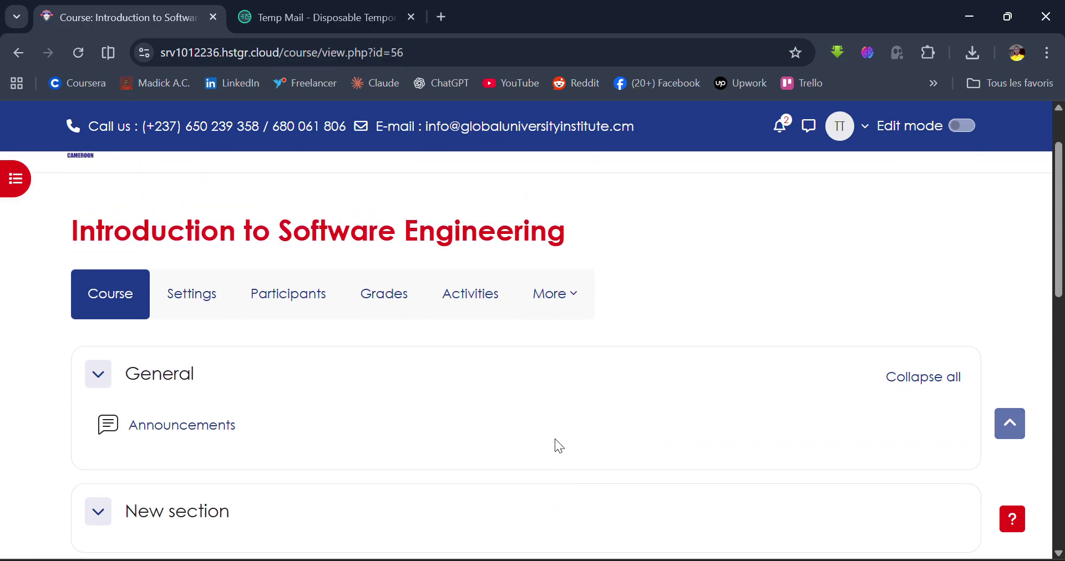
scroll(555, 439, "up", 2)
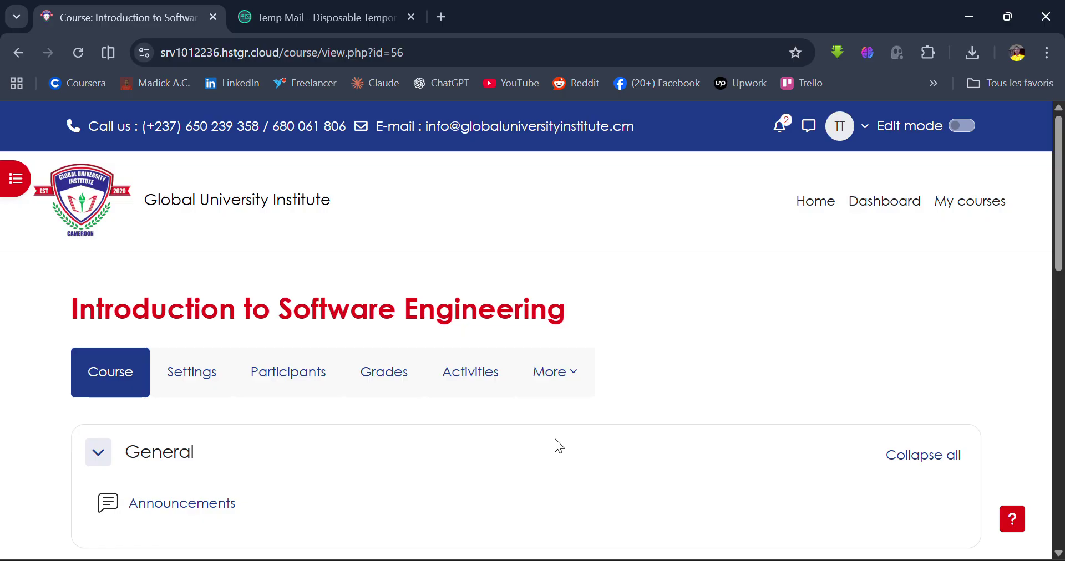
Turn on edit mode for the Introduction to Software Engineering course.
left_click(963, 127)
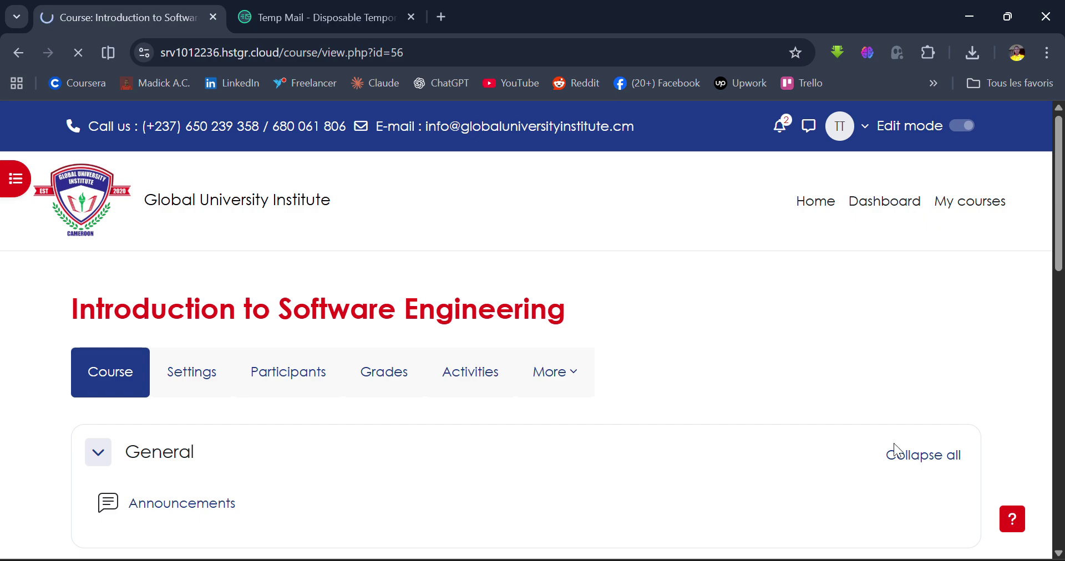
scroll(896, 450, "down", 2)
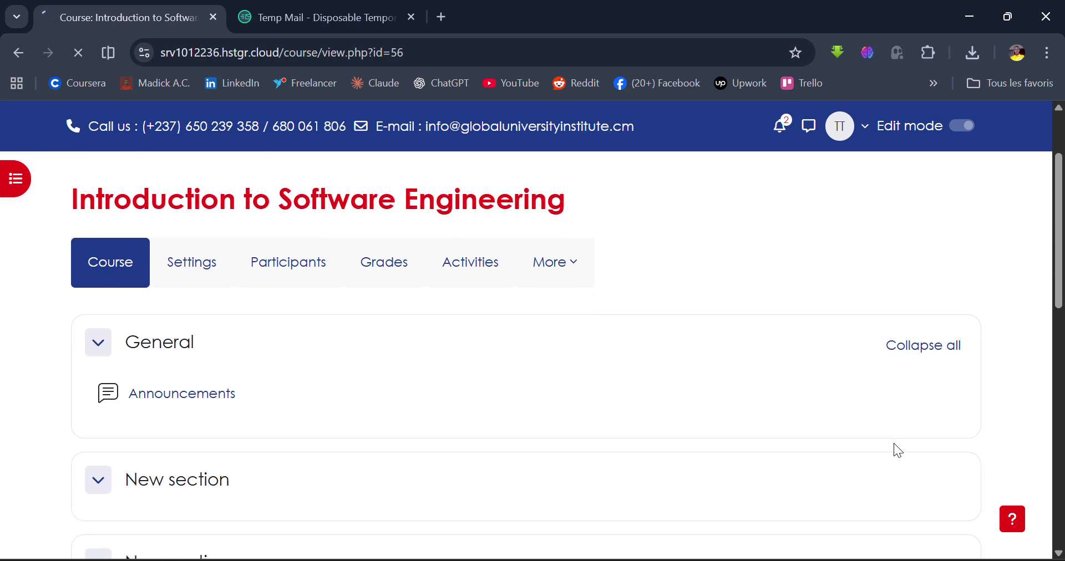
left_click(49, 53)
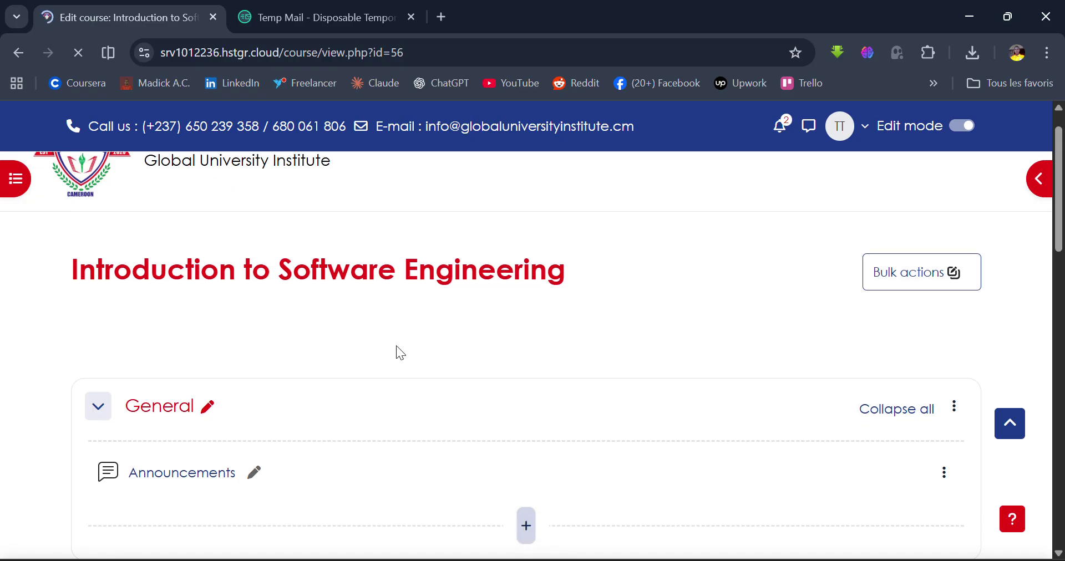
scroll(397, 352, "down", 2)
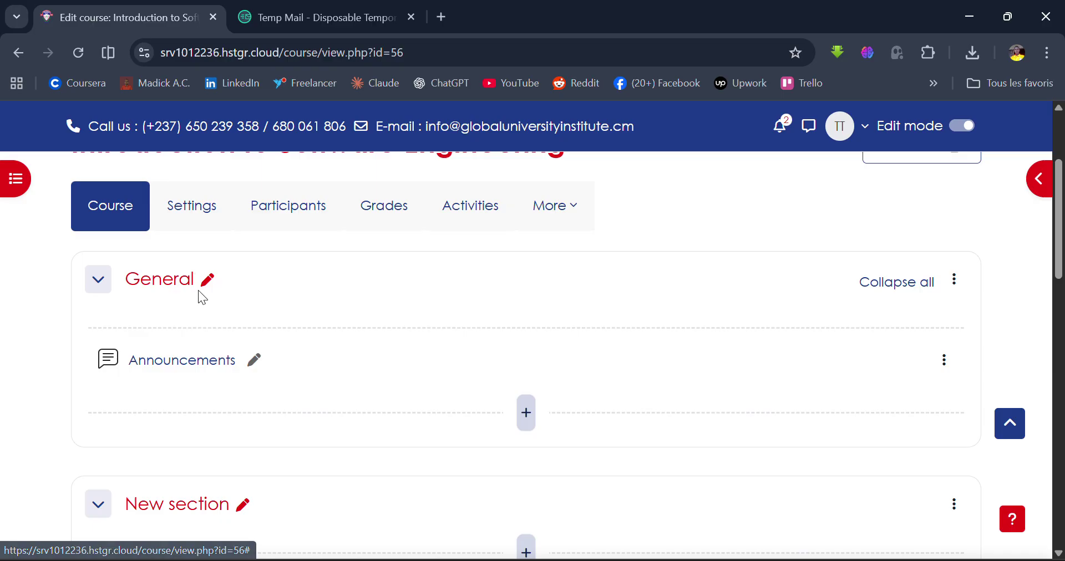
Rename the first new section below General to Chapter One.
mouse_move(309, 325)
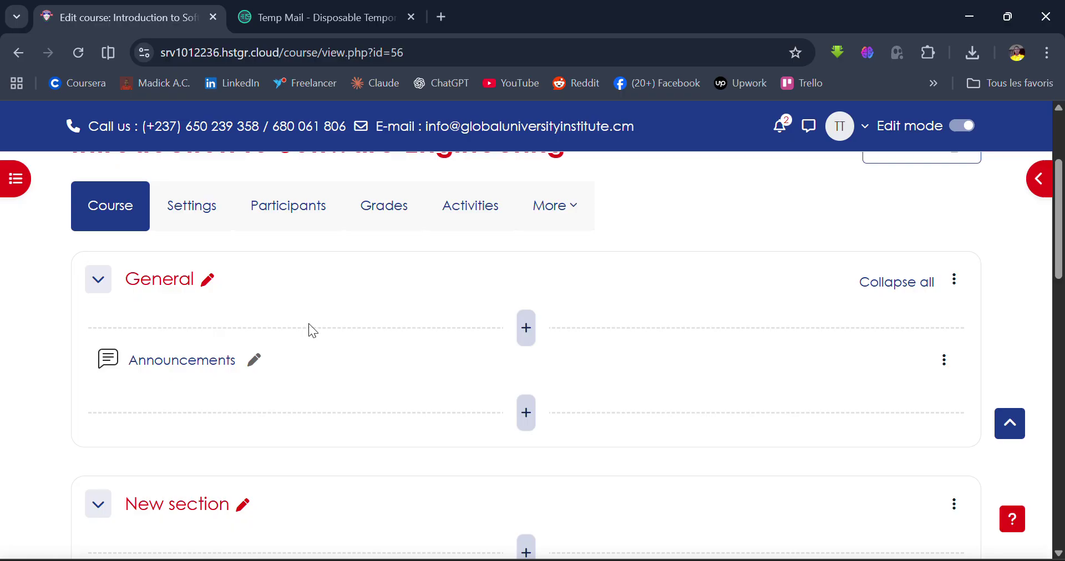
scroll(308, 324, "down", 6)
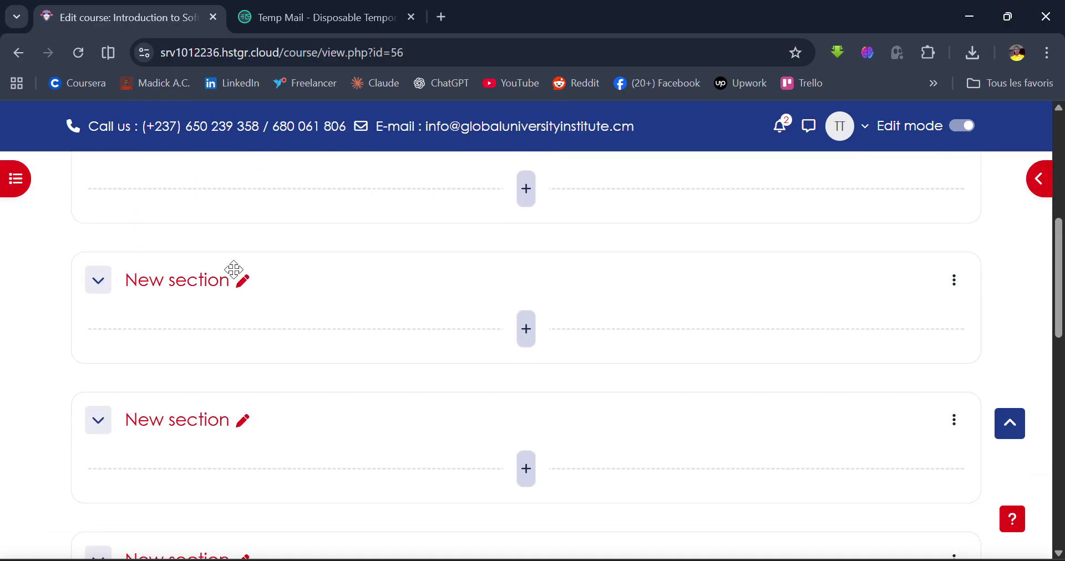
left_click(245, 284)
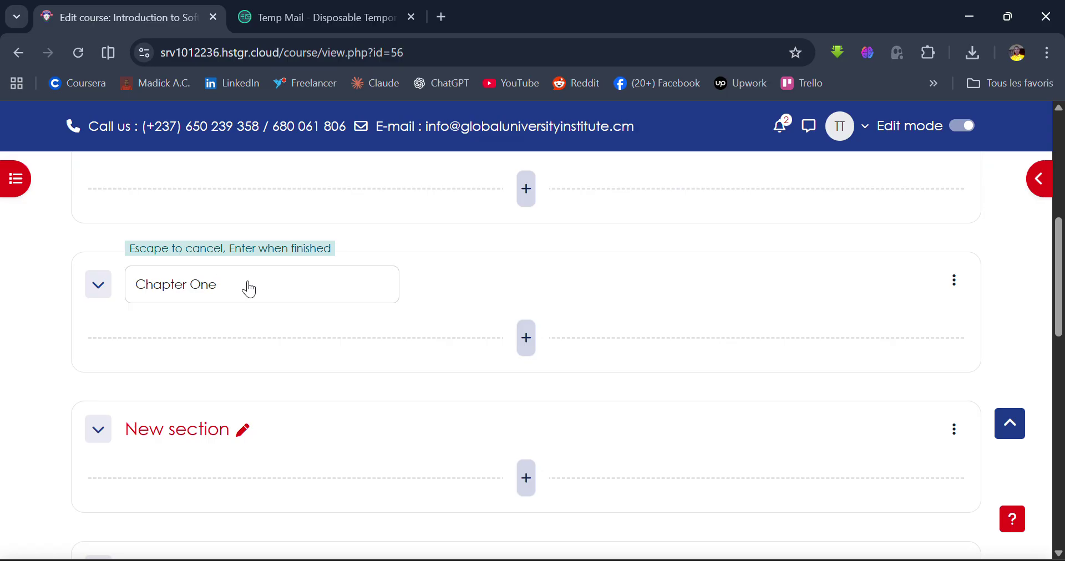
key("Return")
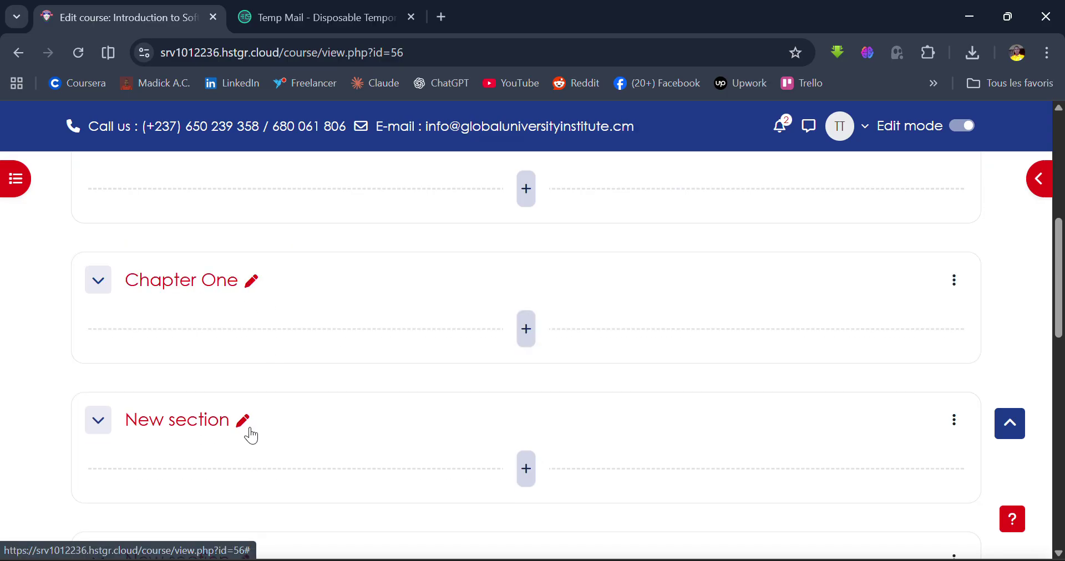
Rename the new section directly below Chapter One to Algorithms.
left_click(249, 429)
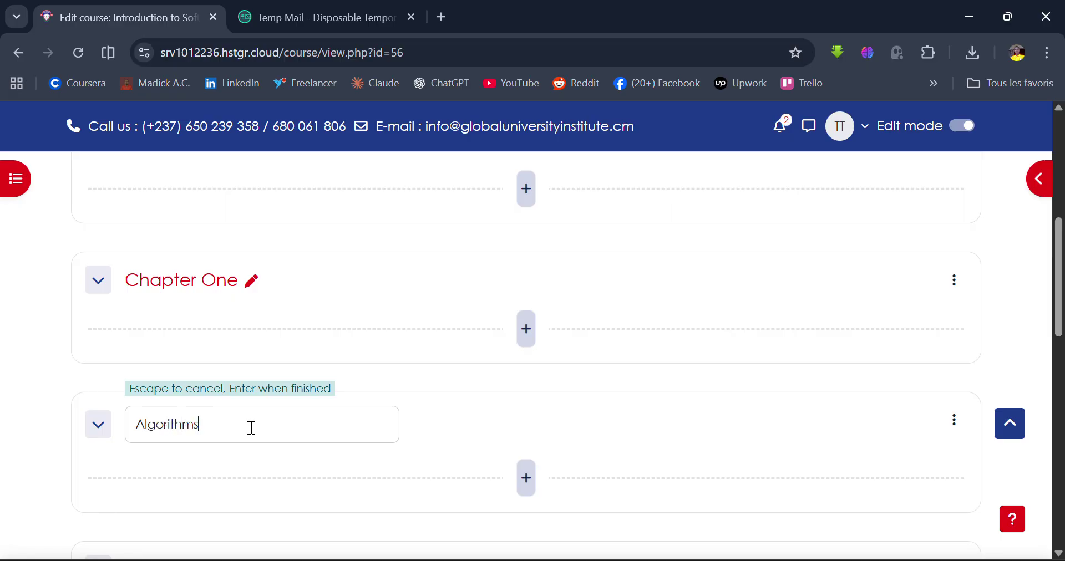
key("Return")
scroll(249, 428, "up", 2)
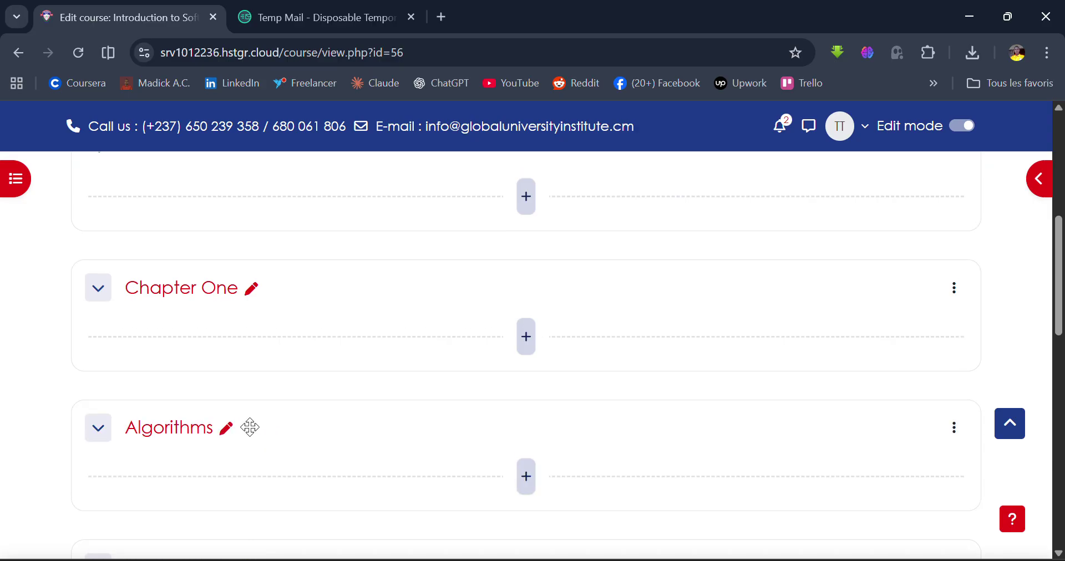
scroll(249, 427, "up", 2)
scroll(250, 430, "down", 4)
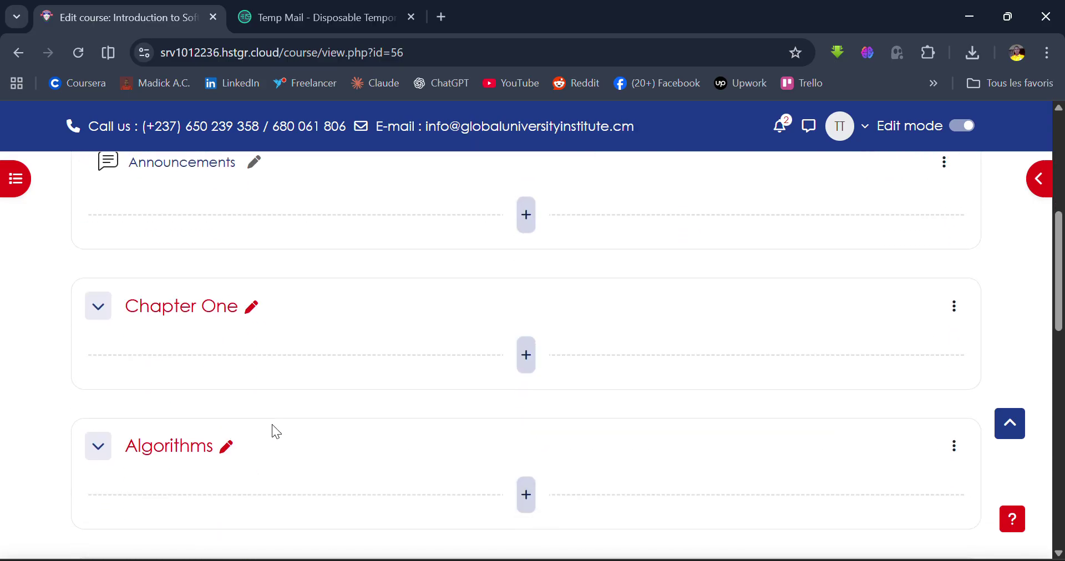
Change the title of the section below Chapter One to Programming.
scroll(497, 405, "down", 2)
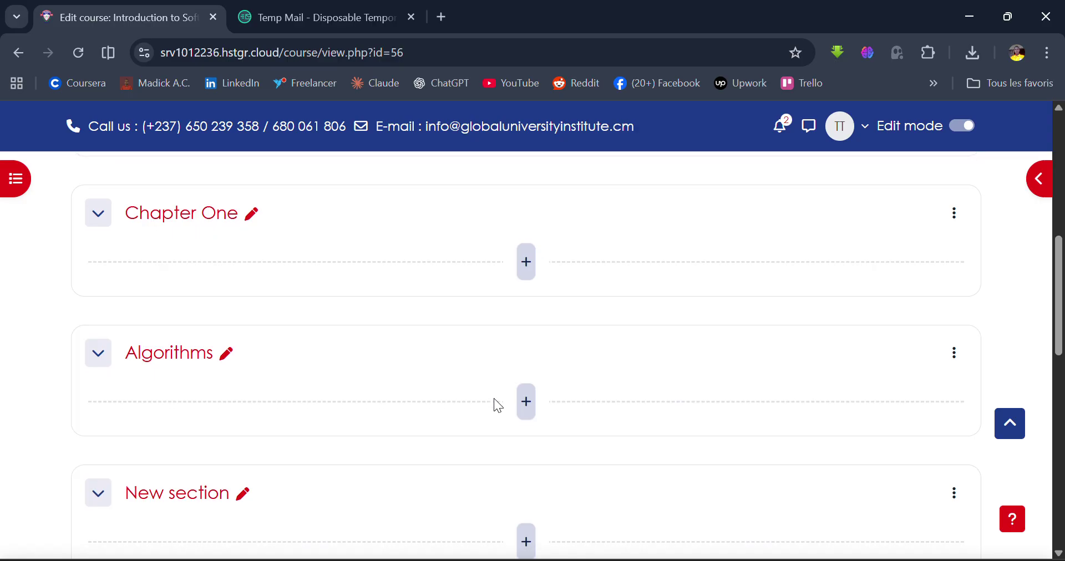
left_click(226, 355)
type("Programm")
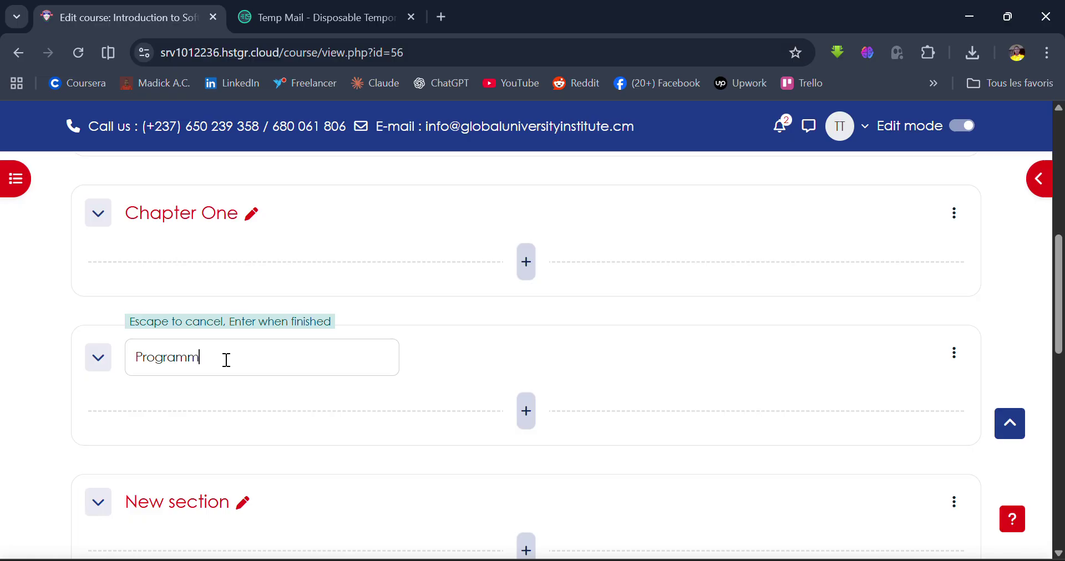
type("ing")
key("Return")
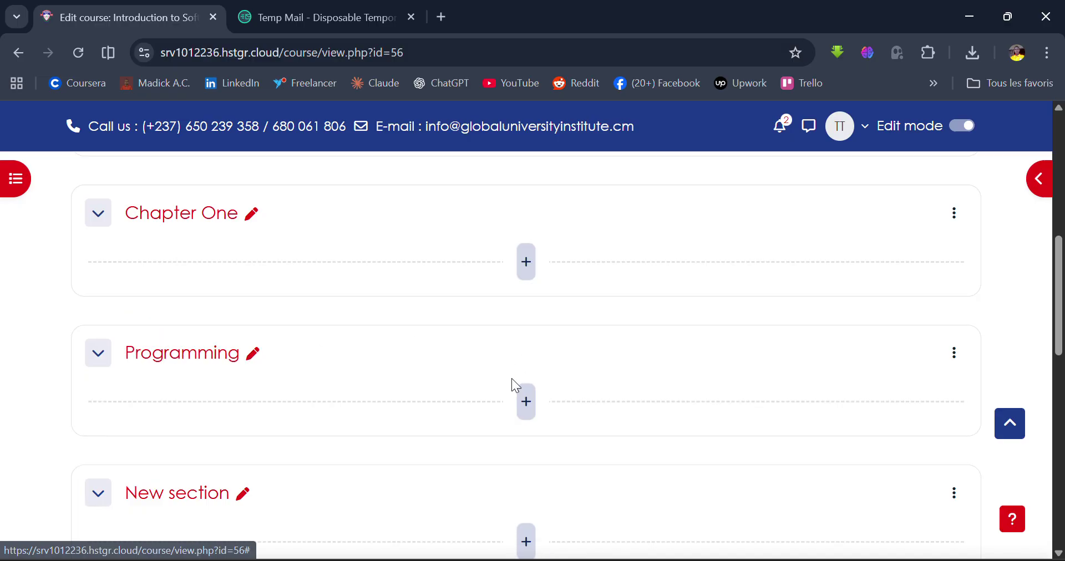
Add a subsection named Algorithms to the Programming section and view the activity and resource types it offers, adding none.
left_click(526, 413)
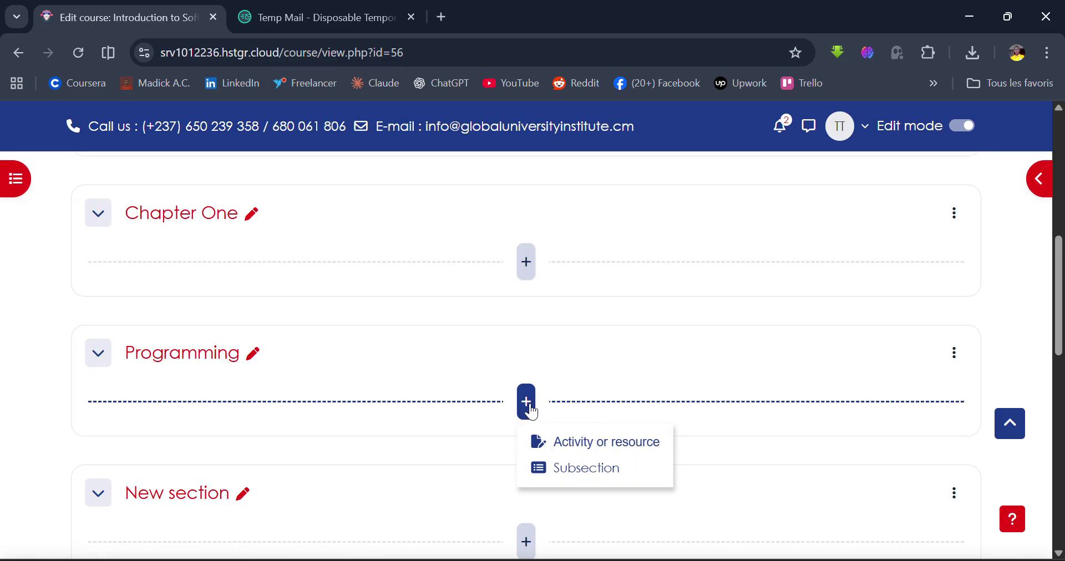
left_click(565, 471)
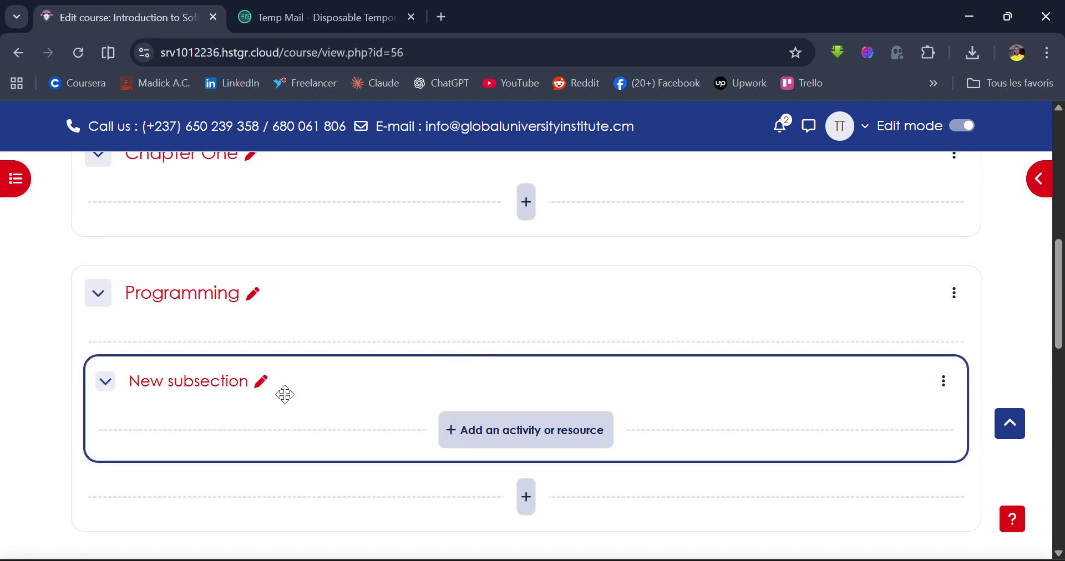
left_click(260, 382)
type("Algorithm")
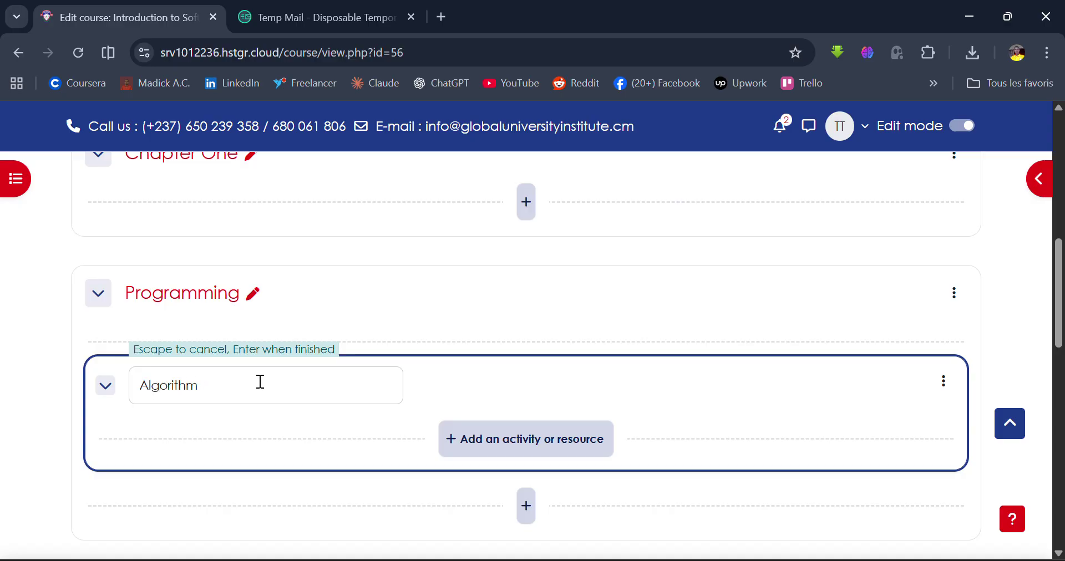
type("s")
scroll(260, 381, "down", 1)
key("Return")
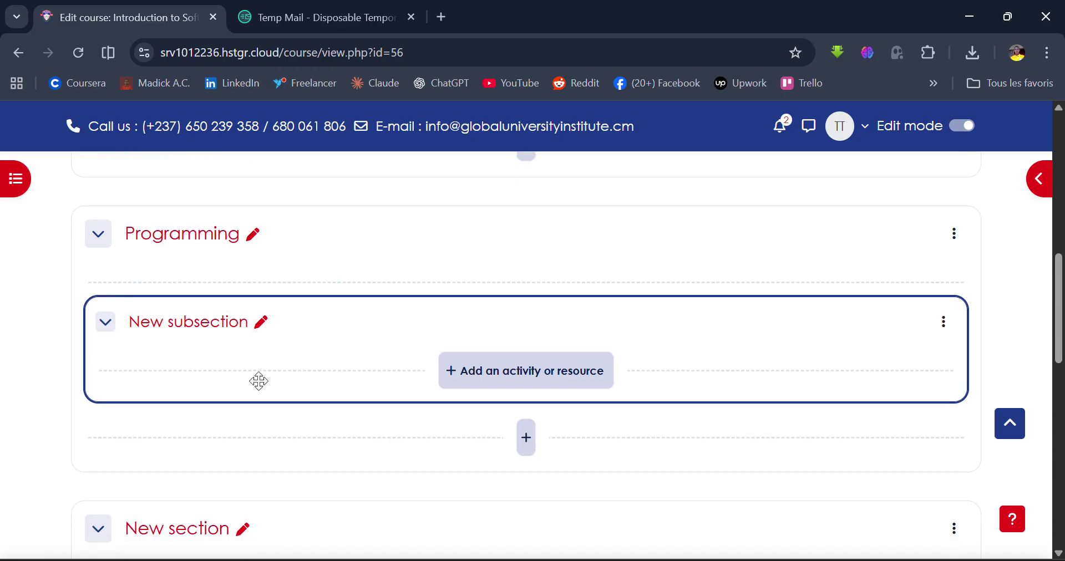
left_click(494, 383)
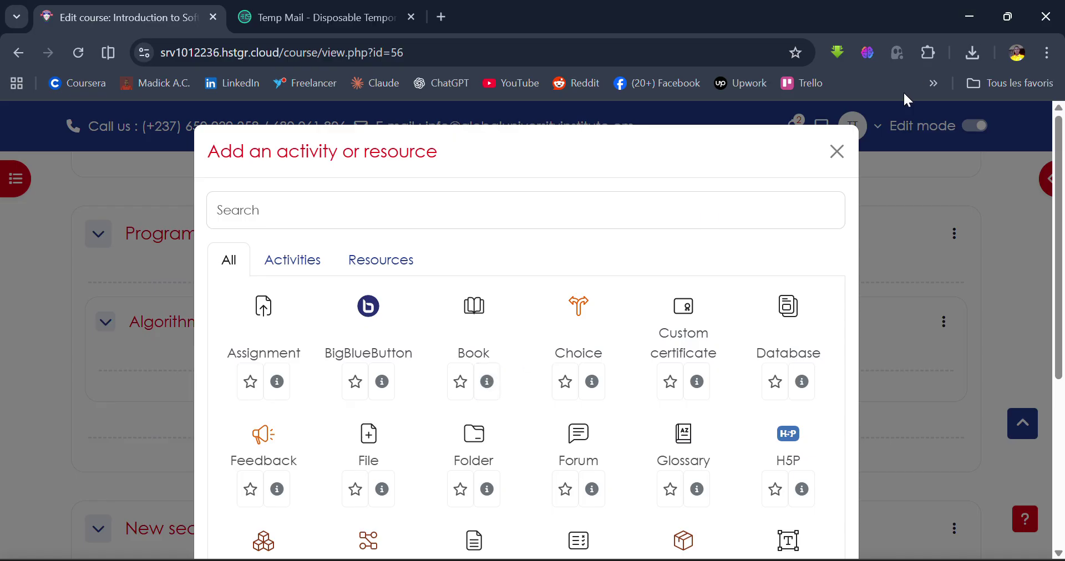
left_click(837, 152)
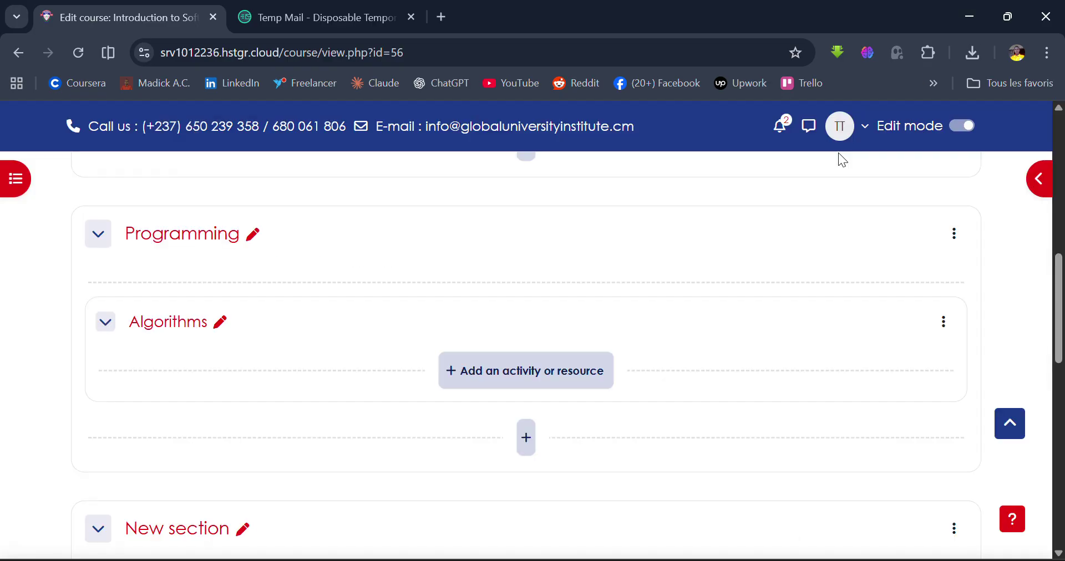
Add a second subsection to the Programming section, below Algorithms, and name it Data Structures.
left_click(526, 441)
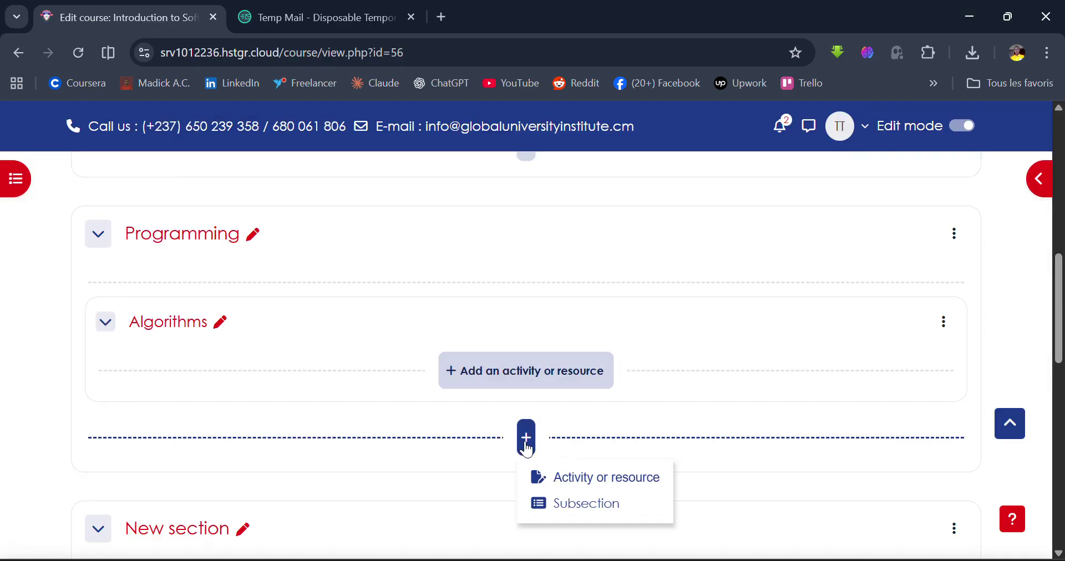
left_click(564, 509)
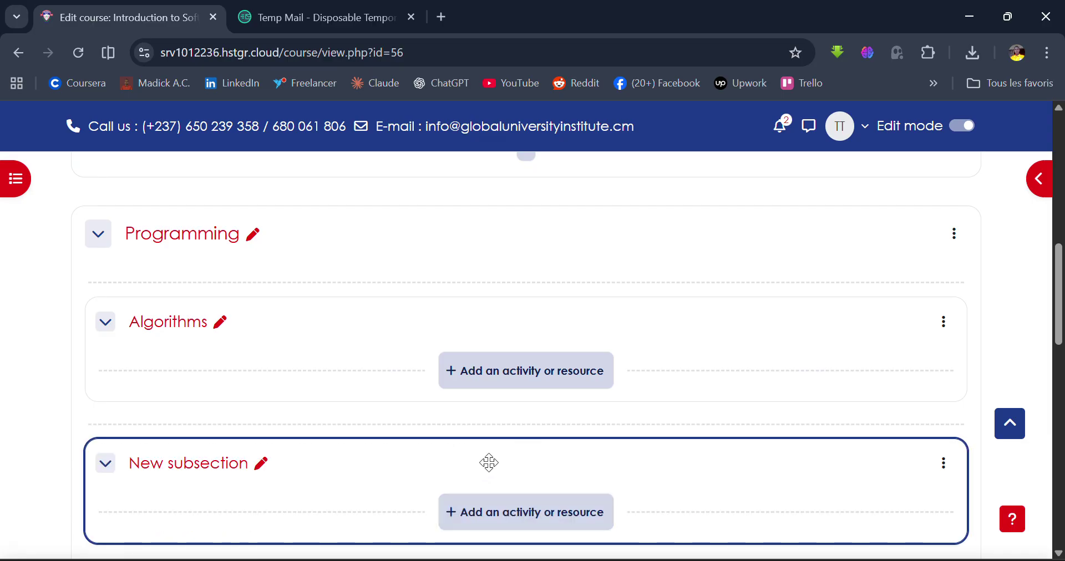
left_click(261, 467)
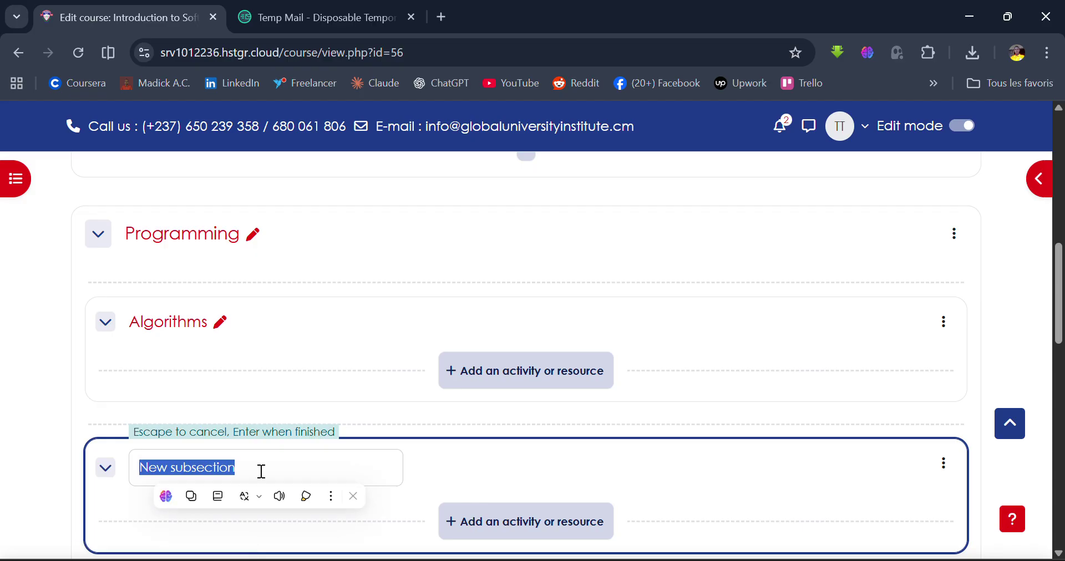
type("Dat")
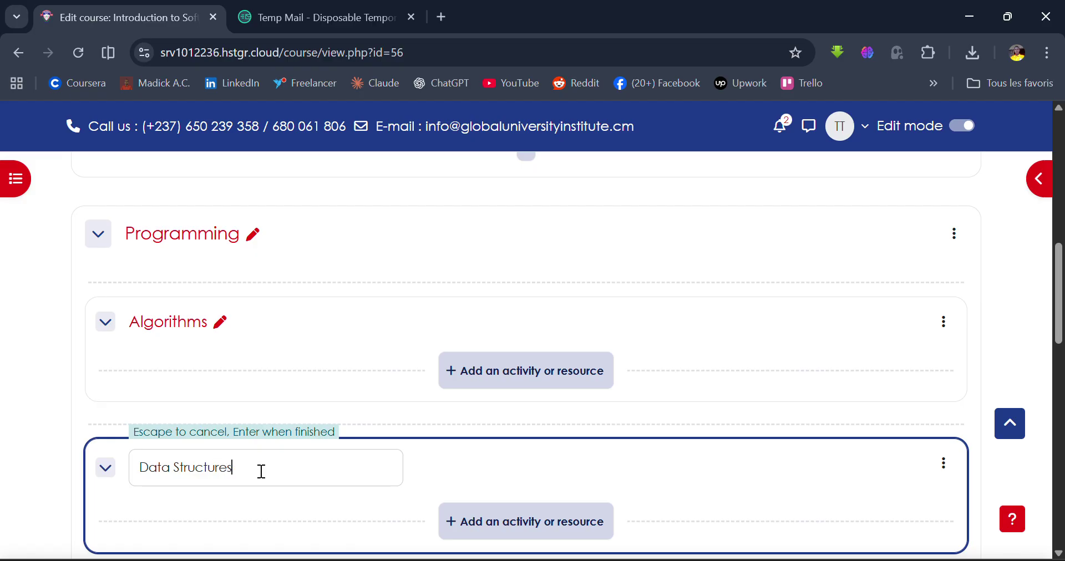
type("a Structures")
key("Return")
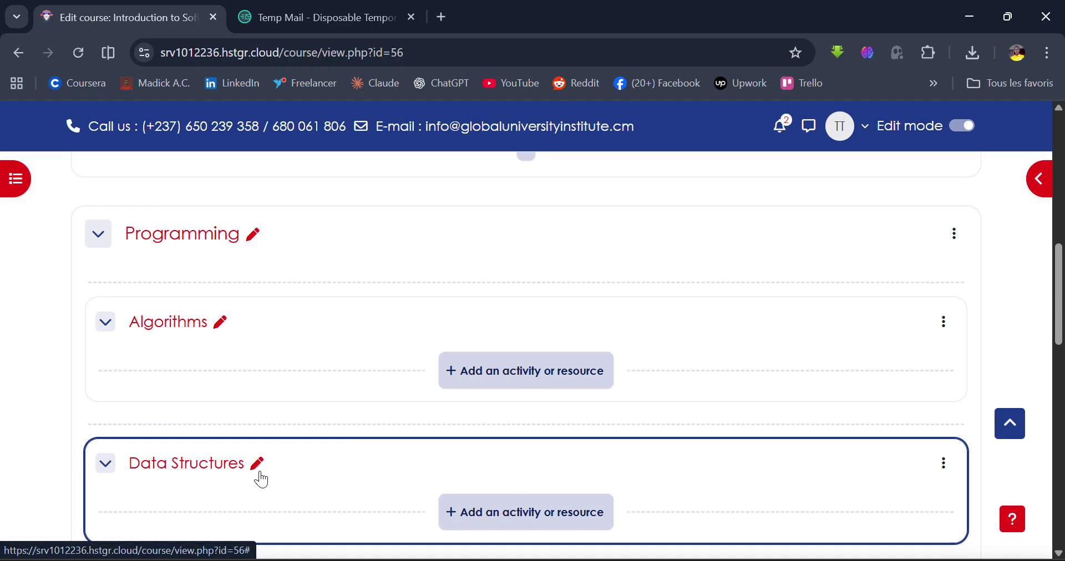
scroll(261, 479, "down", 1)
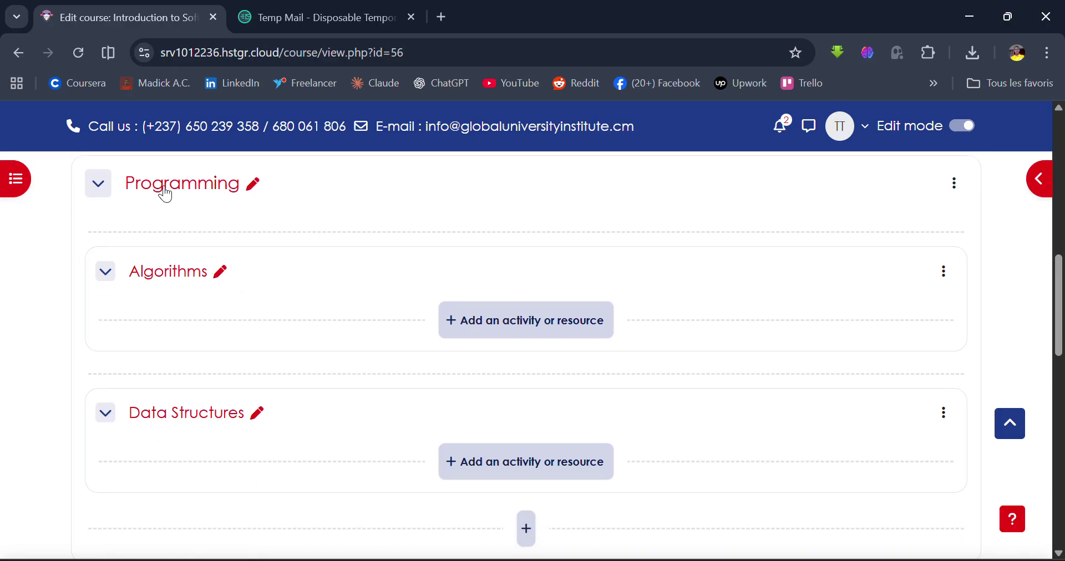
scroll(133, 267, "up", 2)
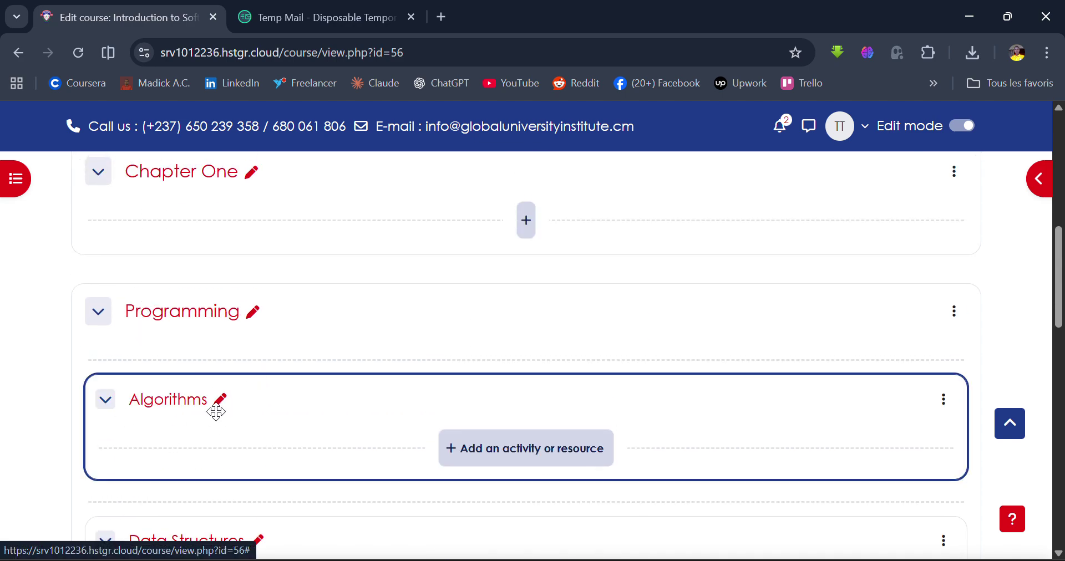
View the group mode choices and the available actions for Announcements in the General section, changing nothing.
scroll(126, 400, "up", 8)
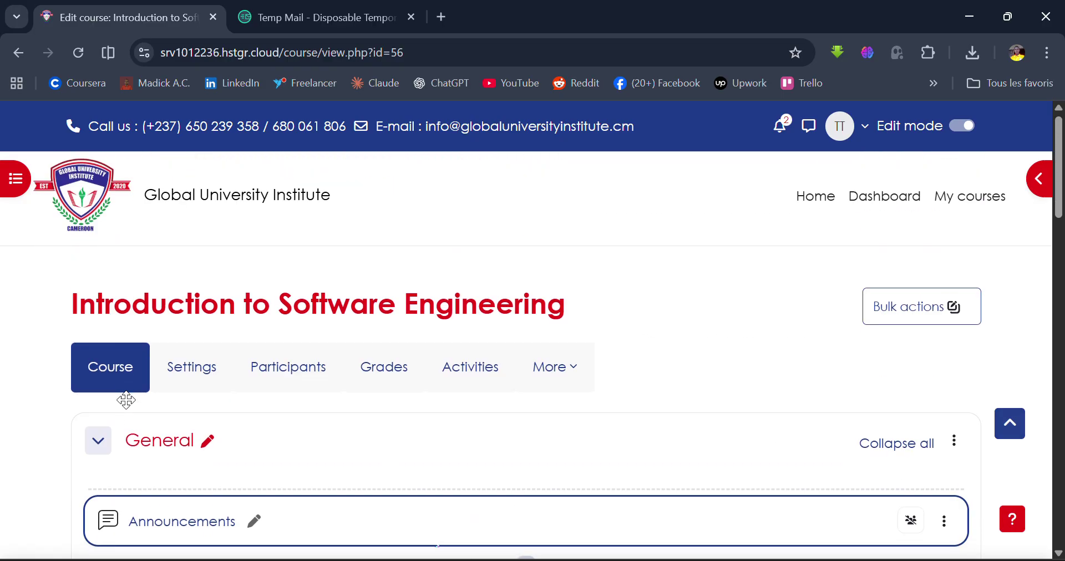
scroll(127, 400, "down", 3)
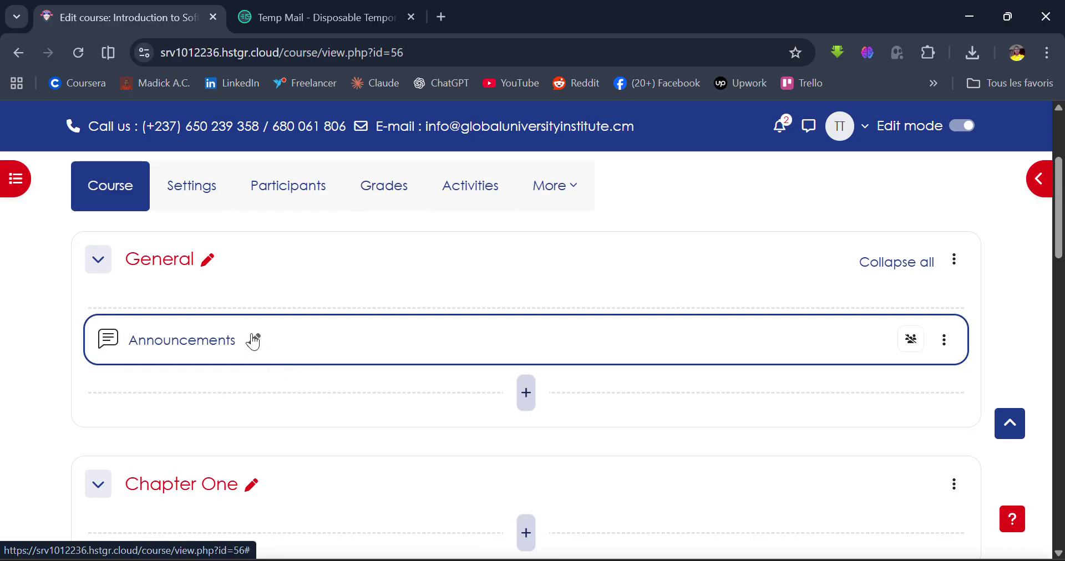
left_click(911, 341)
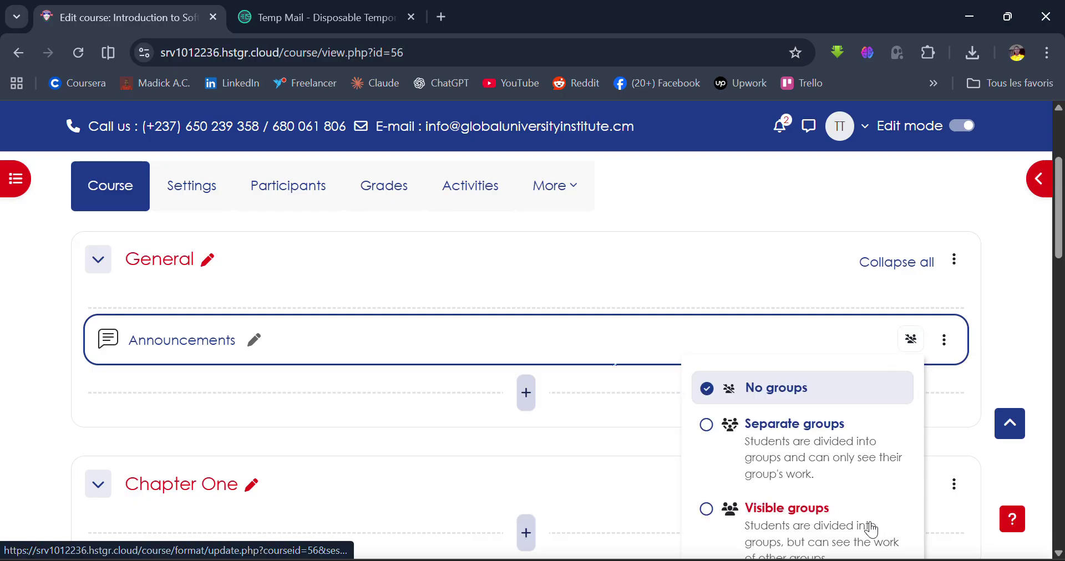
scroll(870, 527, "down", 1)
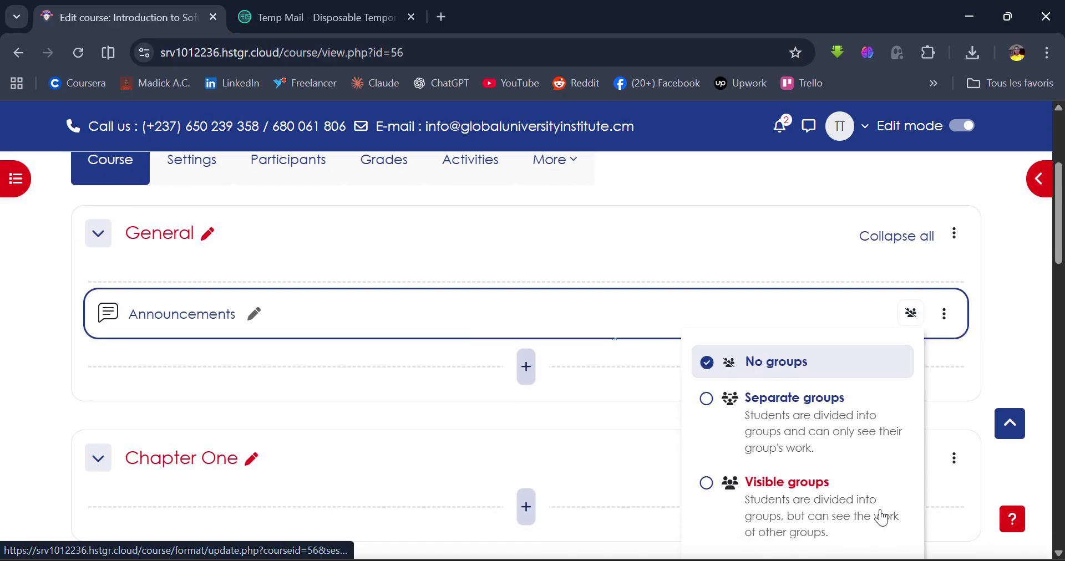
left_click(944, 314)
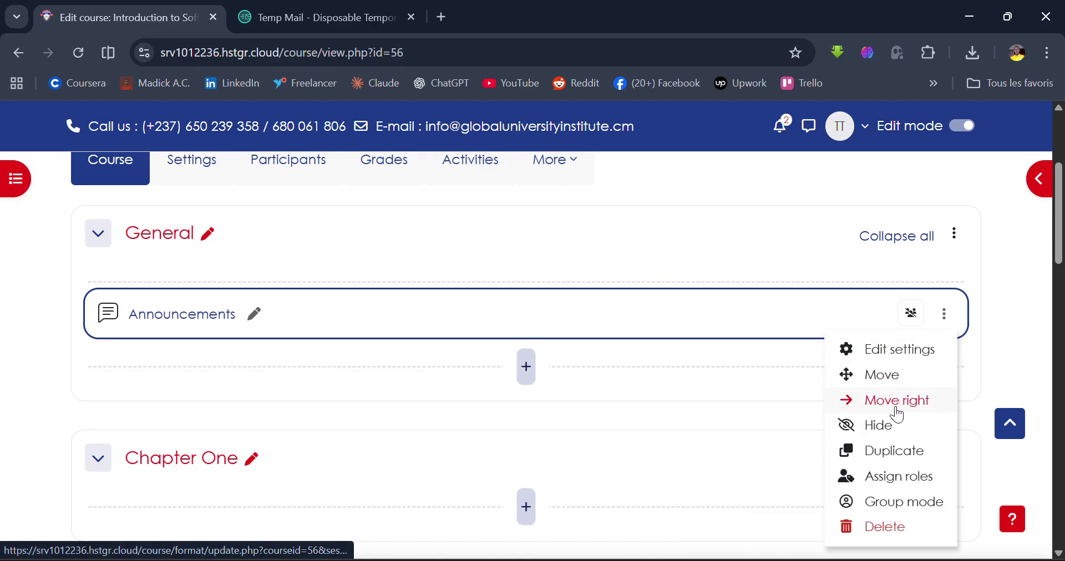
left_click(1045, 355)
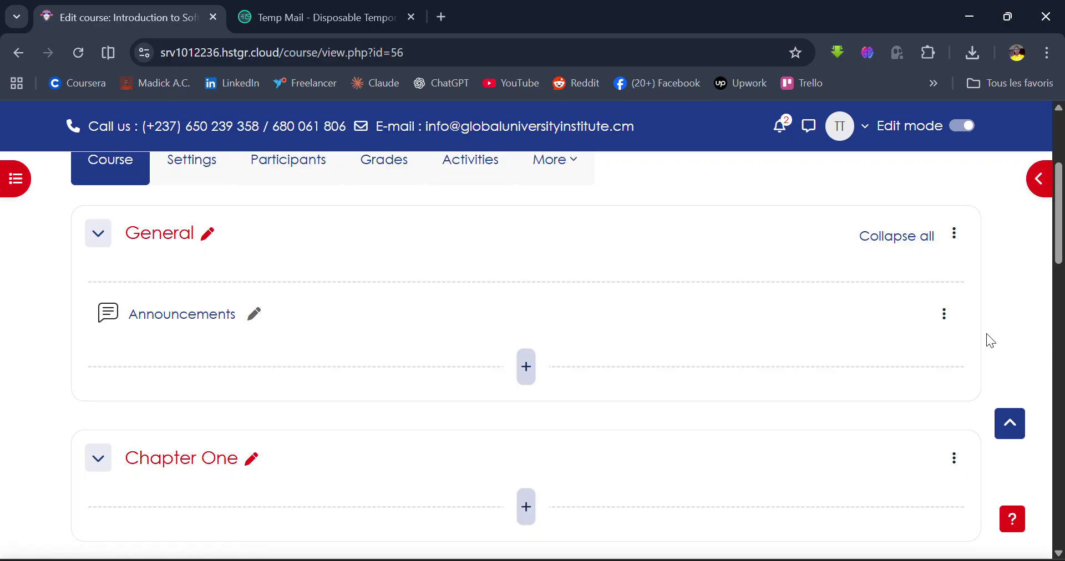
Look through the activity and resource types for the General section and start a new BigBlueButton activity.
left_click(525, 368)
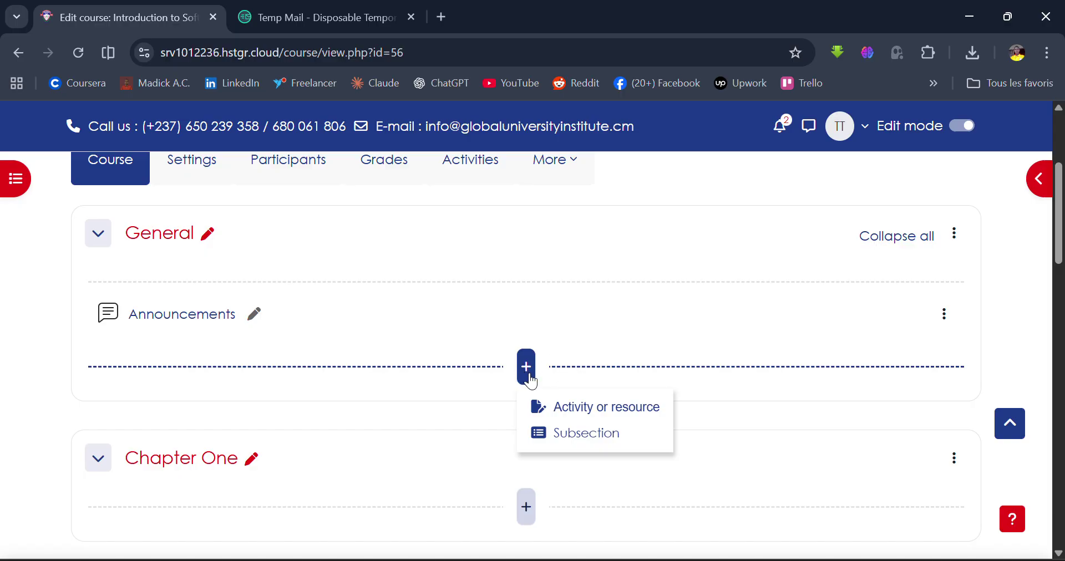
left_click(577, 420)
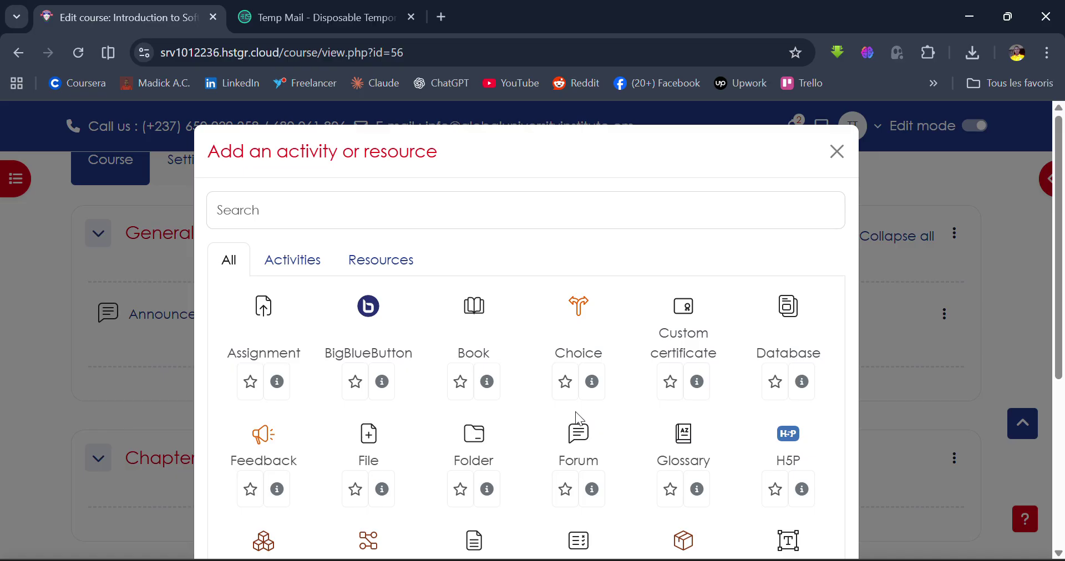
scroll(575, 416, "down", 1)
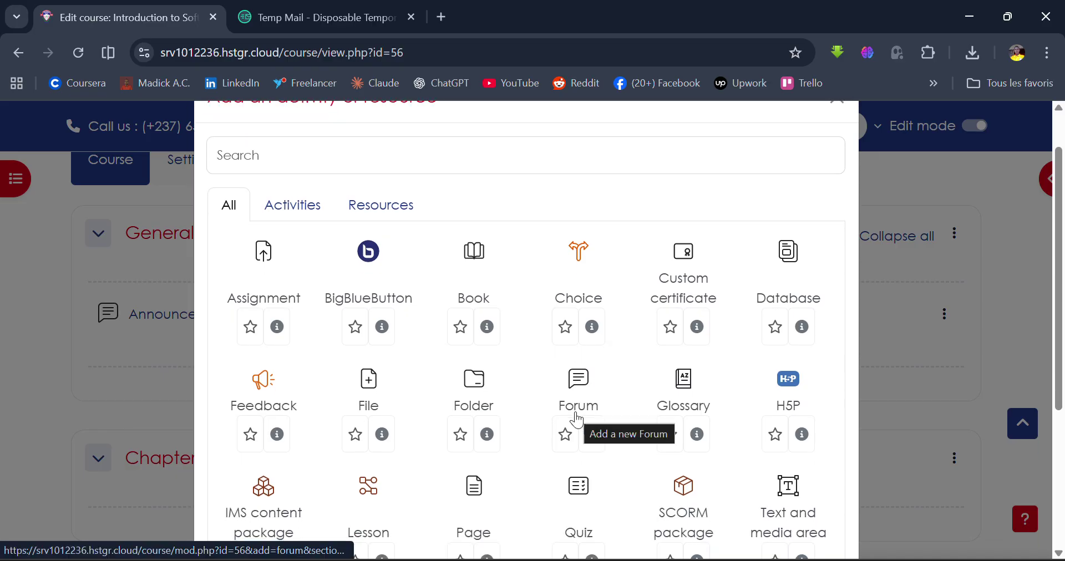
scroll(577, 418, "down", 1)
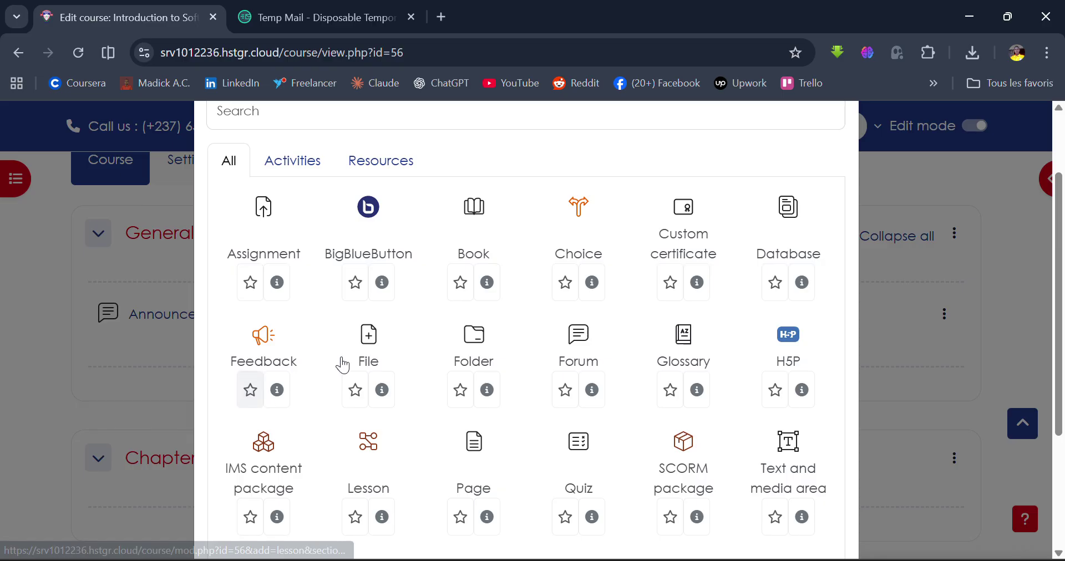
scroll(567, 537, "down", 2)
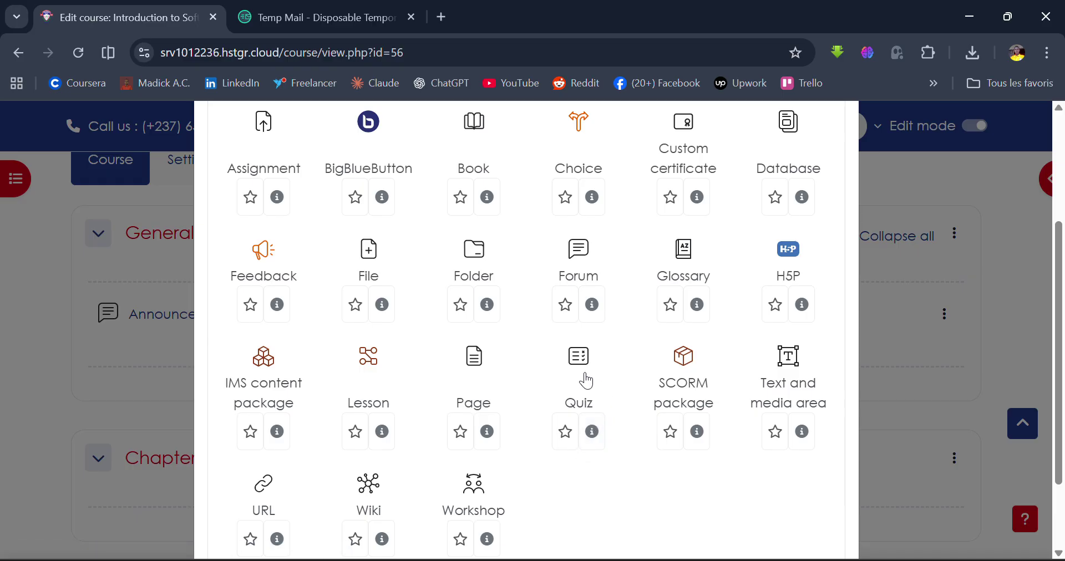
scroll(581, 494, "up", 3)
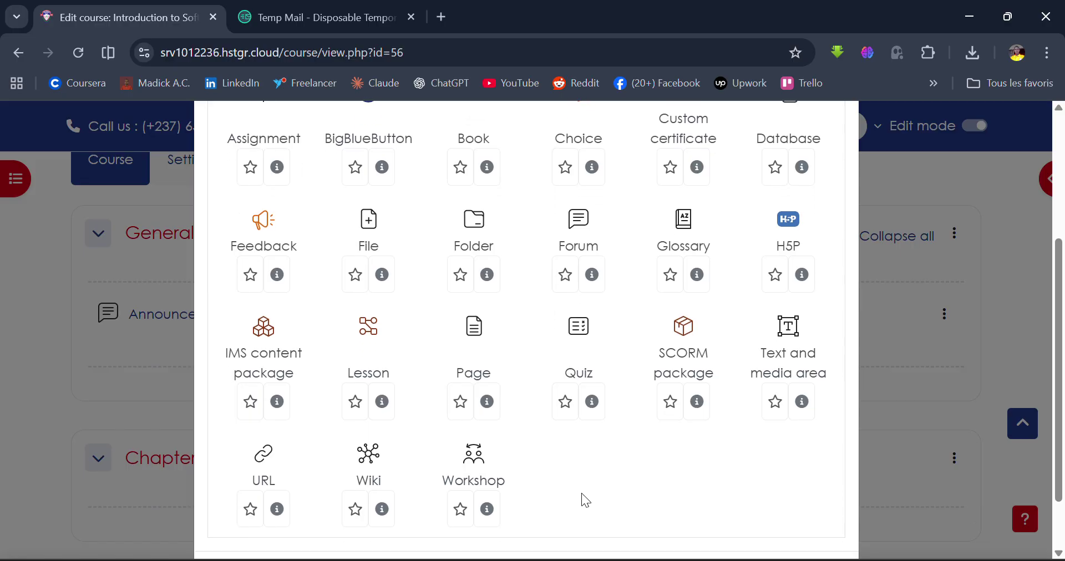
scroll(583, 500, "up", 1)
scroll(581, 502, "down", 2)
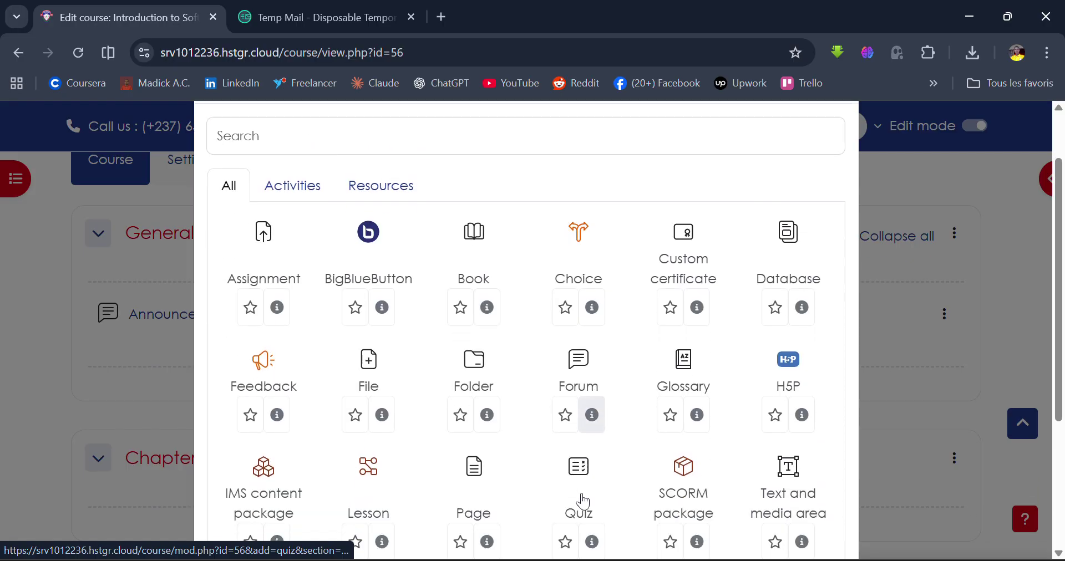
scroll(706, 280, "up", 2)
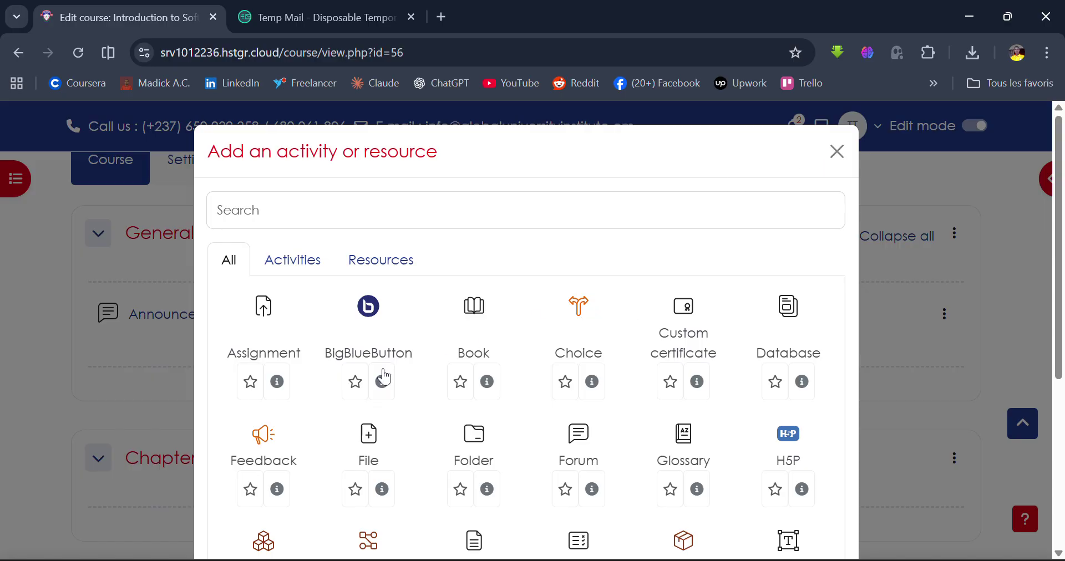
left_click(385, 324)
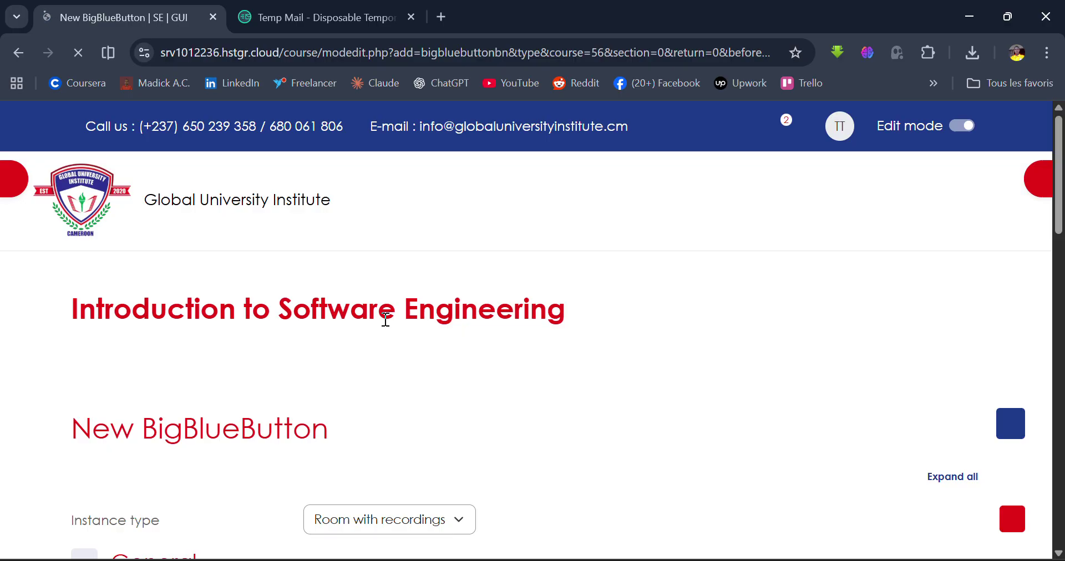
Name the new BigBlueButton room Online Class.
scroll(386, 320, "down", 3)
scroll(386, 320, "up", 2)
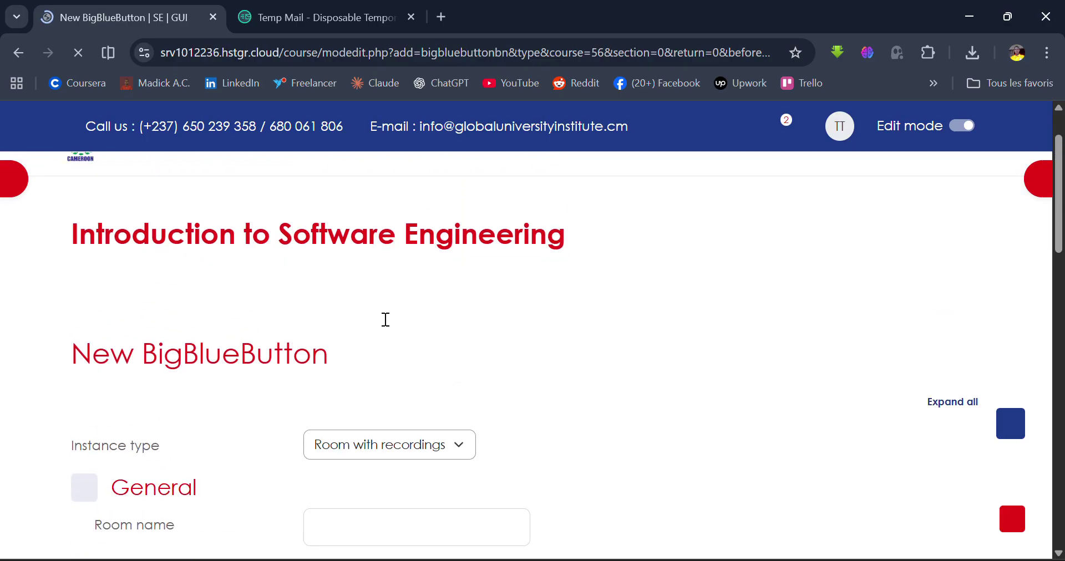
scroll(385, 318, "down", 2)
scroll(384, 318, "down", 1)
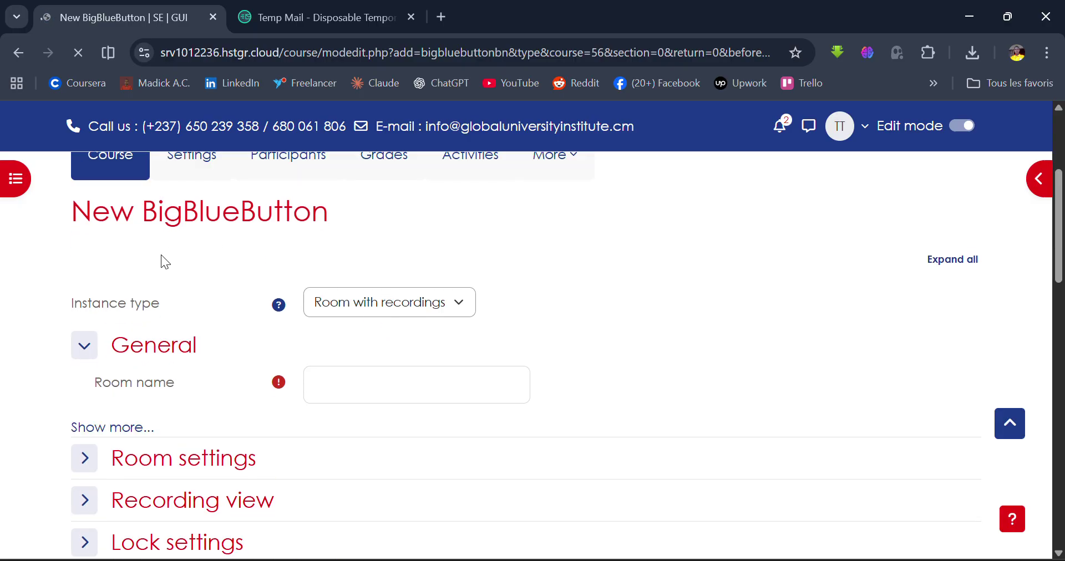
scroll(323, 269, "down", 1)
scroll(323, 264, "down", 1)
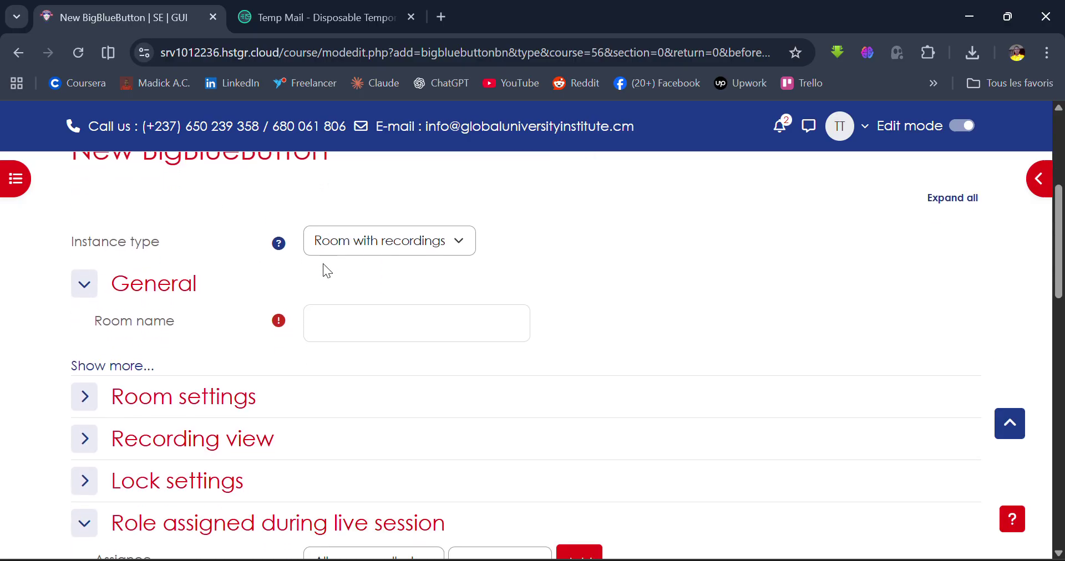
left_click(379, 311)
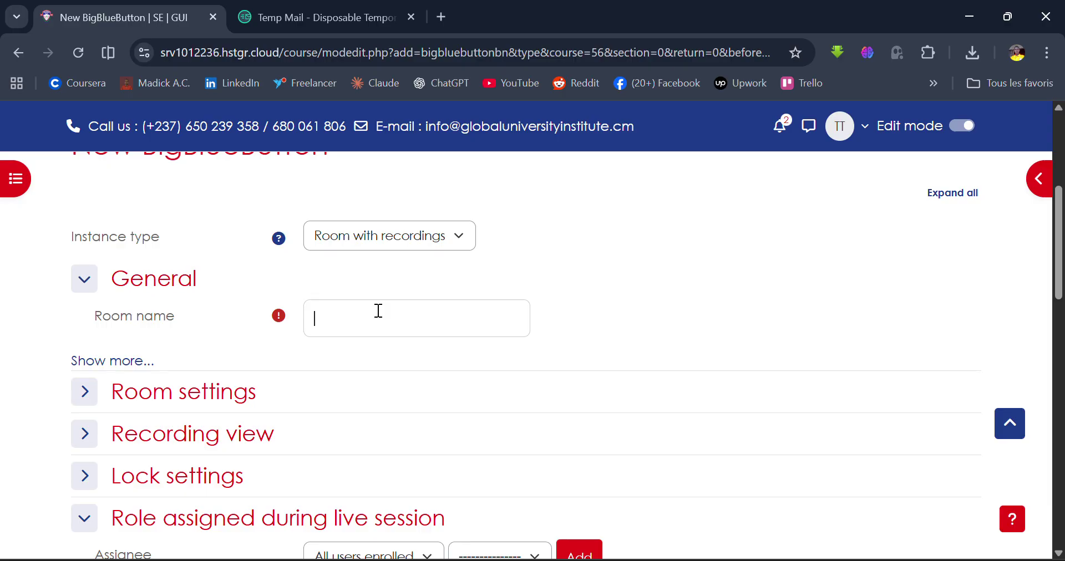
type("Study Ro")
key("BackSpace")
key("BackSpace")
key("BackSpace")
key("BackSpace")
key("BackSpace")
key("BackSpace")
key("BackSpace")
key("BackSpace")
type("Online C")
key("Right")
type("lass")
Examine the room settings of the new BigBlueButton activity, then briefly expand and collapse its recording view options.
scroll(379, 310, "down", 2)
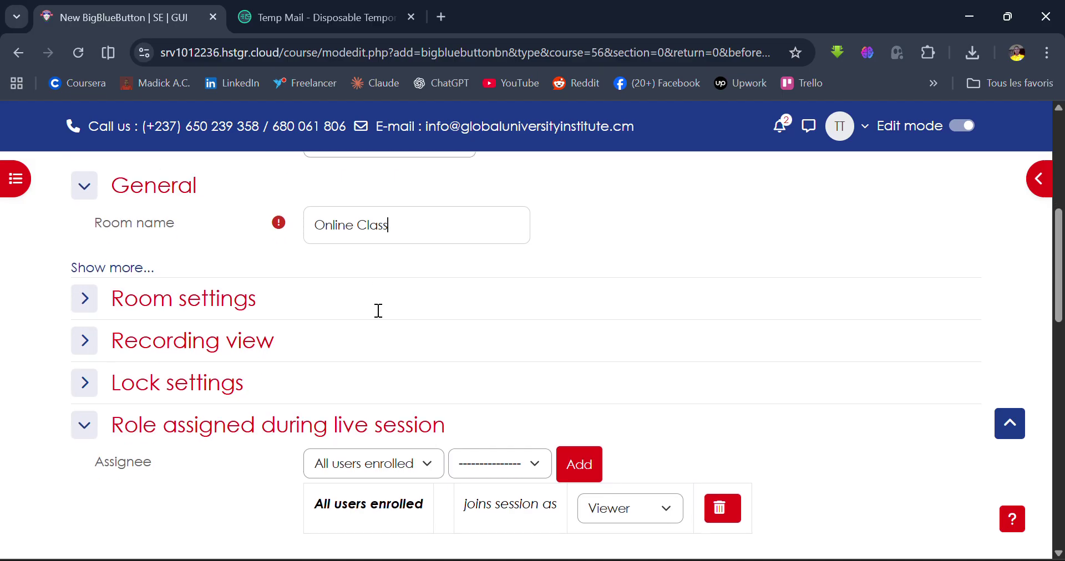
left_click(84, 299)
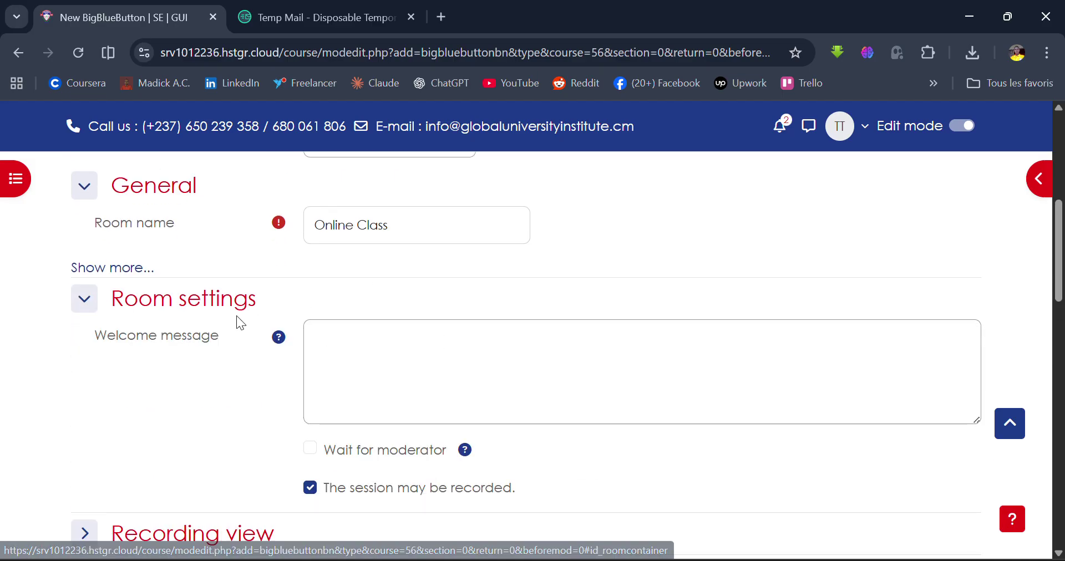
left_click(83, 304)
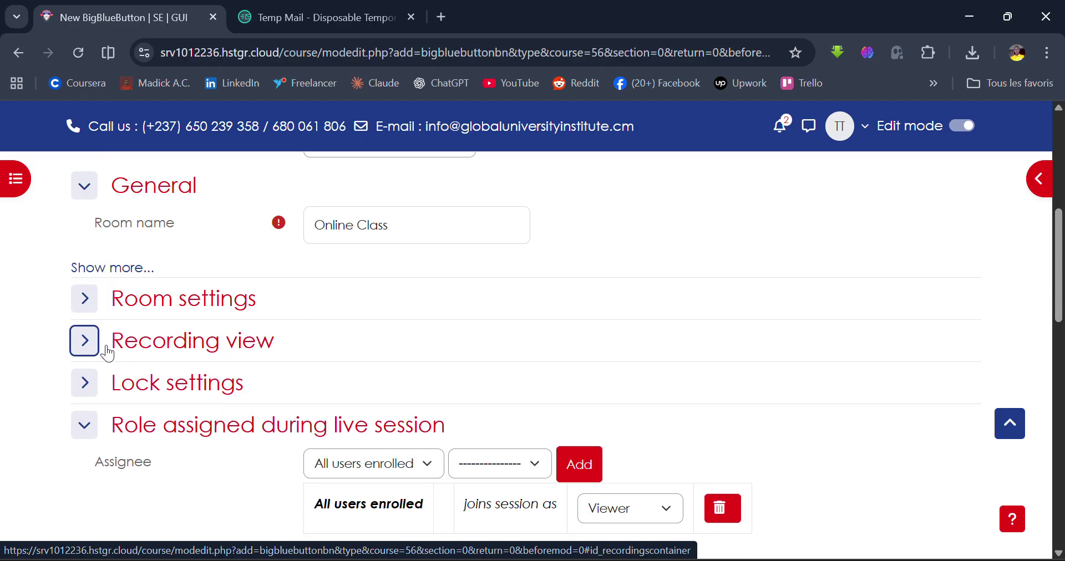
left_click(87, 347)
left_click(86, 343)
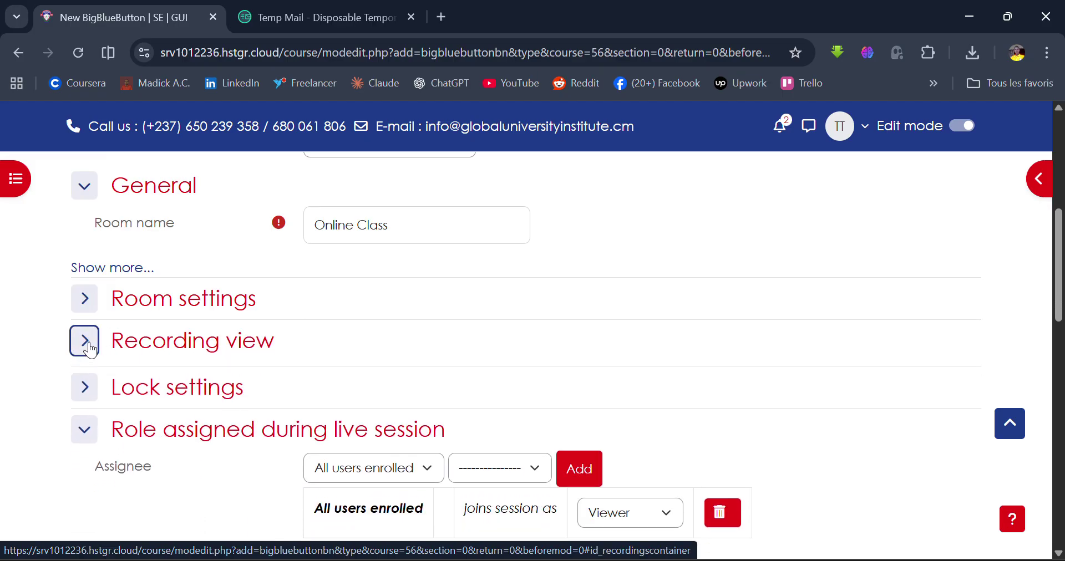
Review the roles assigned during the live session and expand the session timing to view its open and close dates.
scroll(87, 344, "down", 1)
scroll(62, 331, "down", 1)
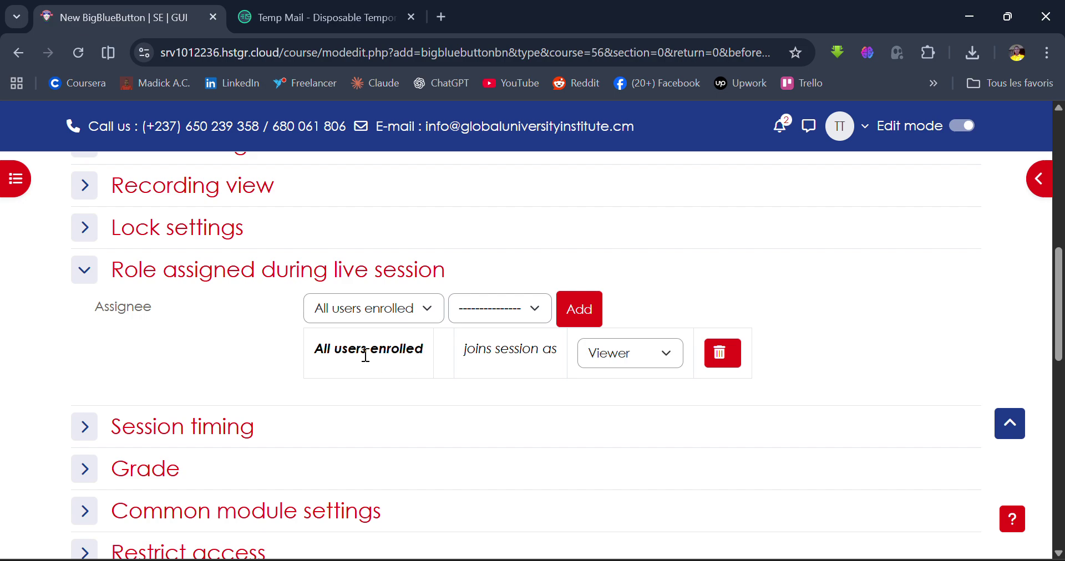
scroll(365, 355, "down", 1)
scroll(365, 355, "down", 1)
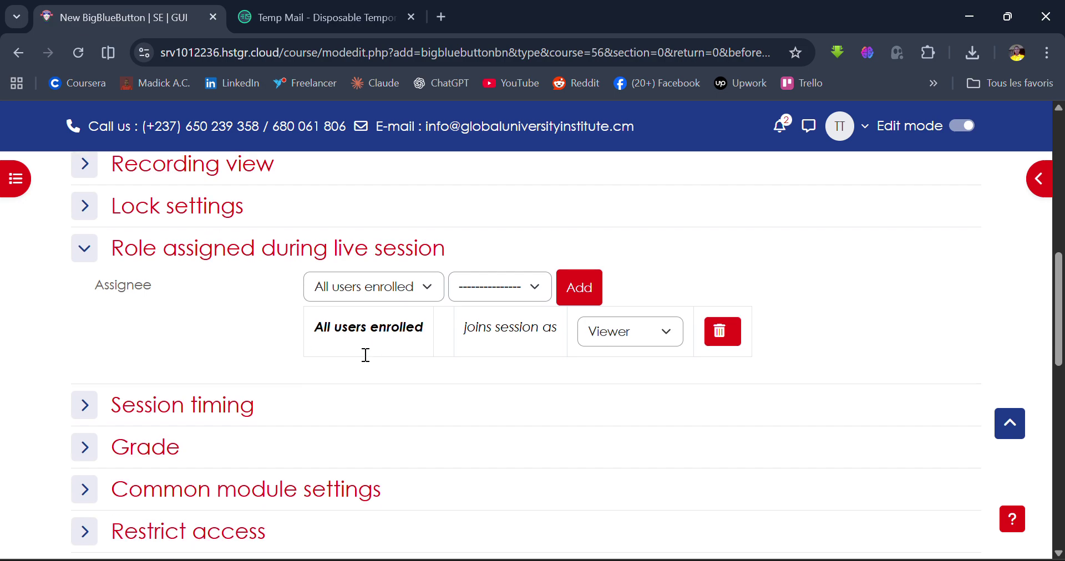
scroll(418, 344, "down", 1)
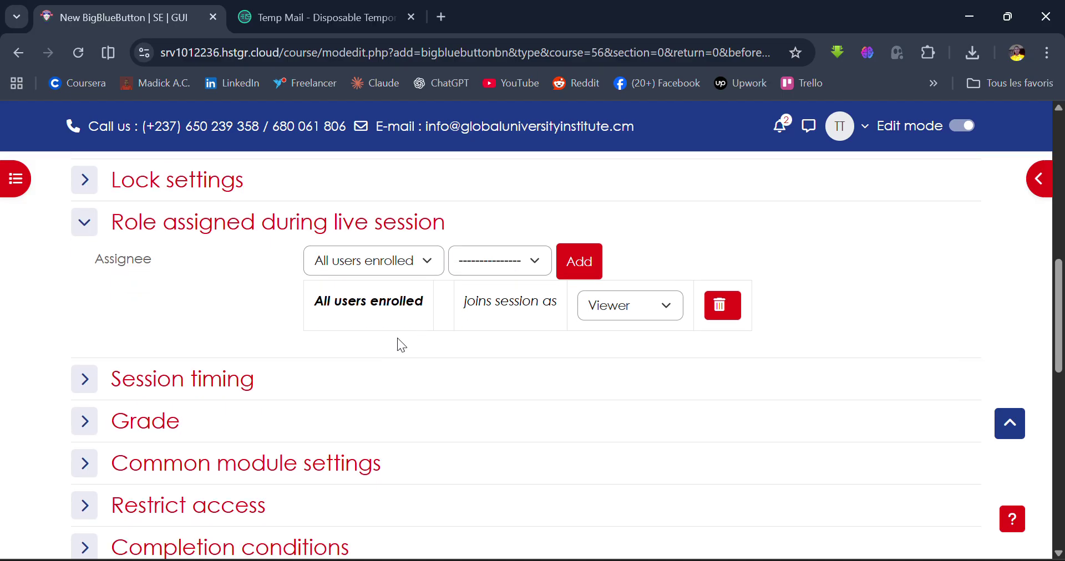
scroll(324, 355, "down", 2)
left_click(86, 312)
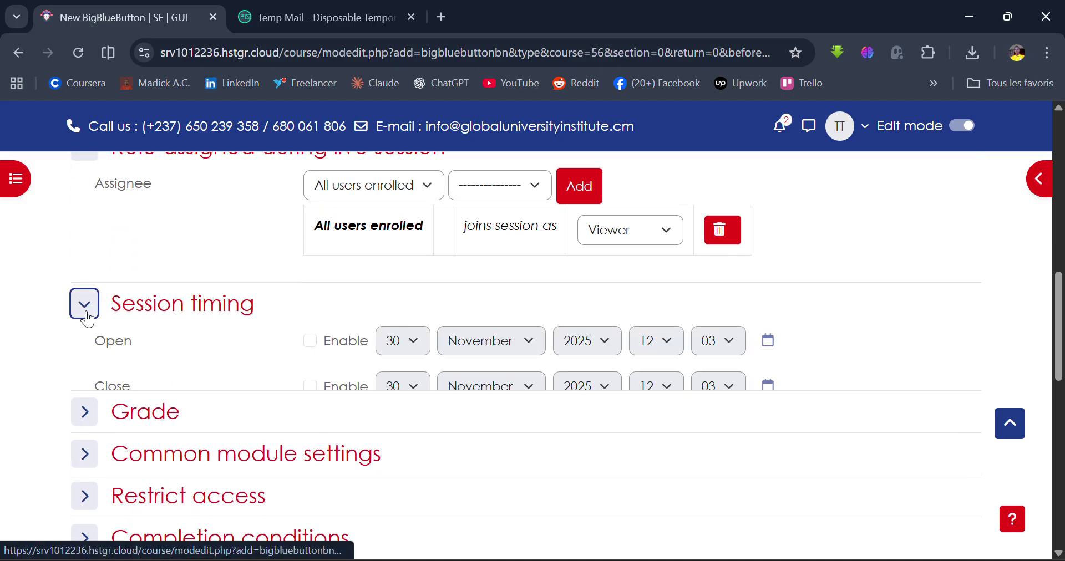
scroll(87, 316, "down", 2)
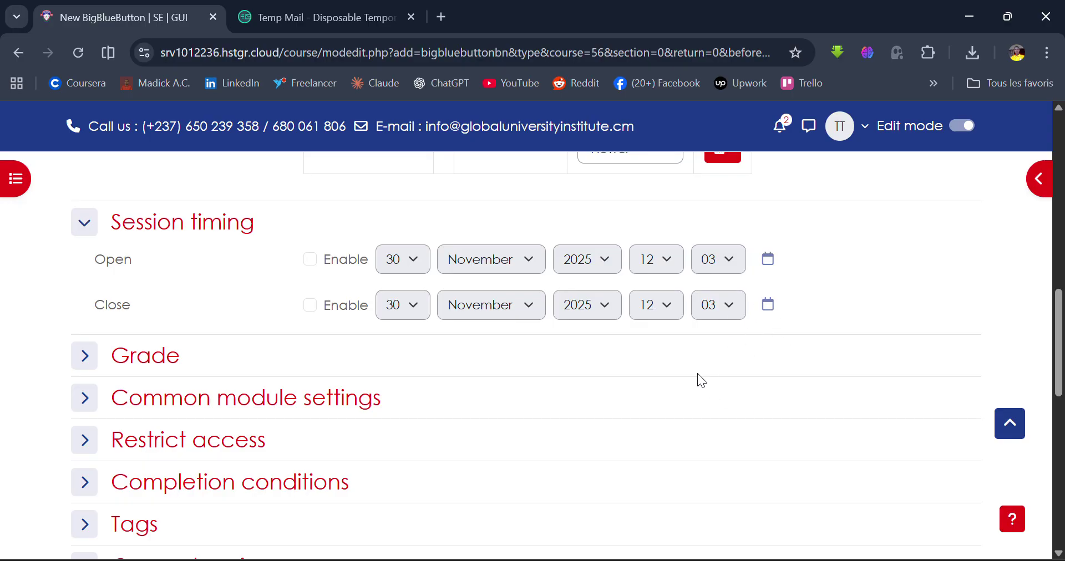
Save the Online Class room with its remaining default settings and return to the course page.
scroll(670, 310, "down", 1)
scroll(670, 309, "down", 3)
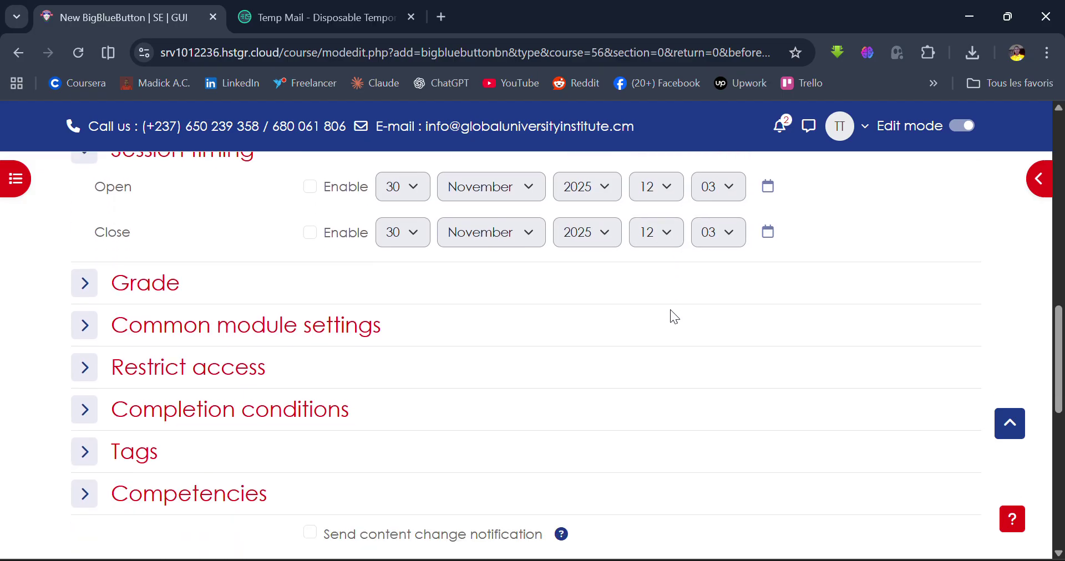
scroll(670, 309, "down", 2)
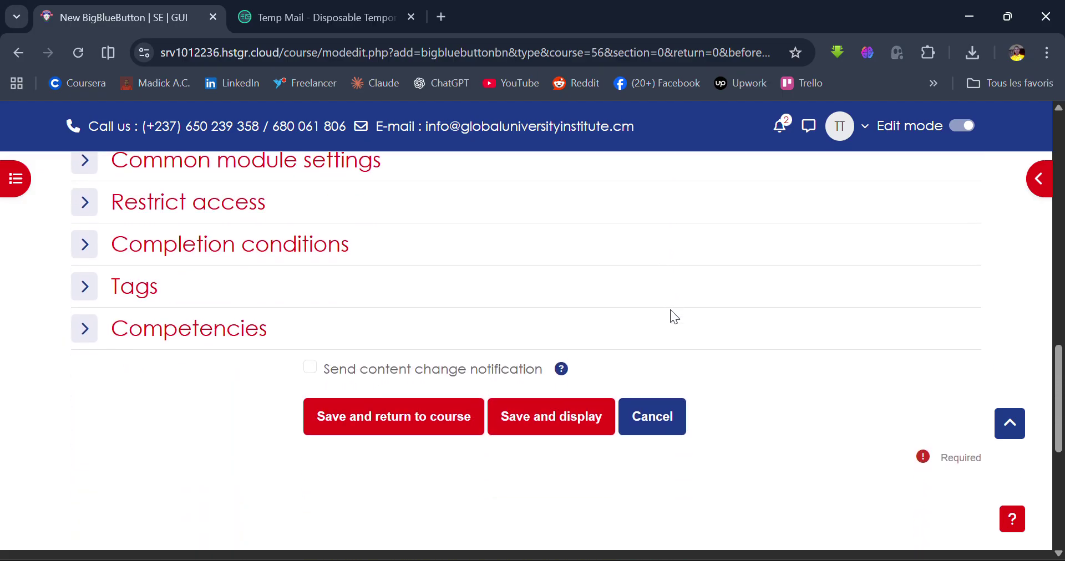
left_click(418, 349)
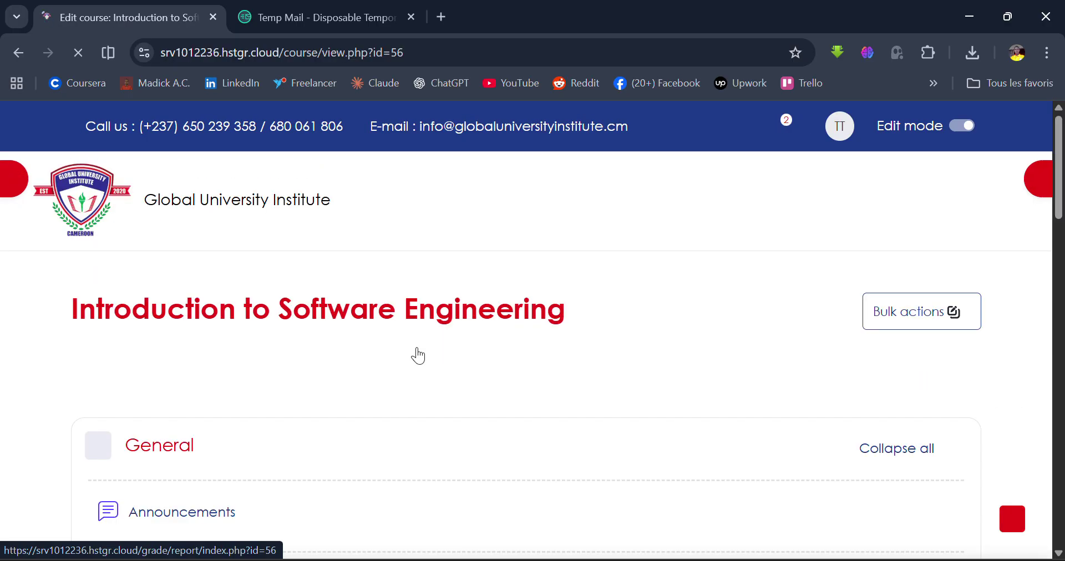
Start adding an Assignment activity to the General section of the course.
scroll(419, 355, "down", 2)
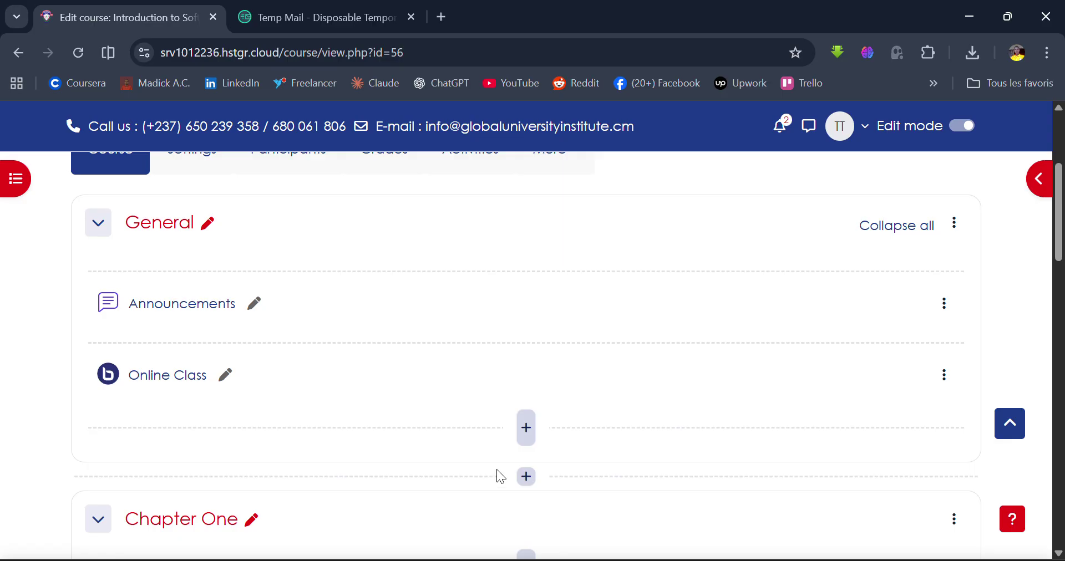
left_click(527, 436)
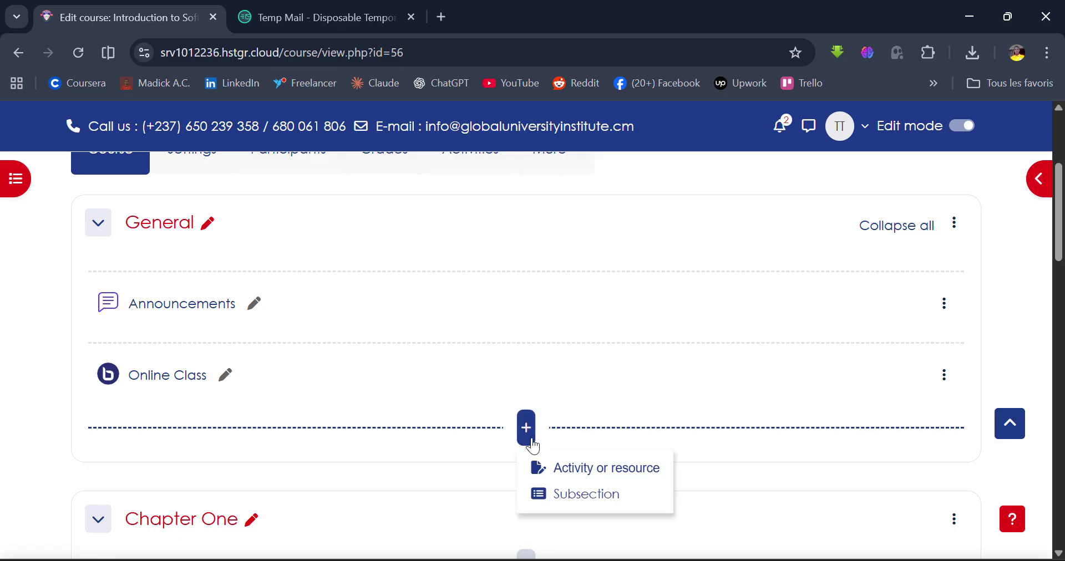
left_click(555, 462)
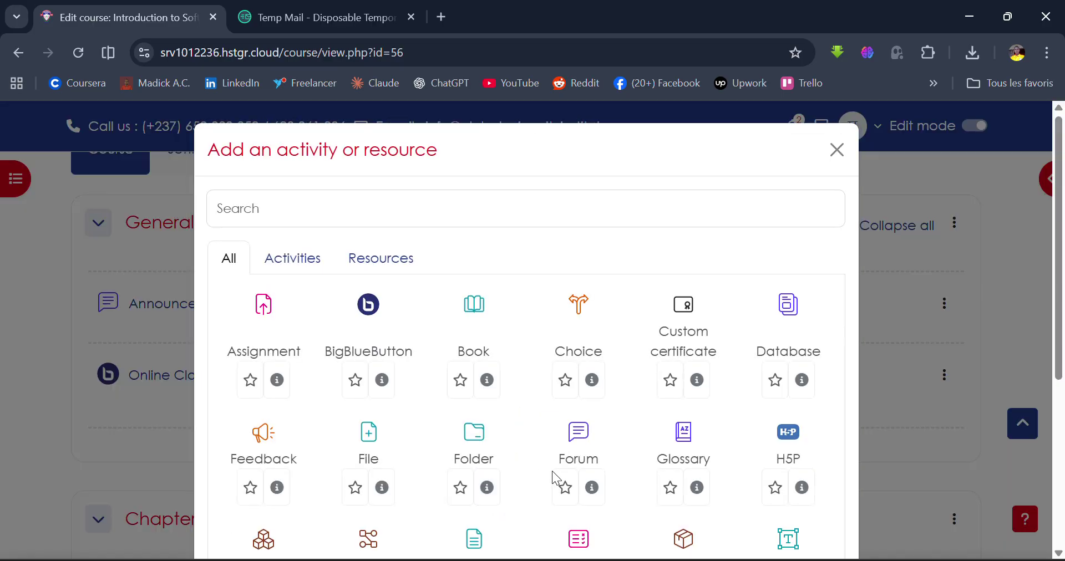
scroll(551, 471, "down", 1)
scroll(553, 478, "down", 1)
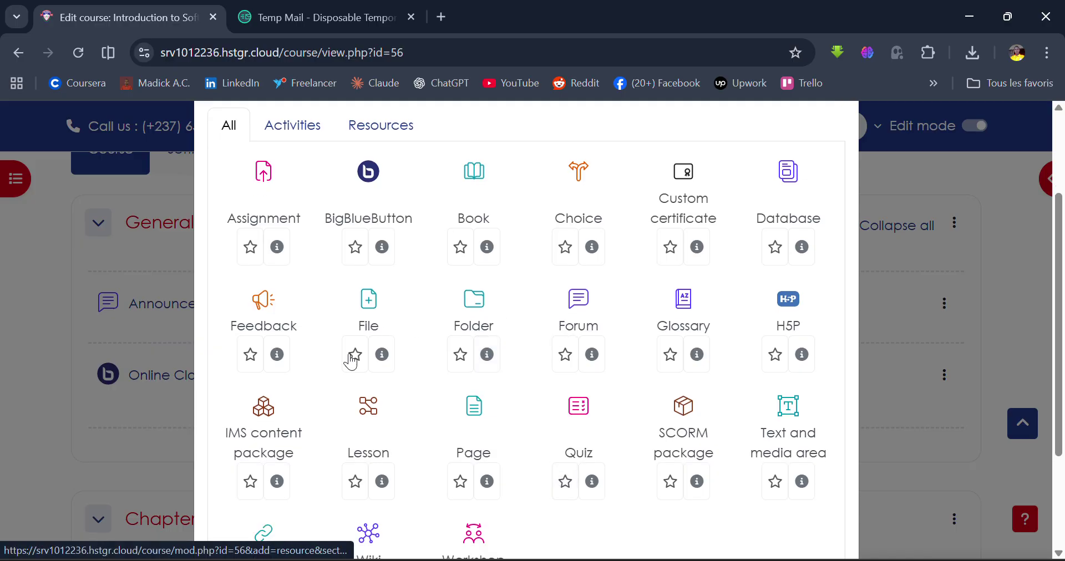
scroll(360, 443, "down", 1)
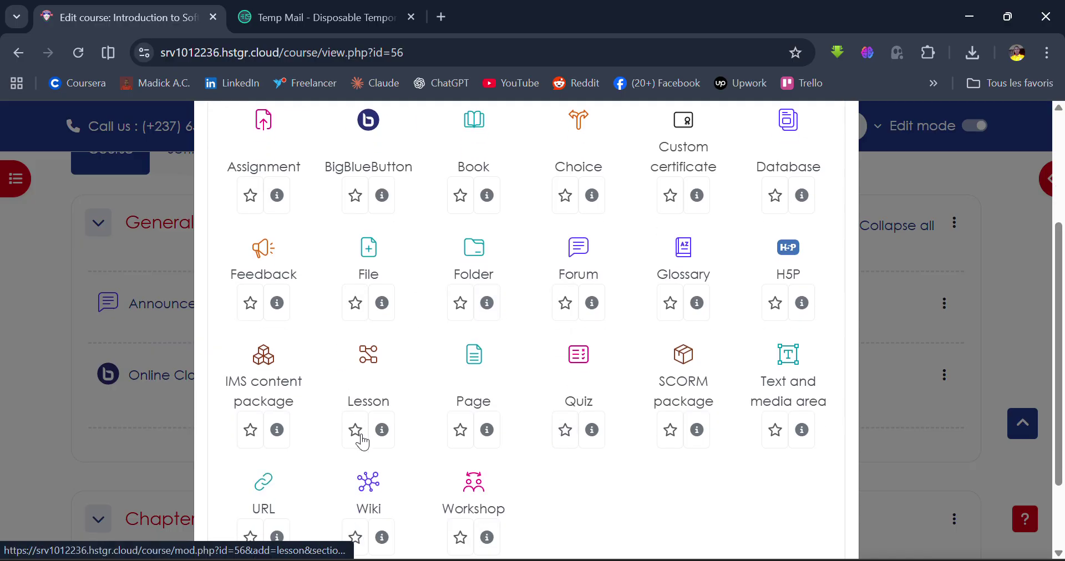
left_click(266, 148)
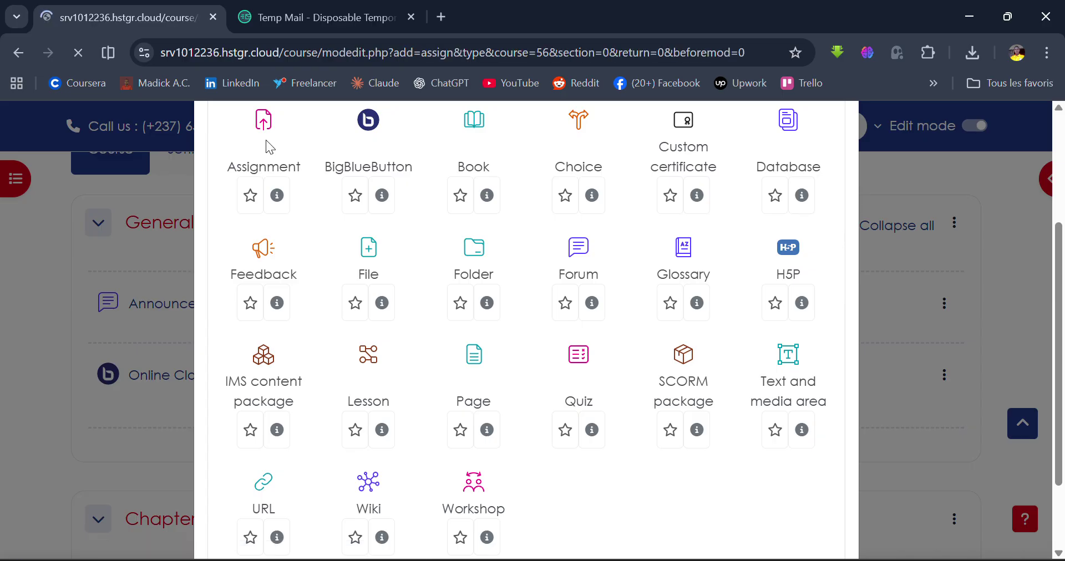
Name the new assignment First Assignment.
scroll(267, 147, "down", 6)
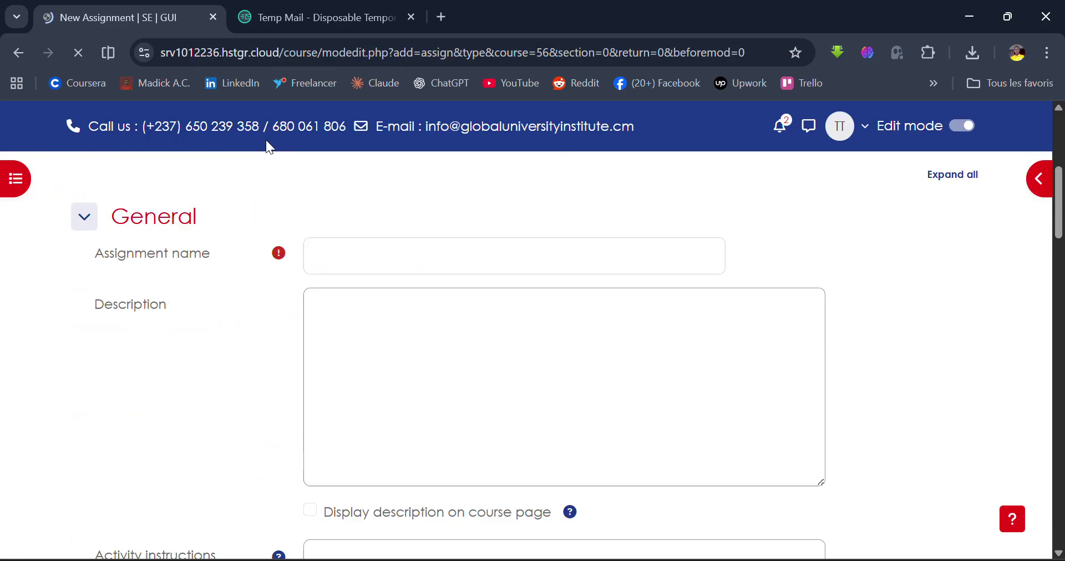
scroll(274, 158, "up", 1)
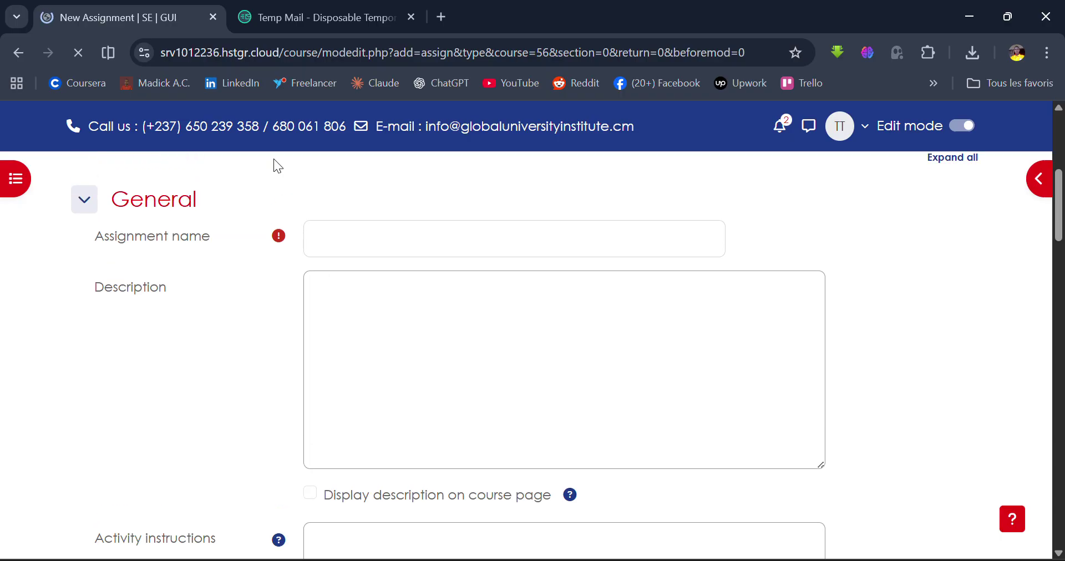
left_click(395, 242)
type("F")
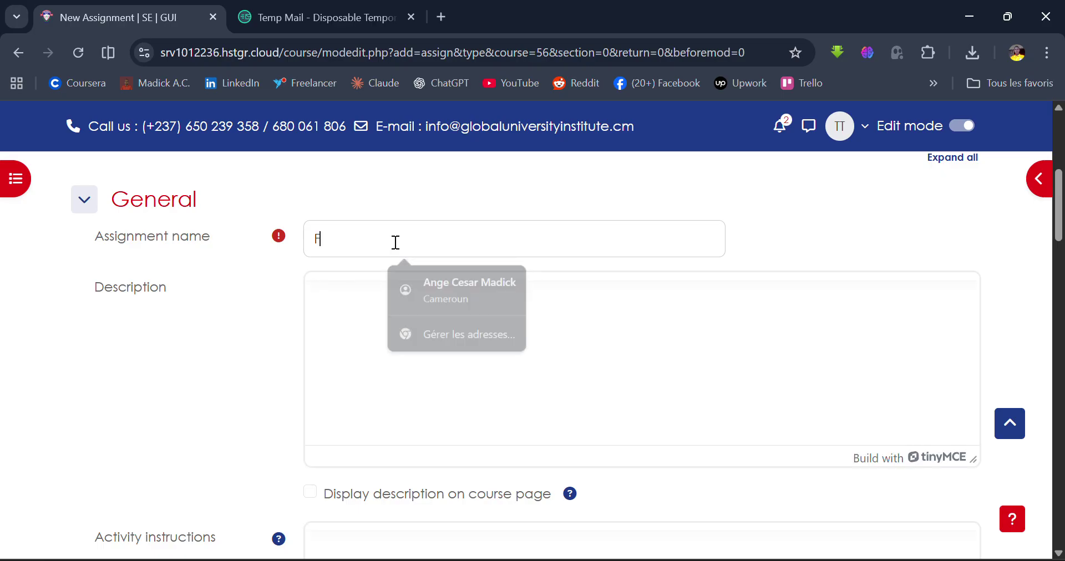
type("irst A")
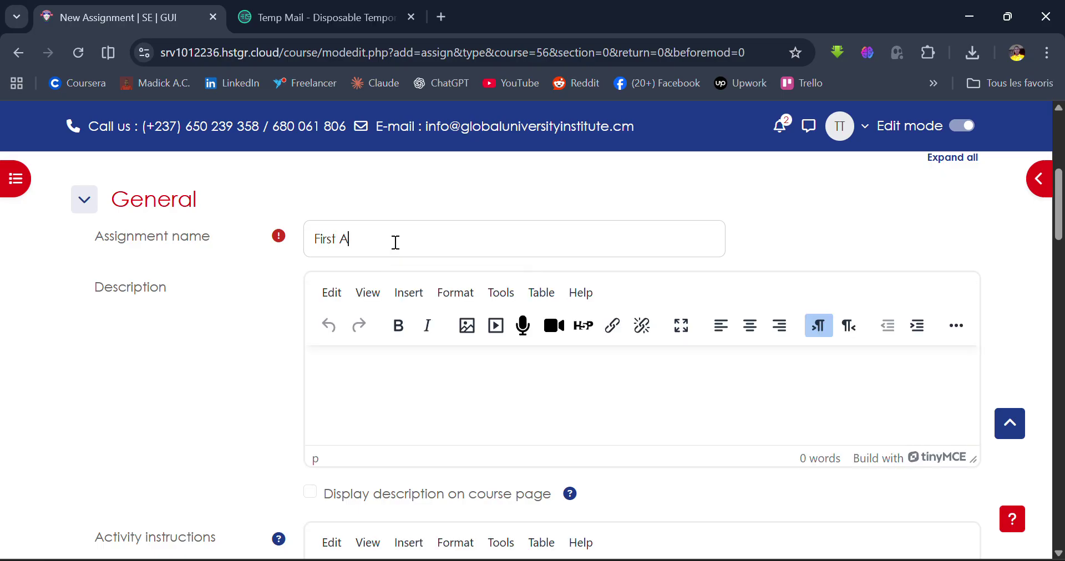
type("ssignment")
Enter "Program a calcultor in python" as the assignment's description.
scroll(395, 242, "down", 2)
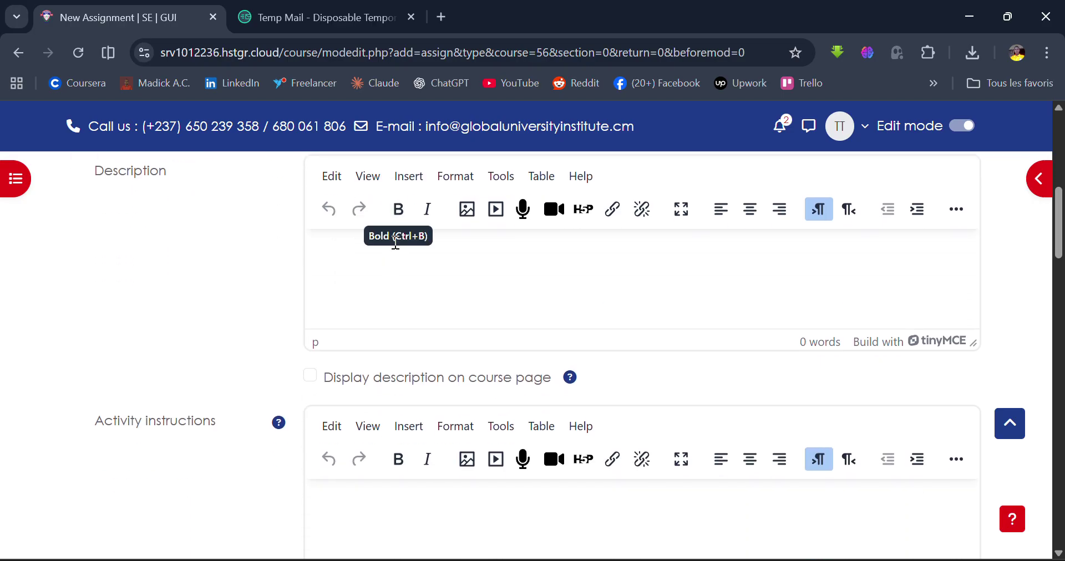
left_click(387, 257)
type("P")
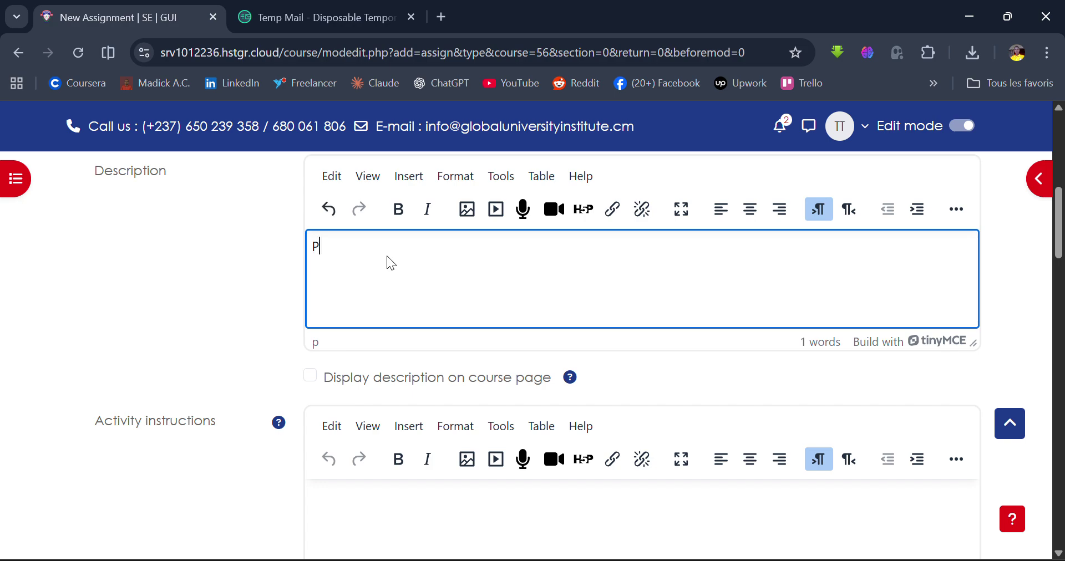
type("rogram a calcultor in pyt")
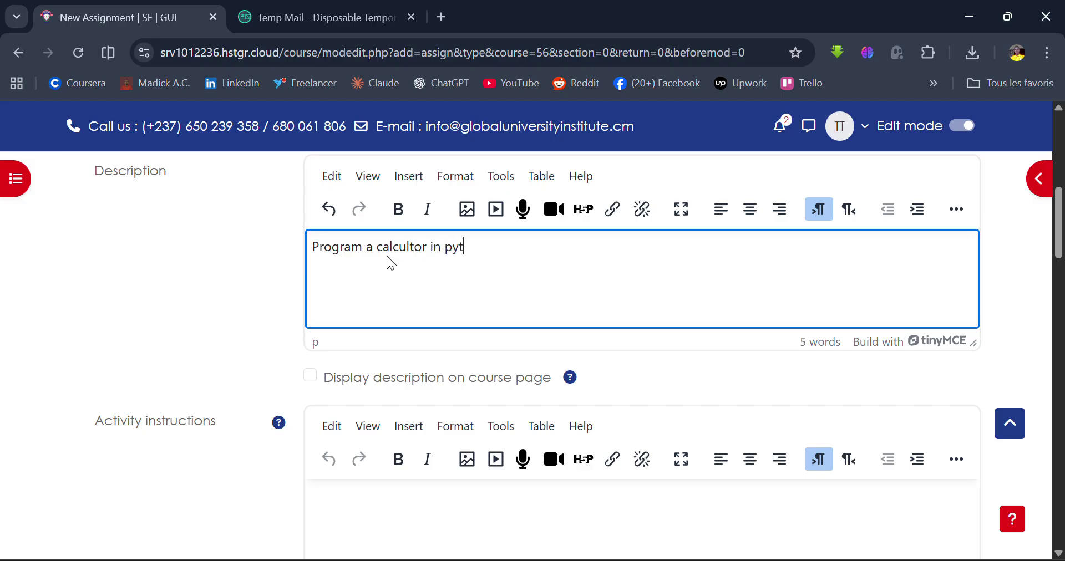
type("hon")
scroll(388, 255, "up", 1)
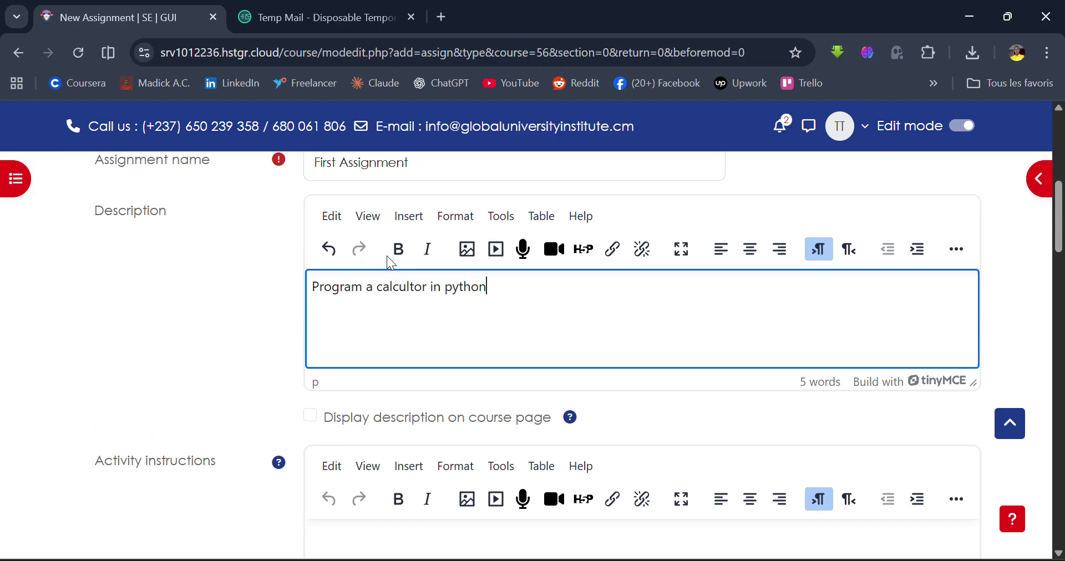
Enter "Use VS Code as IDE" as the assignment's activity instructions.
scroll(387, 255, "down", 3)
scroll(387, 255, "down", 1)
left_click(347, 287)
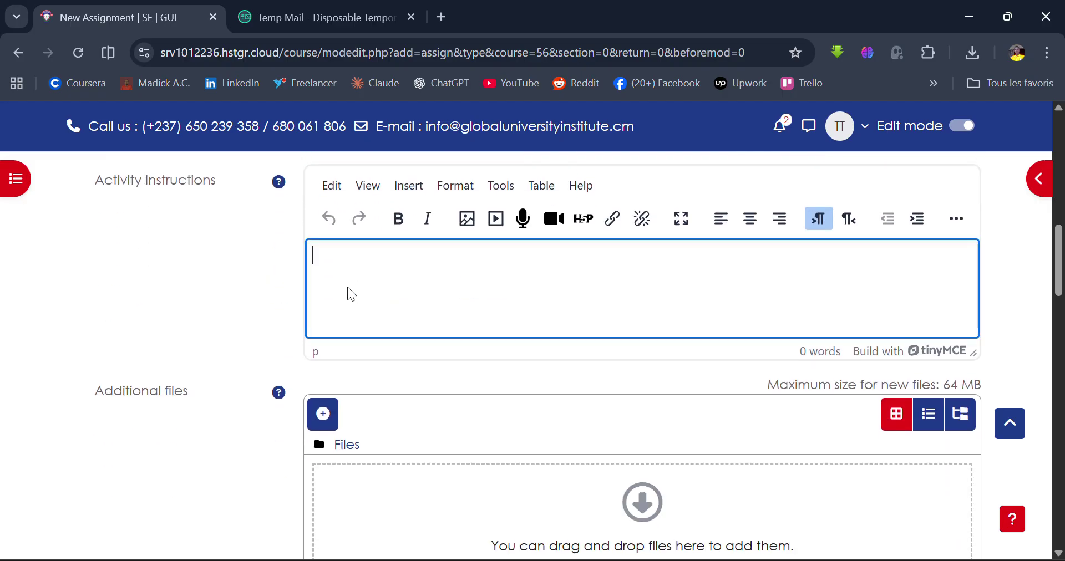
scroll(347, 287, "up", 1)
scroll(347, 288, "up", 3)
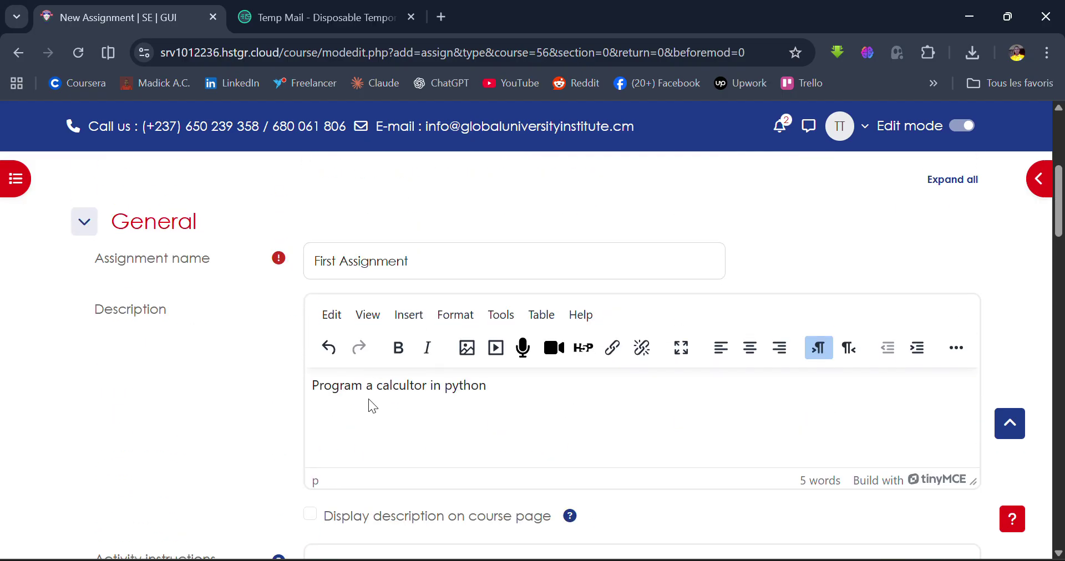
scroll(369, 399, "down", 1)
scroll(368, 399, "down", 3)
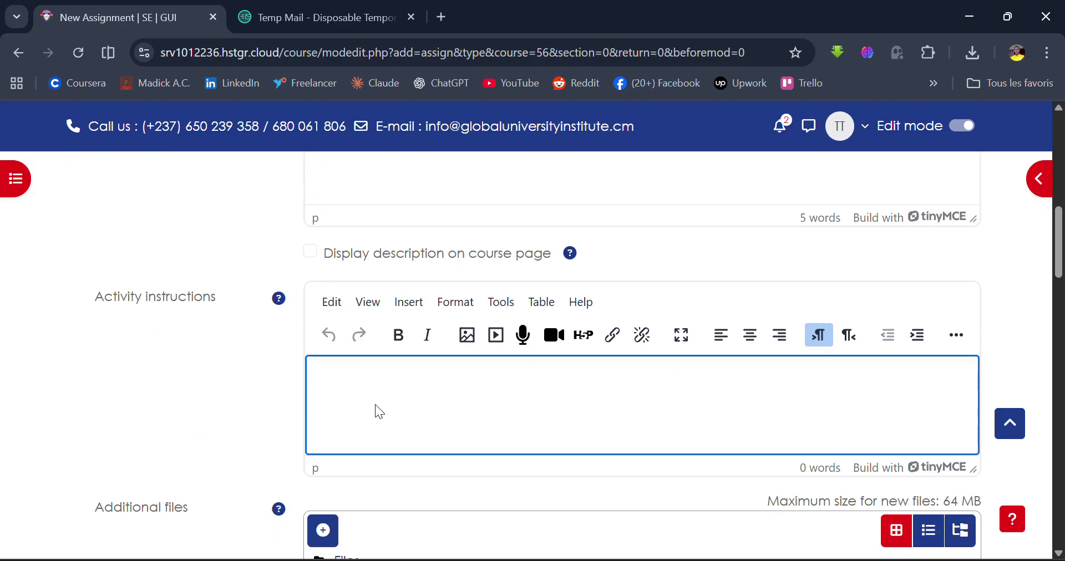
type("Use VS Code as IDE")
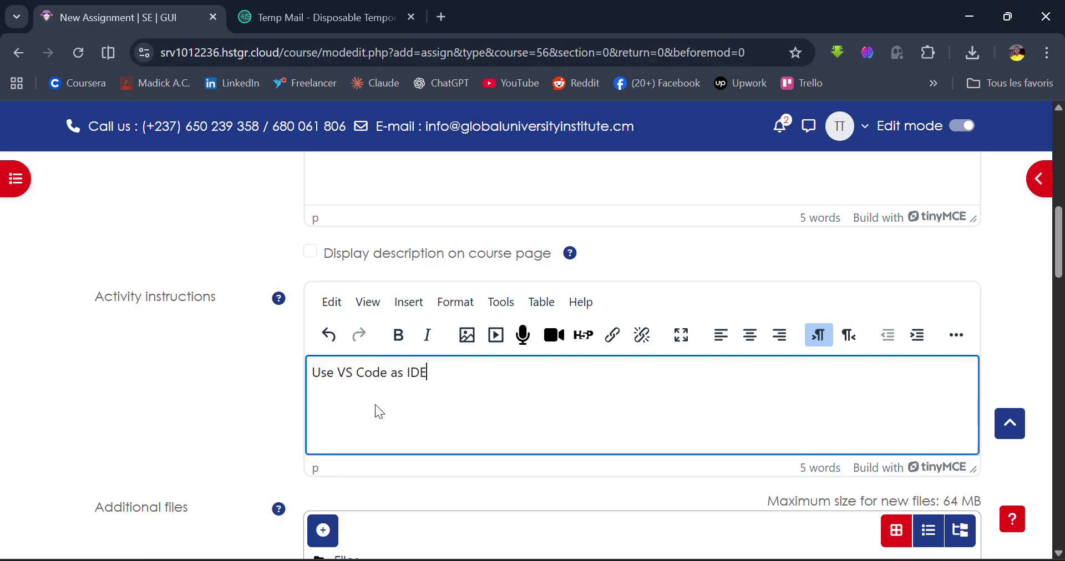
Review the assignment's additional files area, availability dates, and submission type, file count and size settings.
scroll(377, 409, "up", 3)
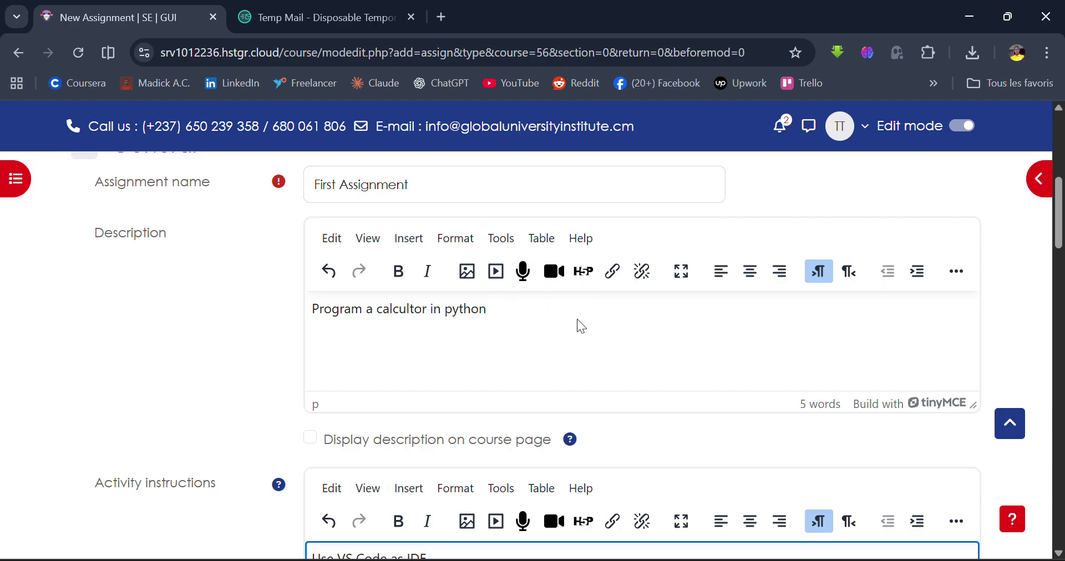
scroll(577, 320, "down", 6)
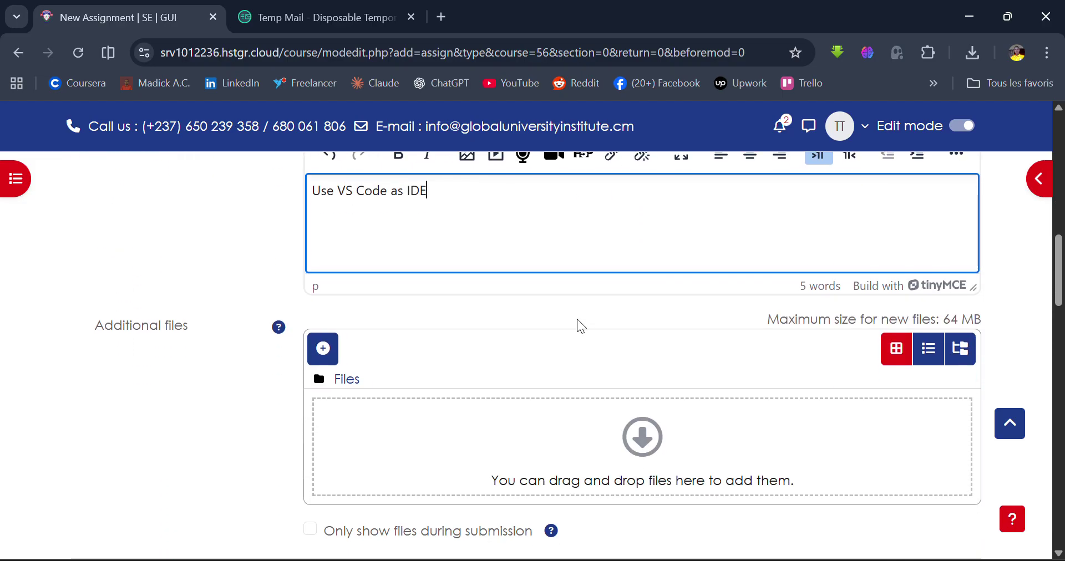
scroll(577, 320, "down", 2)
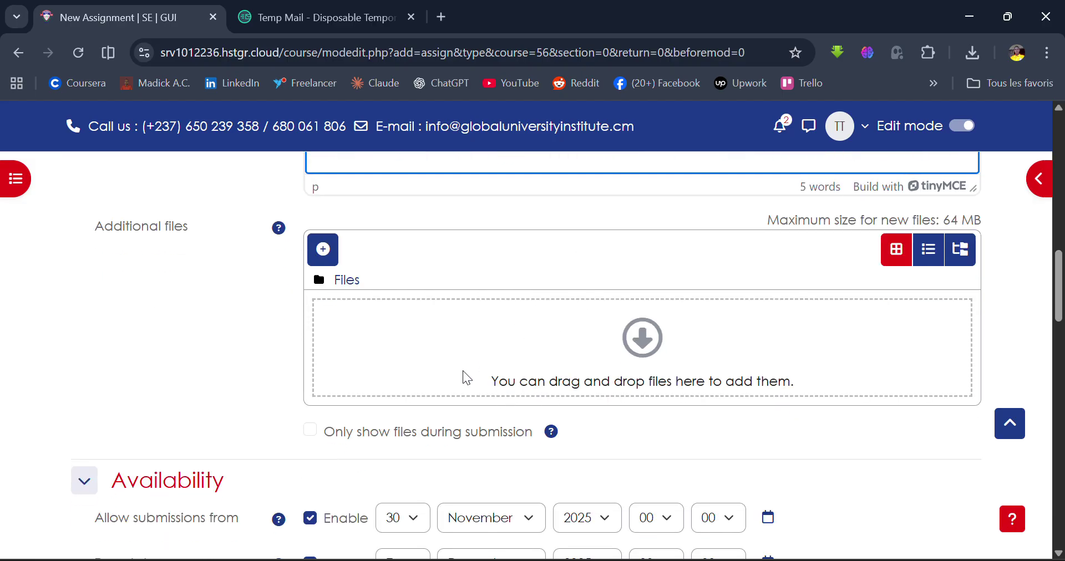
scroll(562, 343, "down", 3)
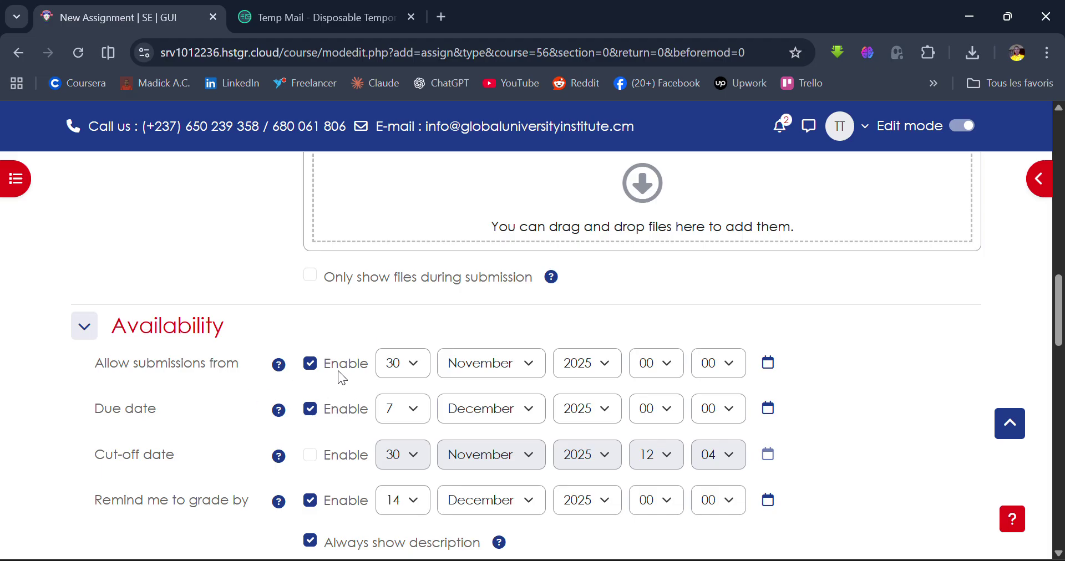
scroll(385, 385, "down", 2)
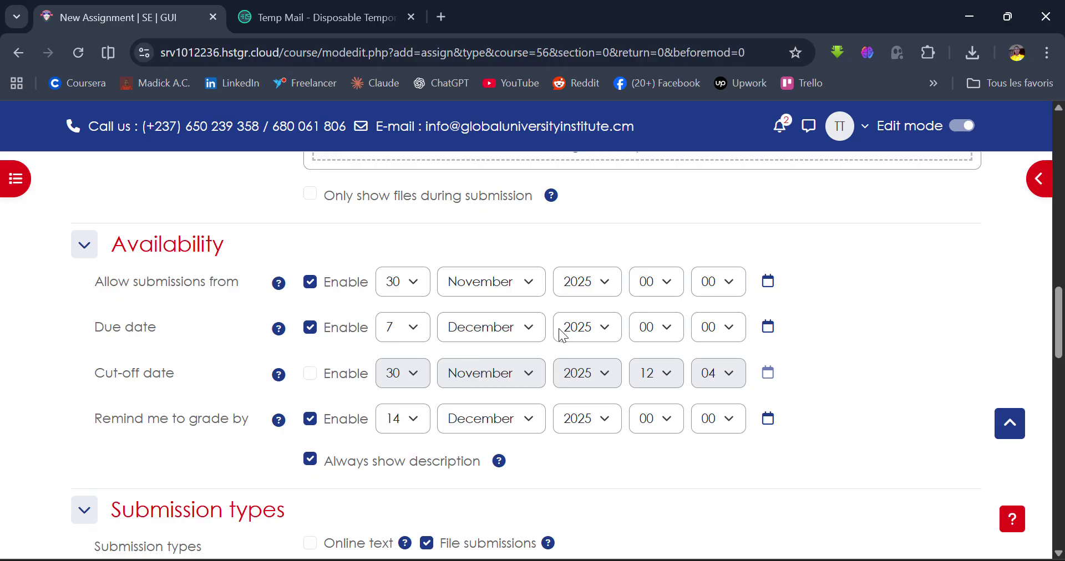
scroll(559, 330, "down", 3)
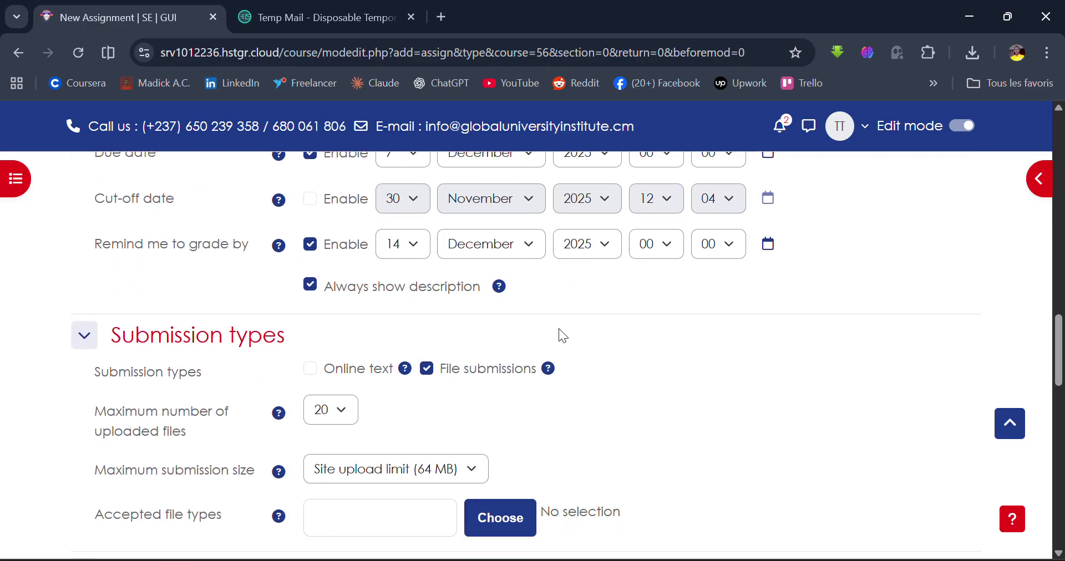
scroll(558, 328, "down", 3)
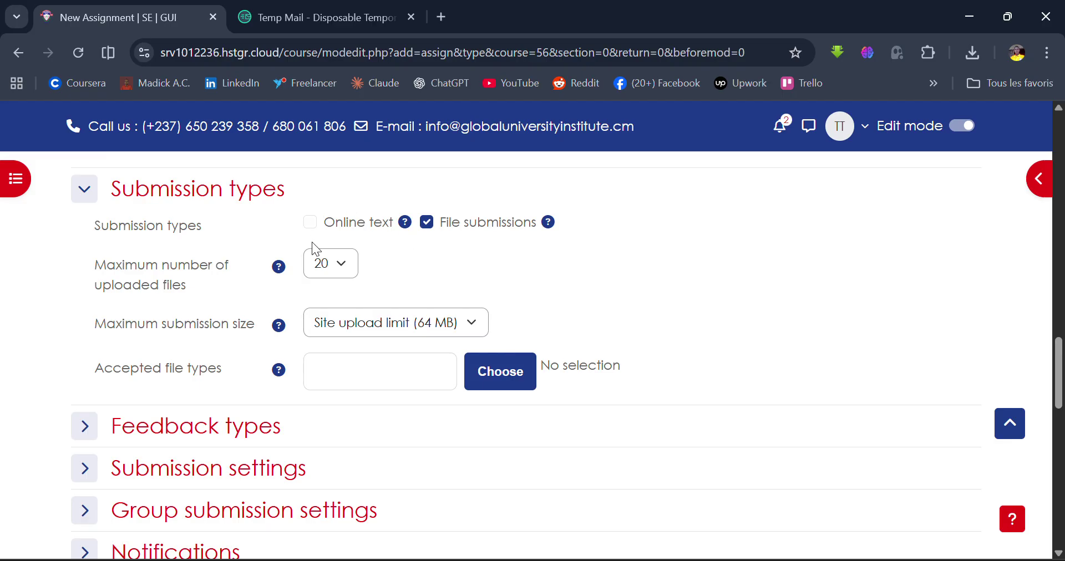
scroll(381, 245, "down", 3)
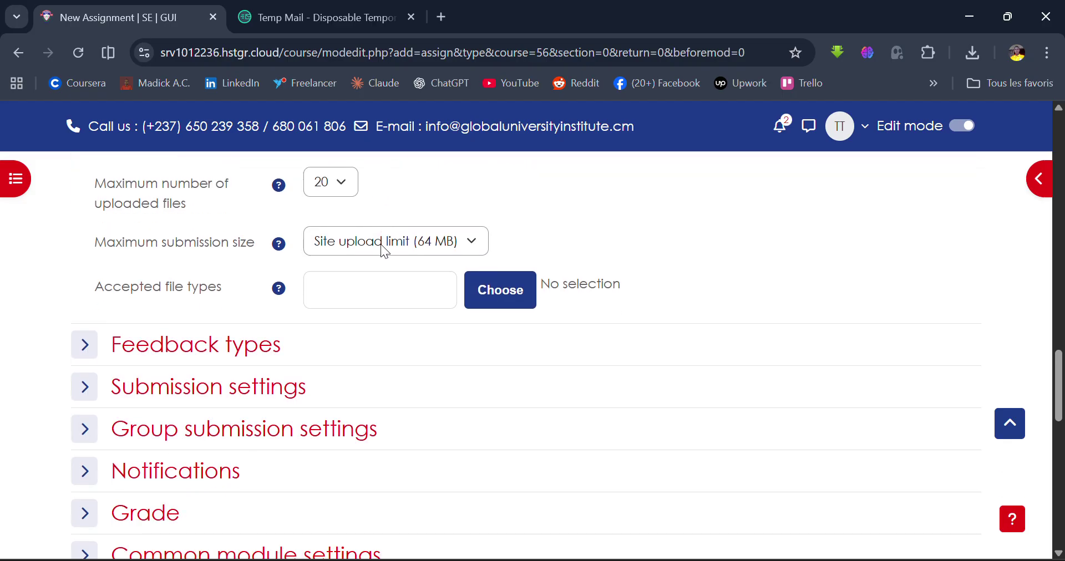
scroll(381, 244, "down", 7)
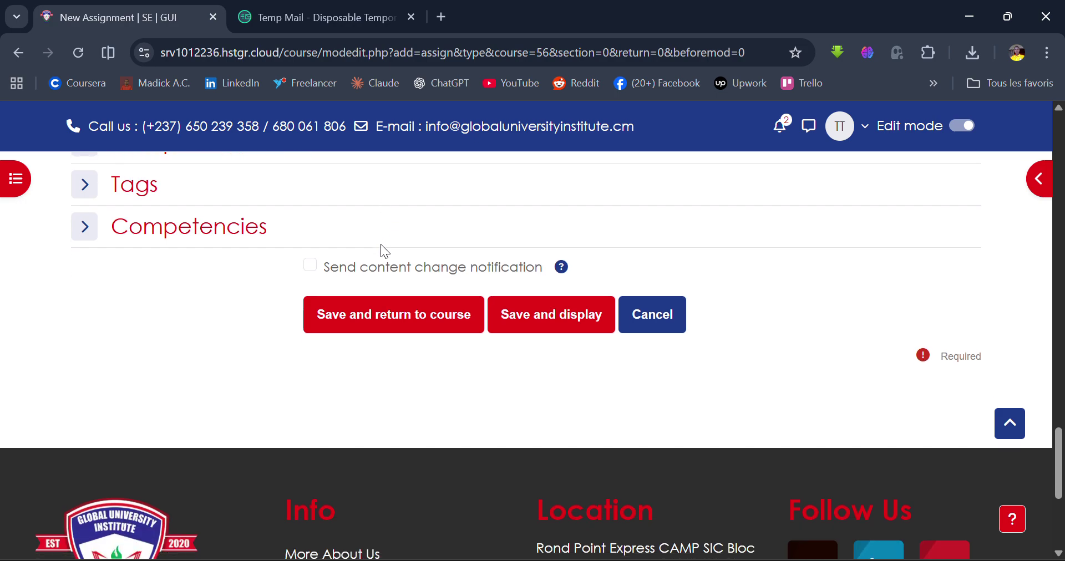
Briefly expand and collapse the assignment's submission settings, then expand its grade settings to examine the grade type, maximum grade and grading method.
scroll(380, 244, "up", 5)
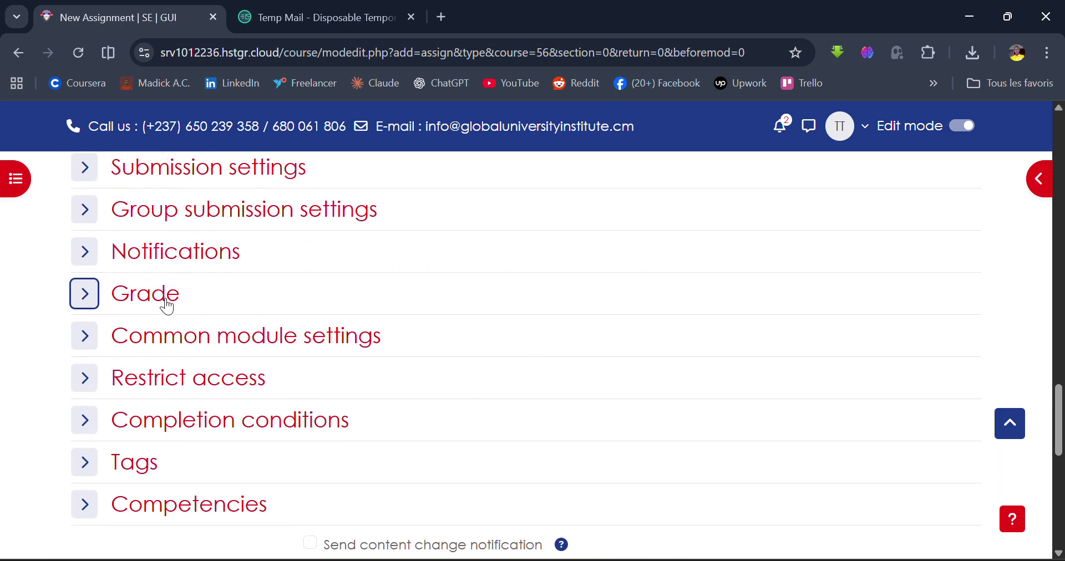
scroll(212, 323, "down", 1)
scroll(212, 323, "up", 2)
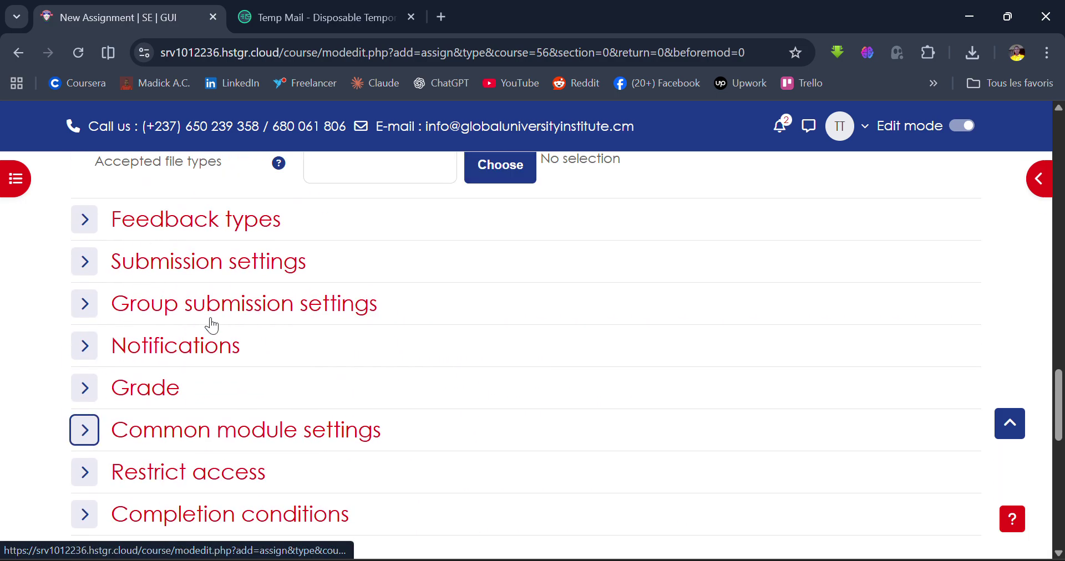
left_click(104, 272)
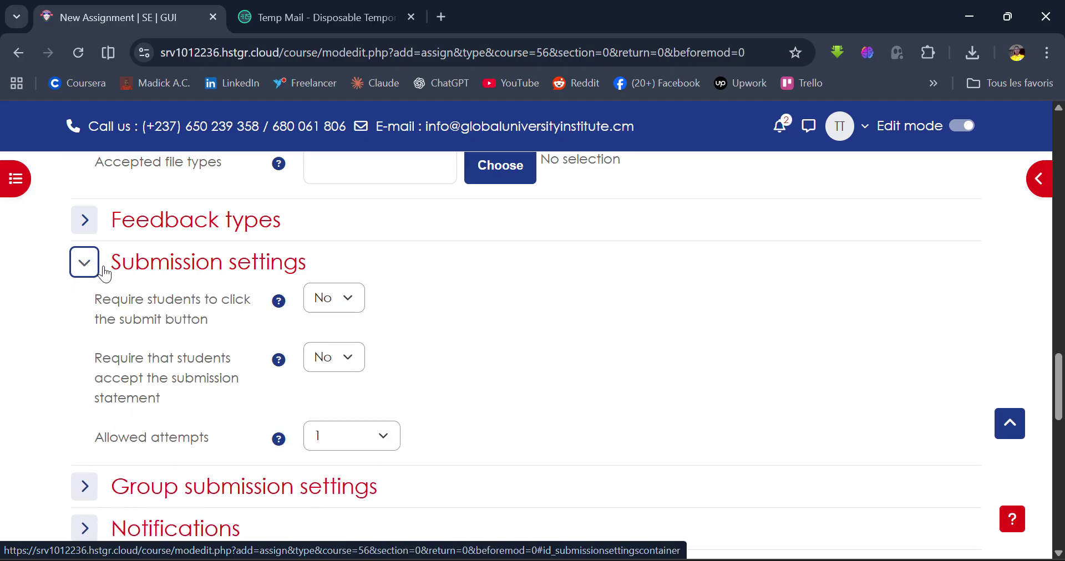
left_click(99, 271)
left_click(83, 377)
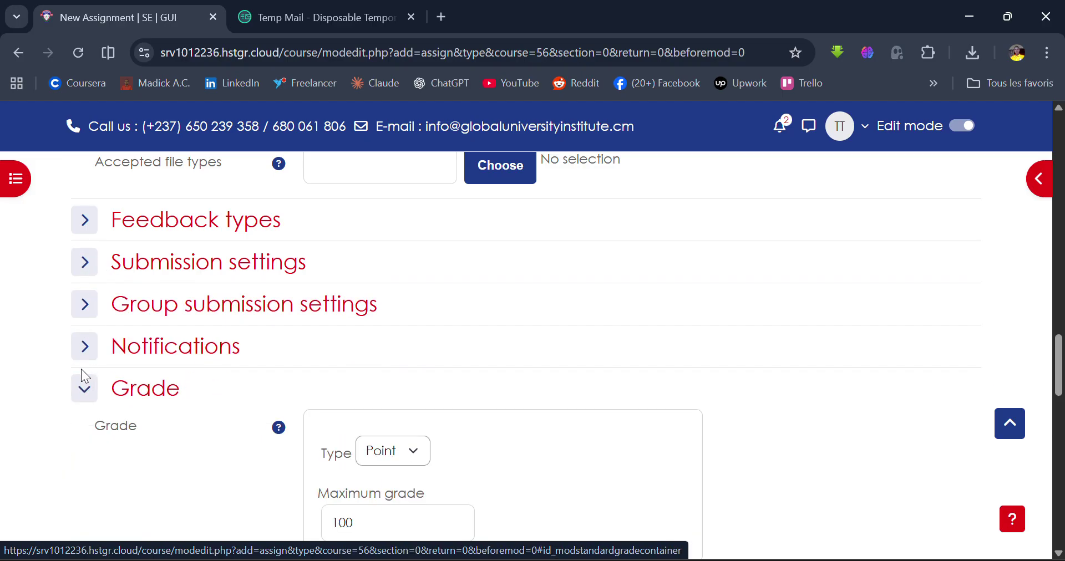
scroll(81, 368, "down", 3)
scroll(85, 376, "up", 2)
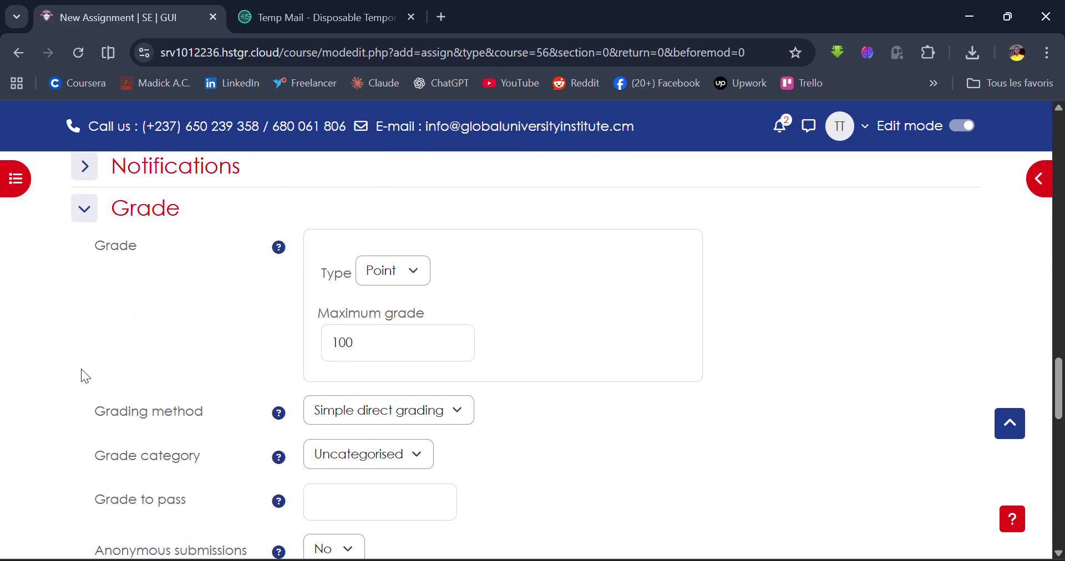
Save First Assignment with its remaining default settings and return to the course page.
scroll(84, 376, "down", 6)
scroll(82, 369, "down", 5)
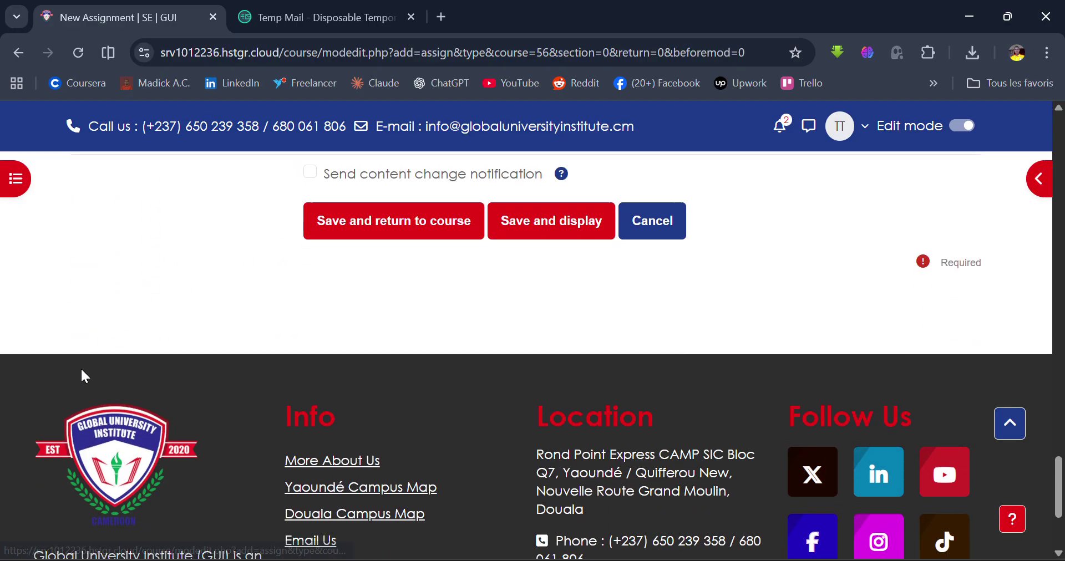
left_click(382, 225)
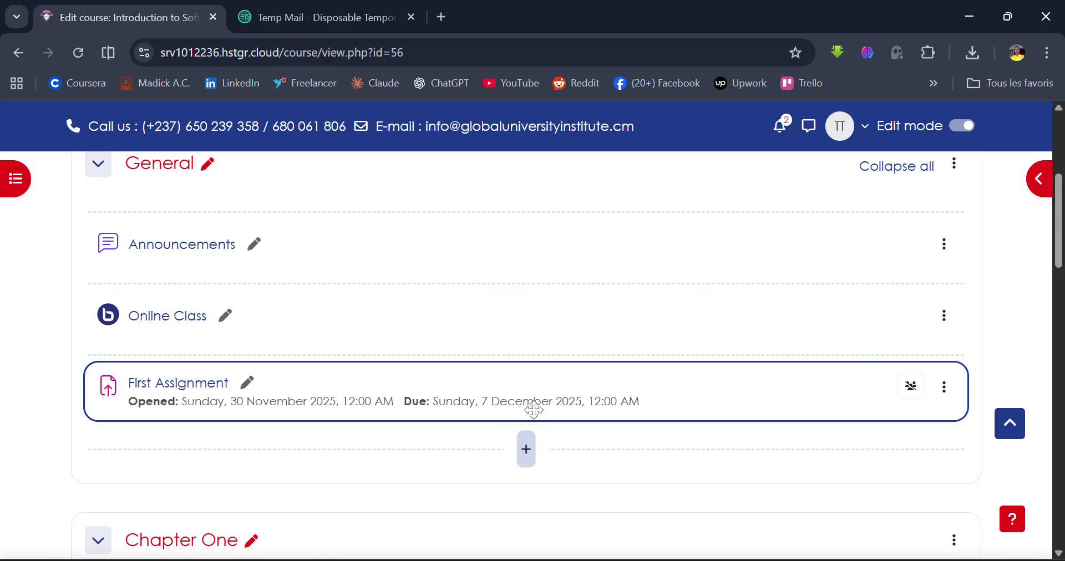
scroll(480, 444, "down", 5)
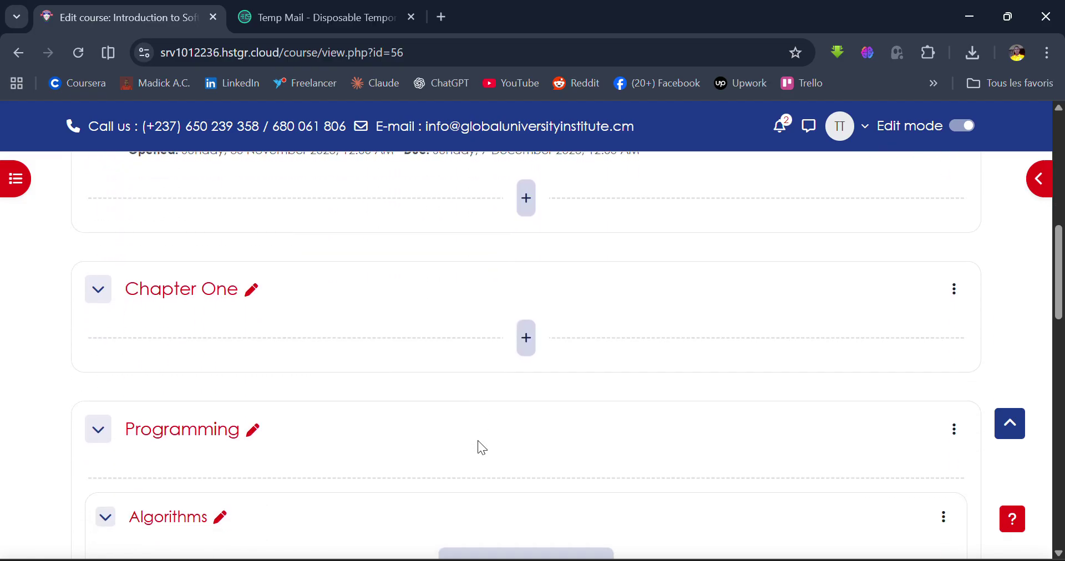
Start adding a new File resource to the Chapter One section.
scroll(477, 440, "down", 1)
left_click(526, 266)
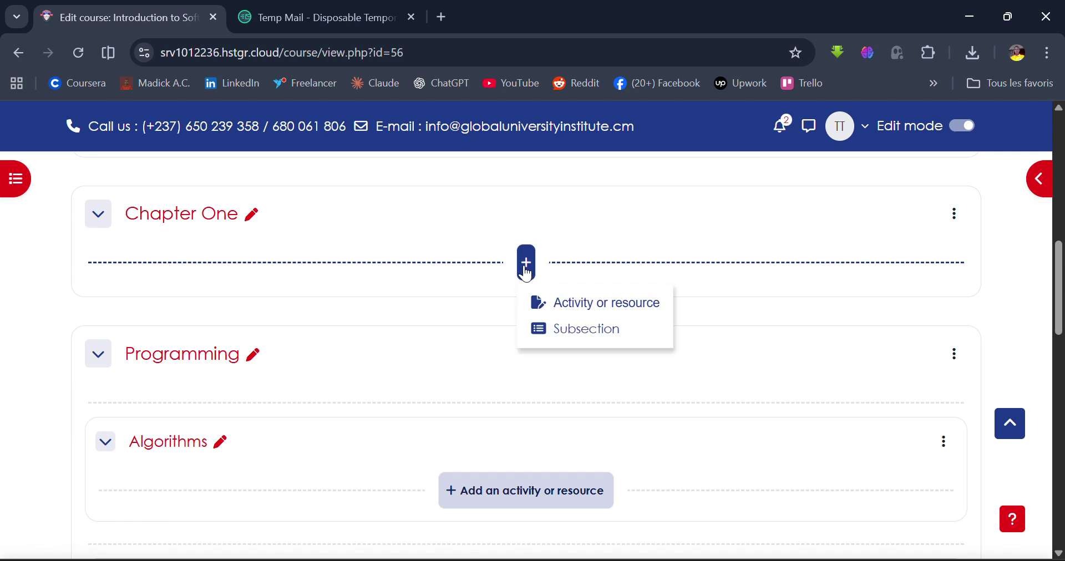
left_click(604, 313)
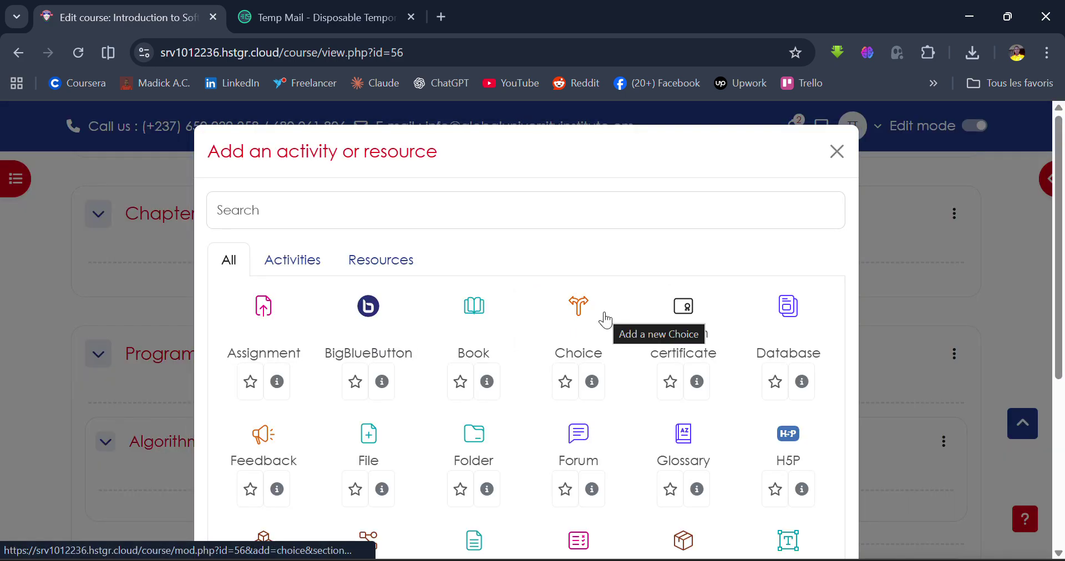
scroll(605, 320, "down", 1)
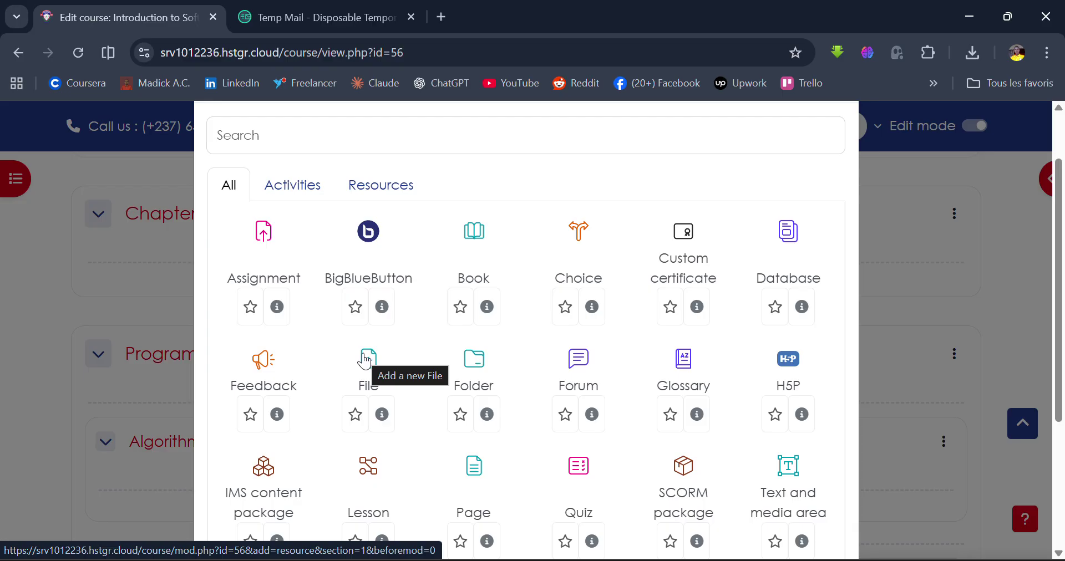
left_click(364, 383)
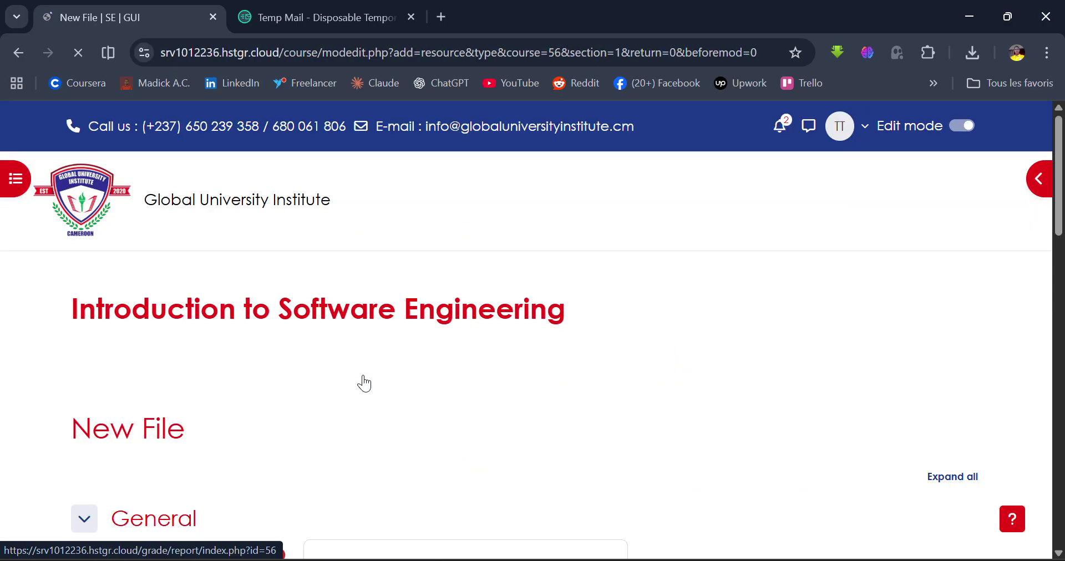
Name the file resource "First File" and enter "A file on SE" as its description.
scroll(363, 383, "down", 6)
scroll(362, 380, "up", 3)
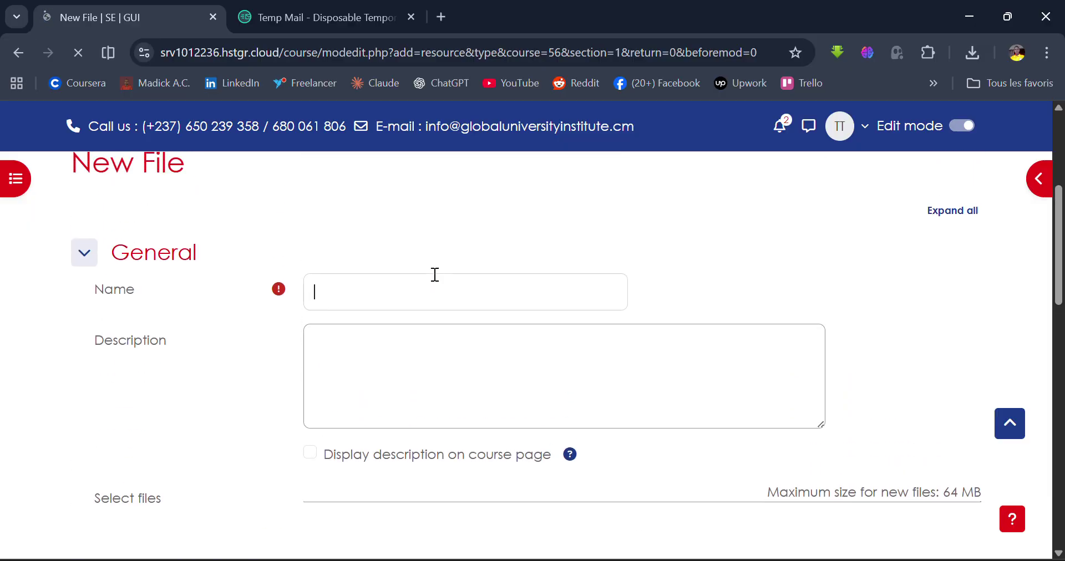
type("First")
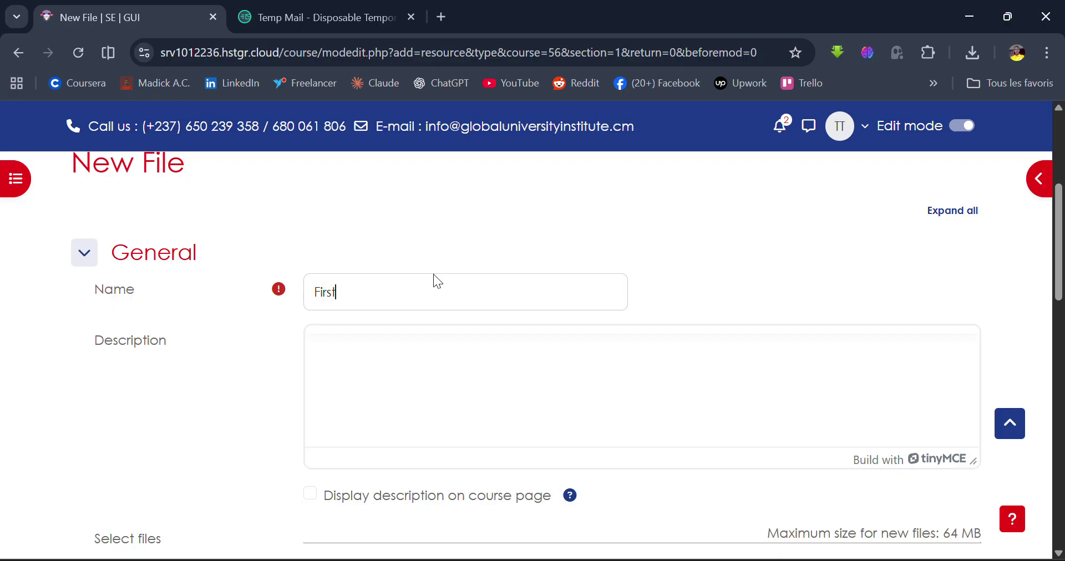
type(" File")
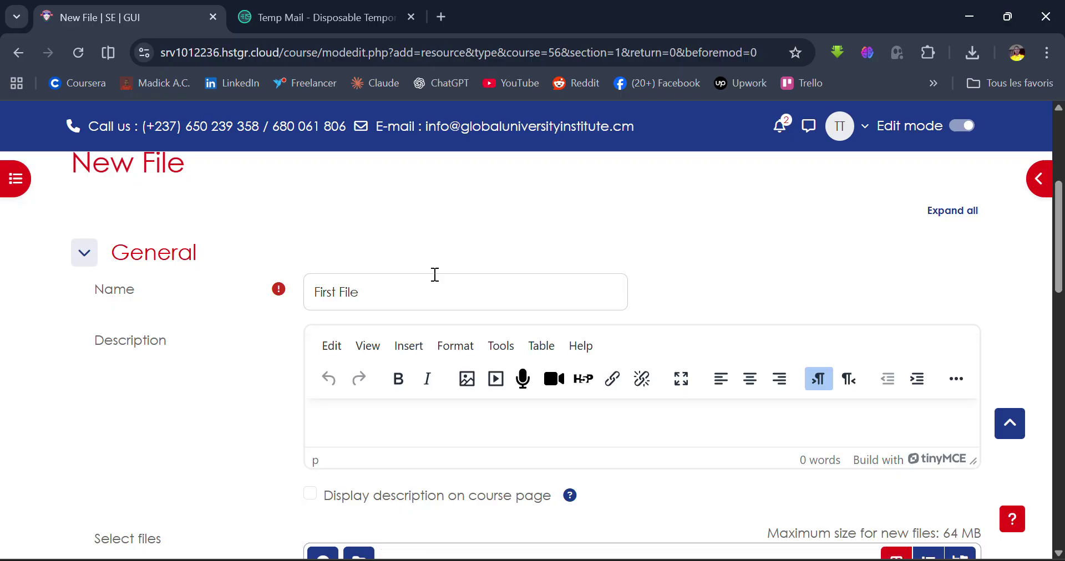
scroll(435, 274, "down", 2)
left_click(393, 303)
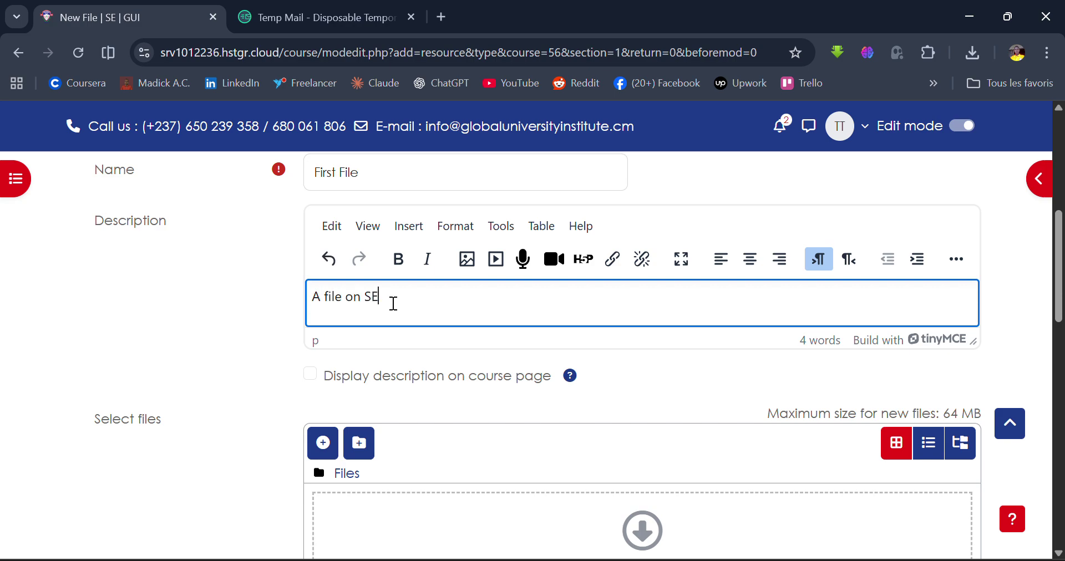
Upload The Laptop Repair Workbook.pdf from the Documents folder as the resource's file, keeping the default author and licence.
scroll(394, 304, "down", 3)
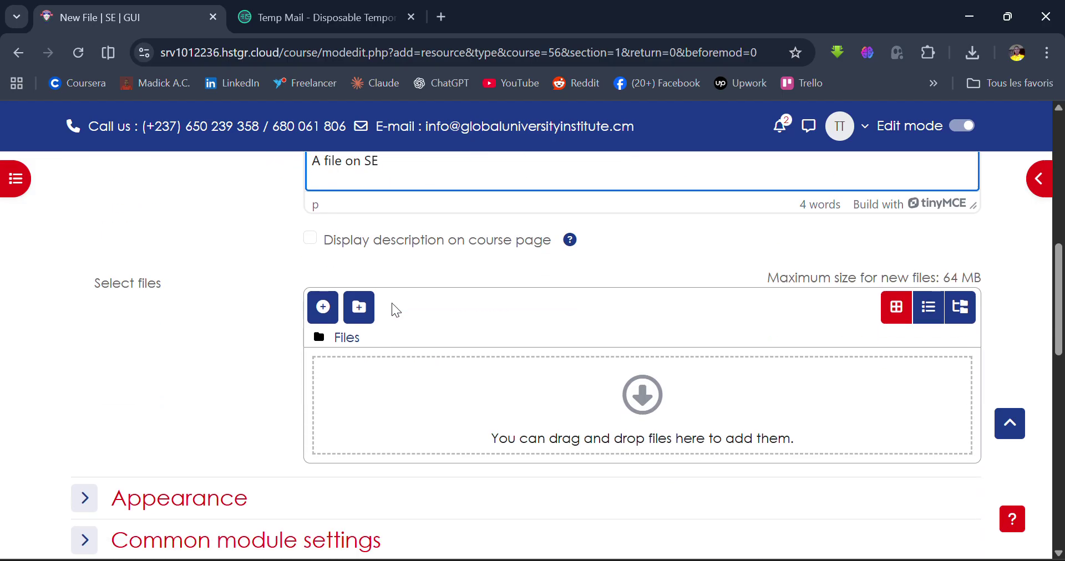
left_click(614, 355)
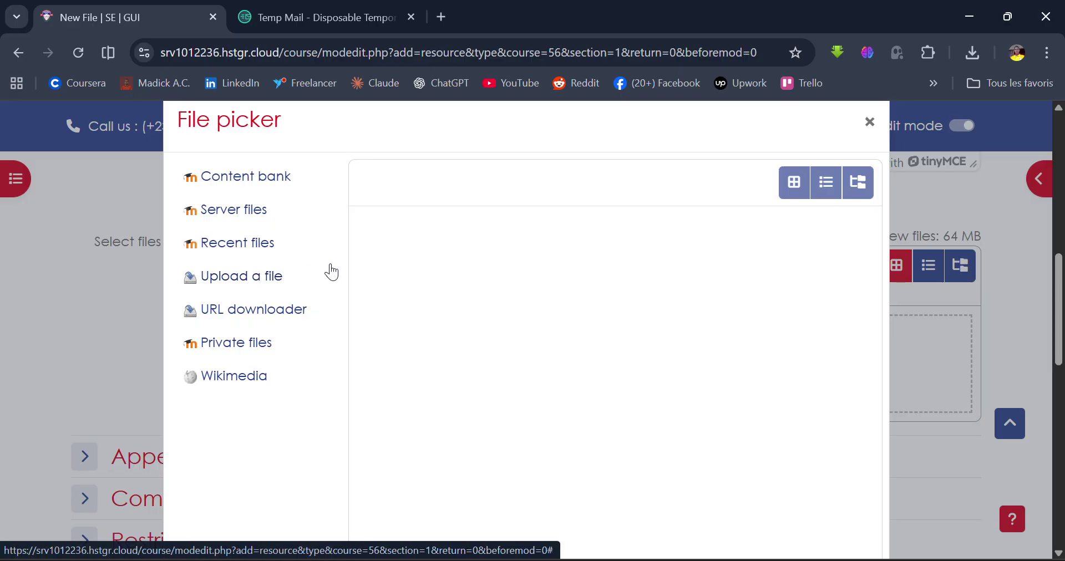
left_click(264, 276)
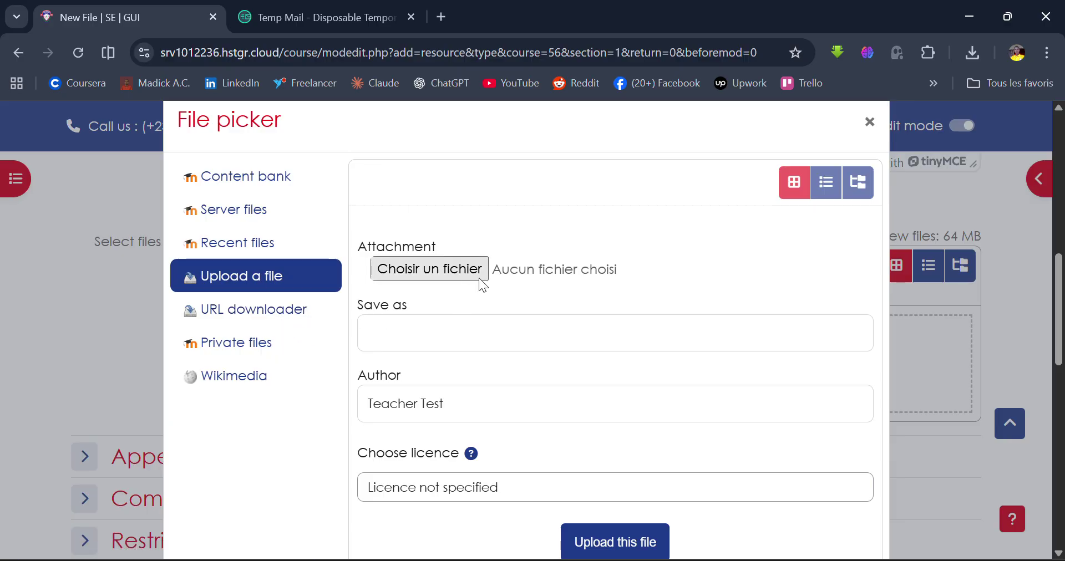
left_click(465, 272)
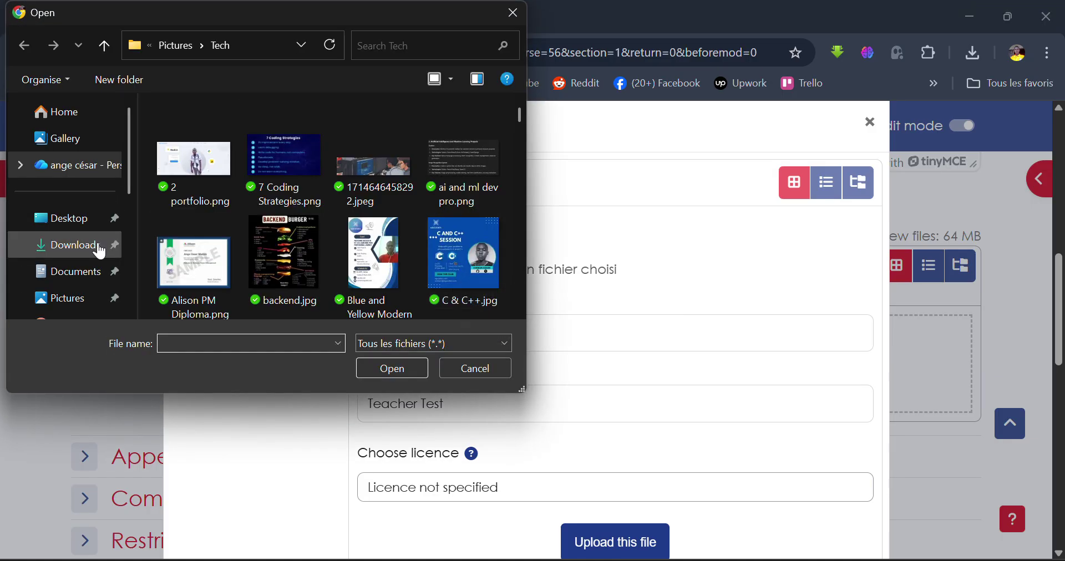
left_click(95, 276)
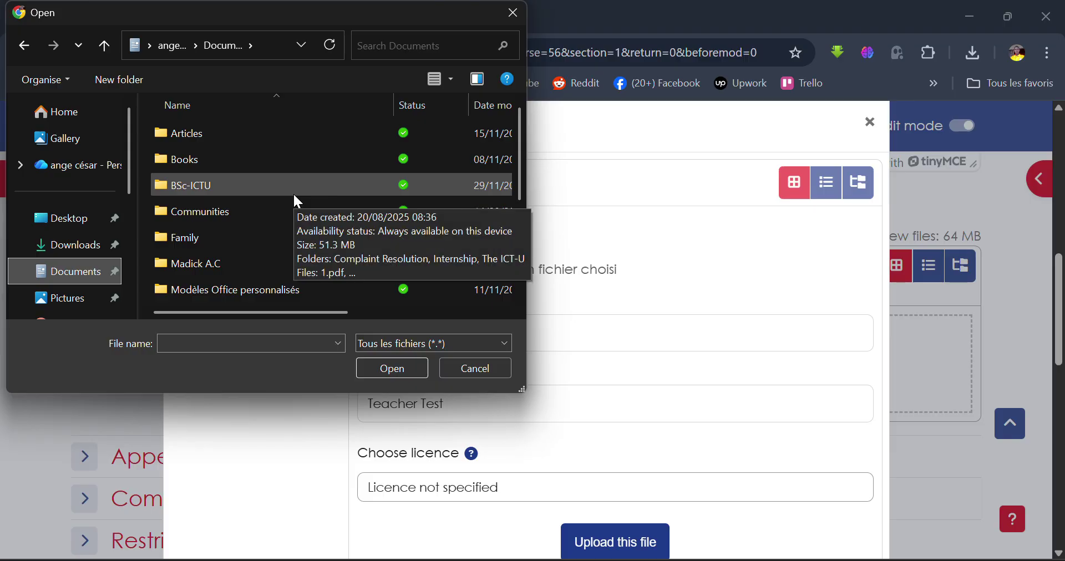
scroll(294, 196, "down", 1)
scroll(297, 200, "down", 2)
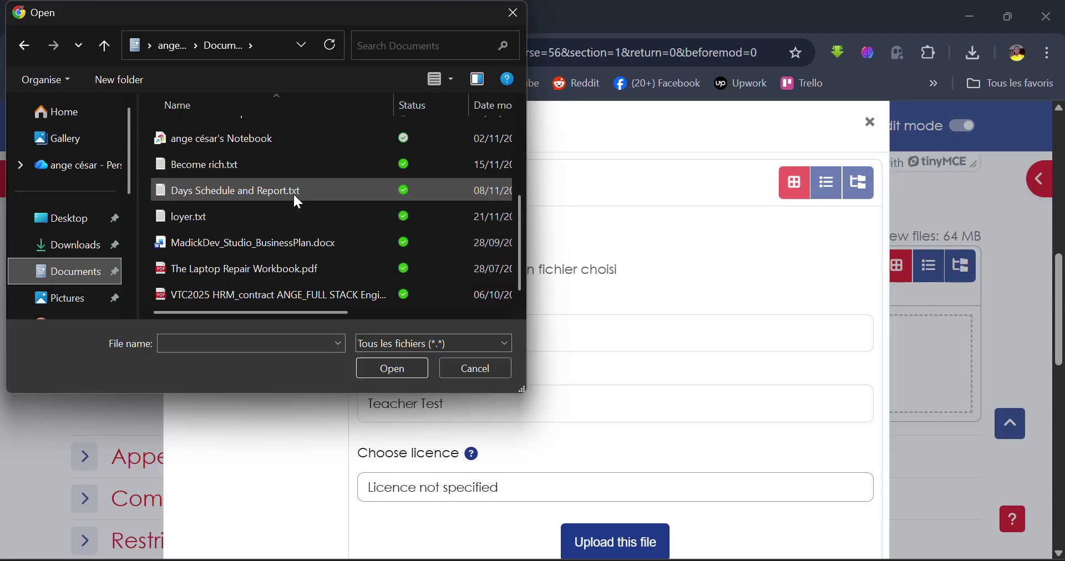
left_click(253, 264)
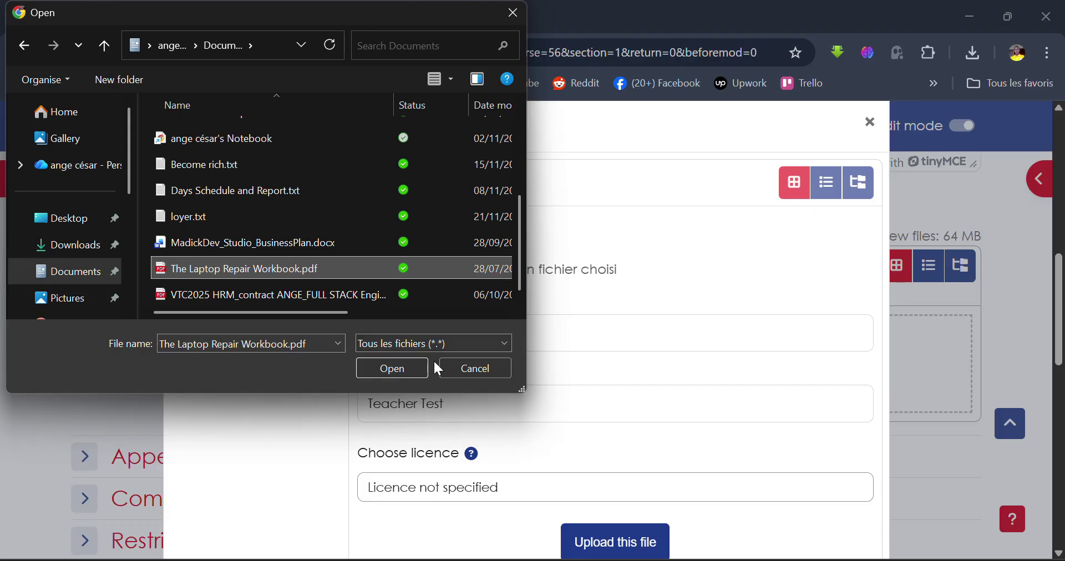
left_click(394, 370)
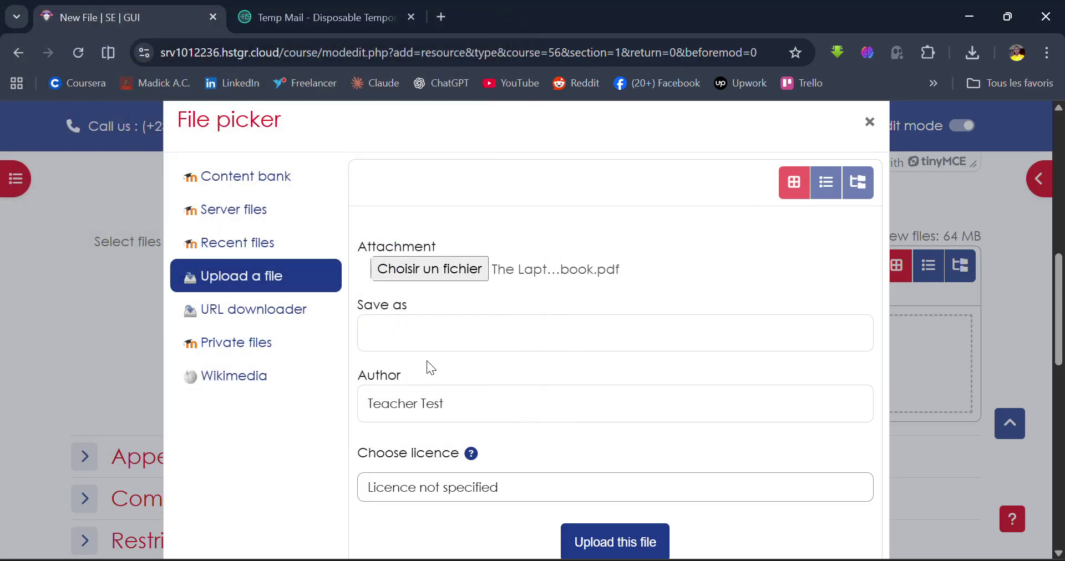
scroll(570, 378, "down", 3)
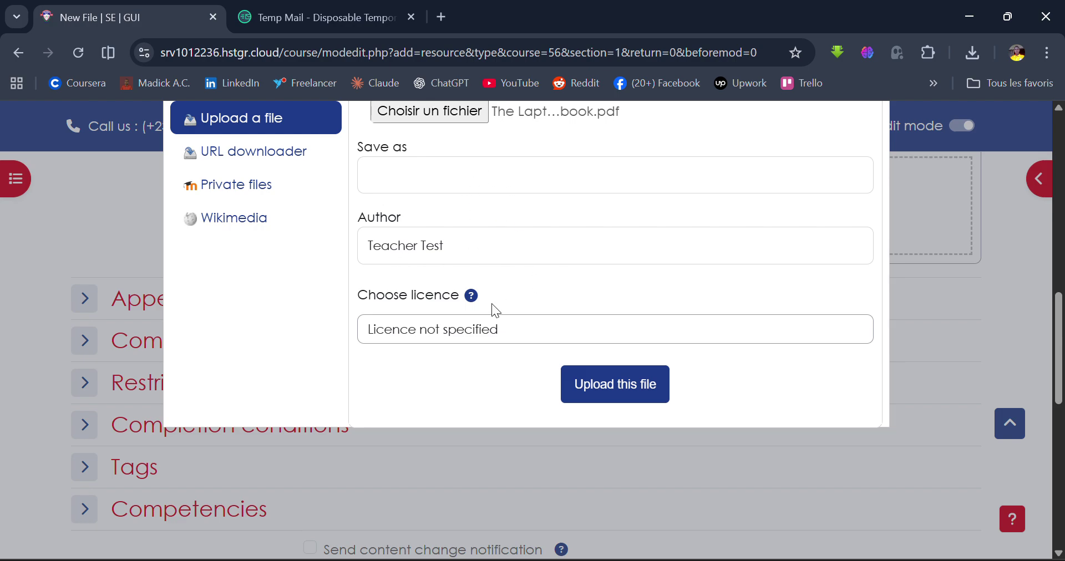
left_click(603, 391)
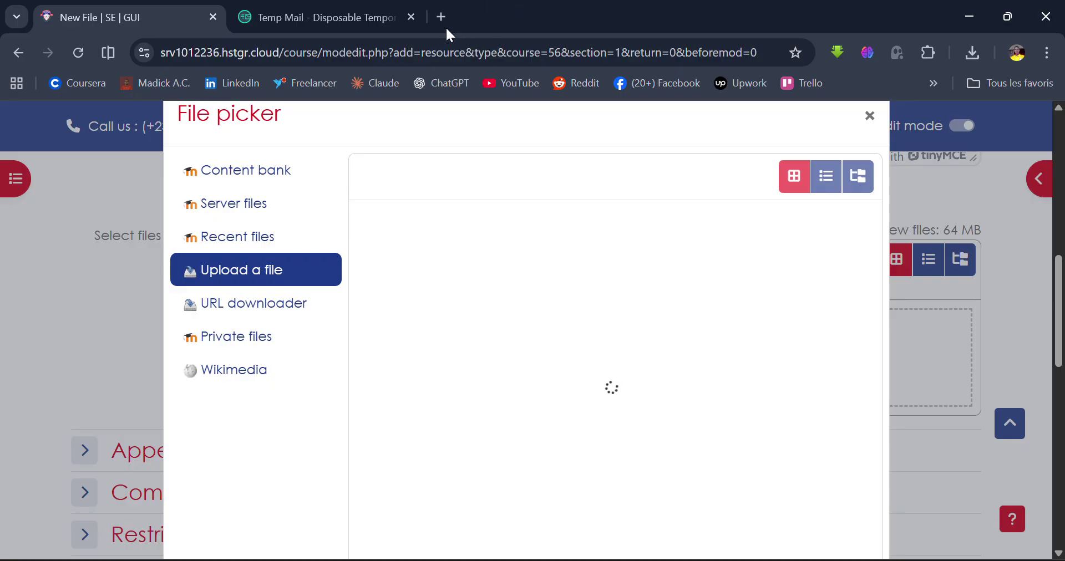
Save First File with its remaining default settings and return to the course page.
scroll(507, 322, "down", 4)
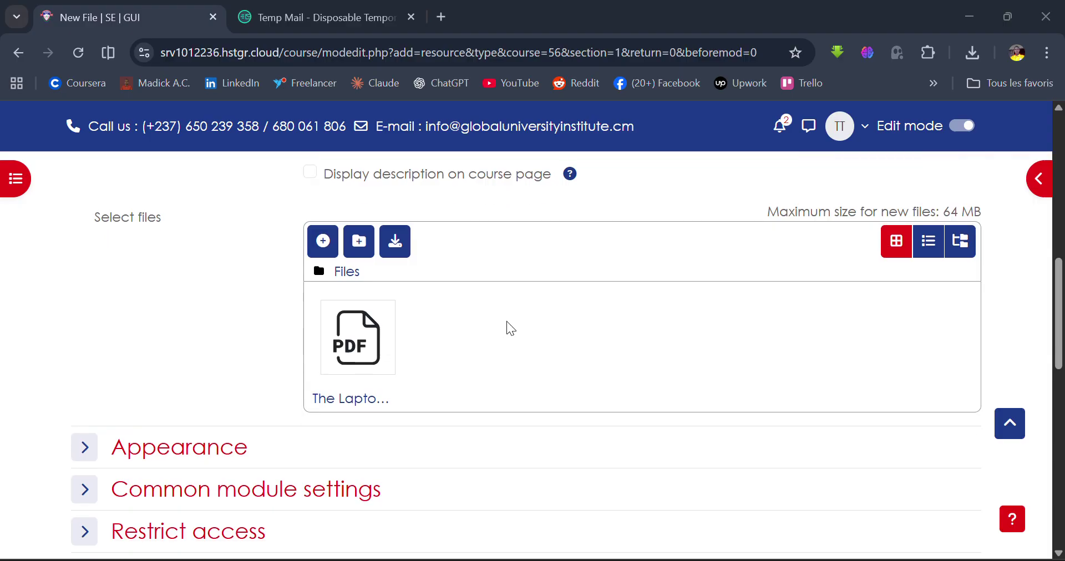
scroll(507, 322, "down", 2)
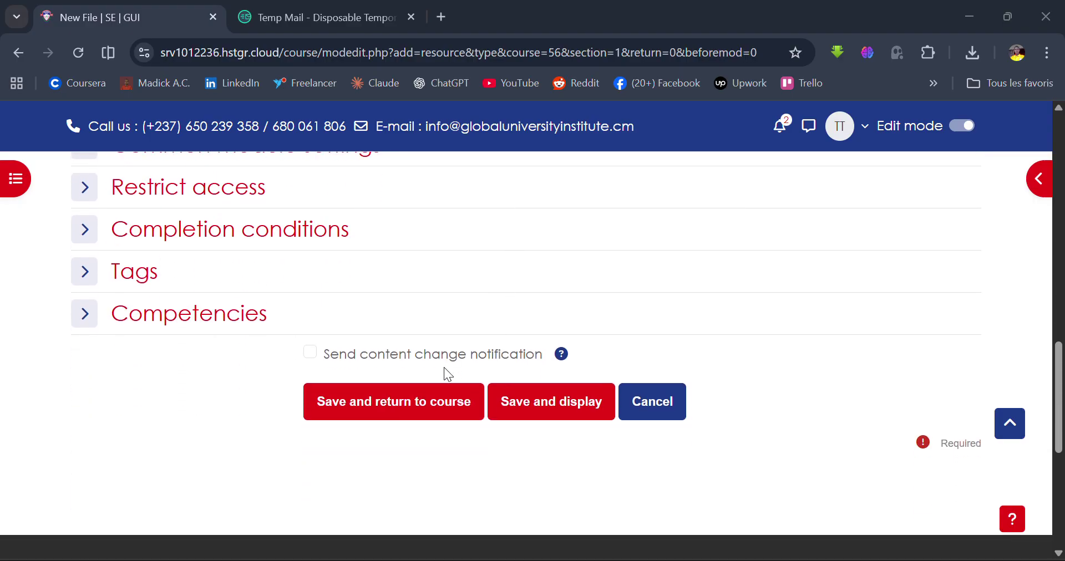
left_click(407, 409)
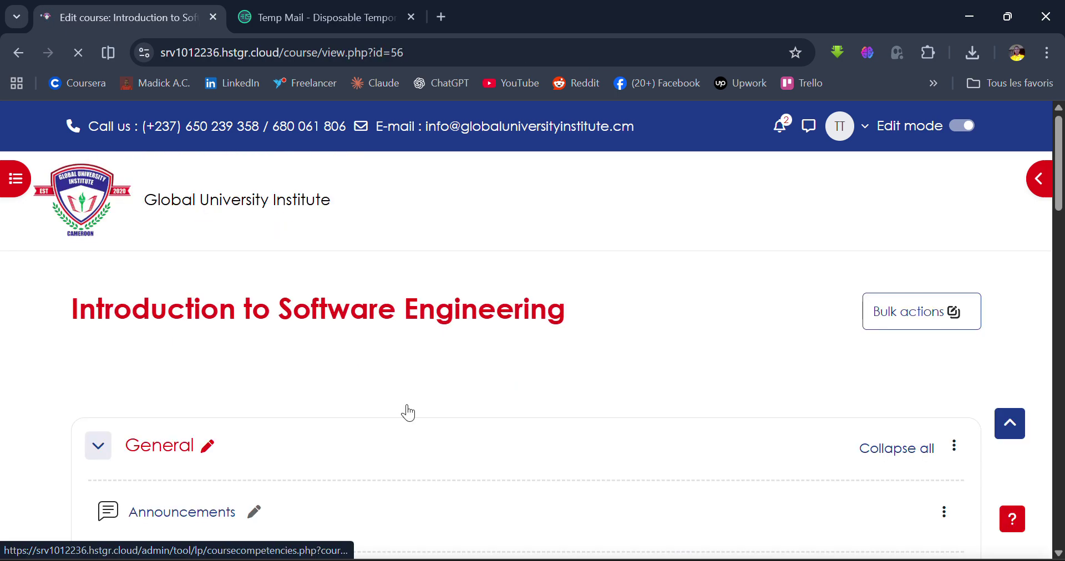
Set Chapter One's section description to "Covers basics of computers for software engineers" and save the section settings.
scroll(465, 238, "down", 3)
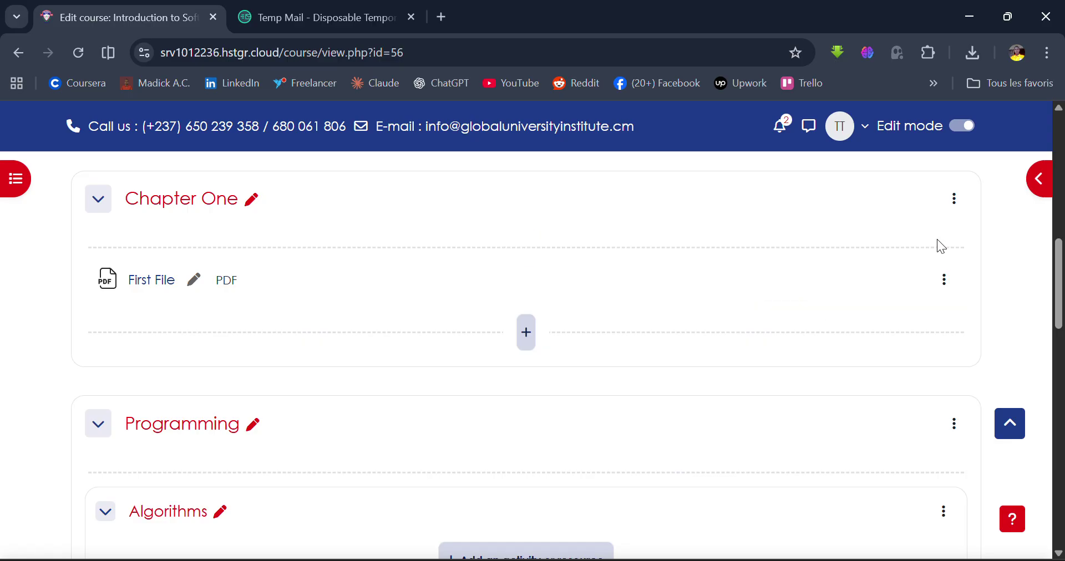
left_click(954, 200)
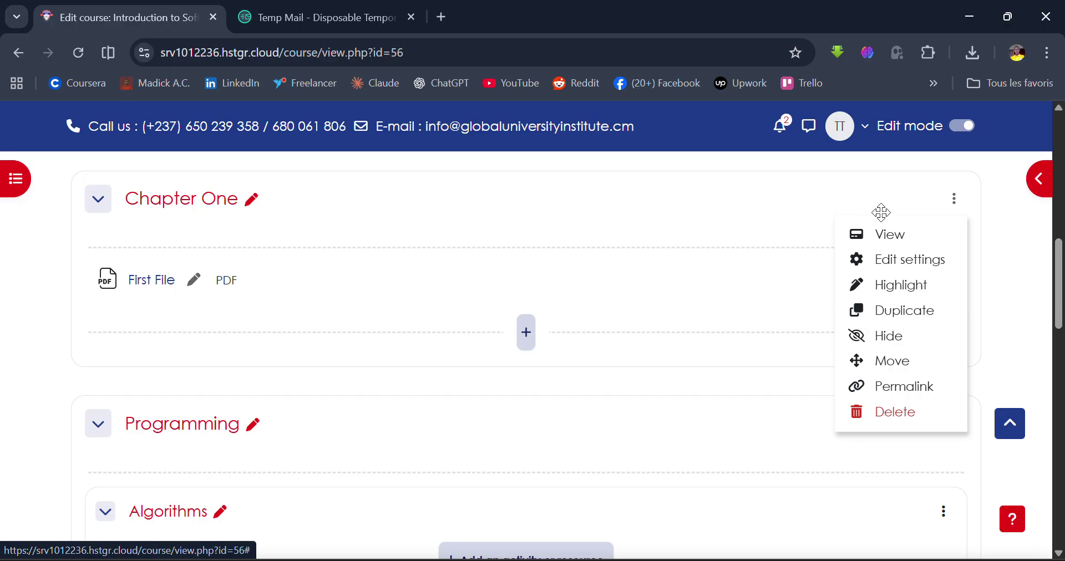
left_click(910, 268)
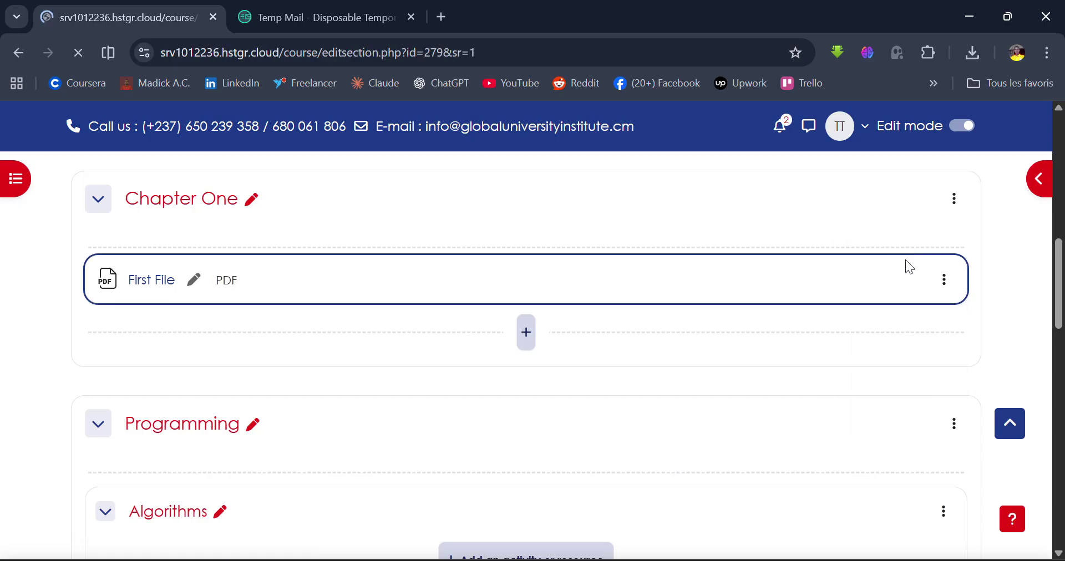
scroll(797, 378, "down", 5)
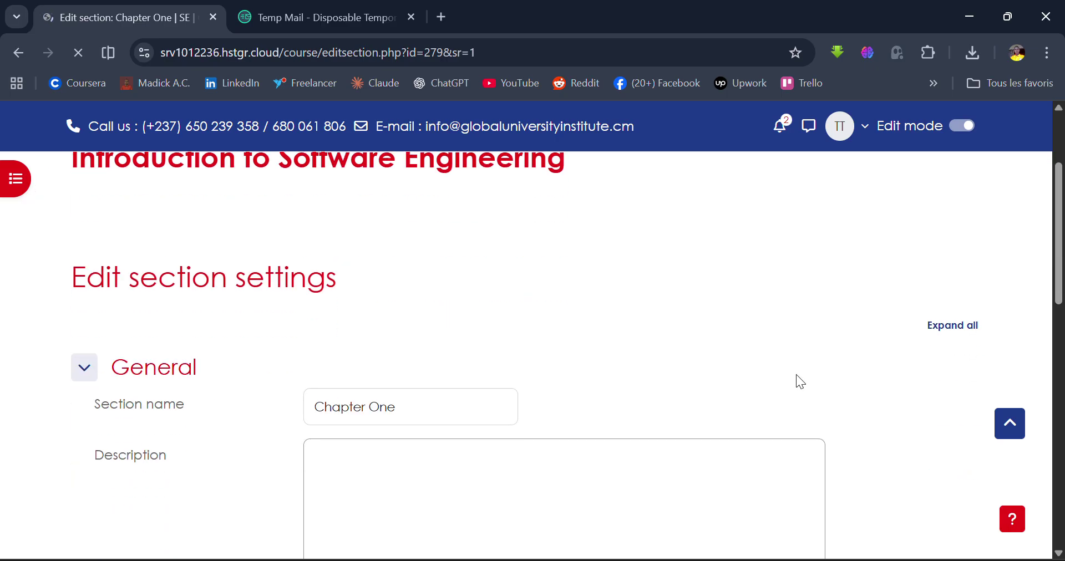
scroll(602, 292, "up", 2)
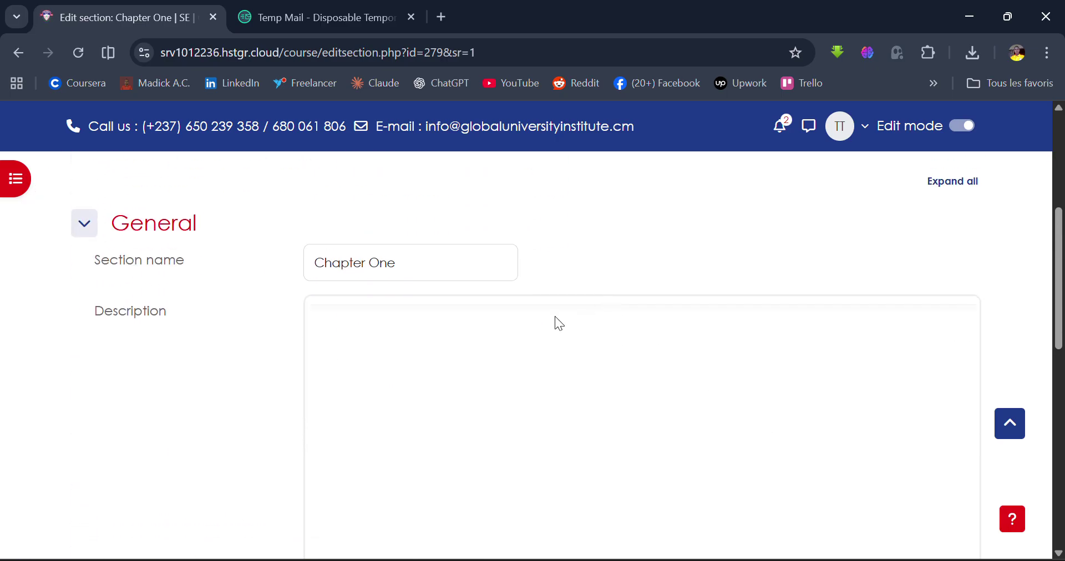
type("Cov")
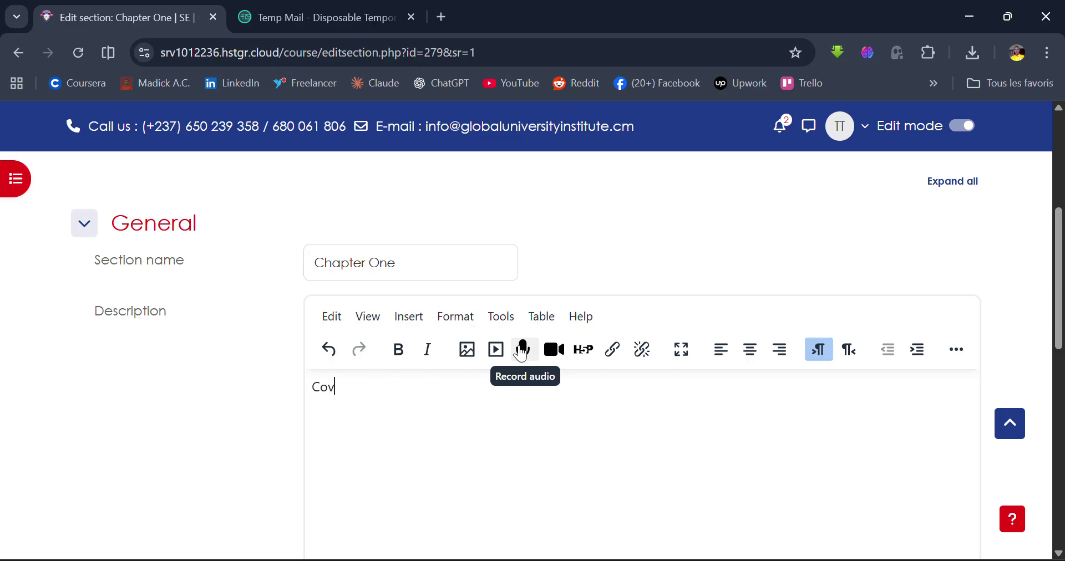
type("ers basics of computers")
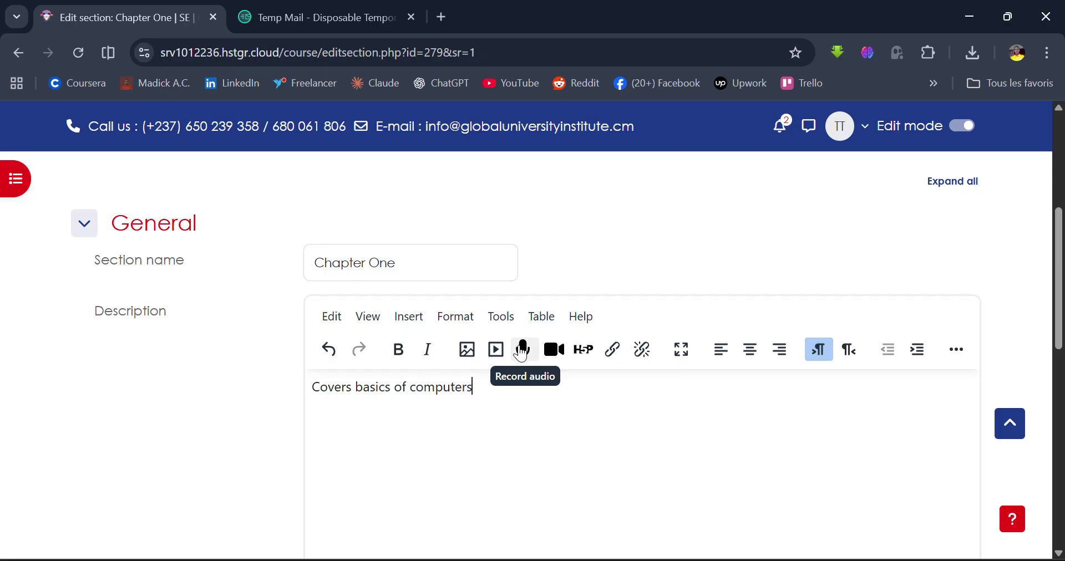
type(" for software engineers")
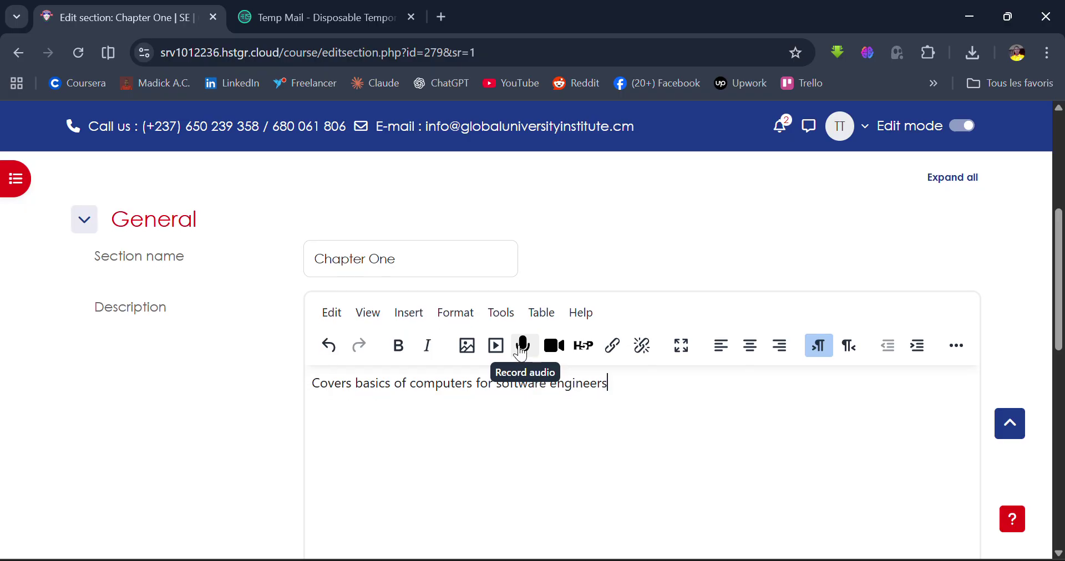
scroll(522, 355, "down", 10)
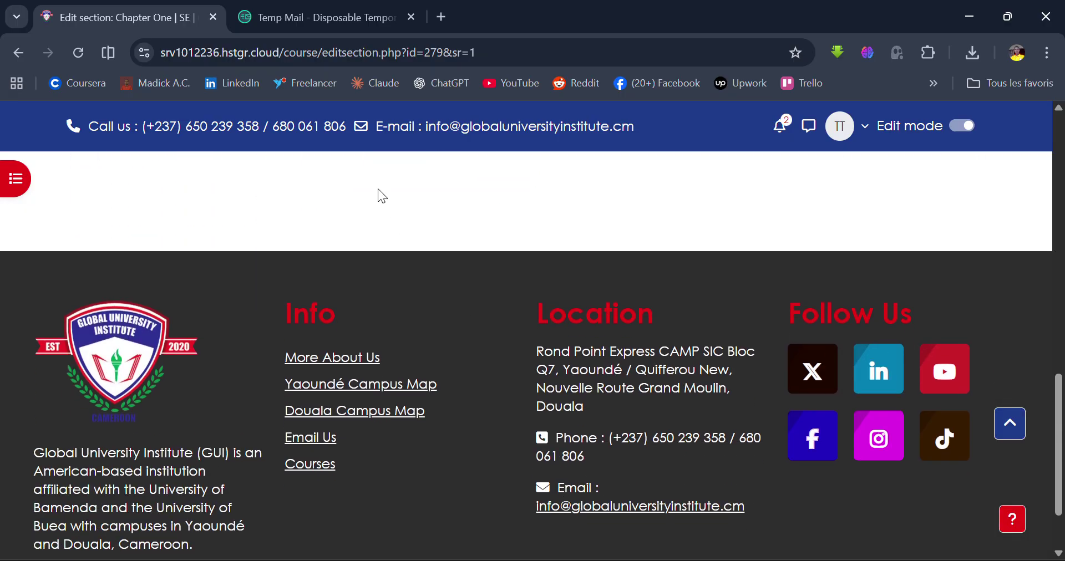
scroll(377, 188, "up", 1)
left_click(372, 221)
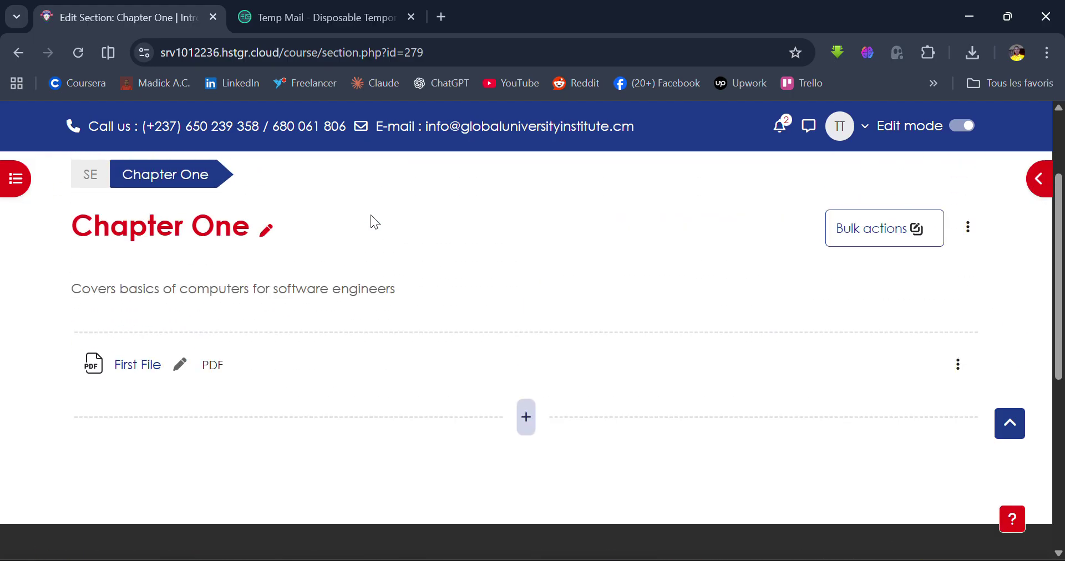
Return from the Chapter One section to the full course page and examine Chapter One's description and file there.
scroll(370, 214, "up", 1)
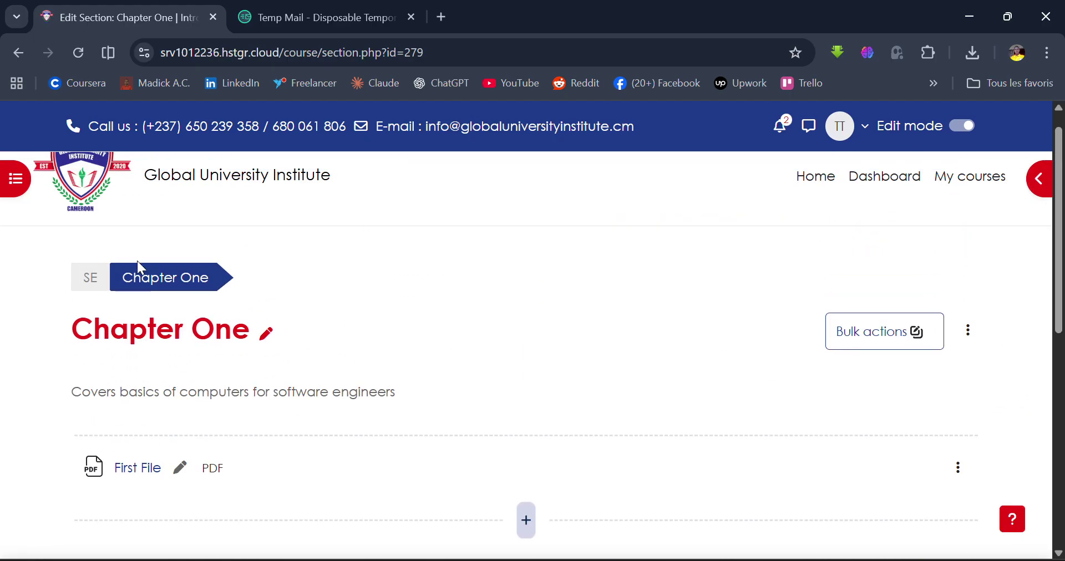
left_click(90, 279)
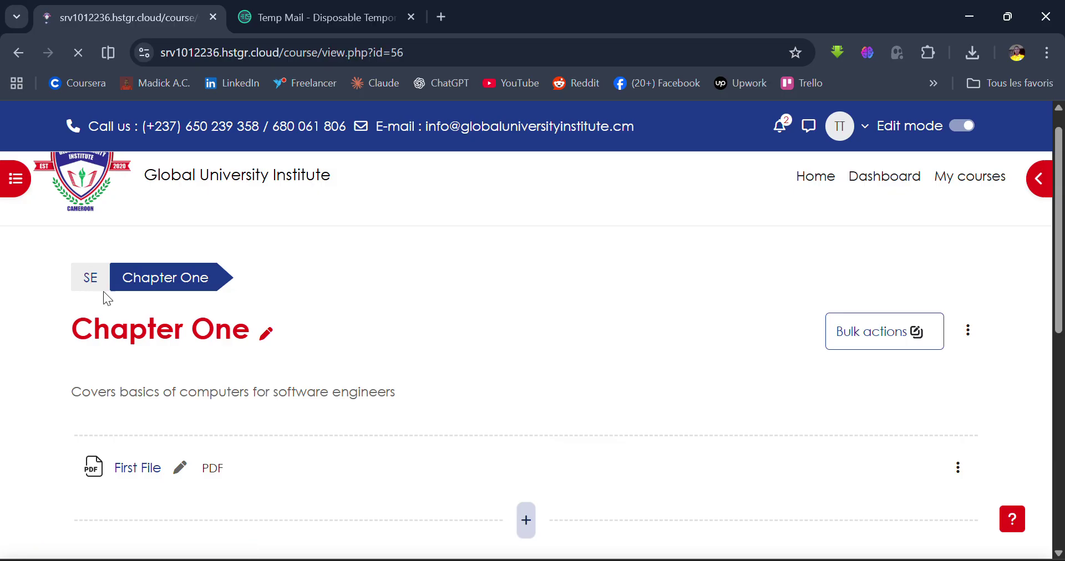
scroll(219, 372, "down", 7)
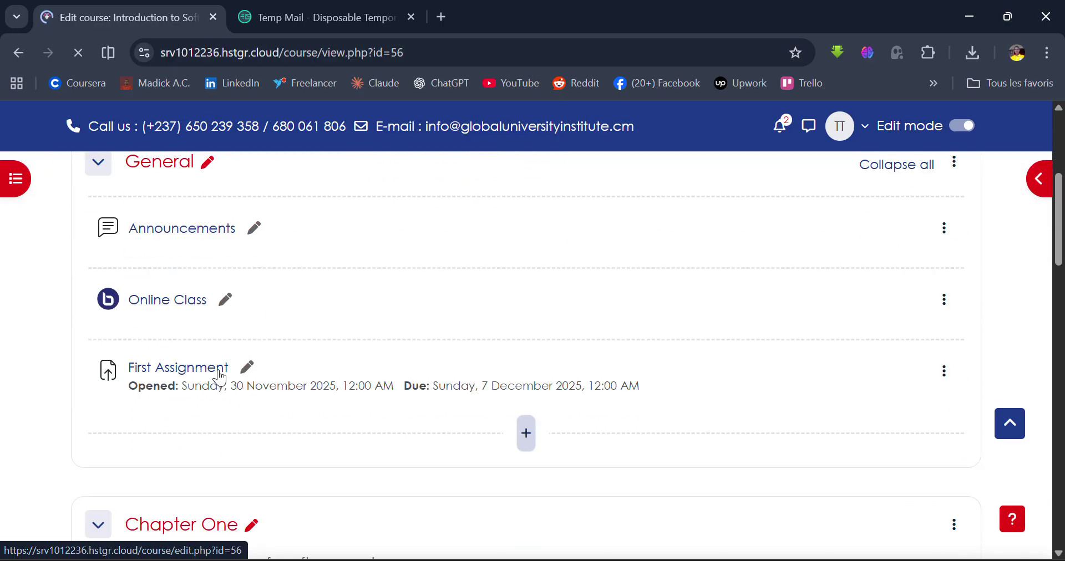
scroll(219, 377, "down", 5)
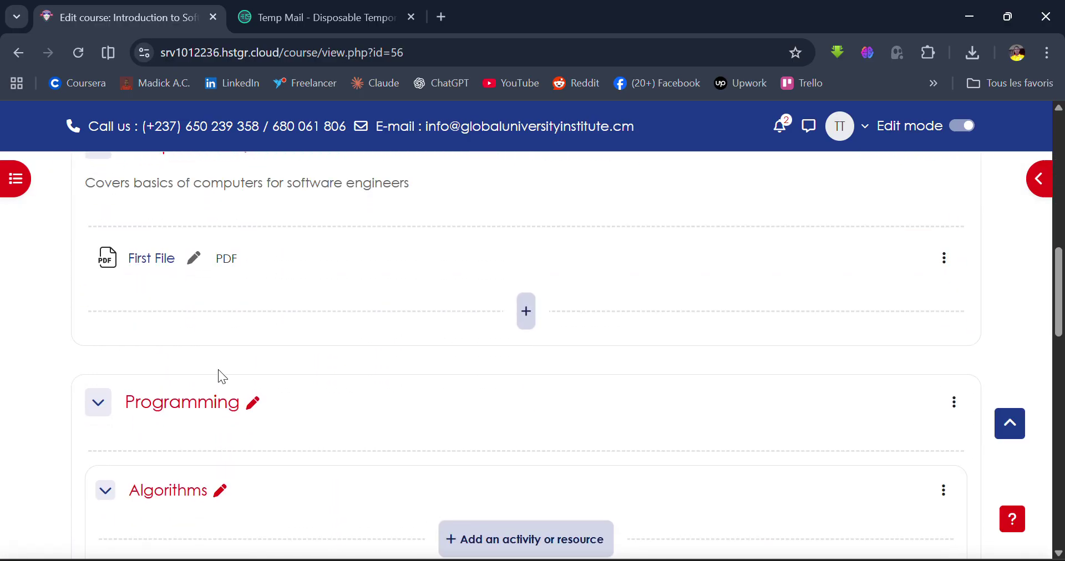
Examine the General, Chapter One and Programming sections on the Introduction to Software Engineering course page.
scroll(222, 378, "up", 2)
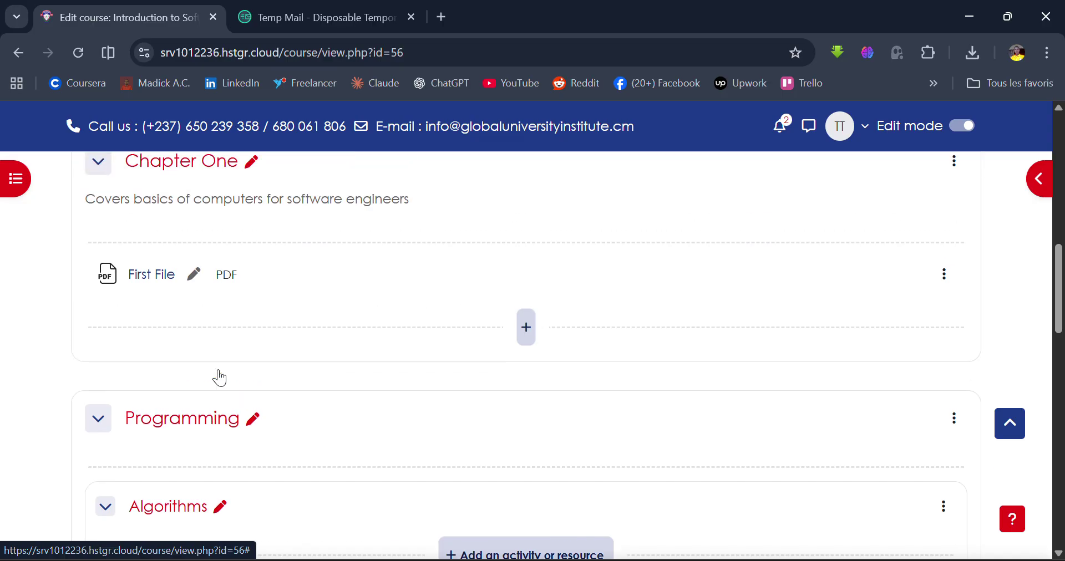
scroll(220, 349, "down", 3)
scroll(219, 344, "up", 8)
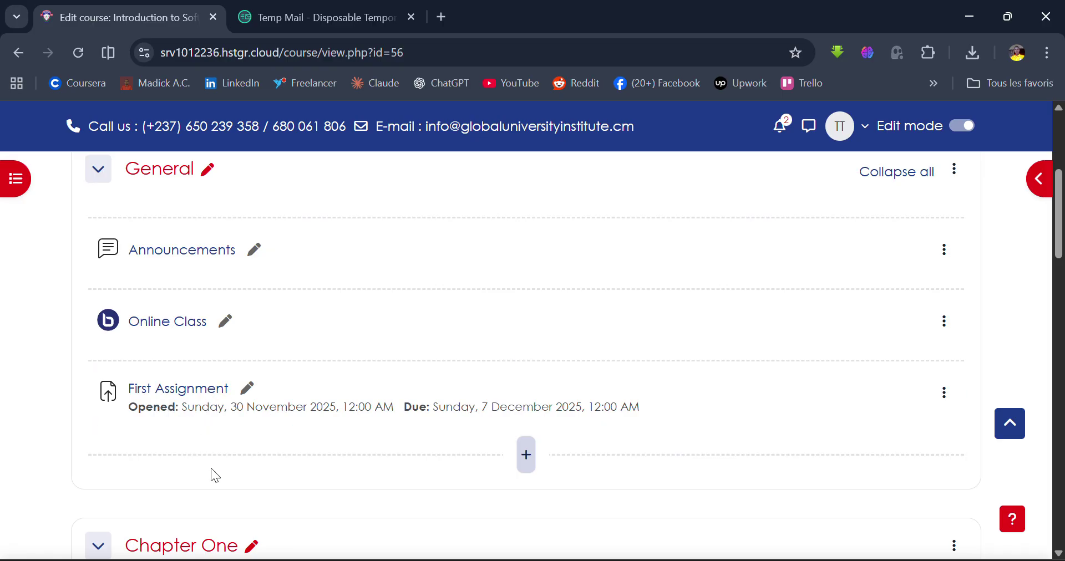
scroll(222, 480, "down", 5)
scroll(232, 493, "down", 5)
scroll(231, 493, "up", 4)
scroll(231, 493, "down", 2)
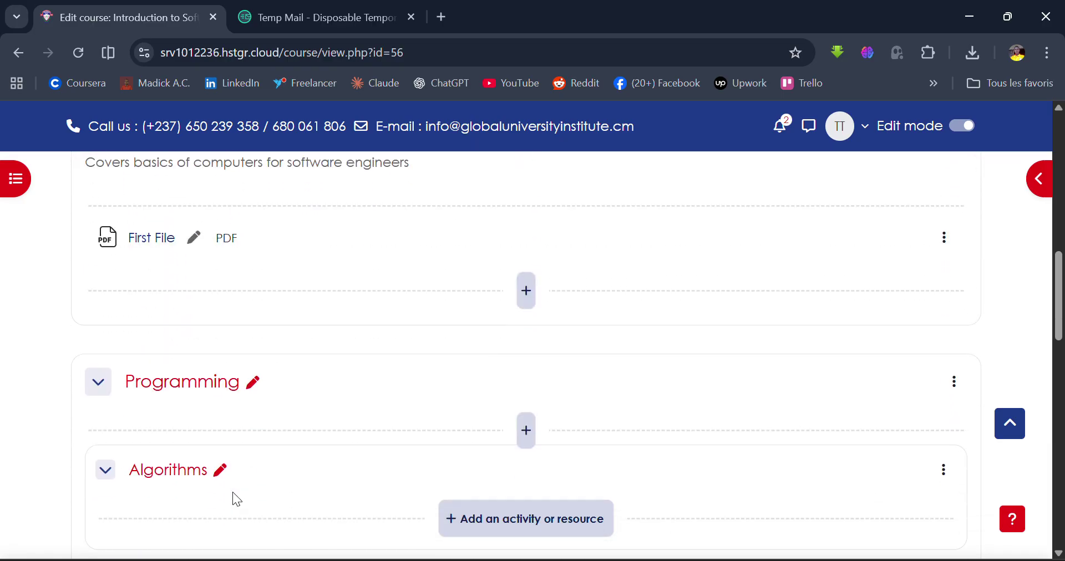
Open the form for a new Page resource in the Chapter One section, below First File.
left_click(530, 293)
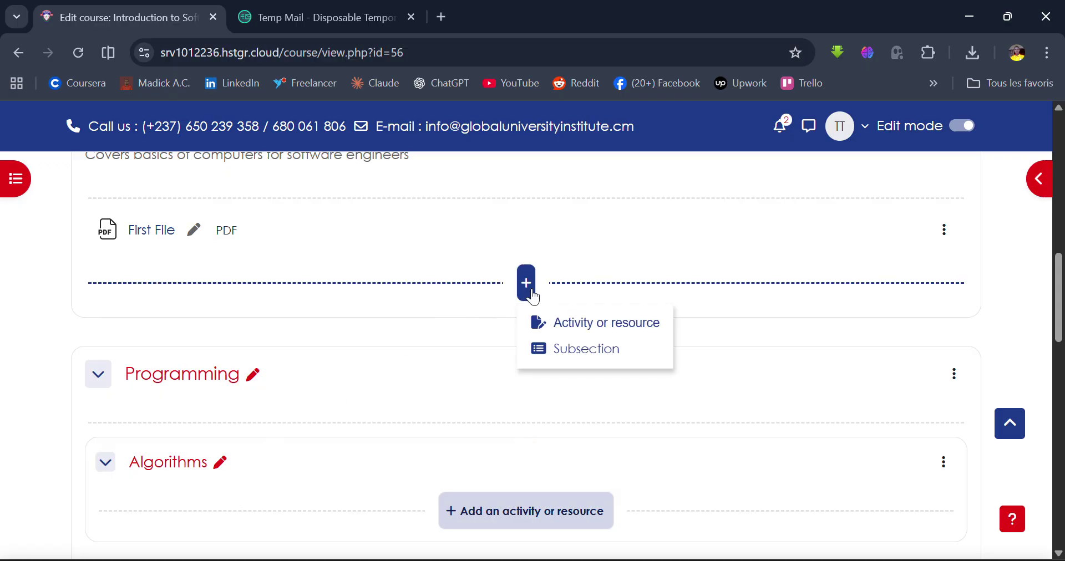
left_click(598, 323)
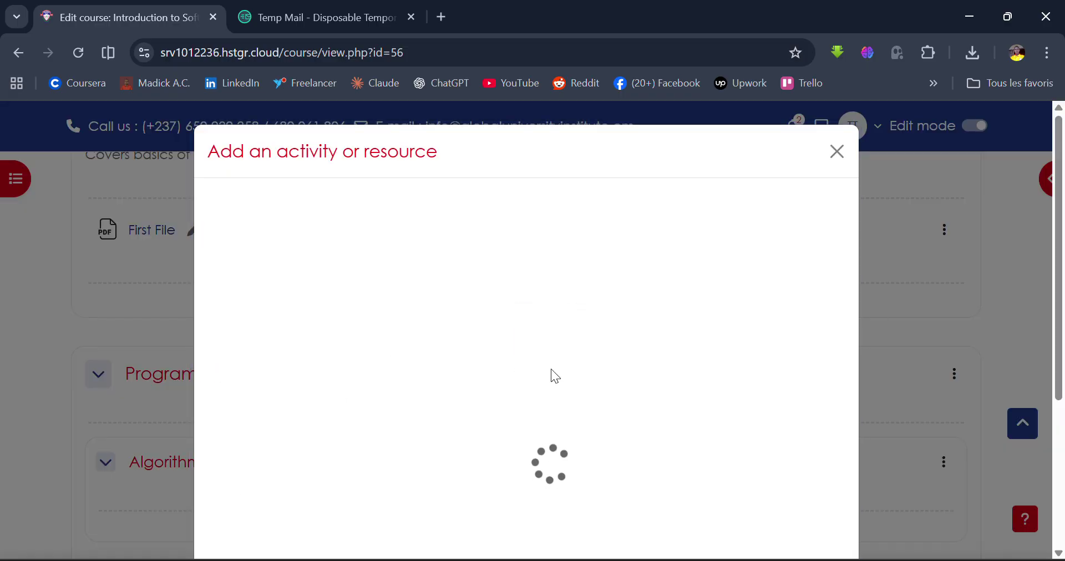
scroll(529, 397, "down", 2)
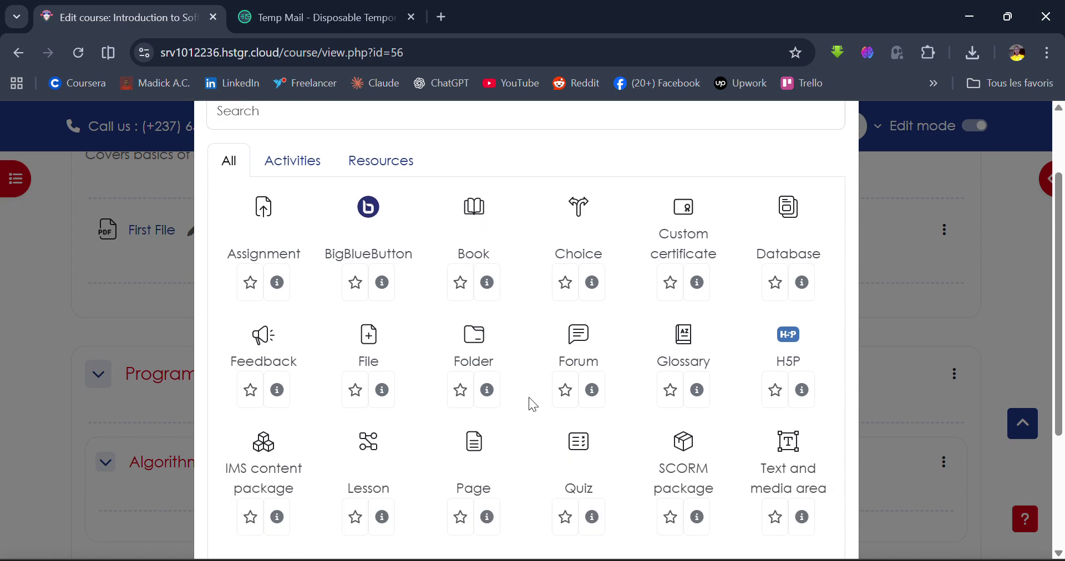
scroll(387, 417, "down", 2)
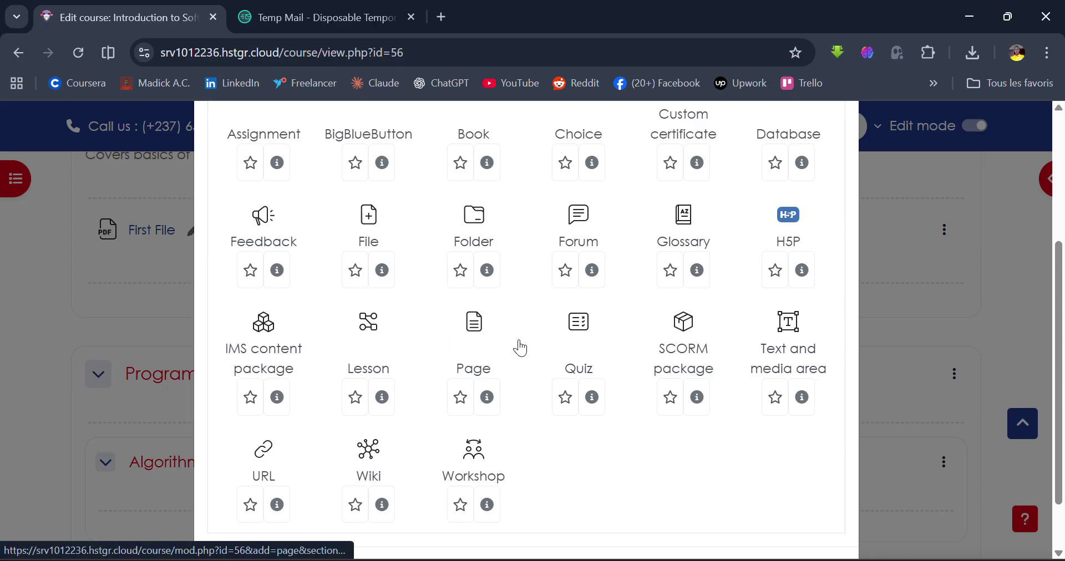
left_click(484, 329)
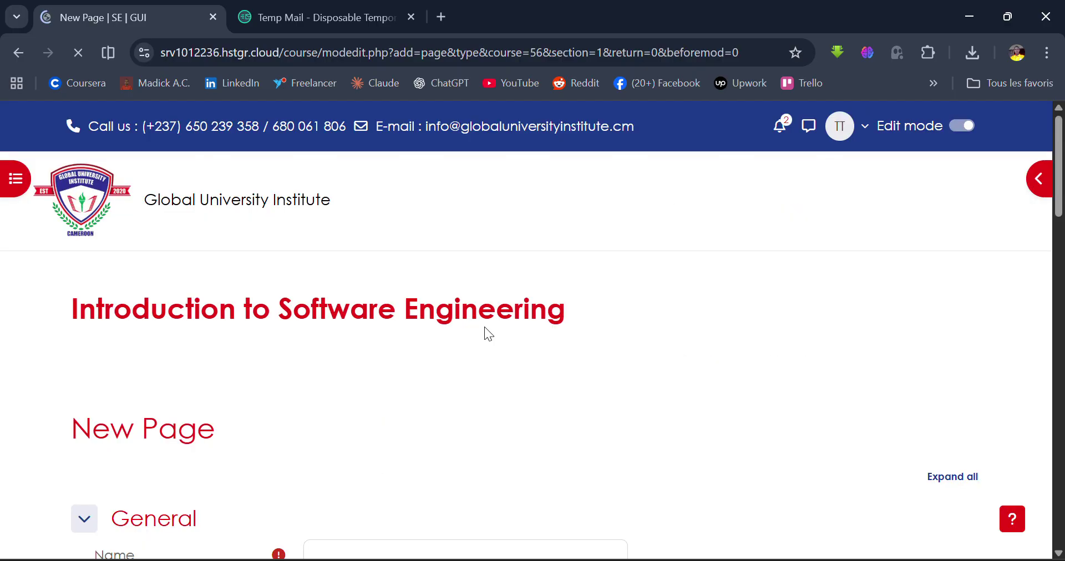
Examine the new page's name, description and page content fields and return to the course page without saving.
scroll(484, 327, "down", 5)
scroll(484, 328, "up", 3)
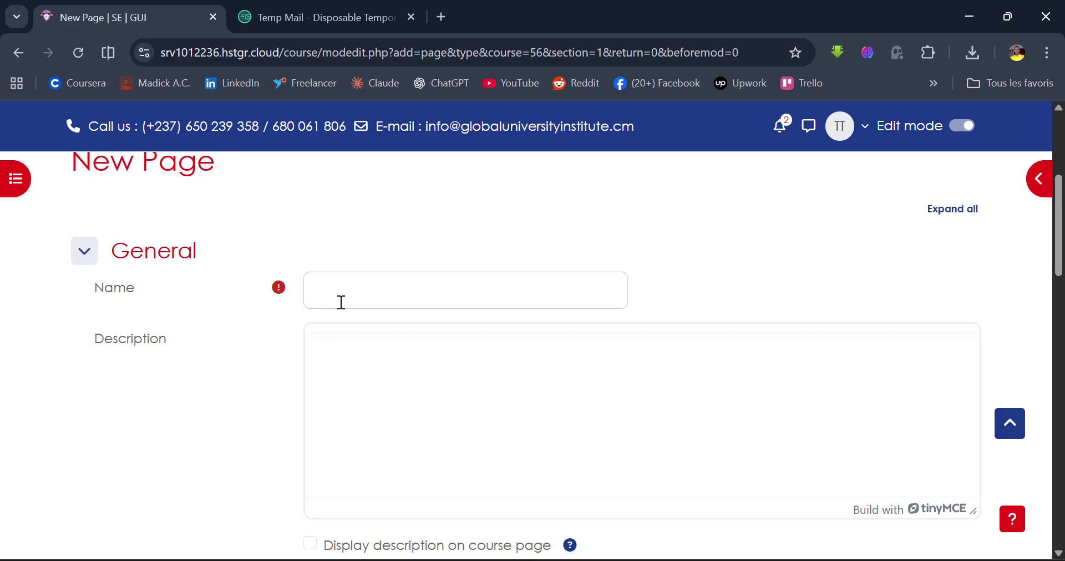
scroll(415, 296, "down", 1)
left_click(398, 352)
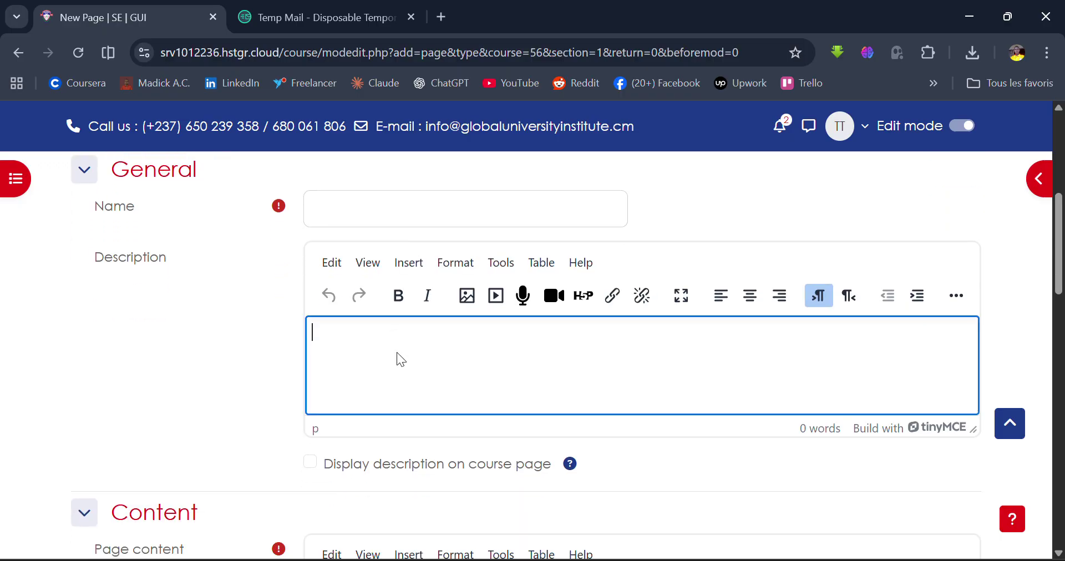
scroll(397, 352, "down", 4)
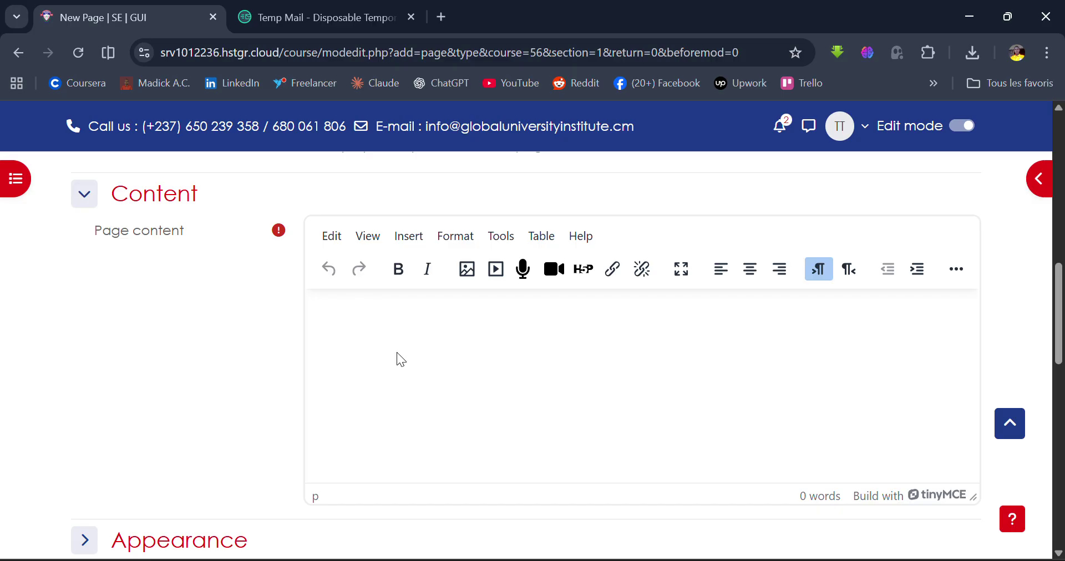
left_click(412, 329)
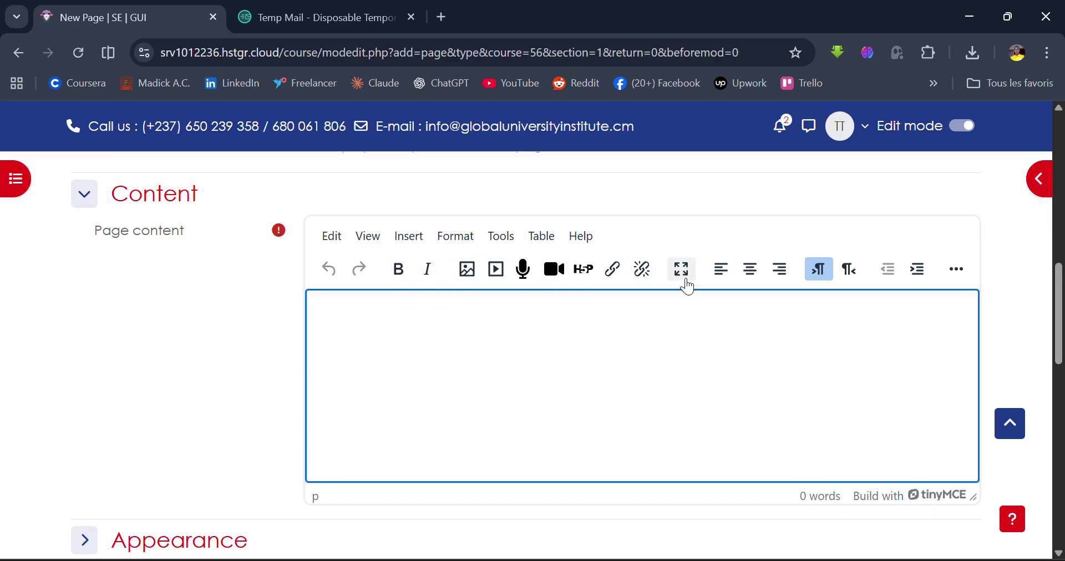
scroll(685, 284, "down", 4)
scroll(685, 286, "down", 5)
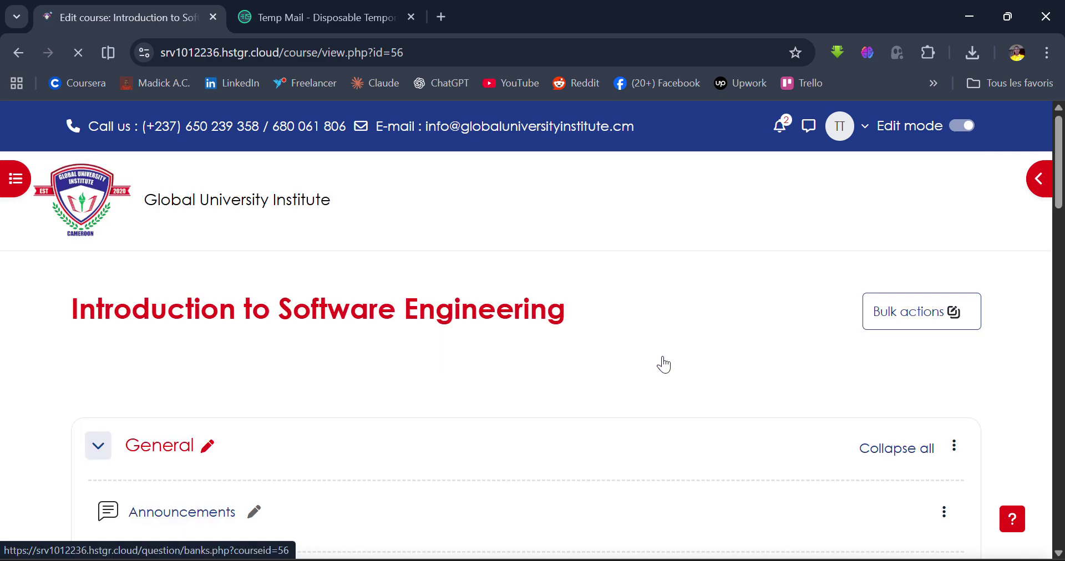
Start adding a Quiz activity to the Chapter One section, below First File.
scroll(664, 364, "down", 10)
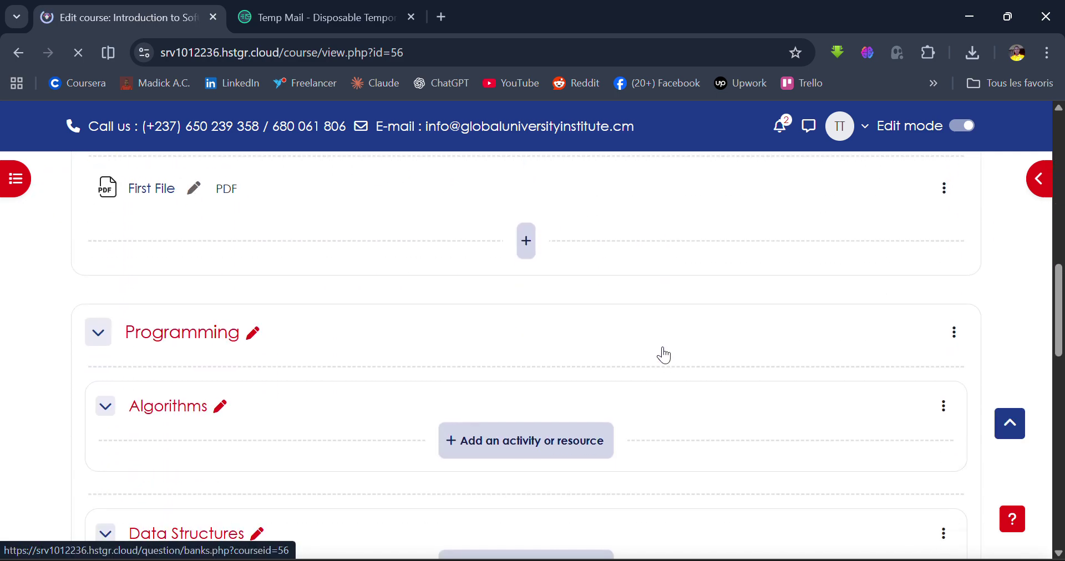
left_click(527, 280)
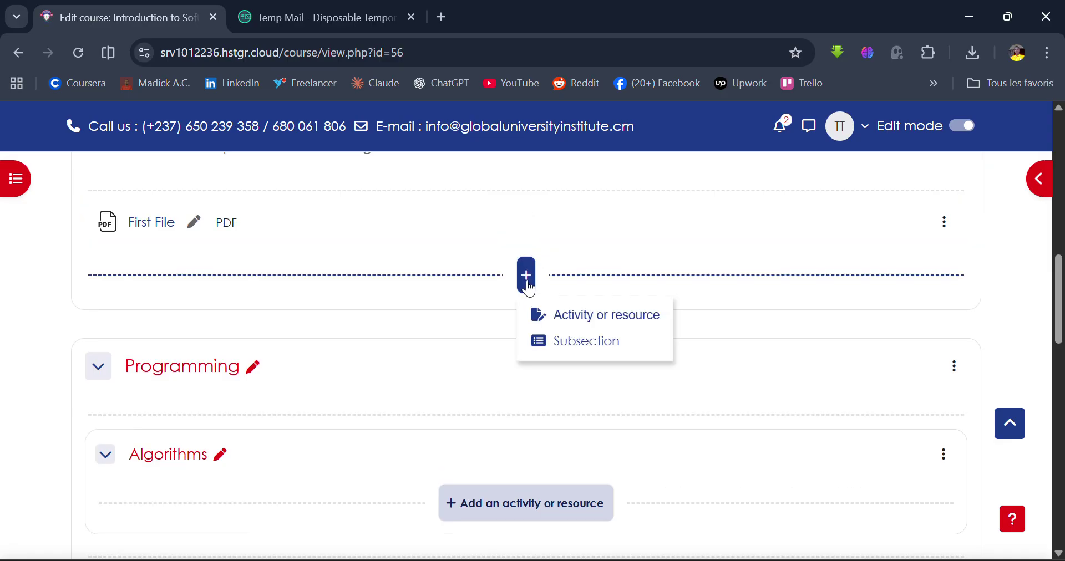
left_click(552, 318)
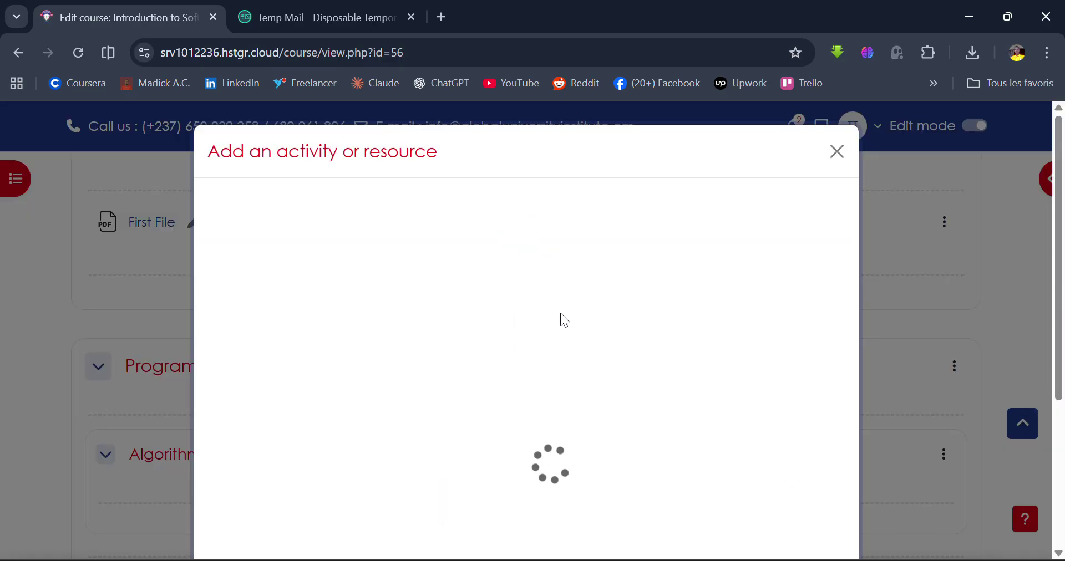
scroll(562, 321, "down", 4)
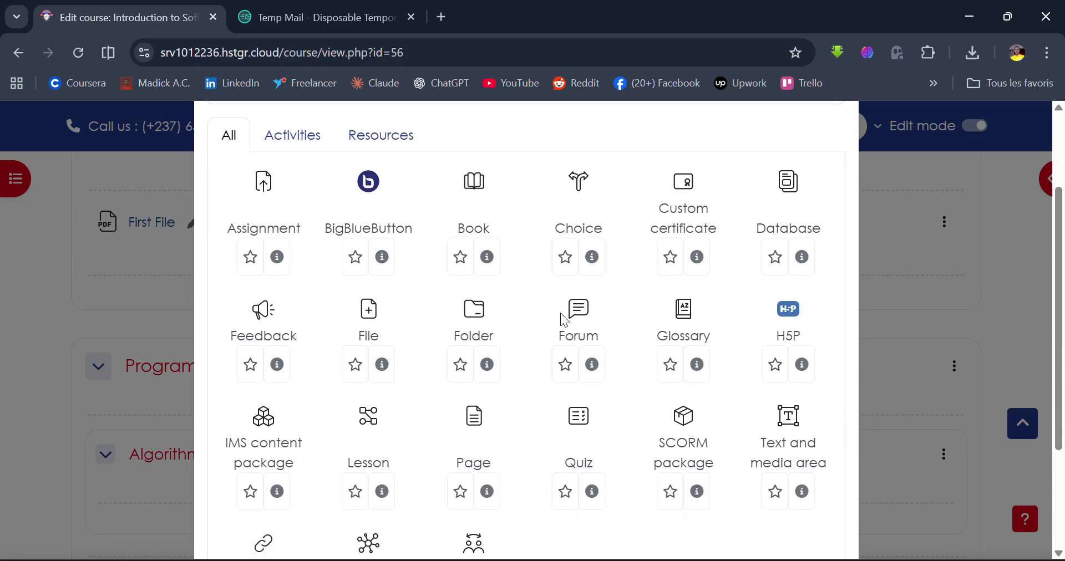
scroll(561, 320, "down", 1)
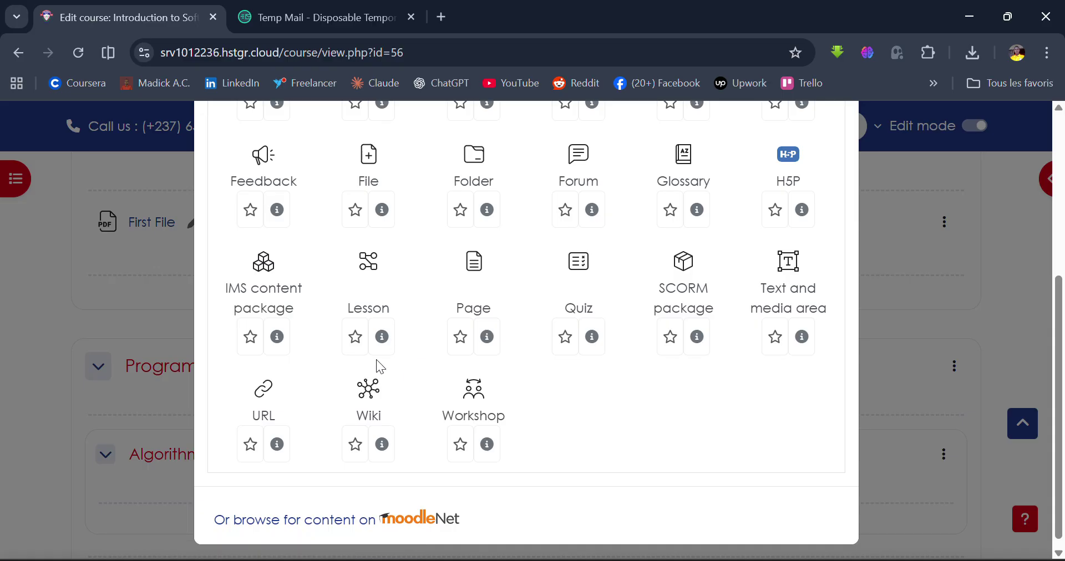
left_click(596, 281)
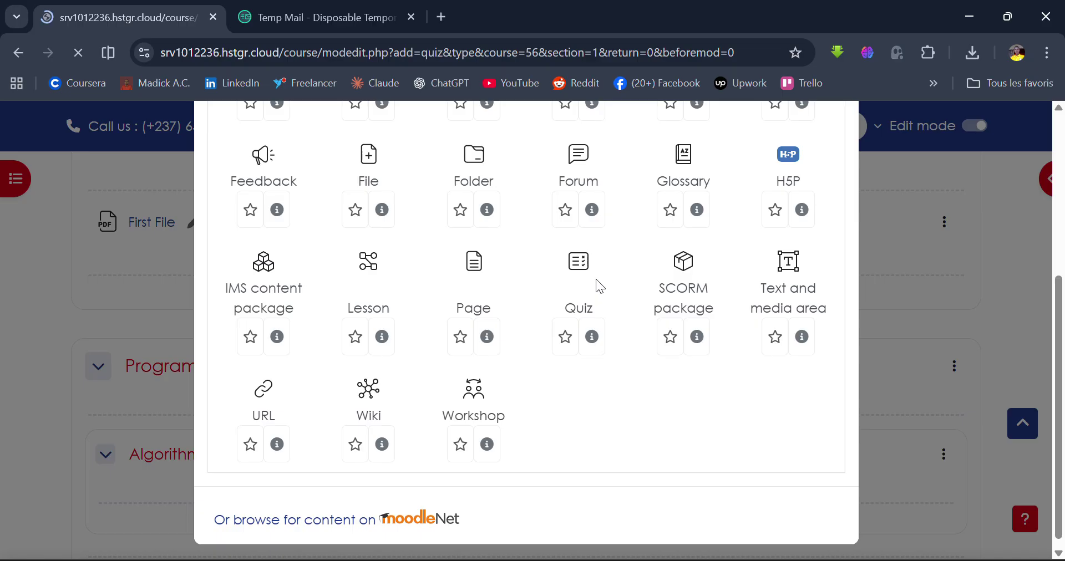
Examine the new quiz's general fields and Timing settings, including the choices for when time expires.
scroll(595, 279, "down", 10)
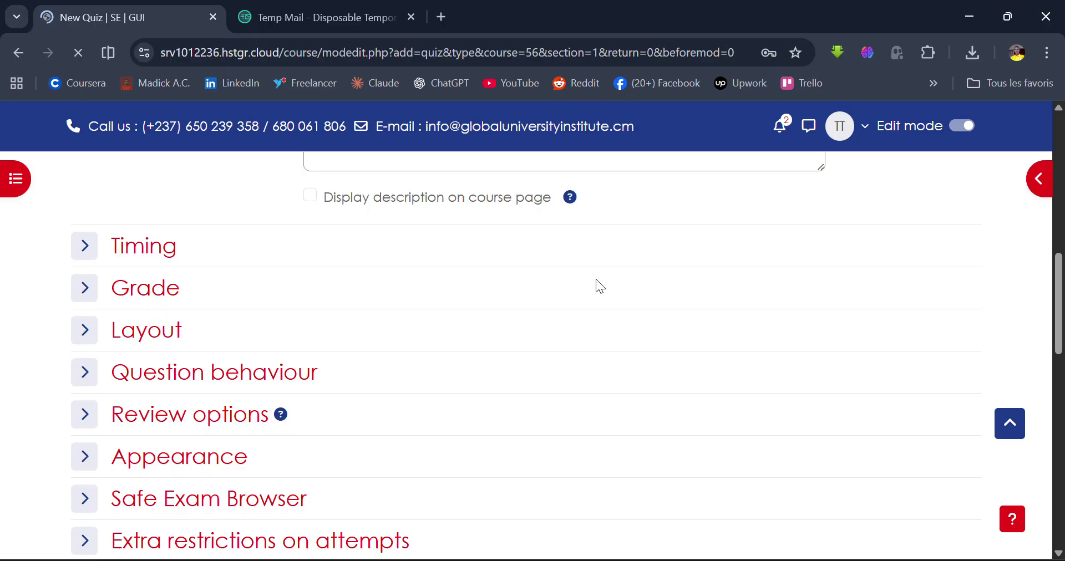
scroll(596, 281, "up", 5)
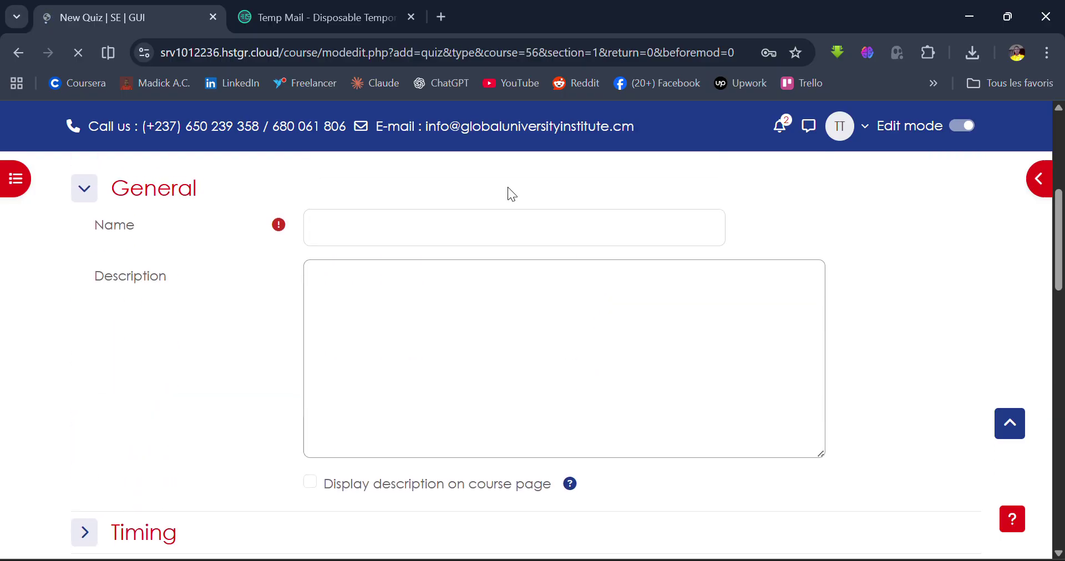
scroll(522, 311, "down", 3)
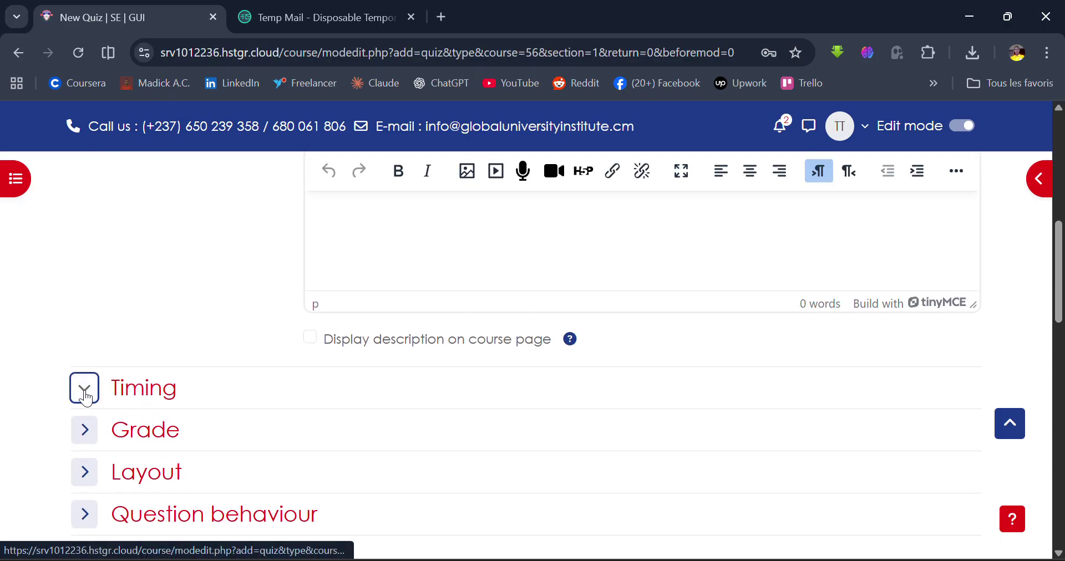
left_click(85, 394)
scroll(84, 390, "down", 2)
scroll(85, 391, "down", 2)
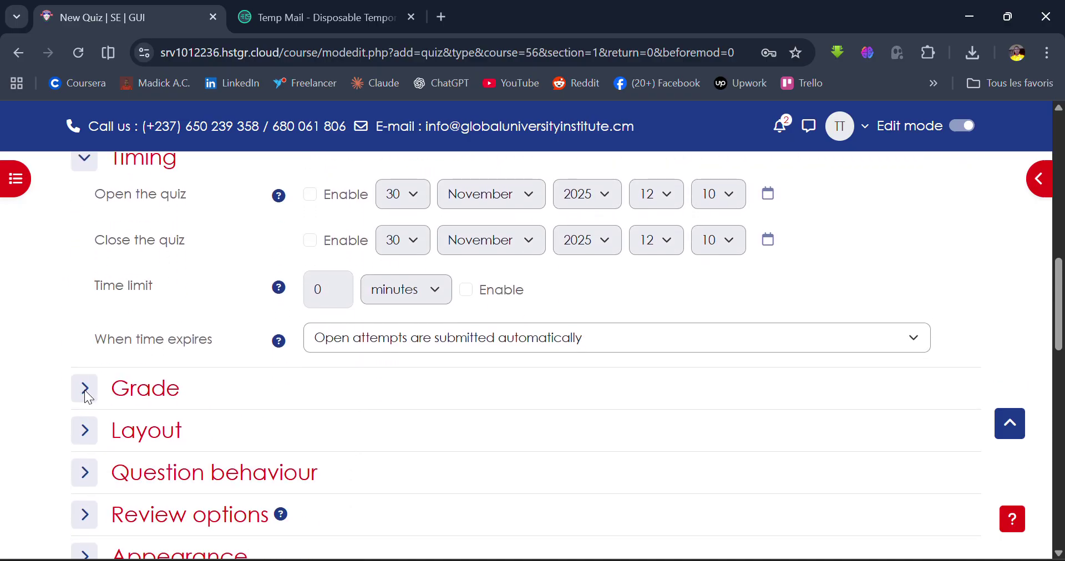
scroll(365, 305, "down", 1)
left_click(367, 311)
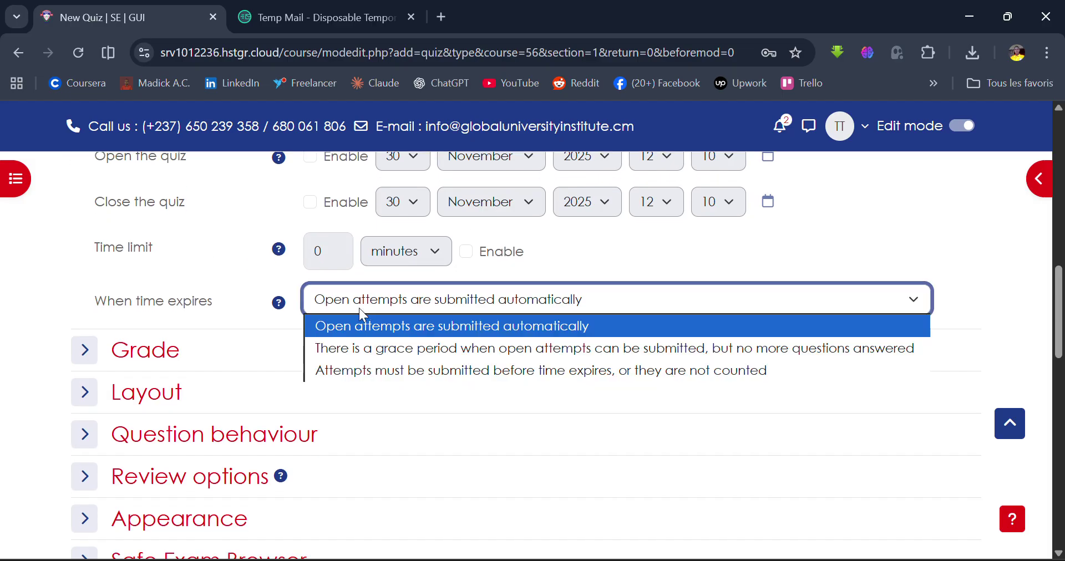
left_click(486, 307)
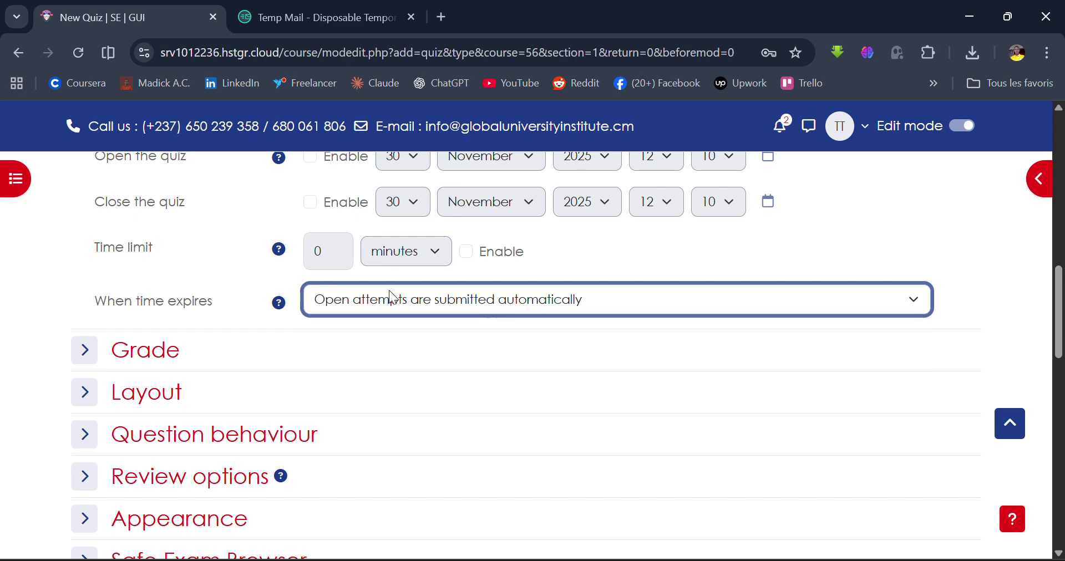
Examine the quiz's Grade and Question behaviour settings, collapsing each section after viewing it.
scroll(221, 349, "down", 2)
left_click(88, 269)
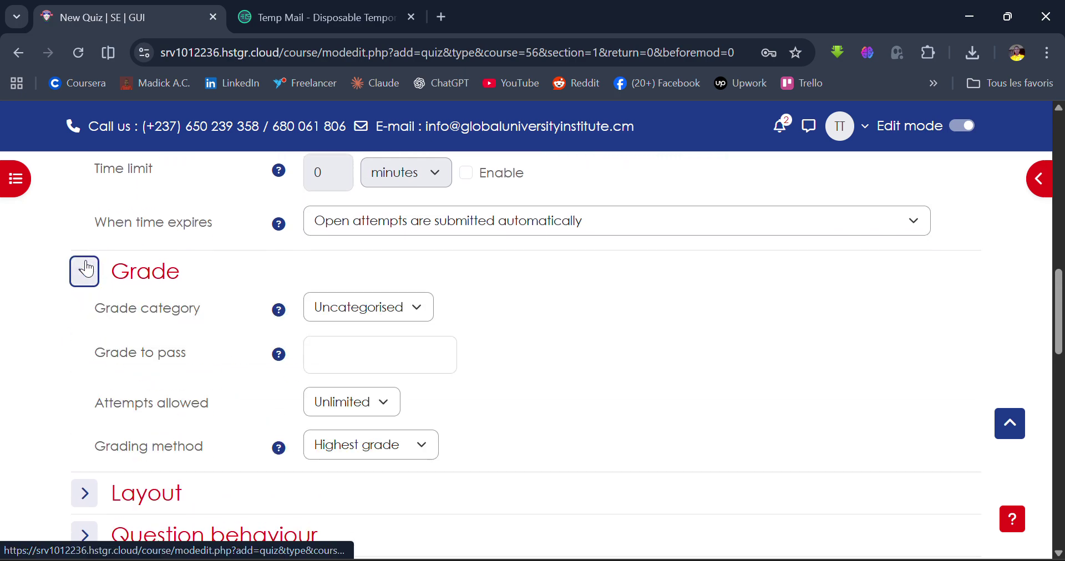
left_click(87, 269)
scroll(87, 269, "down", 2)
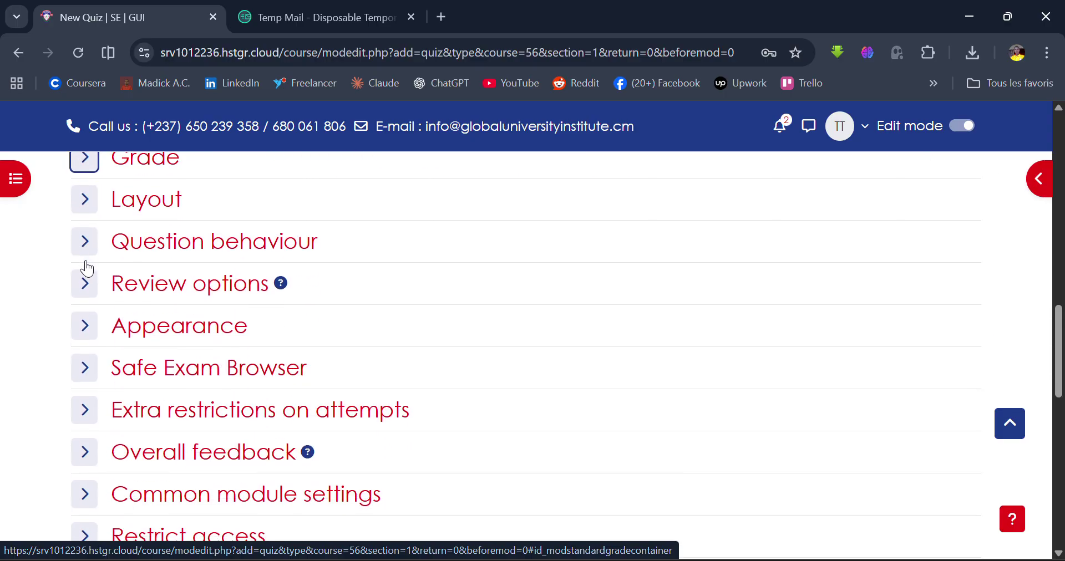
left_click(85, 241)
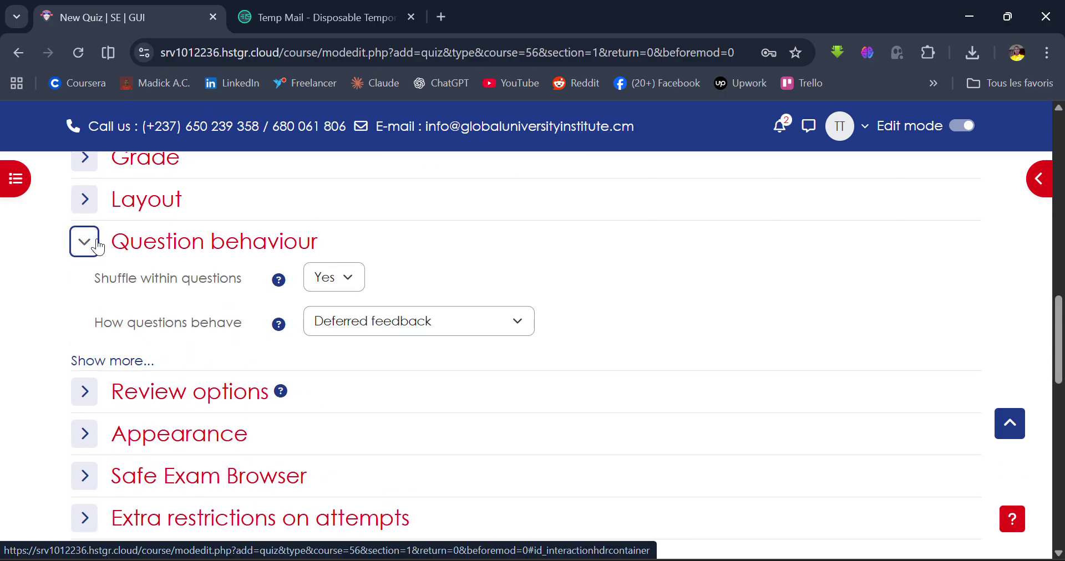
left_click(98, 244)
scroll(98, 244, "down", 2)
scroll(94, 246, "down", 1)
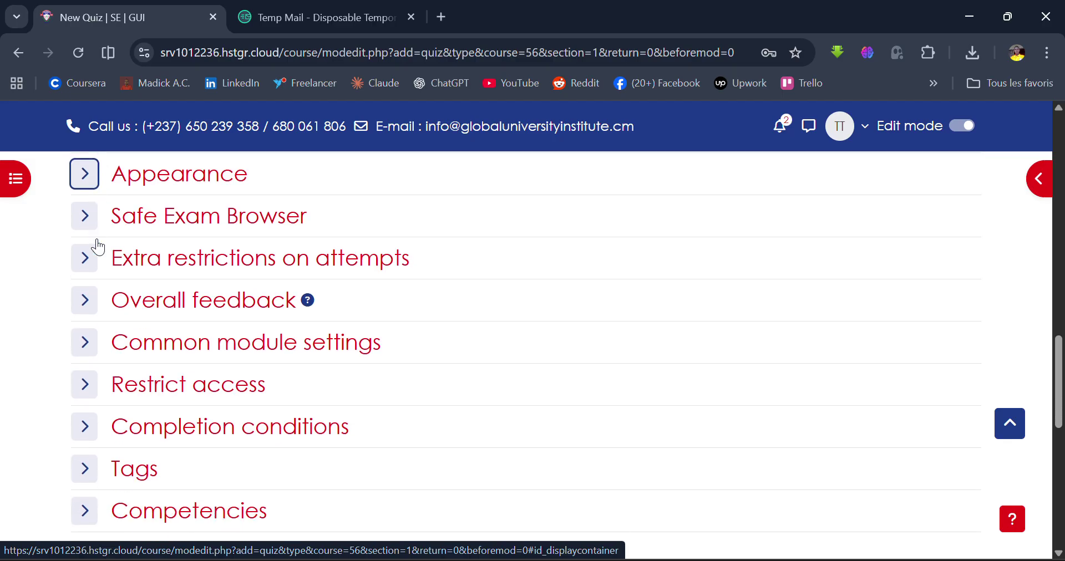
Examine the options for requiring Safe Exam Browser, collapse that section, and look over the remaining quiz setting sections.
left_click(97, 217)
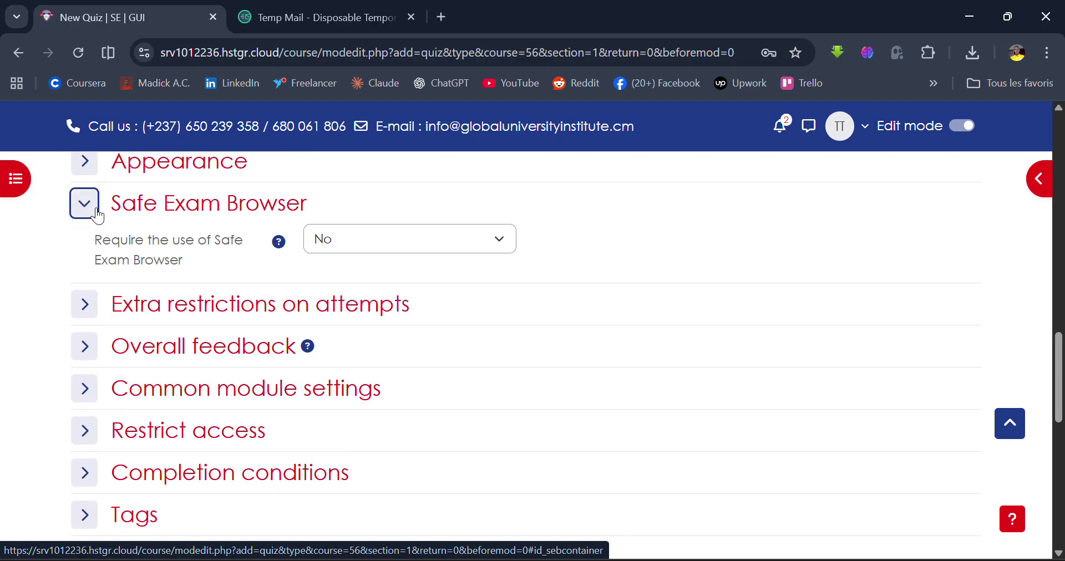
left_click(98, 216)
left_click(98, 216)
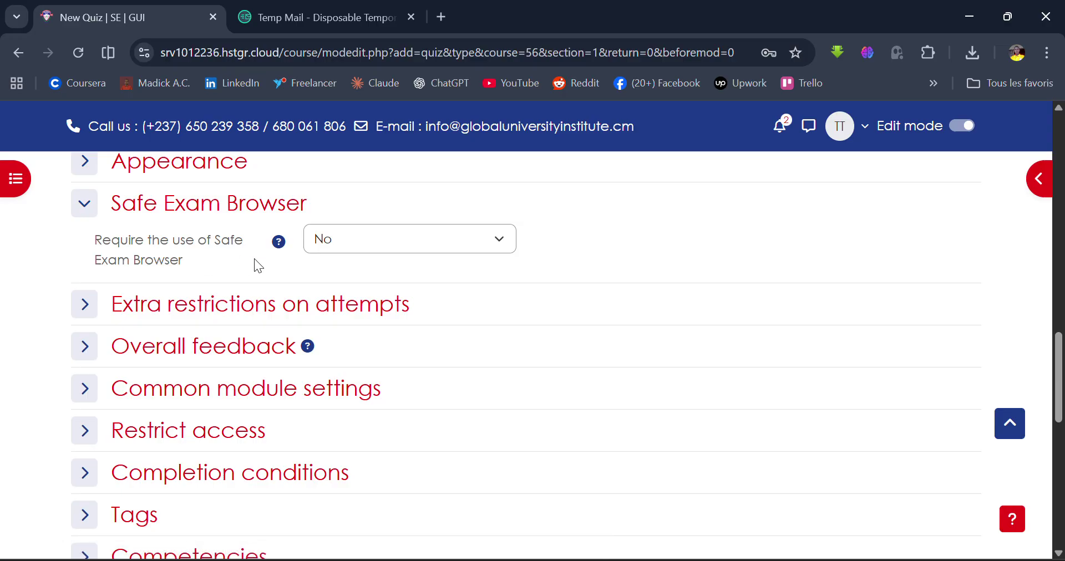
left_click(346, 241)
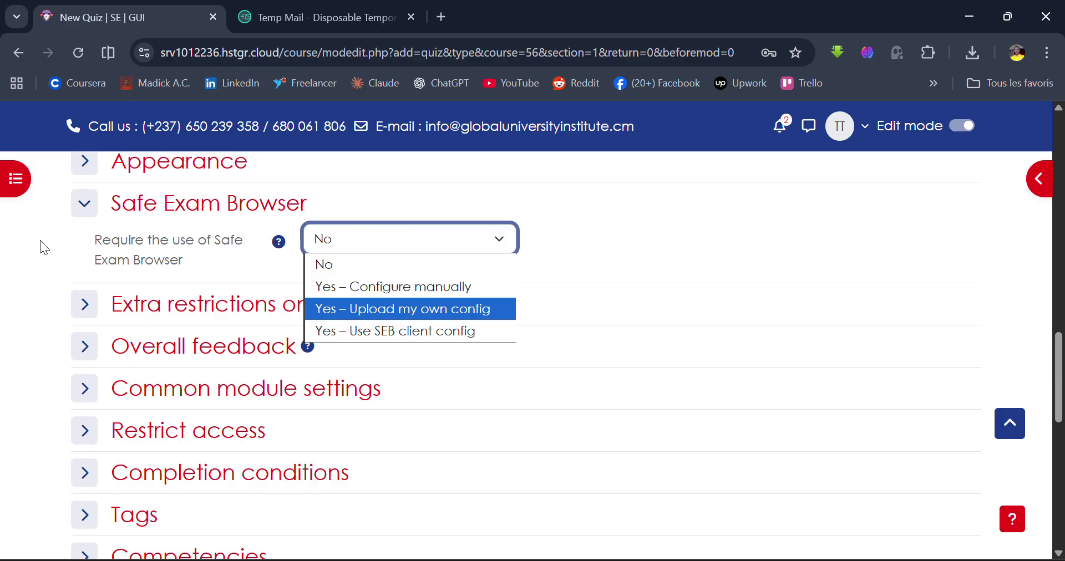
left_click(84, 203)
scroll(49, 348, "down", 1)
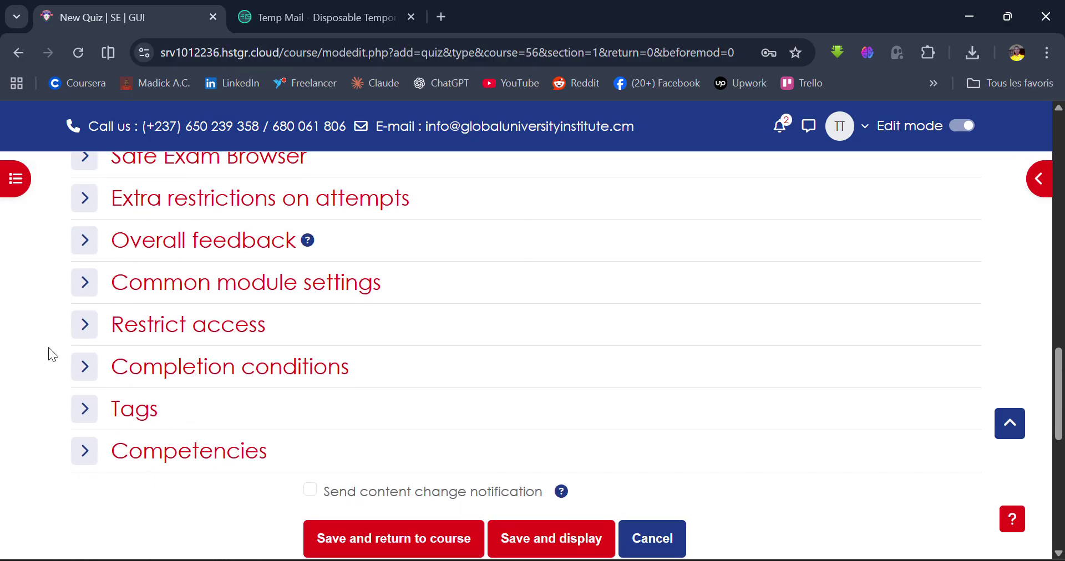
scroll(48, 347, "up", 2)
scroll(48, 347, "down", 2)
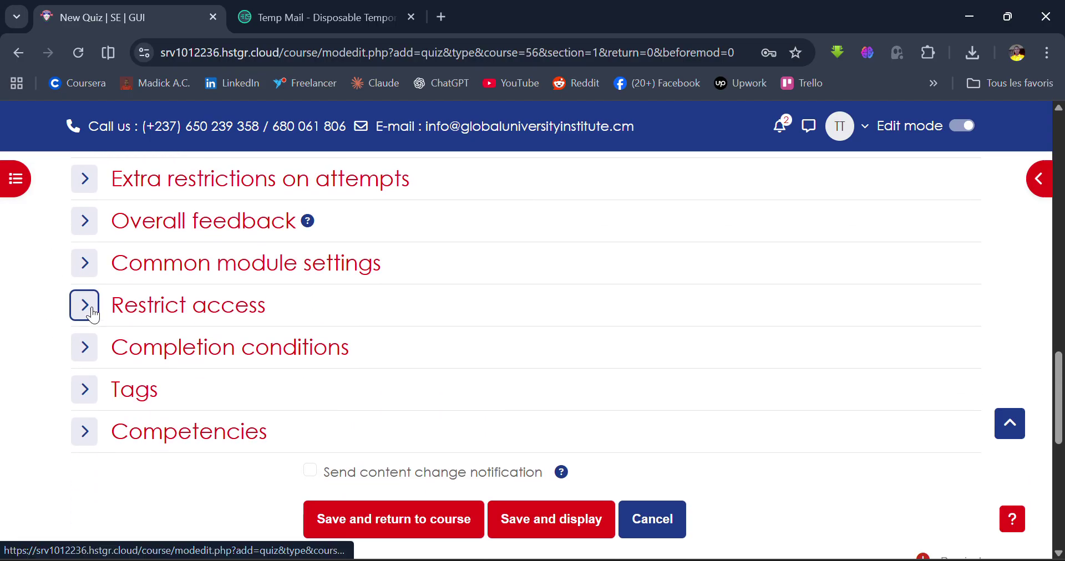
scroll(54, 360, "up", 1)
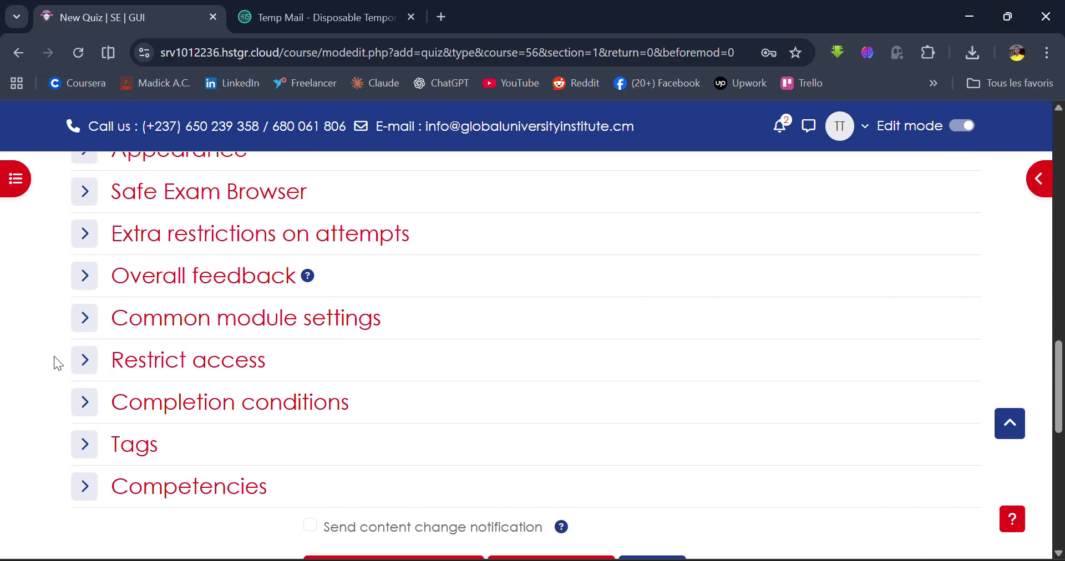
Look over the remaining quiz setting sections and examine the Competencies options.
scroll(54, 358, "down", 1)
scroll(55, 358, "up", 2)
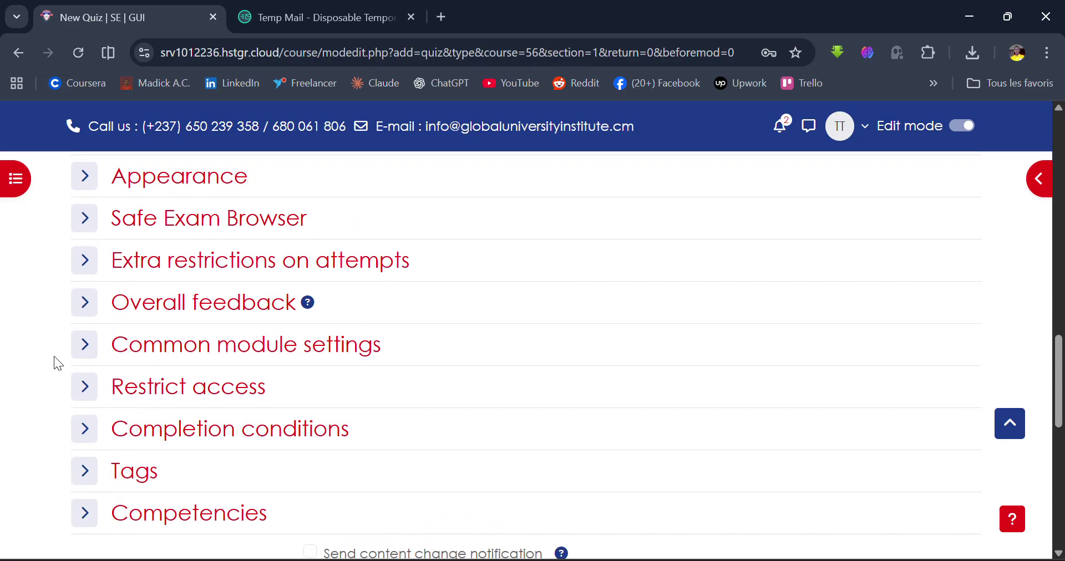
scroll(54, 356, "down", 2)
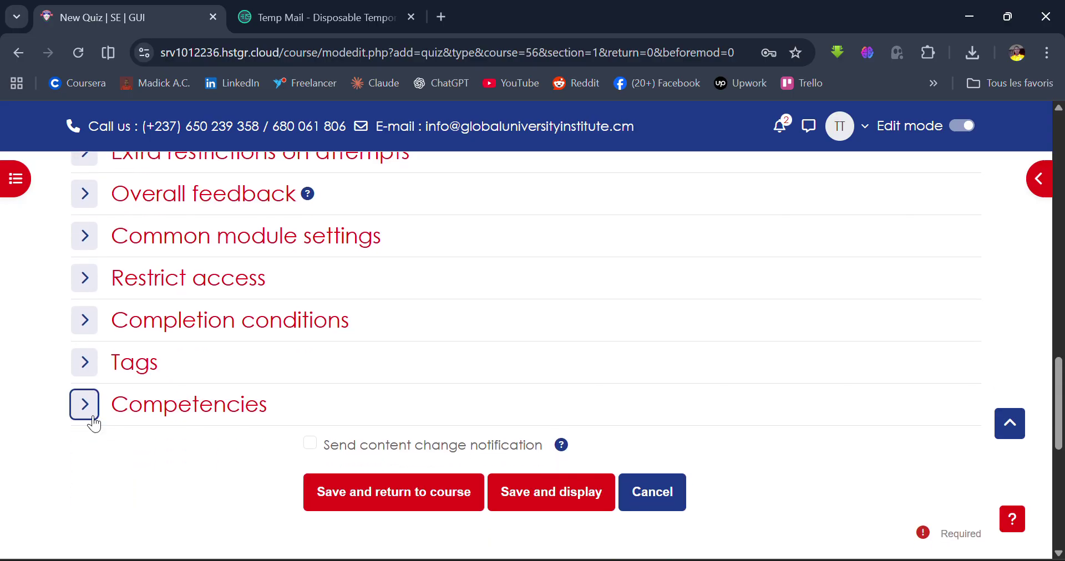
left_click(93, 420)
scroll(95, 425, "down", 2)
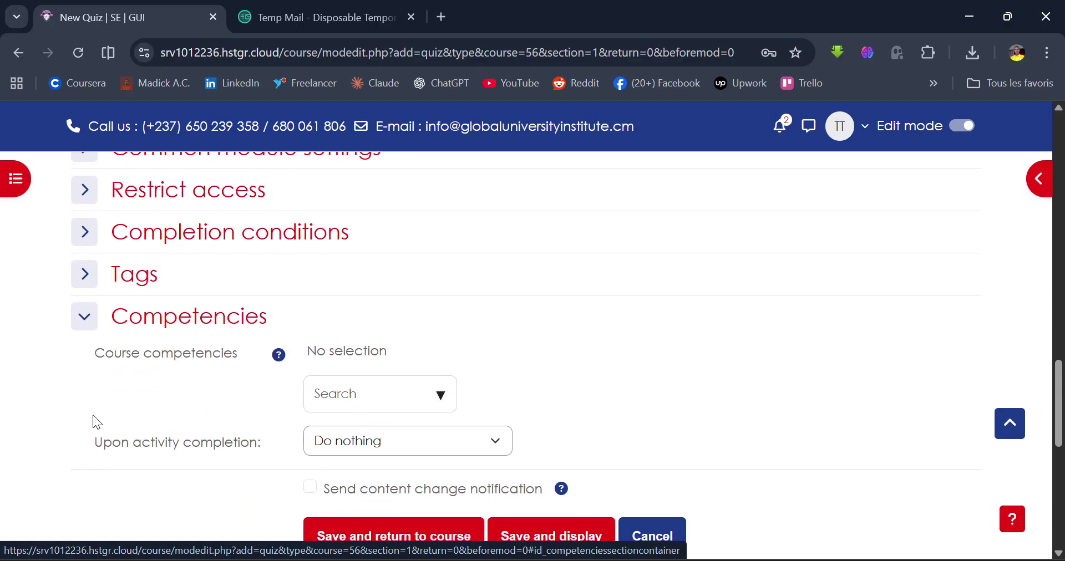
Name the new quiz "Quiz 1" in its general settings.
scroll(95, 423, "up", 8)
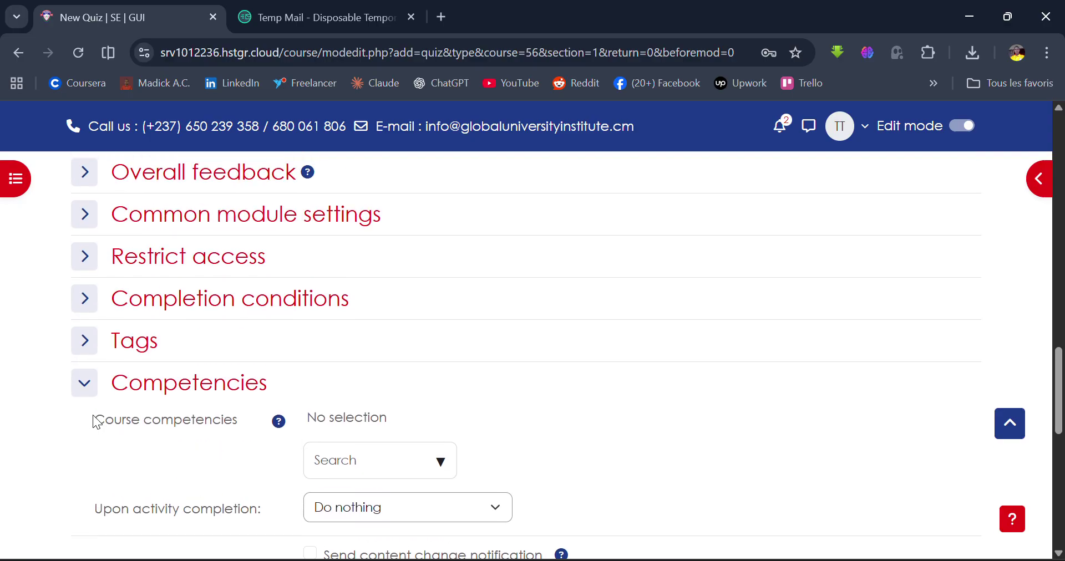
scroll(95, 423, "up", 13)
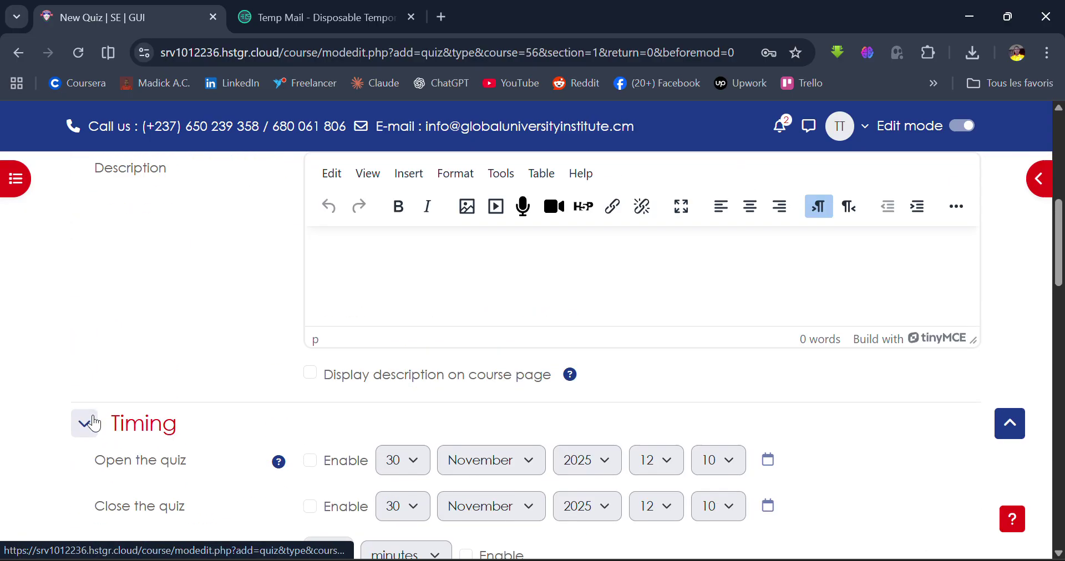
scroll(270, 478, "down", 1)
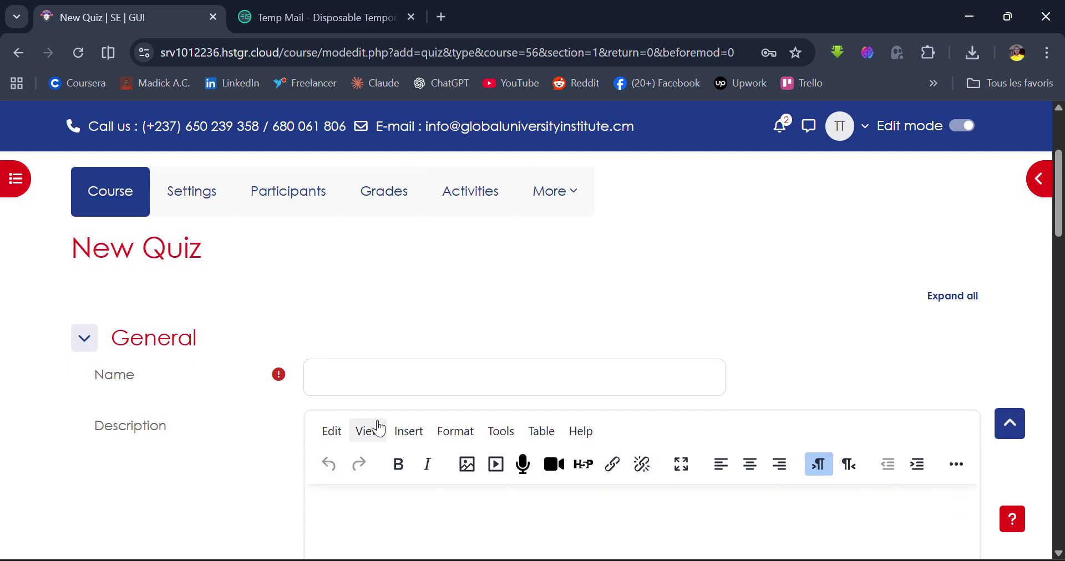
left_click(401, 385)
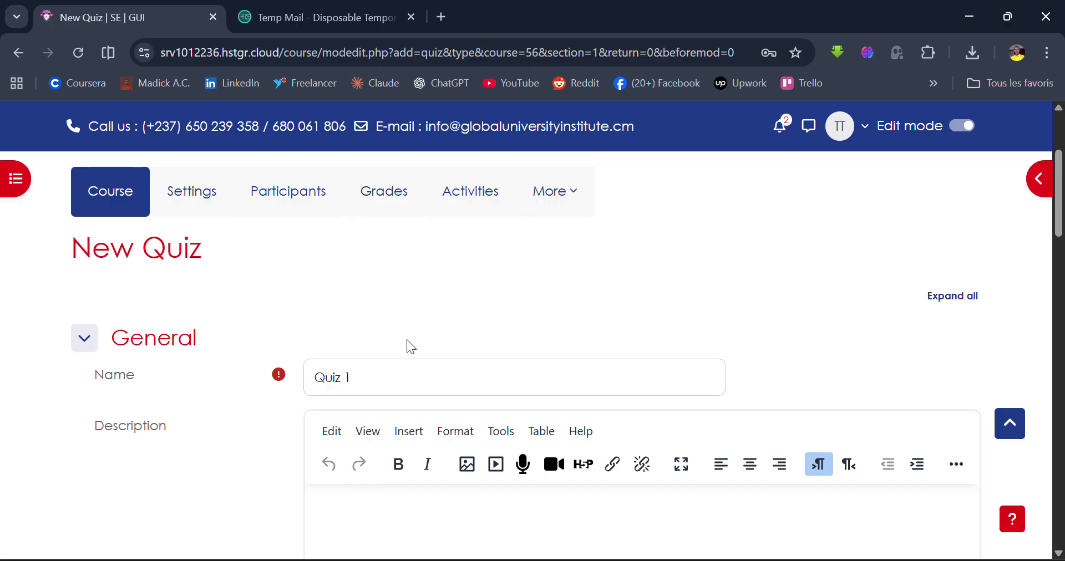
Enable the quiz's time limit and set it to 20 minutes.
scroll(437, 341, "down", 5)
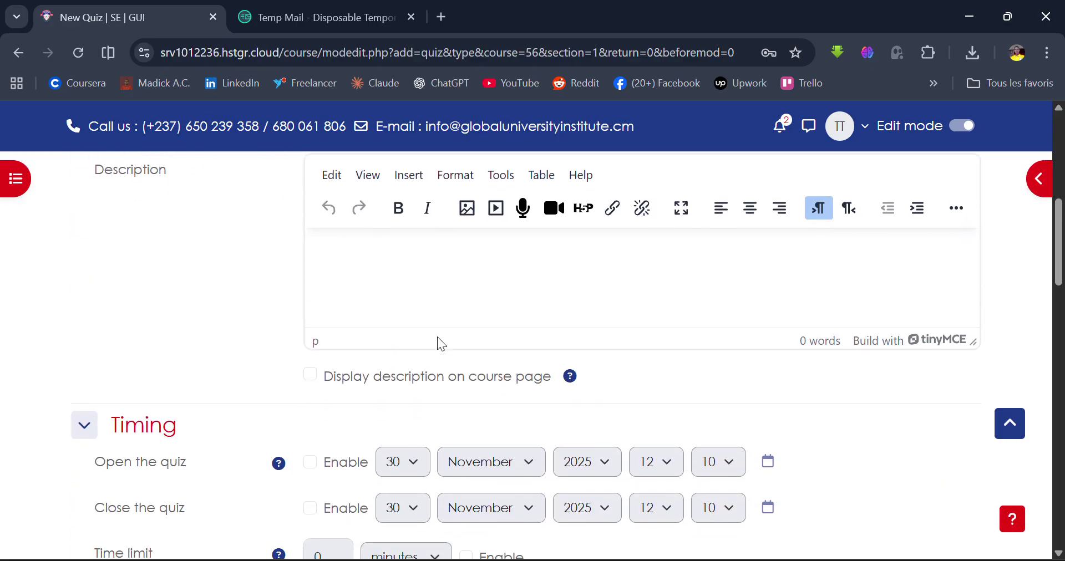
scroll(440, 339, "down", 12)
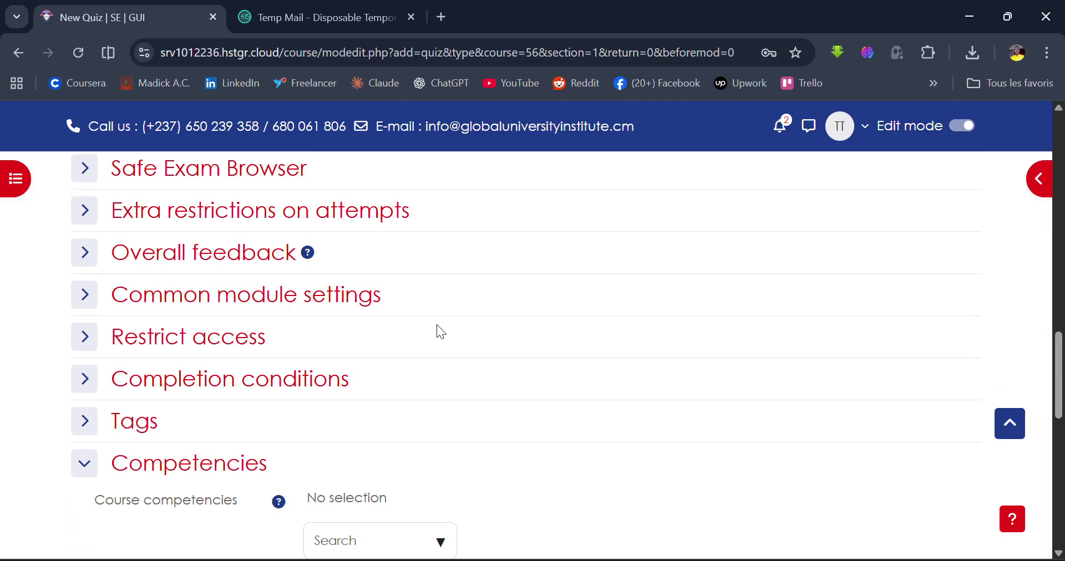
scroll(437, 325, "down", 5)
scroll(436, 323, "up", 20)
scroll(438, 324, "down", 5)
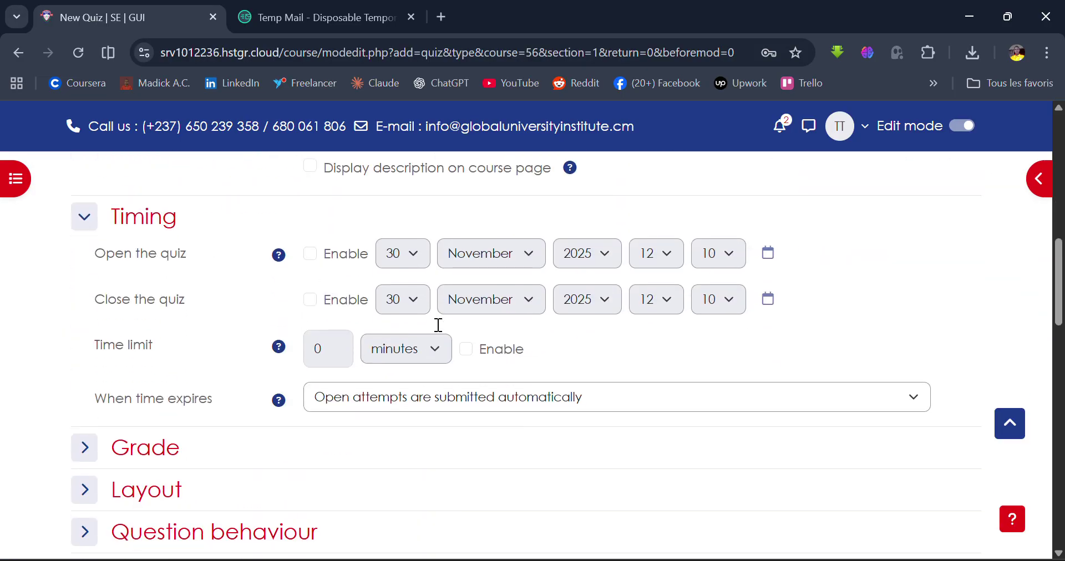
scroll(438, 325, "up", 1)
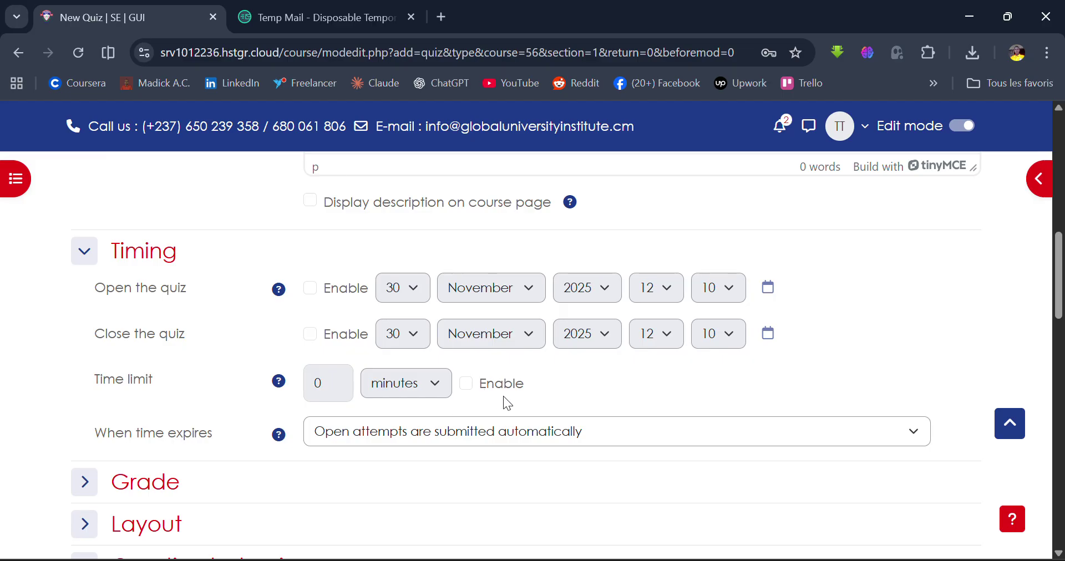
scroll(499, 415, "up", 1)
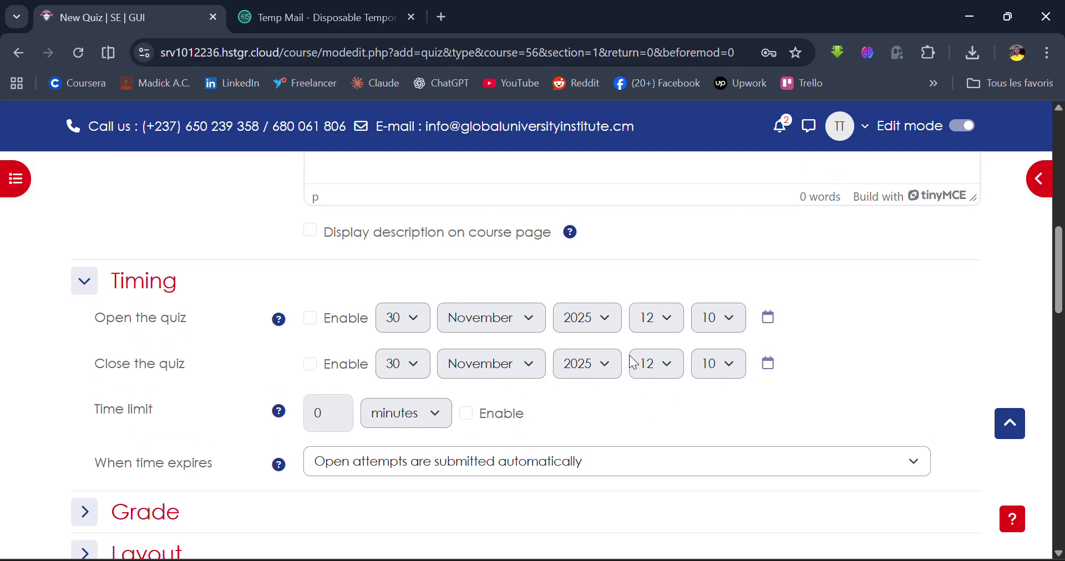
left_click(465, 414)
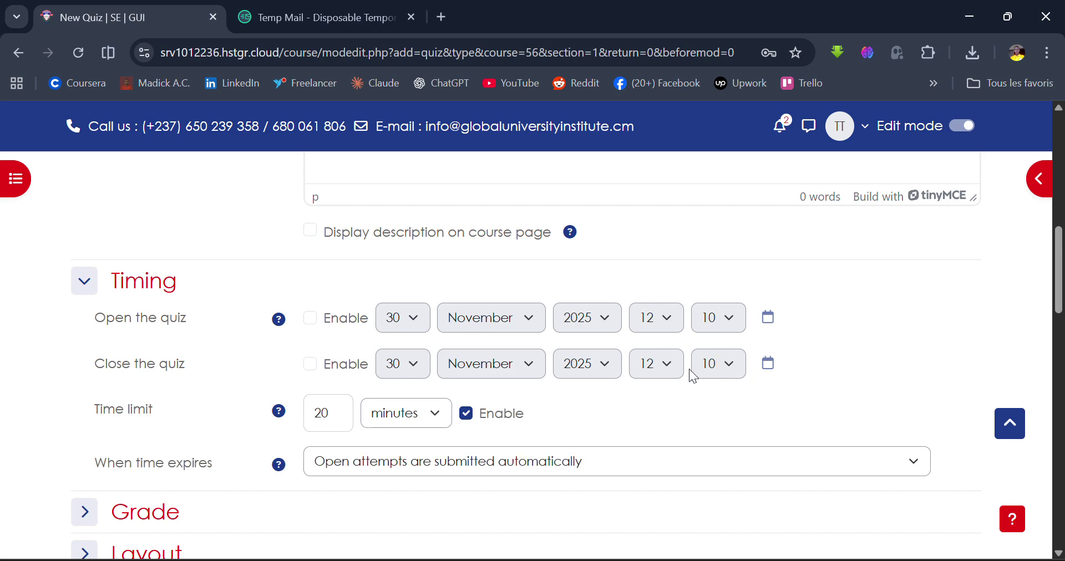
Enable the quiz's closing date and set its closing hour to 13.
left_click(311, 366)
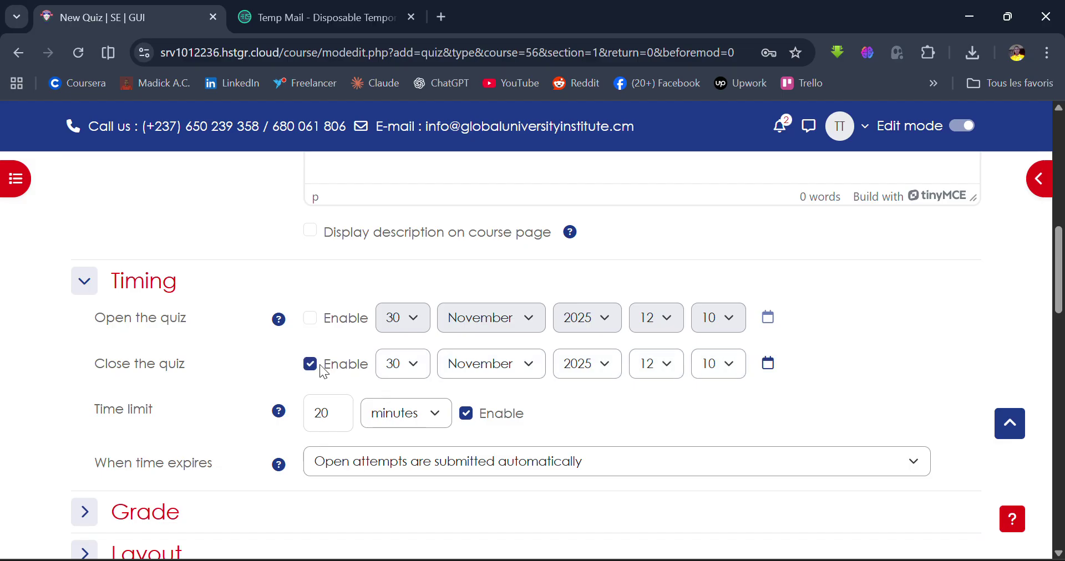
left_click(668, 375)
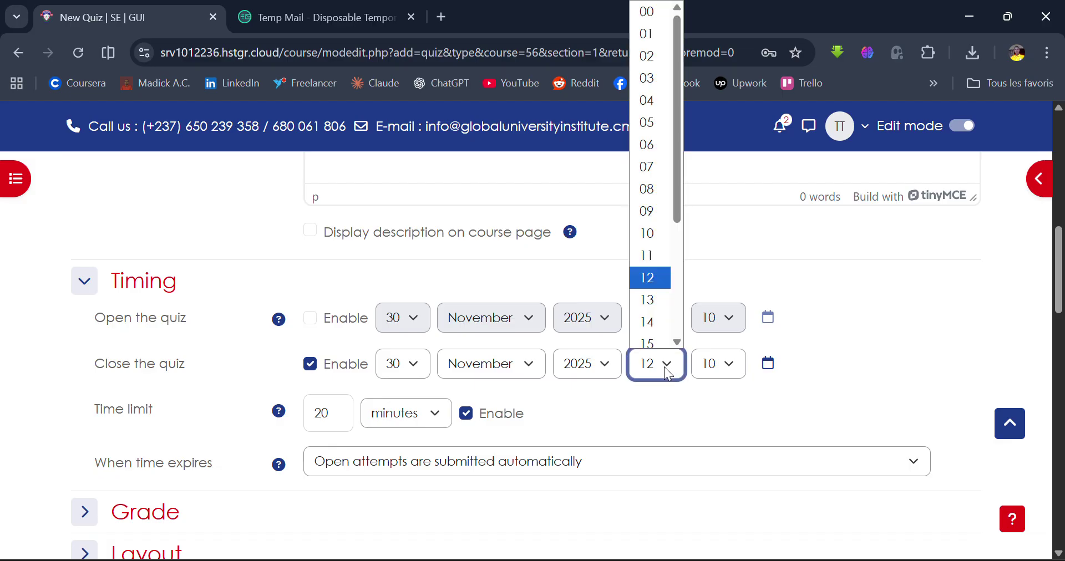
left_click(655, 302)
Review the quiz settings, save the quiz and return to the course.
scroll(610, 432, "down", 7)
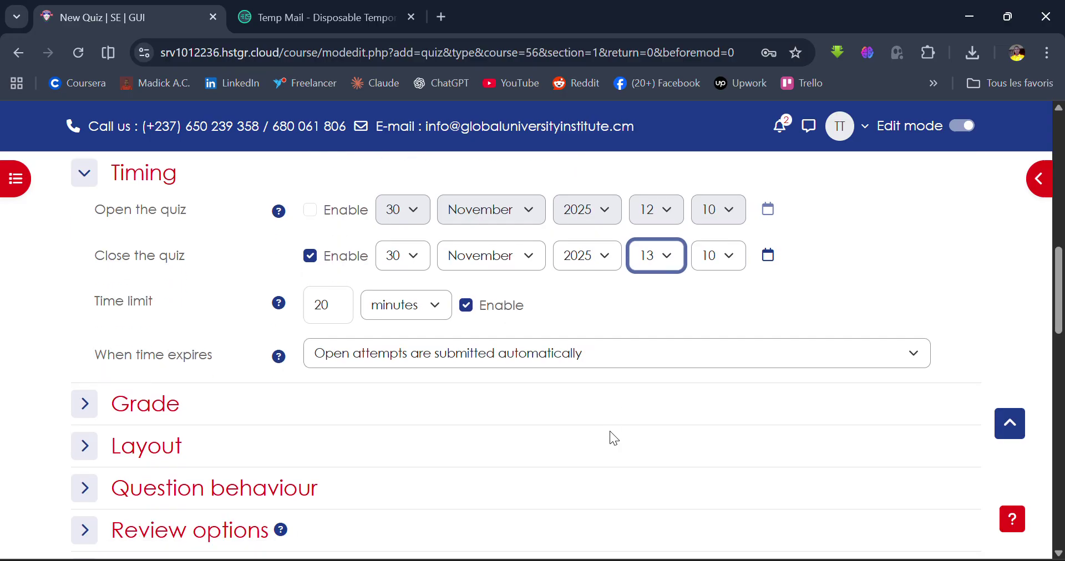
scroll(610, 432, "down", 10)
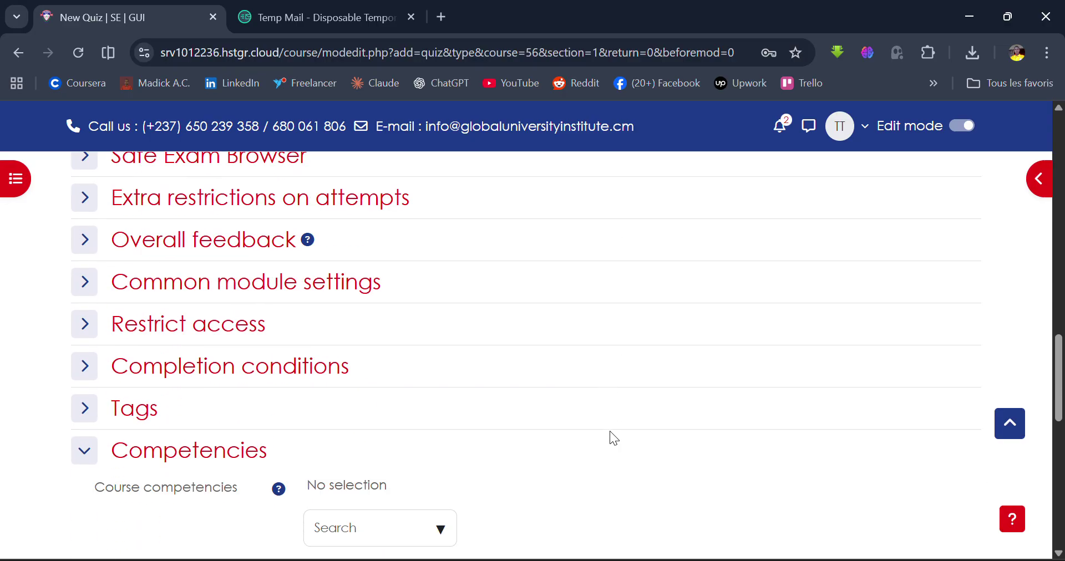
scroll(610, 432, "up", 13)
scroll(611, 438, "up", 3)
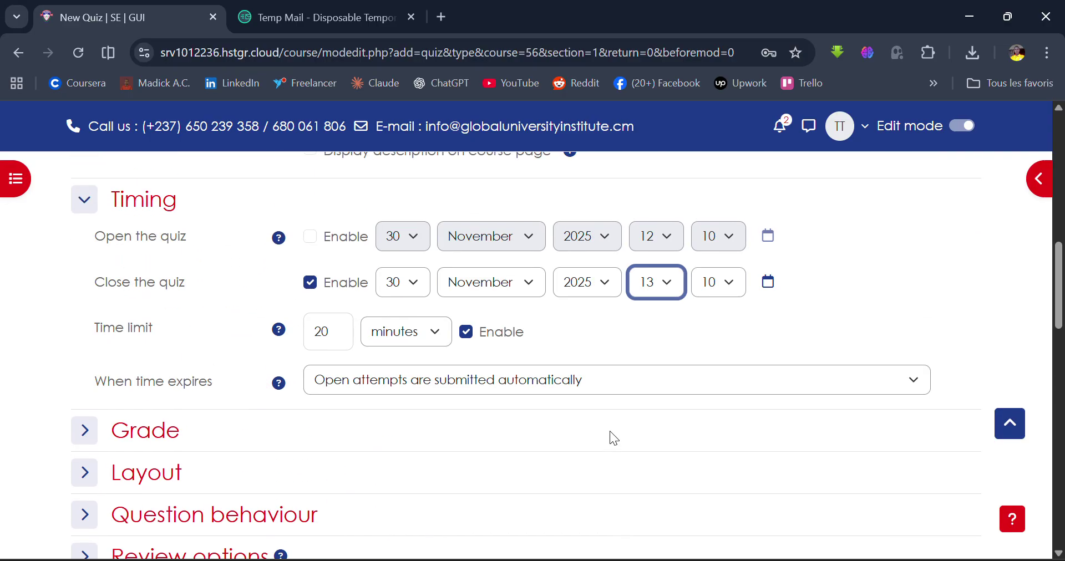
scroll(610, 431, "up", 12)
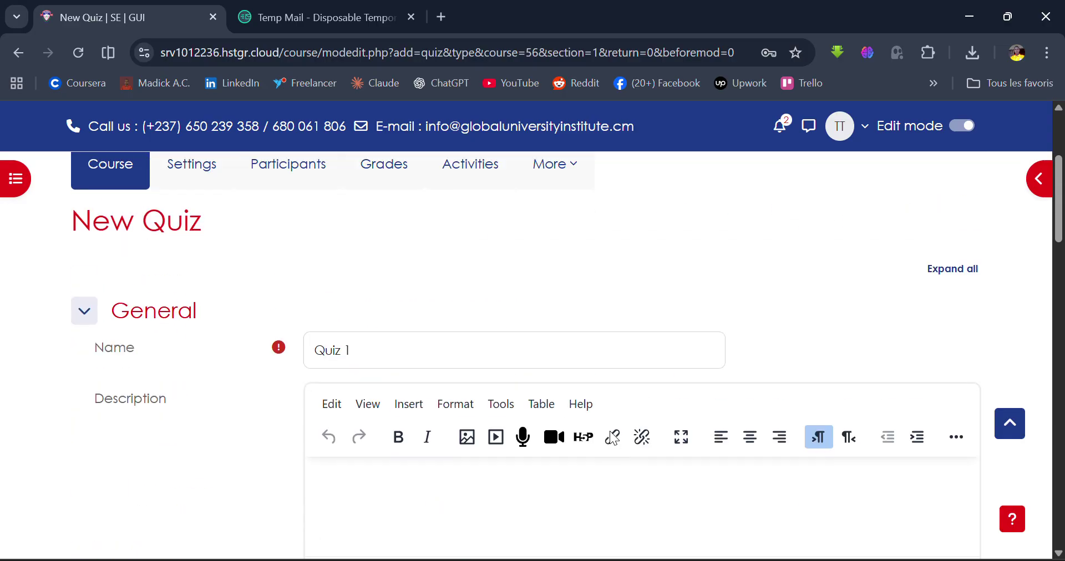
scroll(610, 432, "down", 20)
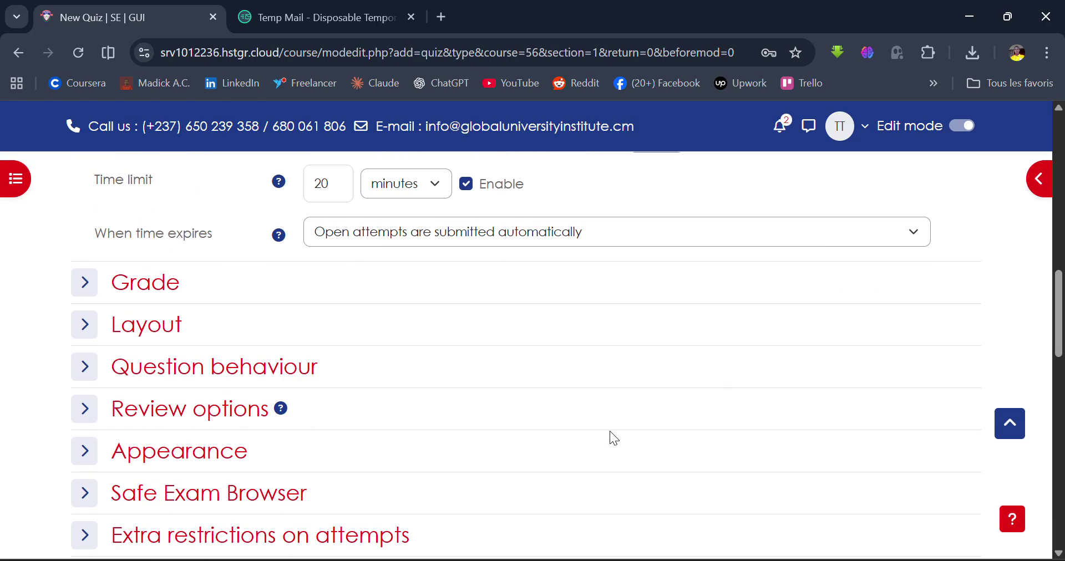
scroll(611, 431, "down", 9)
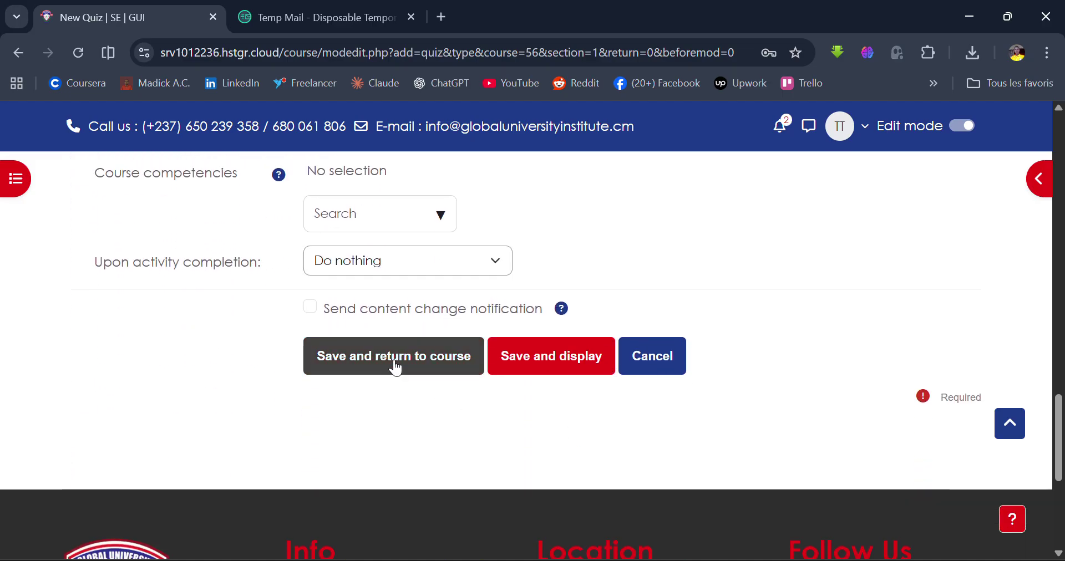
left_click(394, 359)
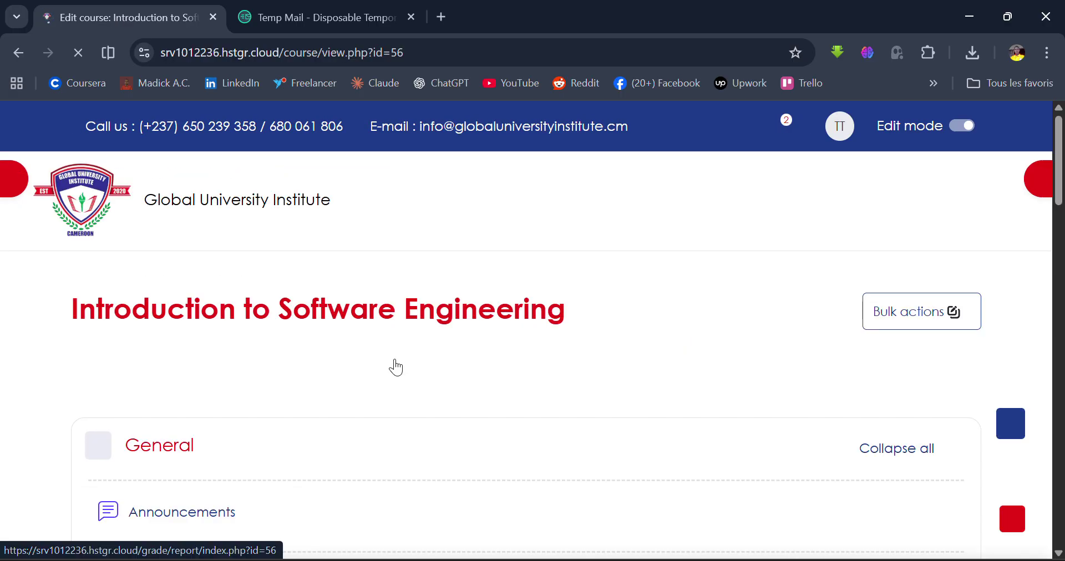
Start adding a URL resource to the Chapter One section, below Quiz 1.
scroll(396, 367, "down", 10)
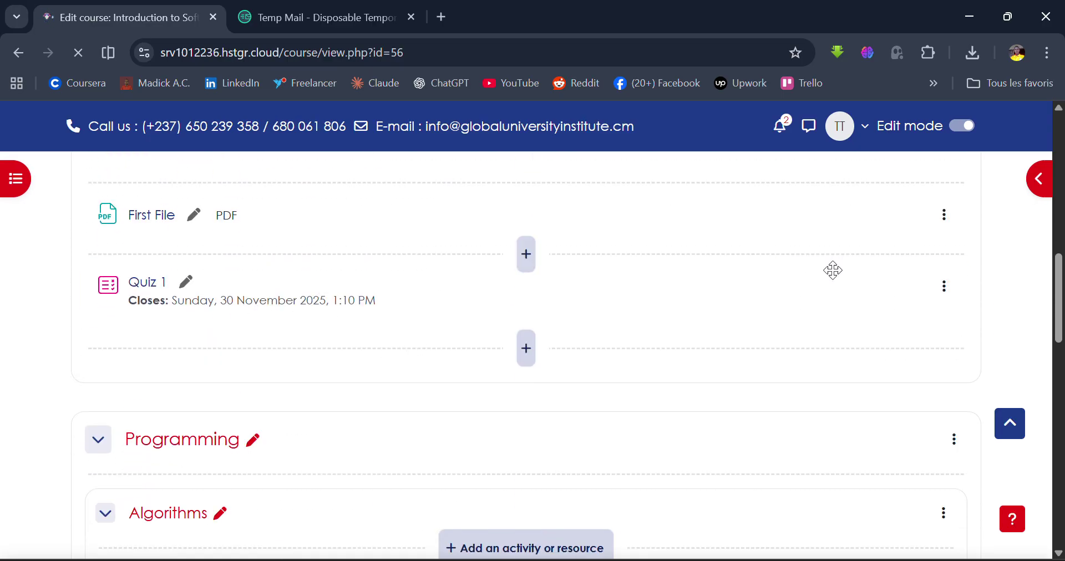
scroll(823, 330, "down", 2)
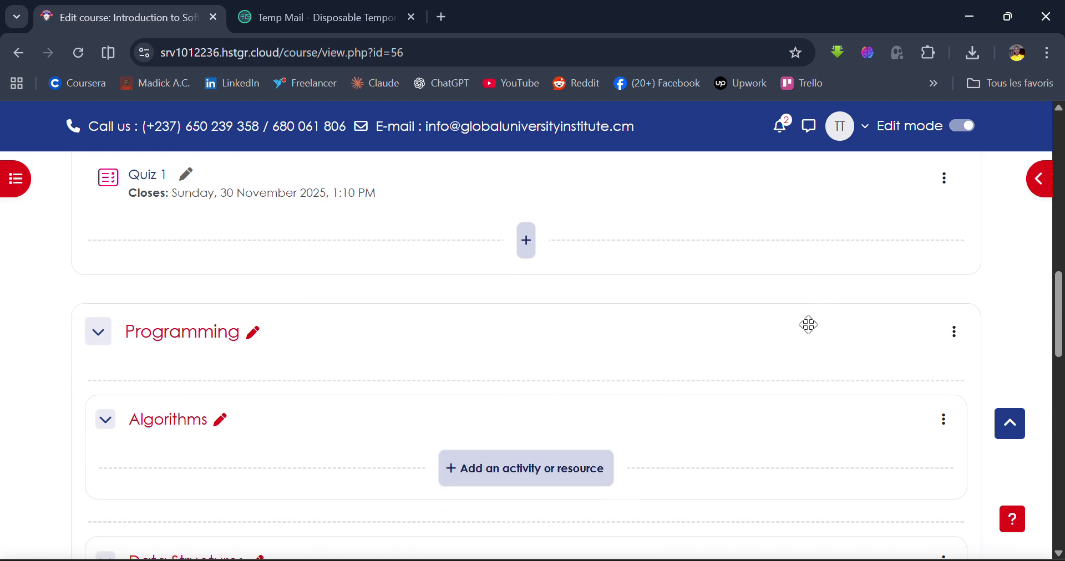
scroll(621, 262, "up", 3)
scroll(621, 262, "down", 1)
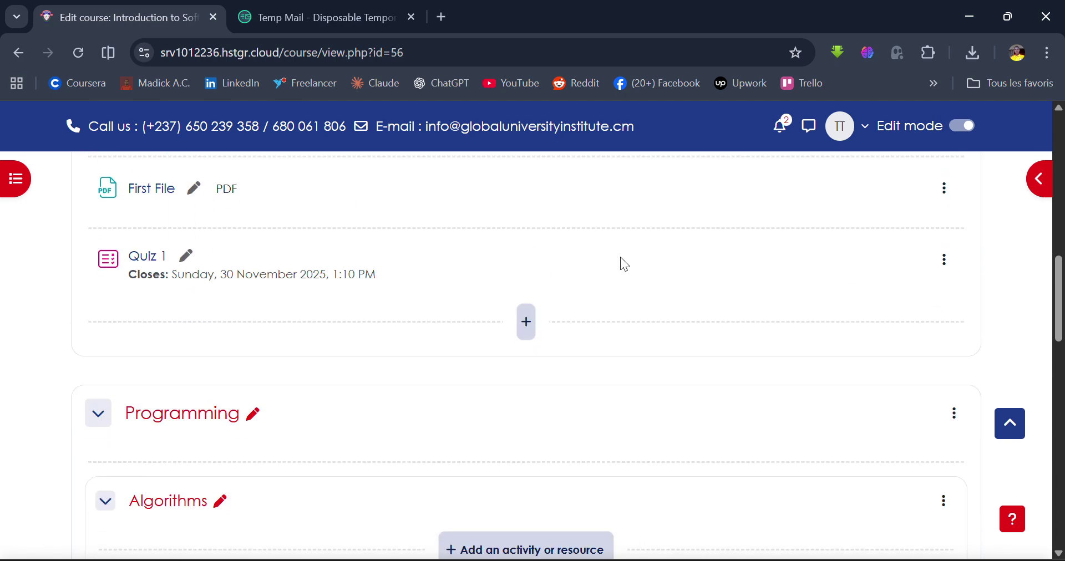
left_click(526, 319)
left_click(560, 358)
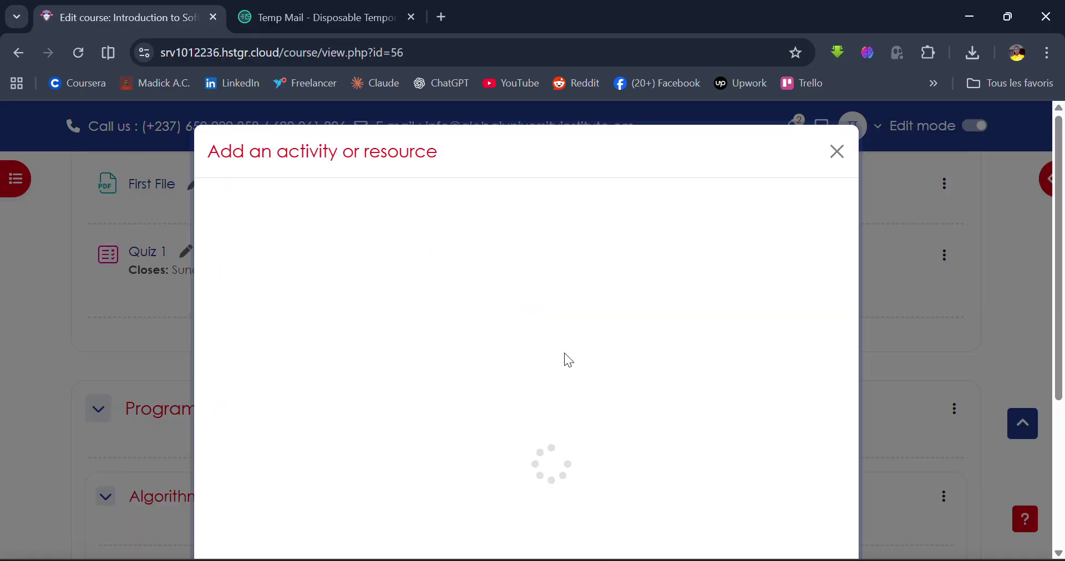
scroll(564, 358, "down", 3)
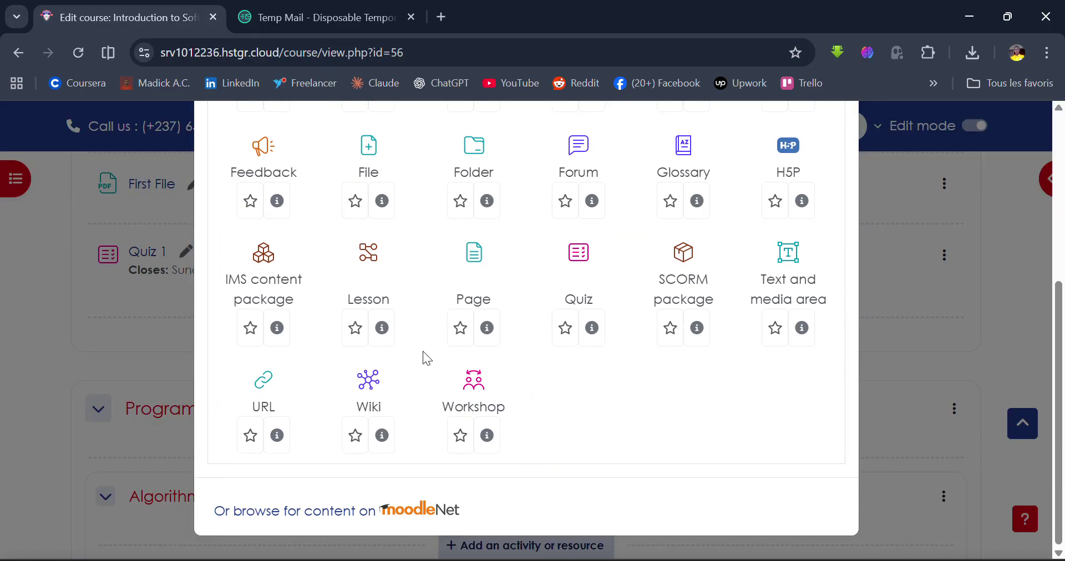
left_click(264, 410)
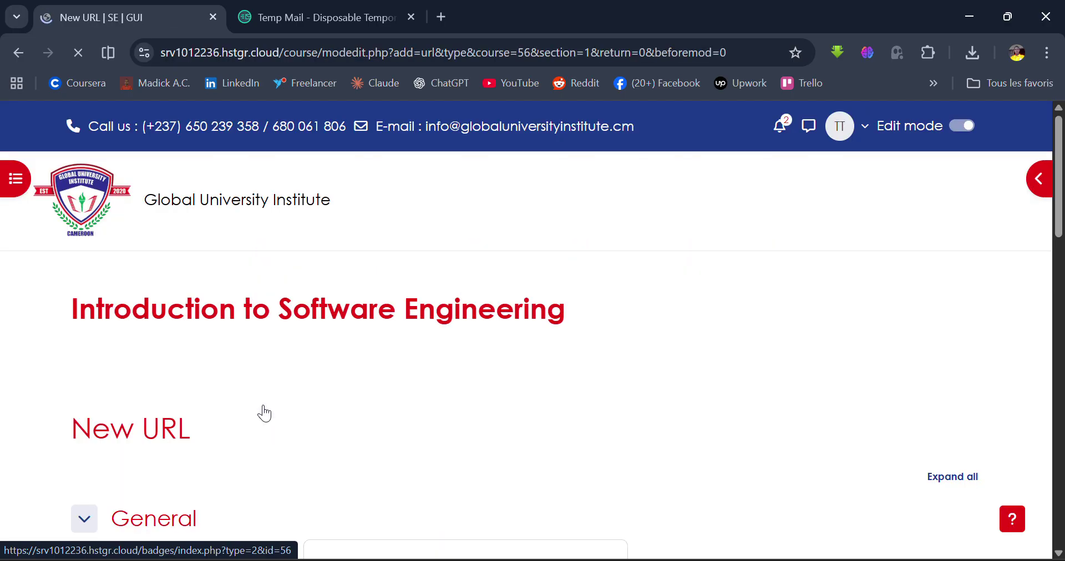
Name the new URL resource "Email Testing" and make its External URL field ready for input.
scroll(263, 406, "down", 5)
scroll(263, 405, "up", 2)
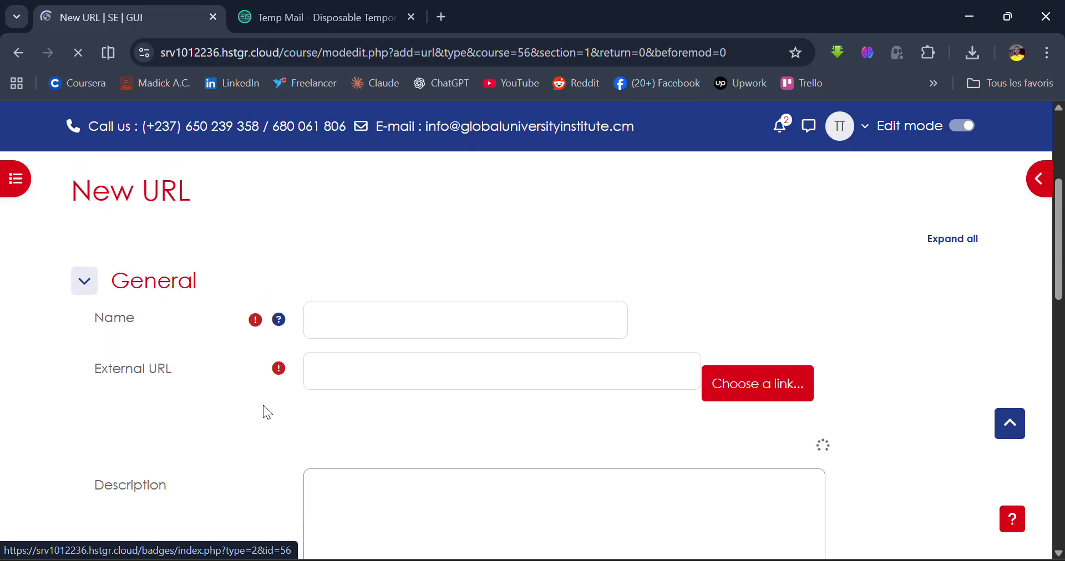
left_click(392, 328)
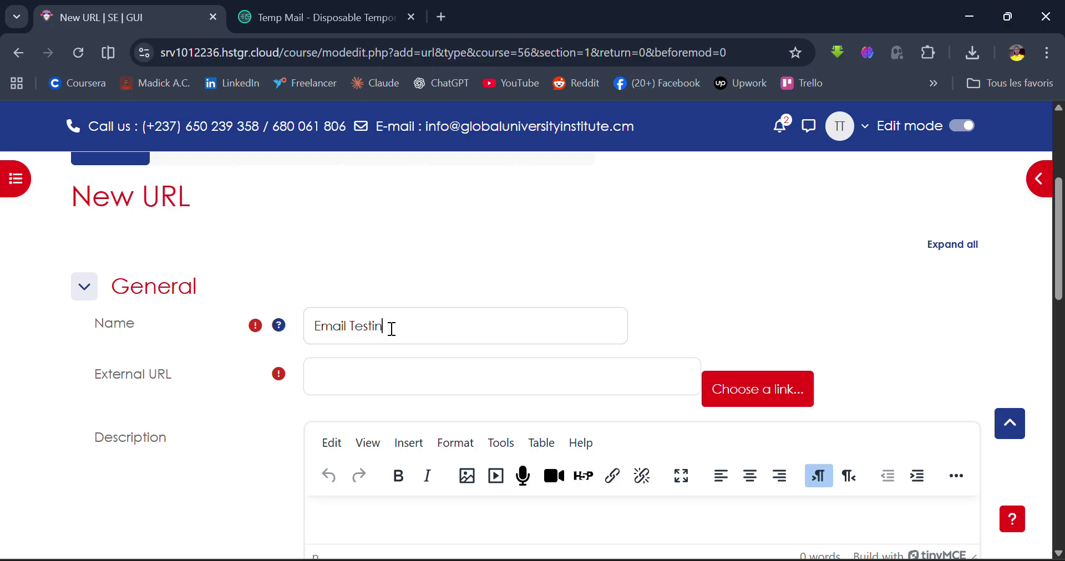
scroll(391, 328, "down", 1)
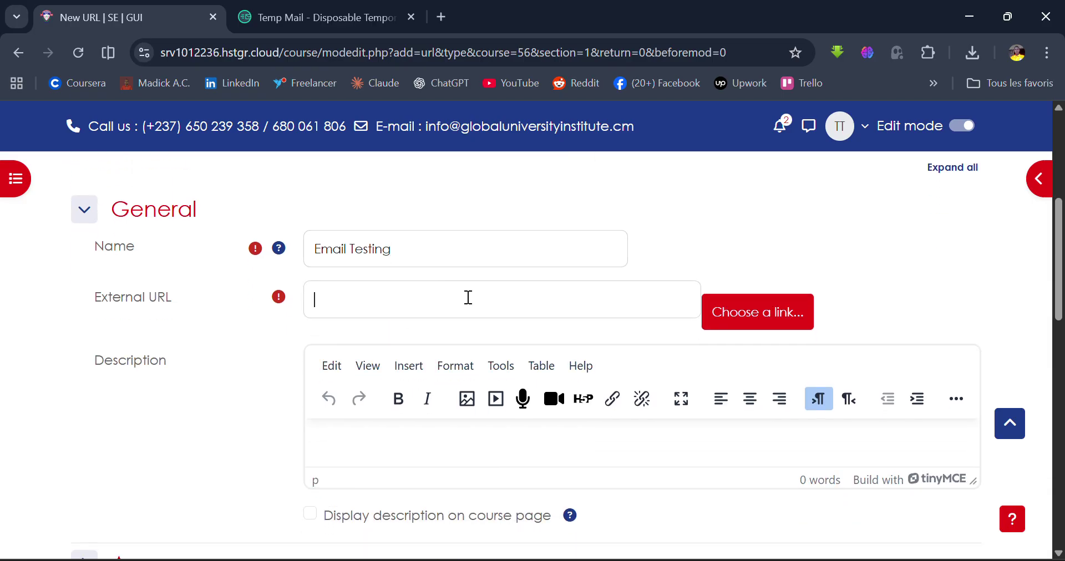
key("super+v")
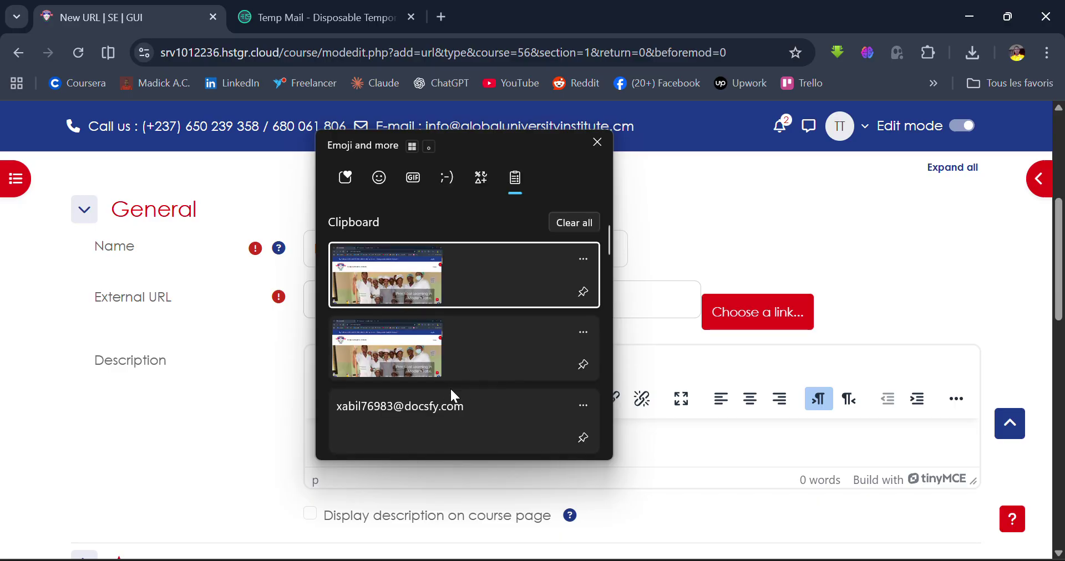
scroll(451, 394, "down", 3)
scroll(451, 392, "down", 8)
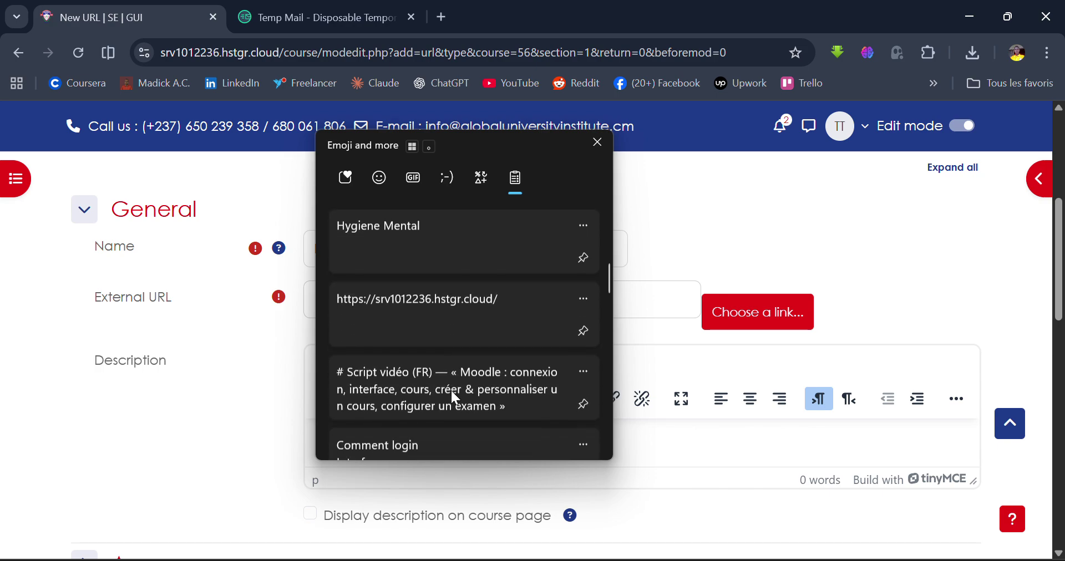
scroll(451, 395, "down", 10)
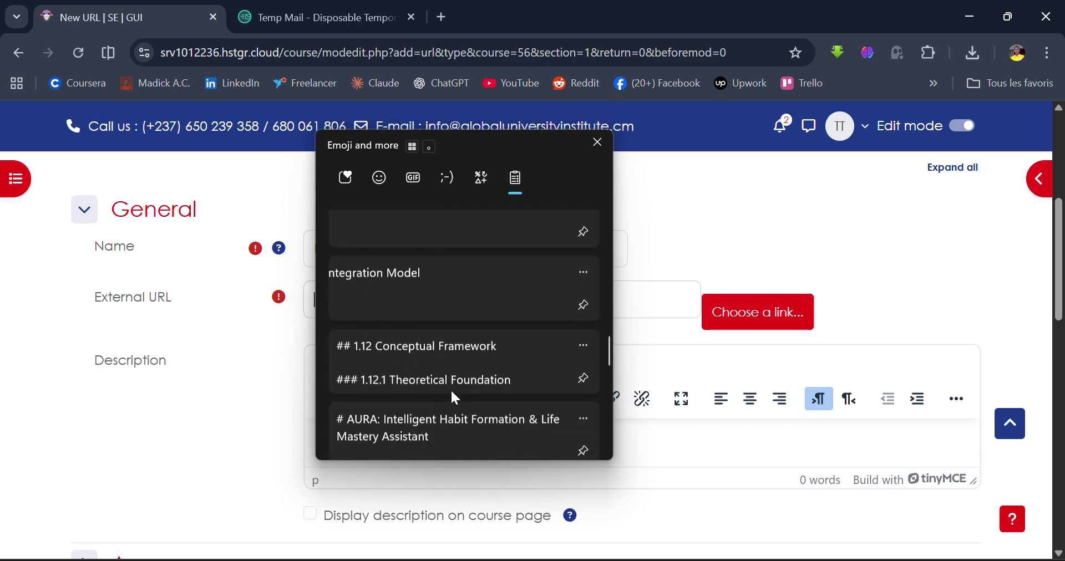
left_click(724, 255)
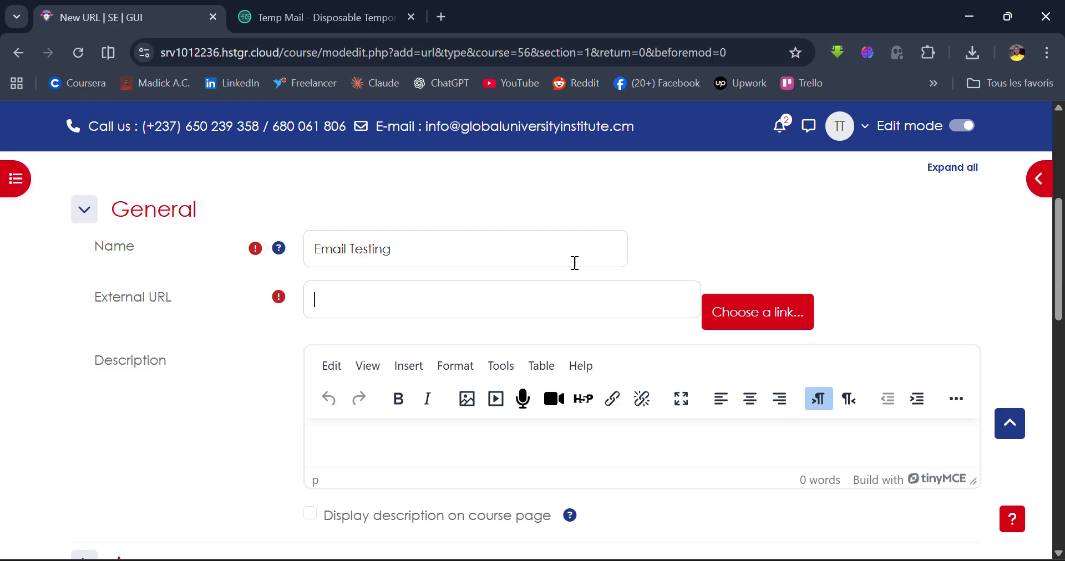
type("madickangecesar.v")
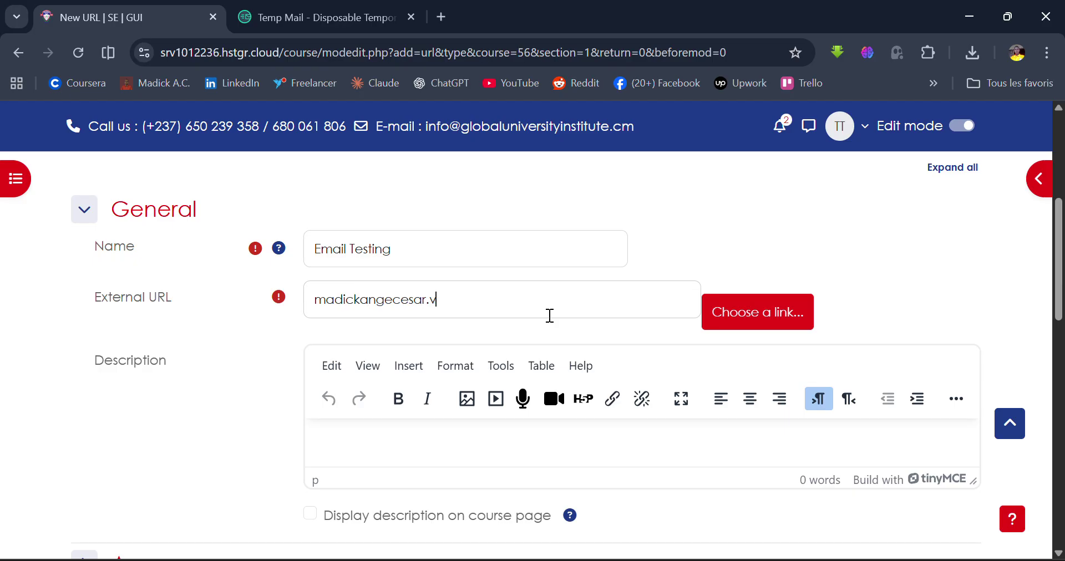
type("ercel.app")
scroll(549, 315, "down", 1)
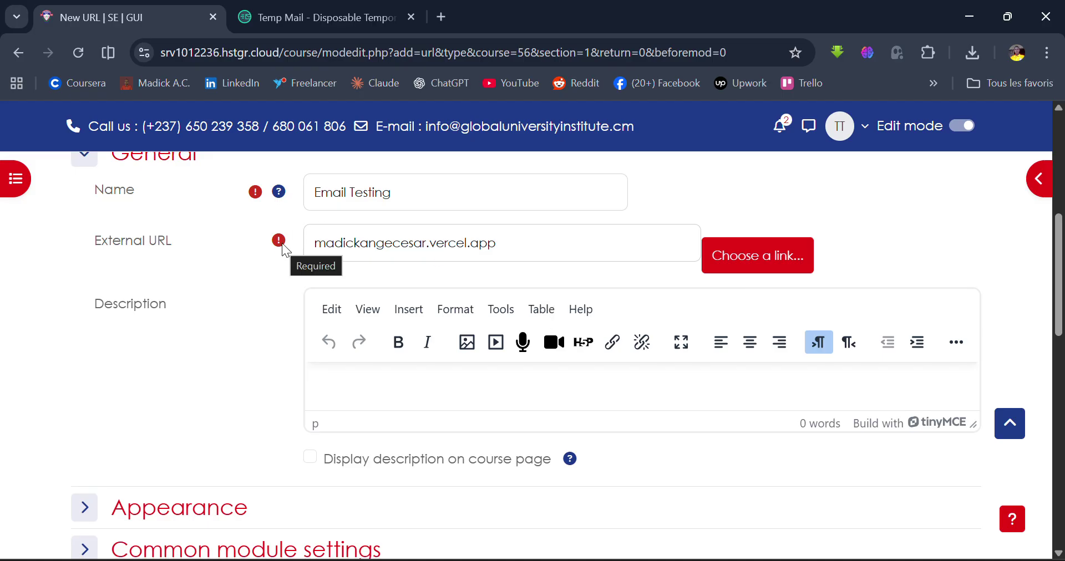
left_click(316, 244)
type("www.")
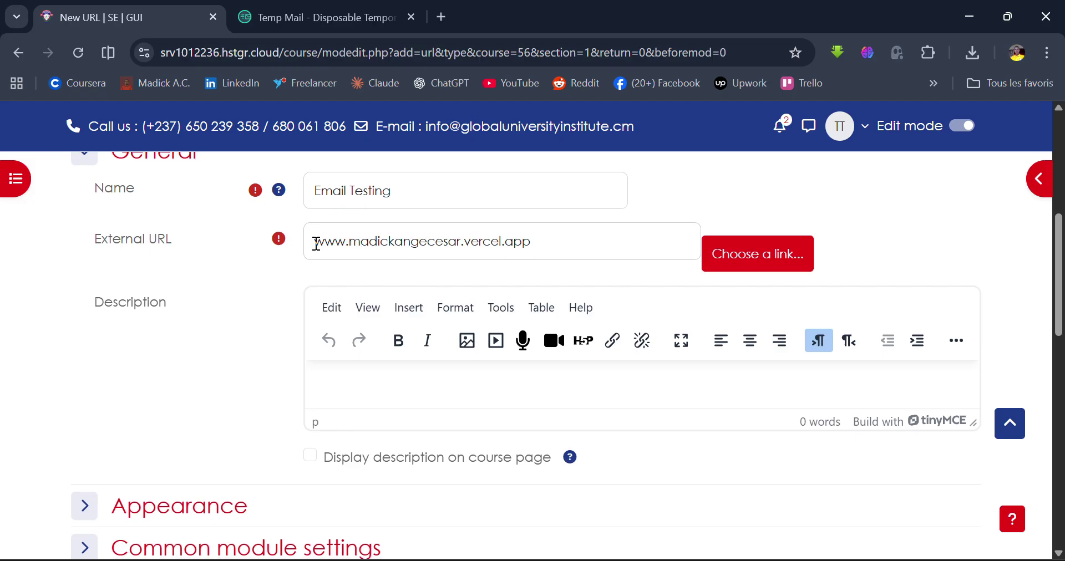
Describe the URL resource as "Your lecturer portfolio" and try to save it and return to the course.
scroll(287, 300, "down", 2)
left_click(391, 301)
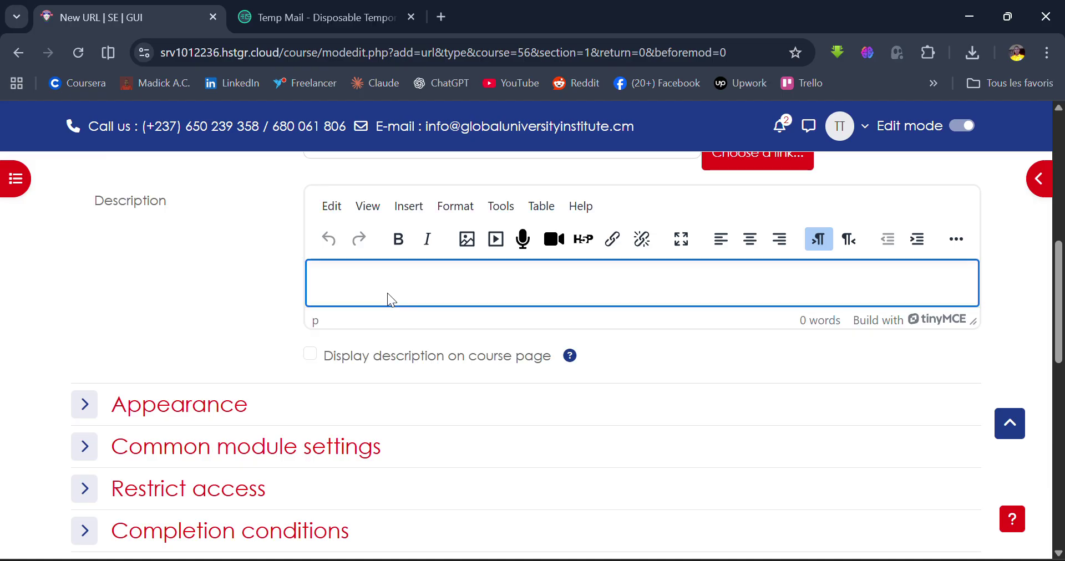
type("Your lecturer port")
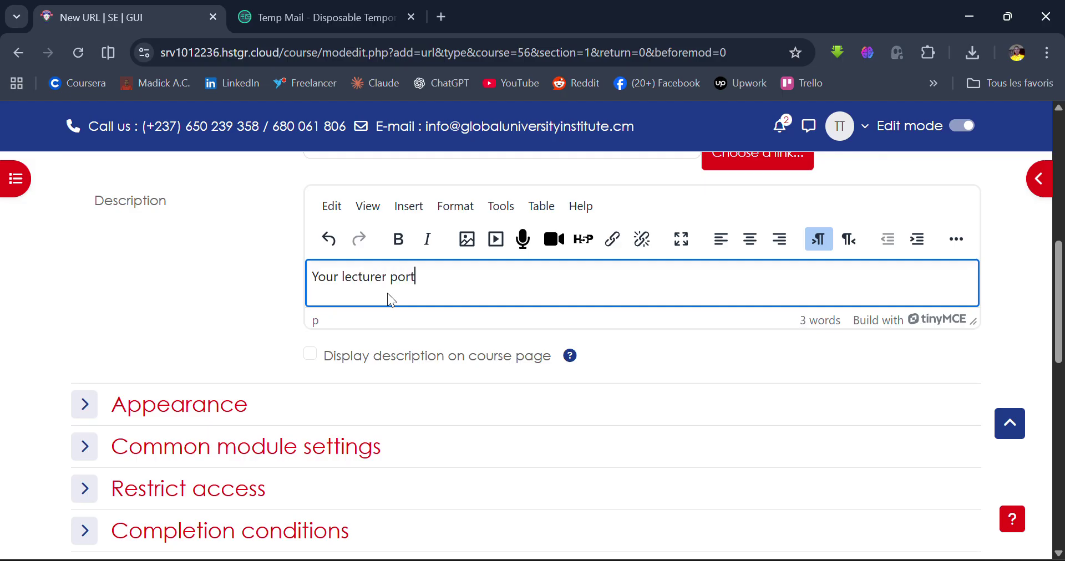
type("folio")
scroll(387, 293, "down", 2)
scroll(392, 300, "down", 3)
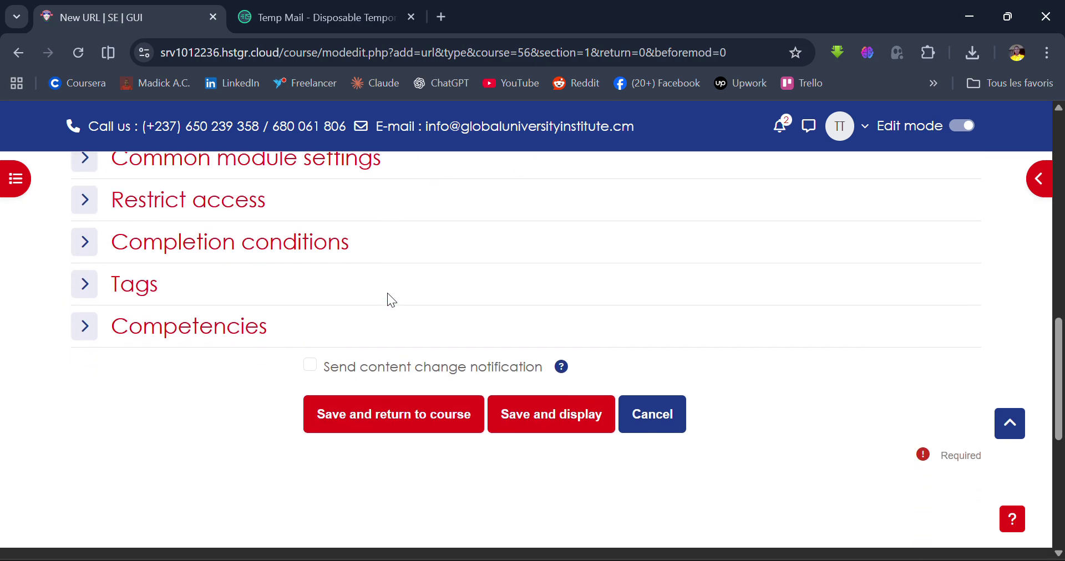
left_click(359, 411)
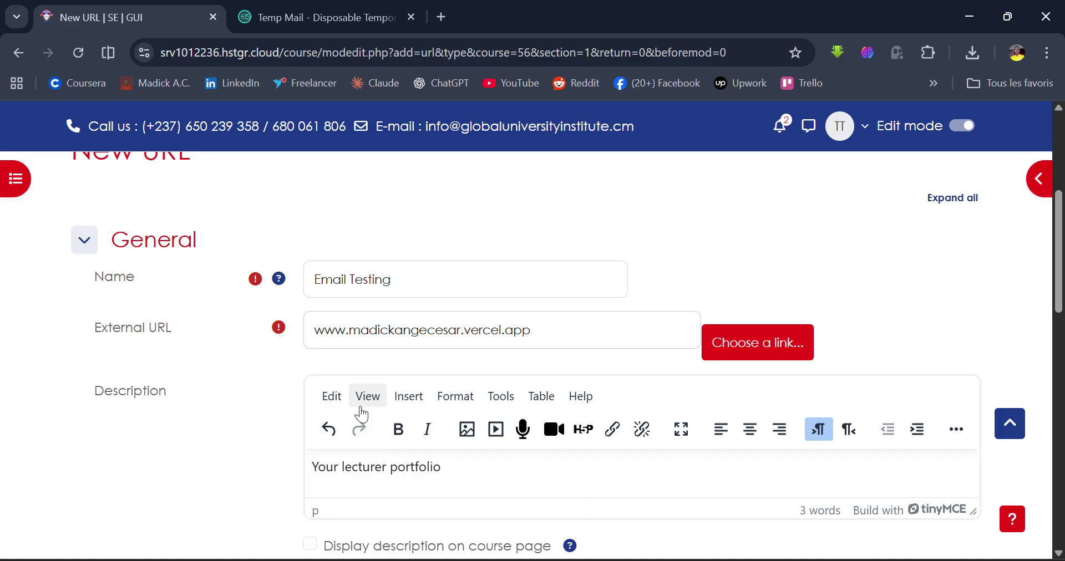
scroll(361, 413, "down", 15)
scroll(361, 413, "up", 15)
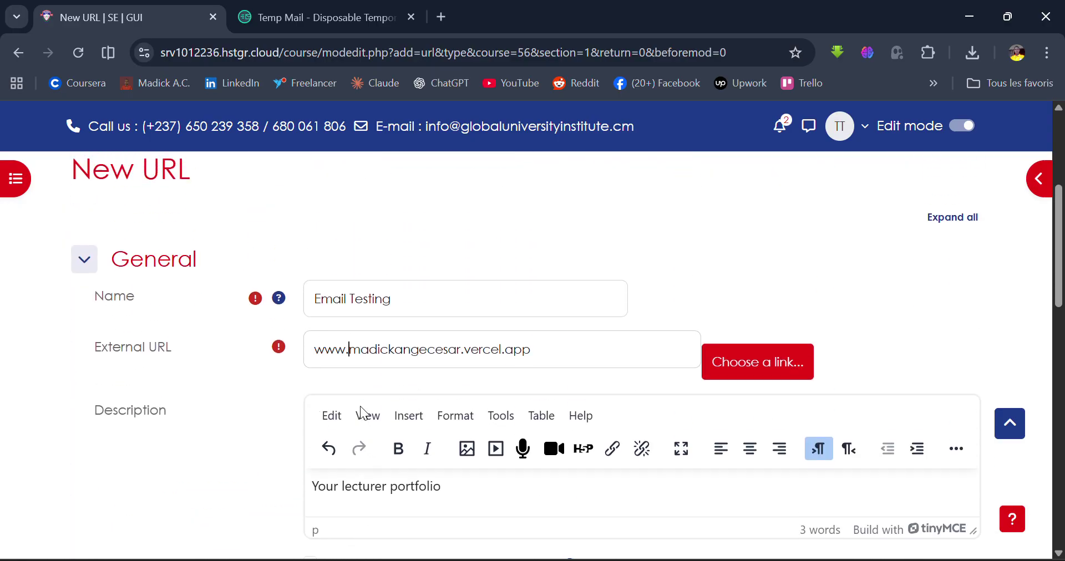
scroll(411, 348, "down", 2)
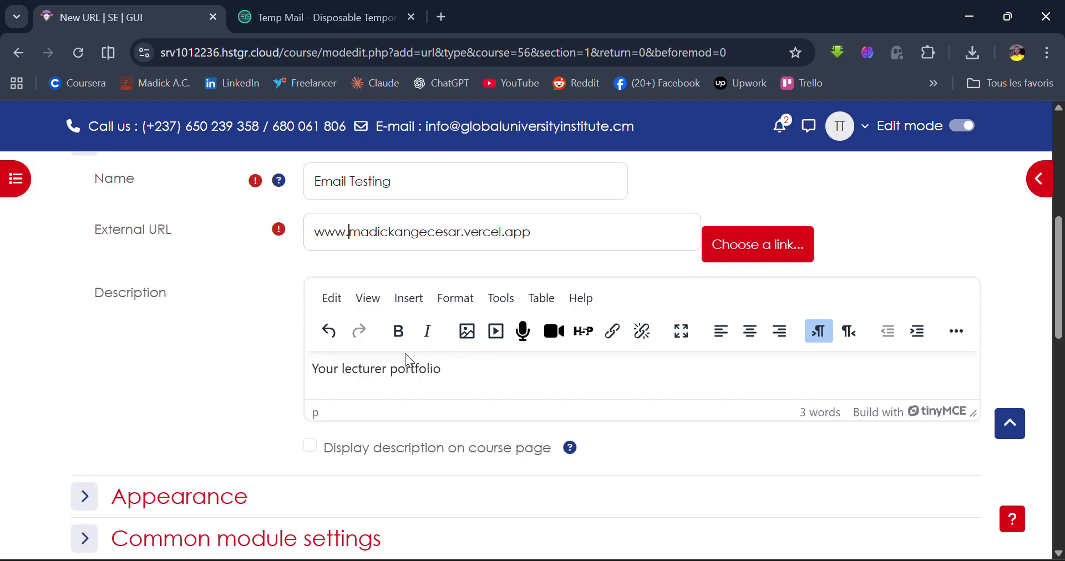
scroll(394, 444, "up", 5)
scroll(394, 444, "down", 3)
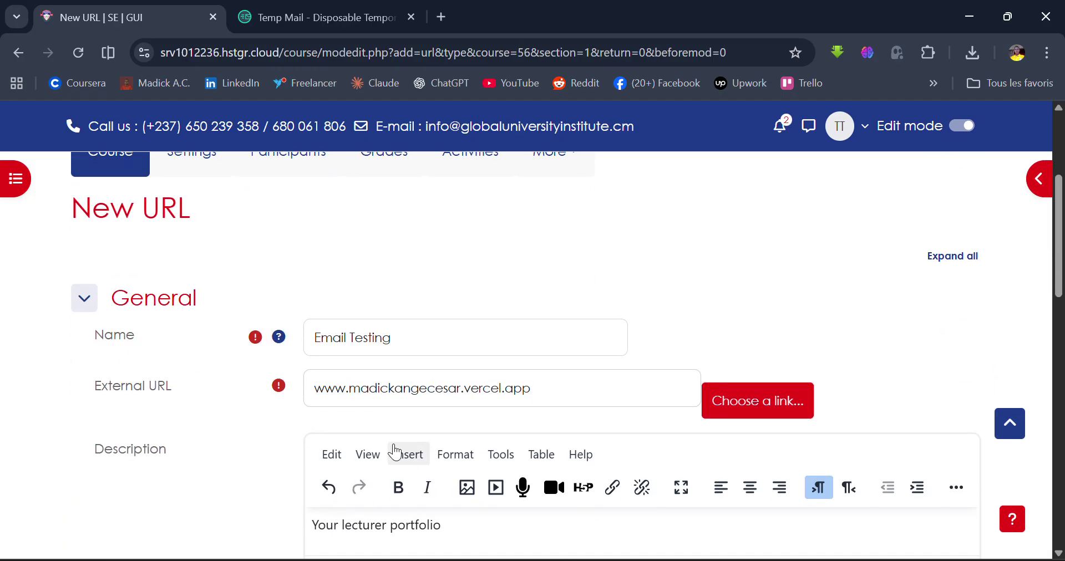
type("https")
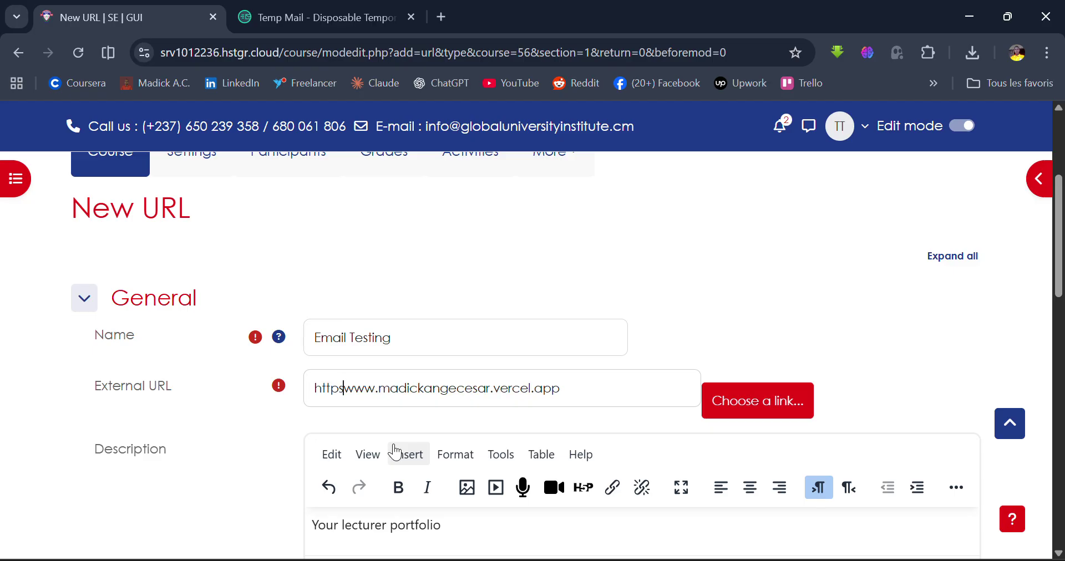
type("//:")
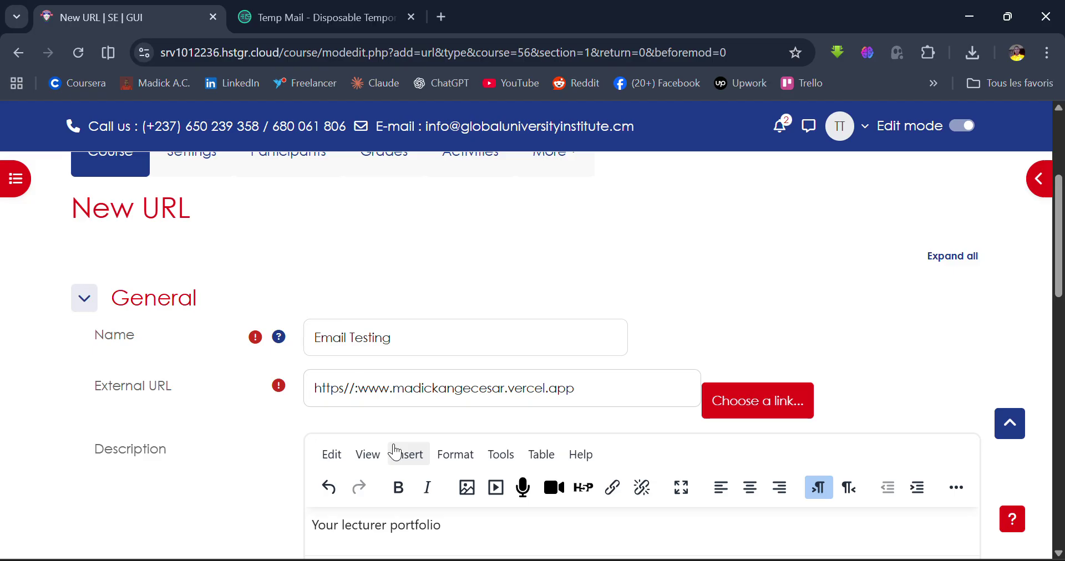
key("BackSpace")
key("Left")
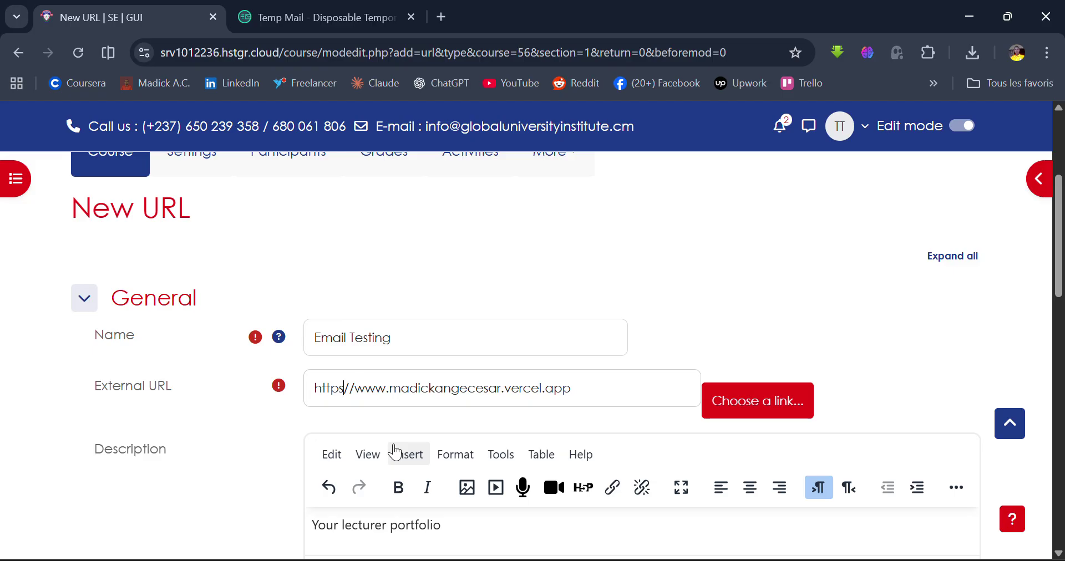
type("/")
key("BackSpace")
key("Left")
type(":")
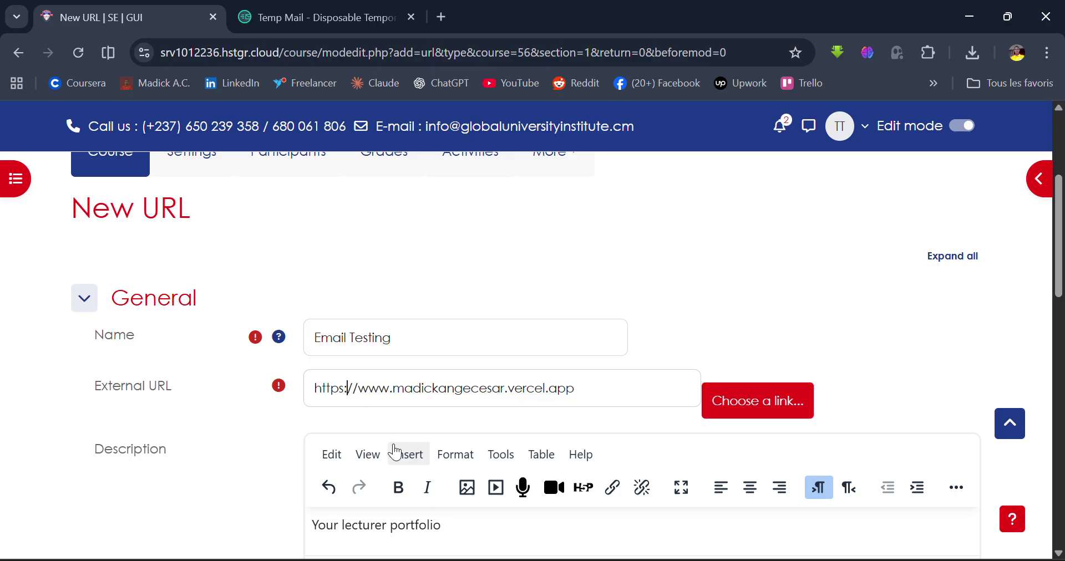
Save the Email Testing URL resource and return to the course.
scroll(395, 454, "down", 10)
scroll(395, 453, "up", 5)
scroll(394, 446, "down", 1)
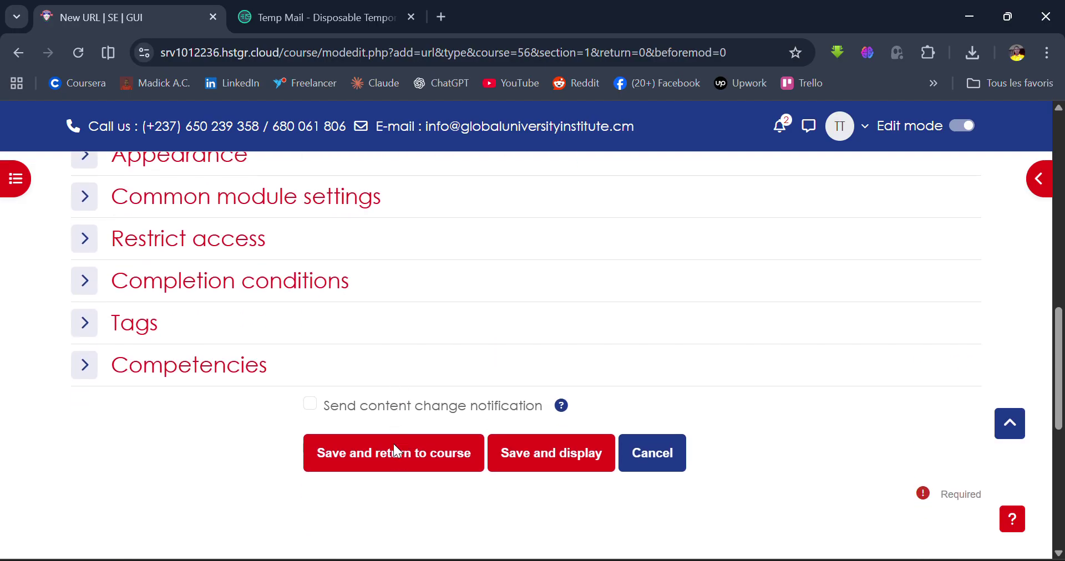
left_click(371, 458)
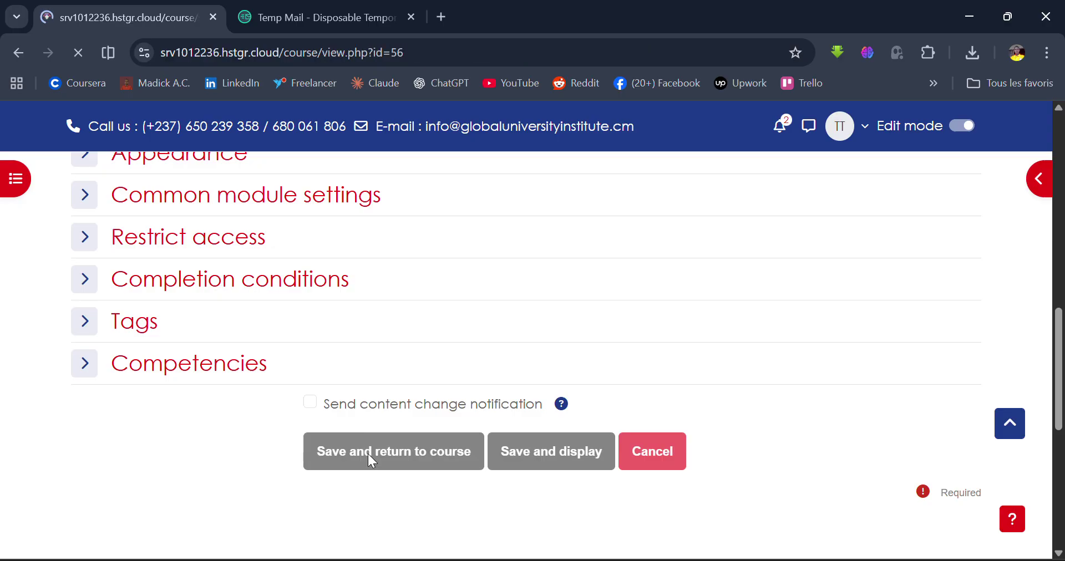
Review the activities and resources listed under Chapter One and the neighbouring sections of the course page.
scroll(368, 454, "down", 10)
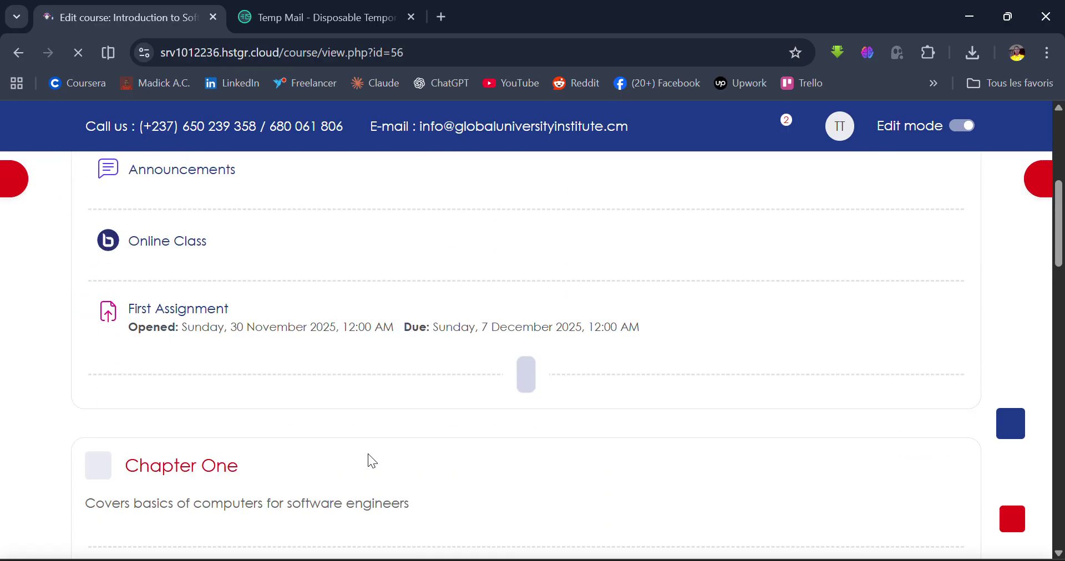
scroll(367, 454, "down", 1)
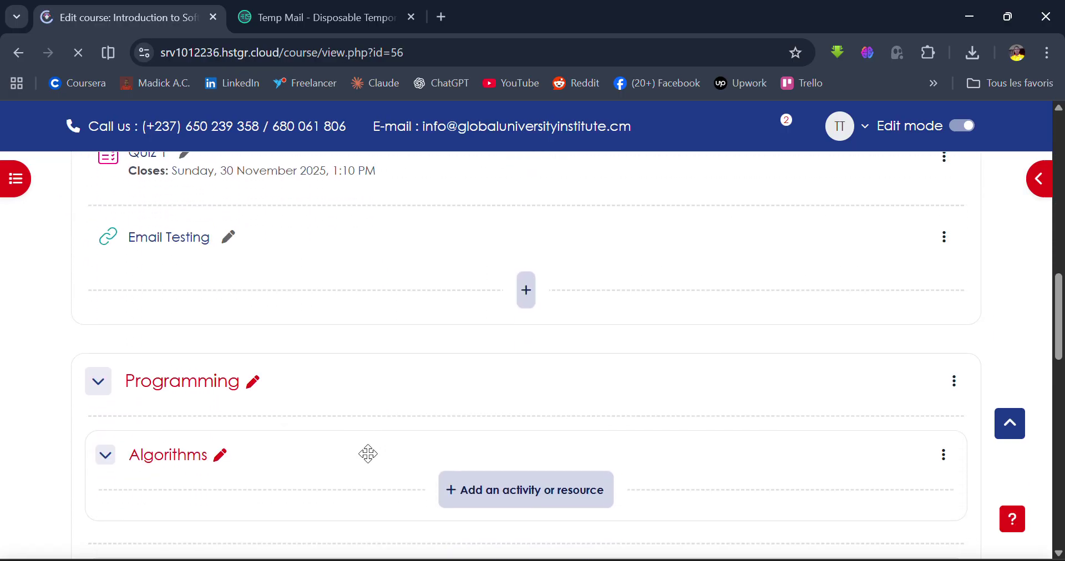
scroll(208, 243, "up", 5)
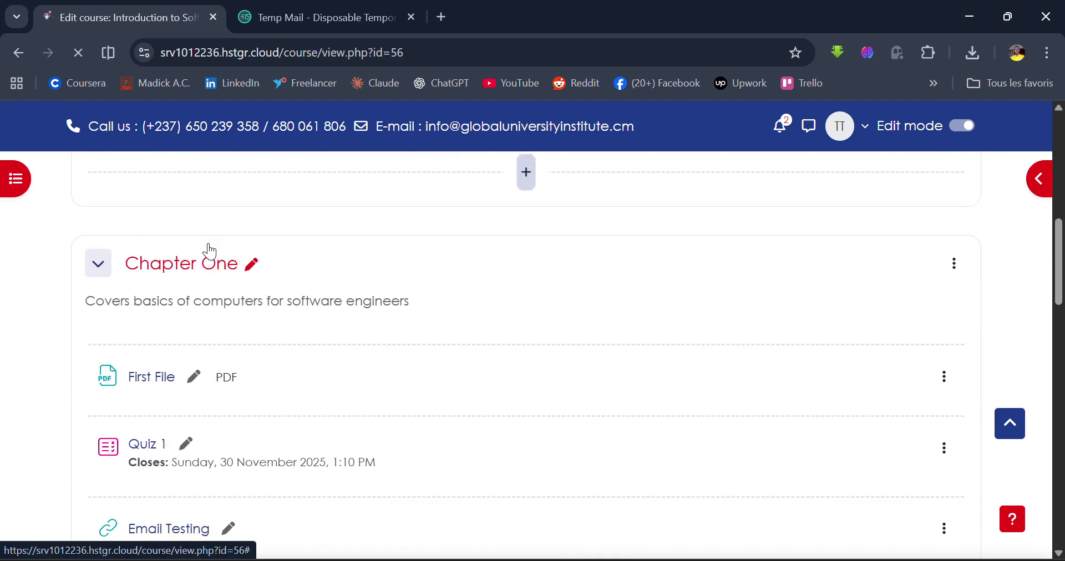
scroll(209, 244, "down", 3)
scroll(213, 251, "up", 4)
scroll(210, 247, "down", 5)
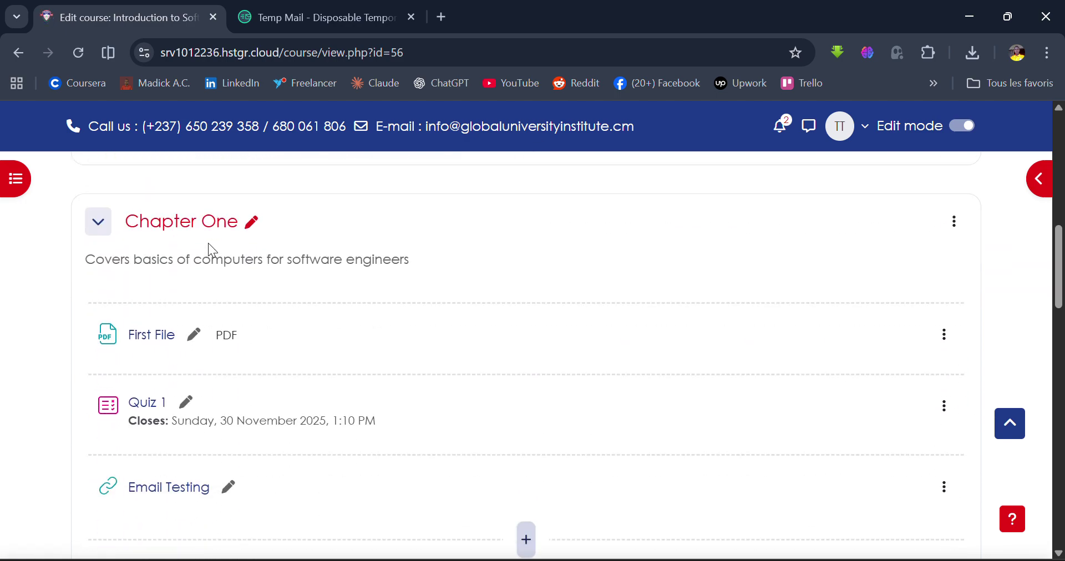
scroll(210, 244, "up", 8)
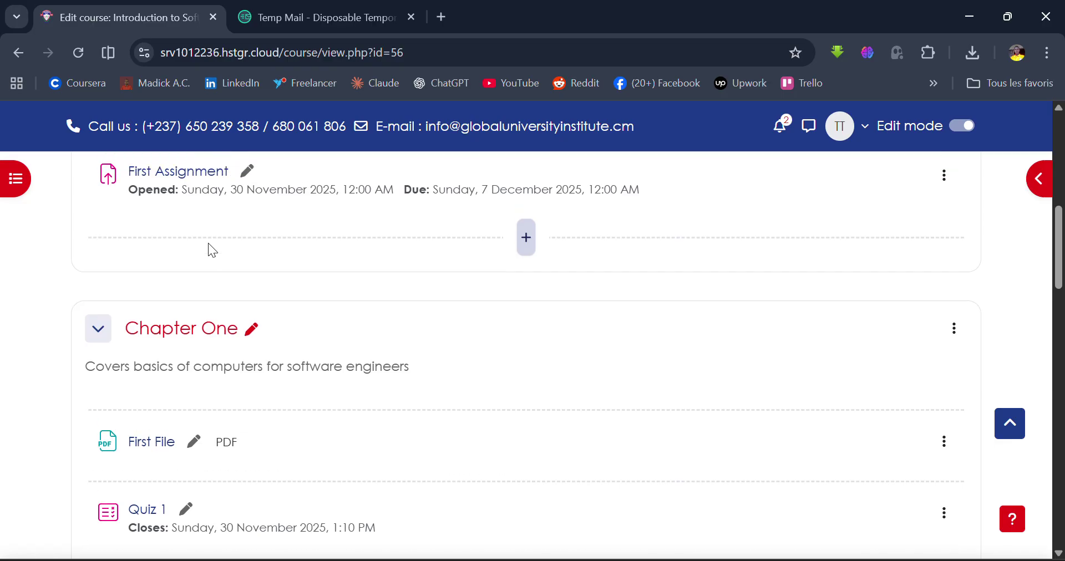
scroll(210, 244, "down", 3)
scroll(211, 251, "down", 1)
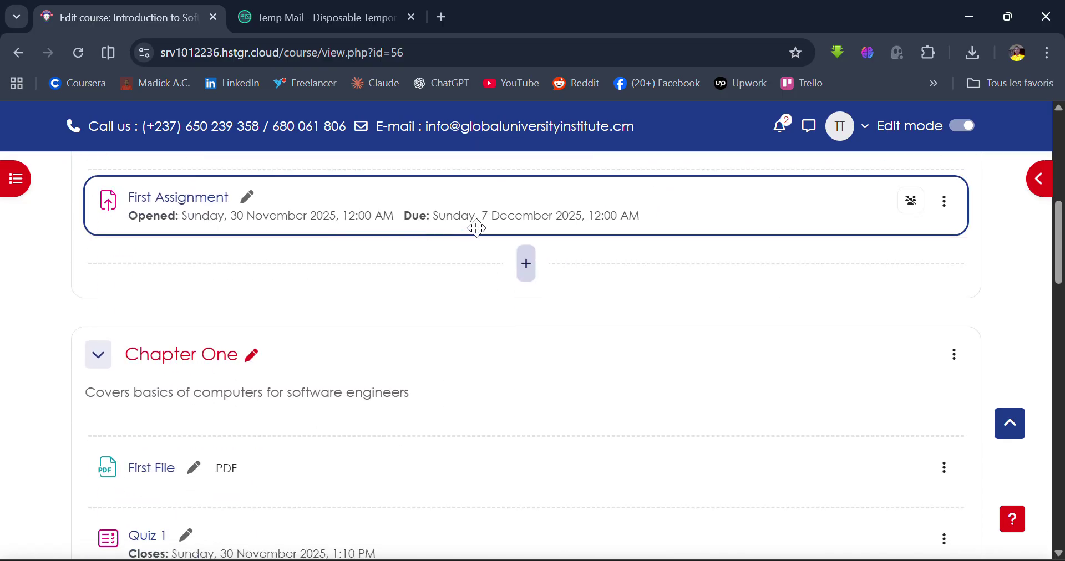
Open the activity and resource chooser below First Assignment and examine all the available types.
left_click(534, 273)
left_click(607, 311)
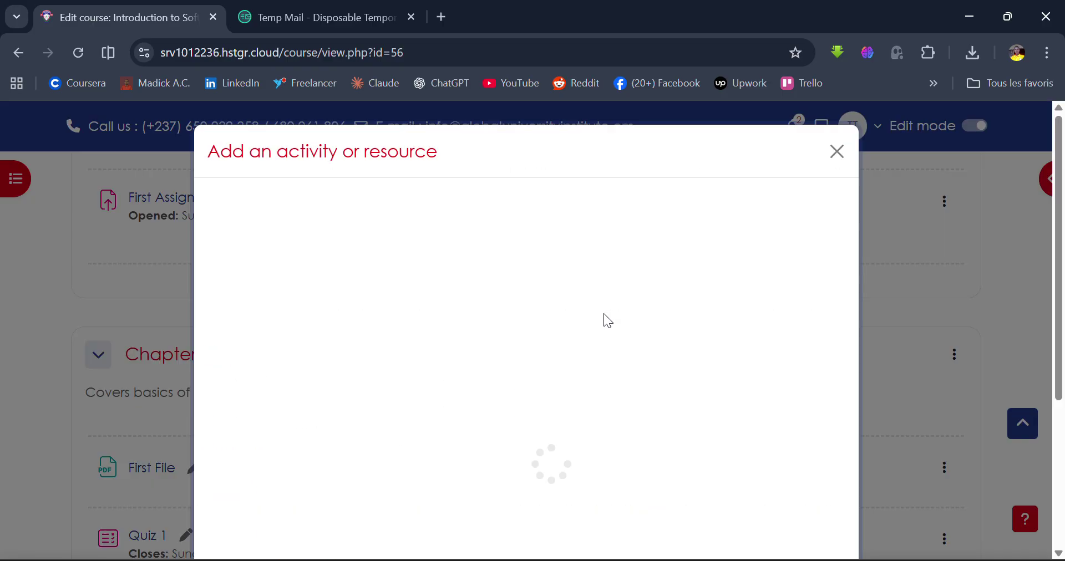
scroll(605, 321, "down", 5)
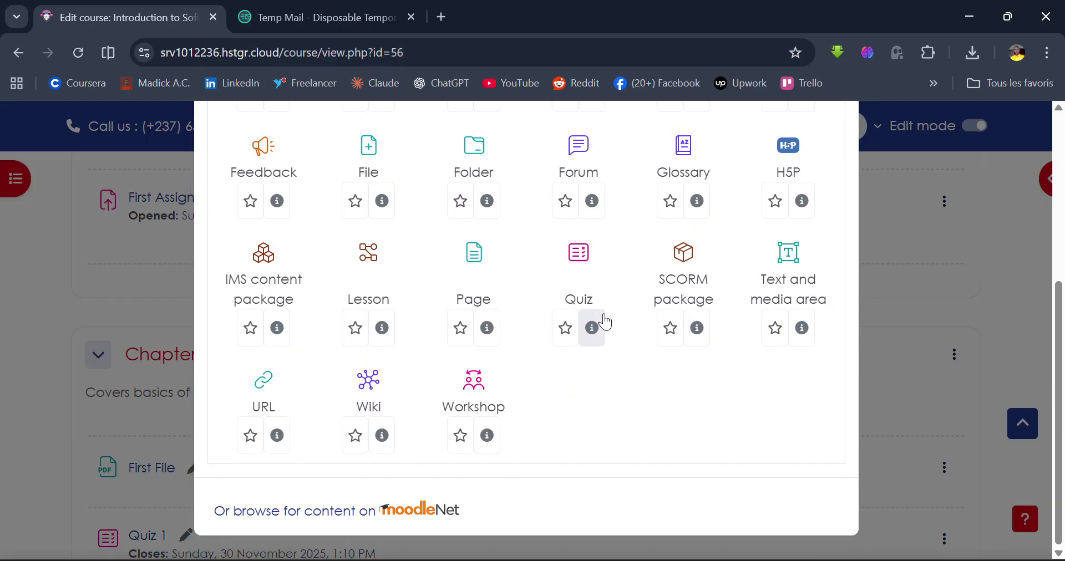
scroll(604, 322, "up", 2)
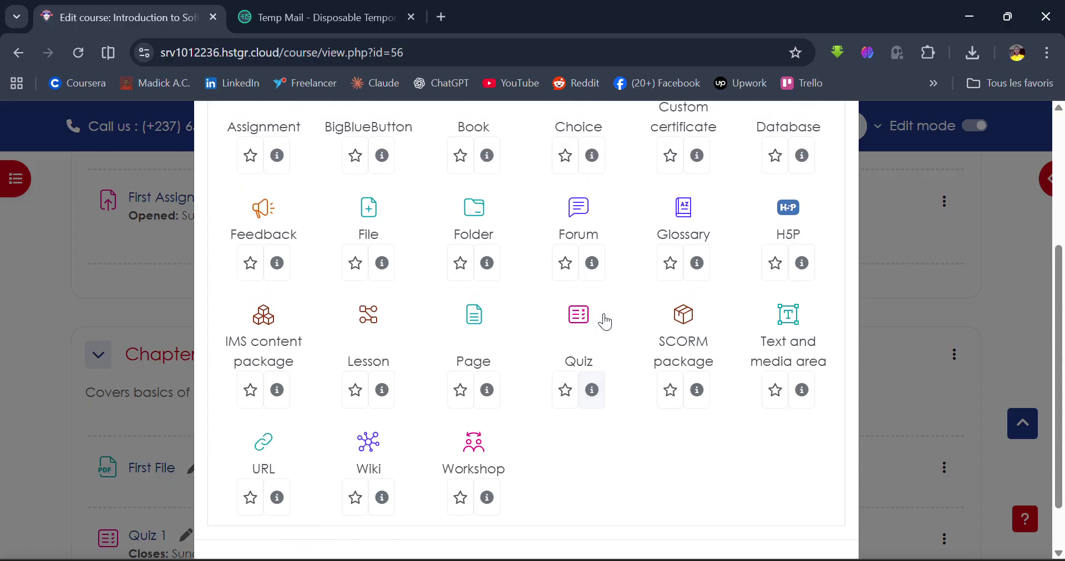
scroll(604, 322, "up", 4)
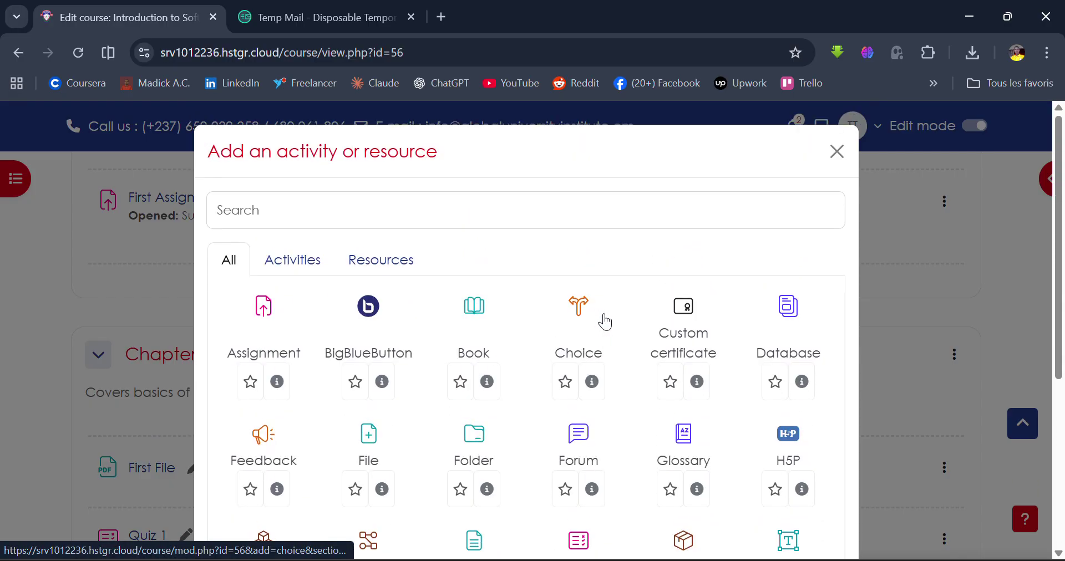
scroll(604, 322, "down", 6)
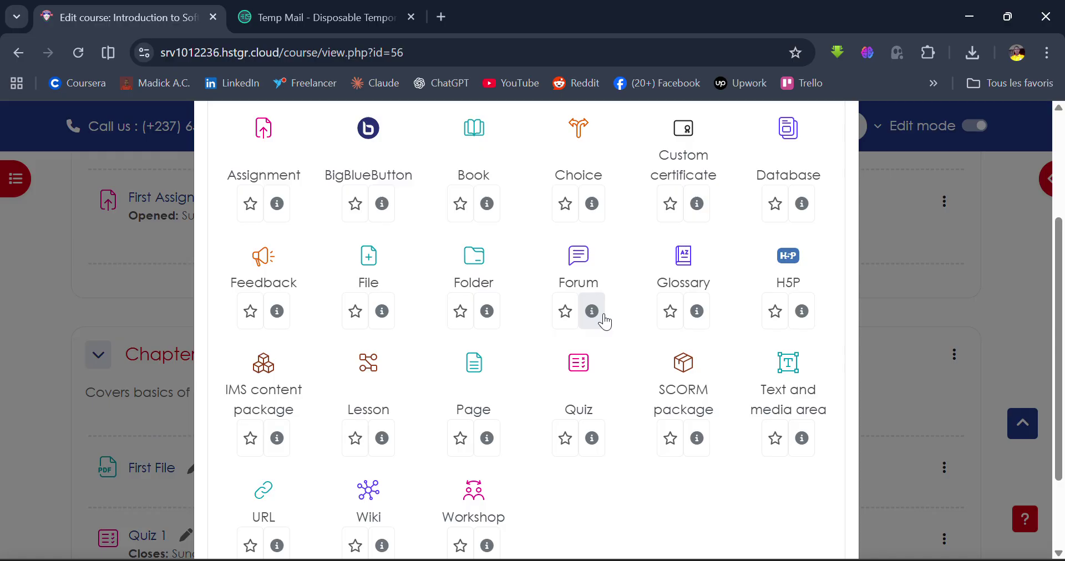
scroll(604, 322, "down", 2)
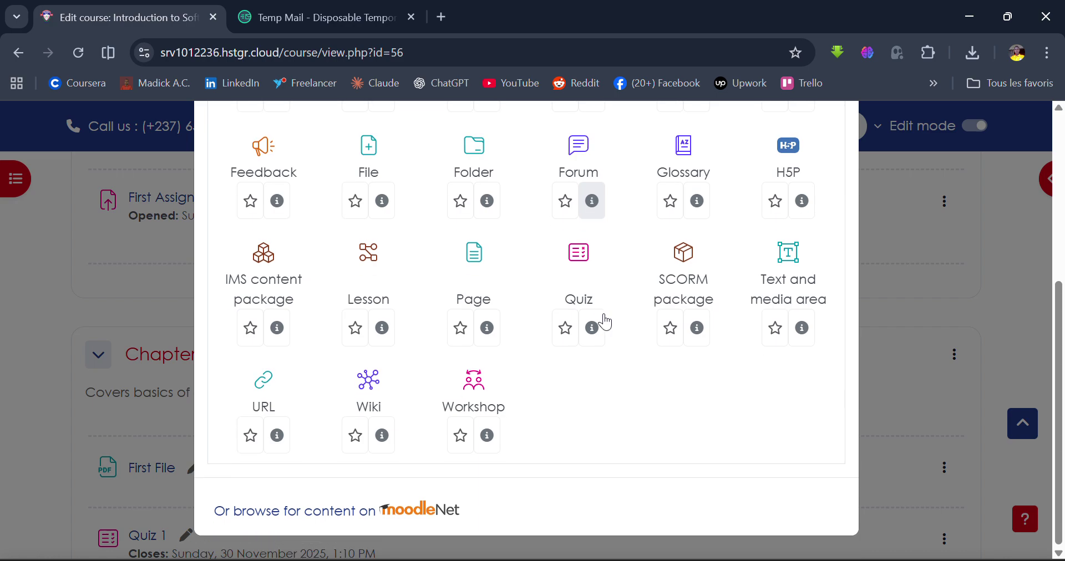